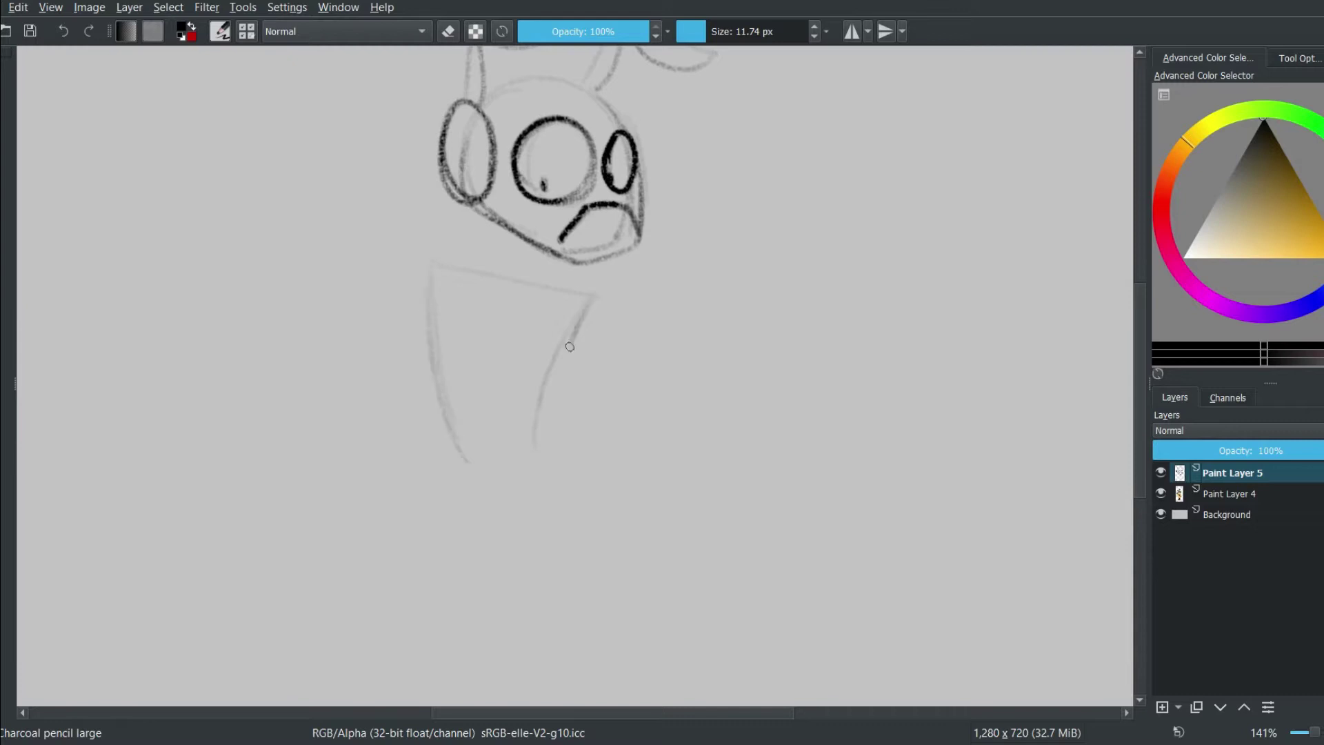
- Sketch the curved front edge of the torso below the head with the charcoal pencil
{"action": "scroll", "coordinate": [577, 399], "scroll_direction": "up", "scroll_amount": 5}
{"action": "scroll", "coordinate": [453, 298], "scroll_direction": "down", "scroll_amount": 6}
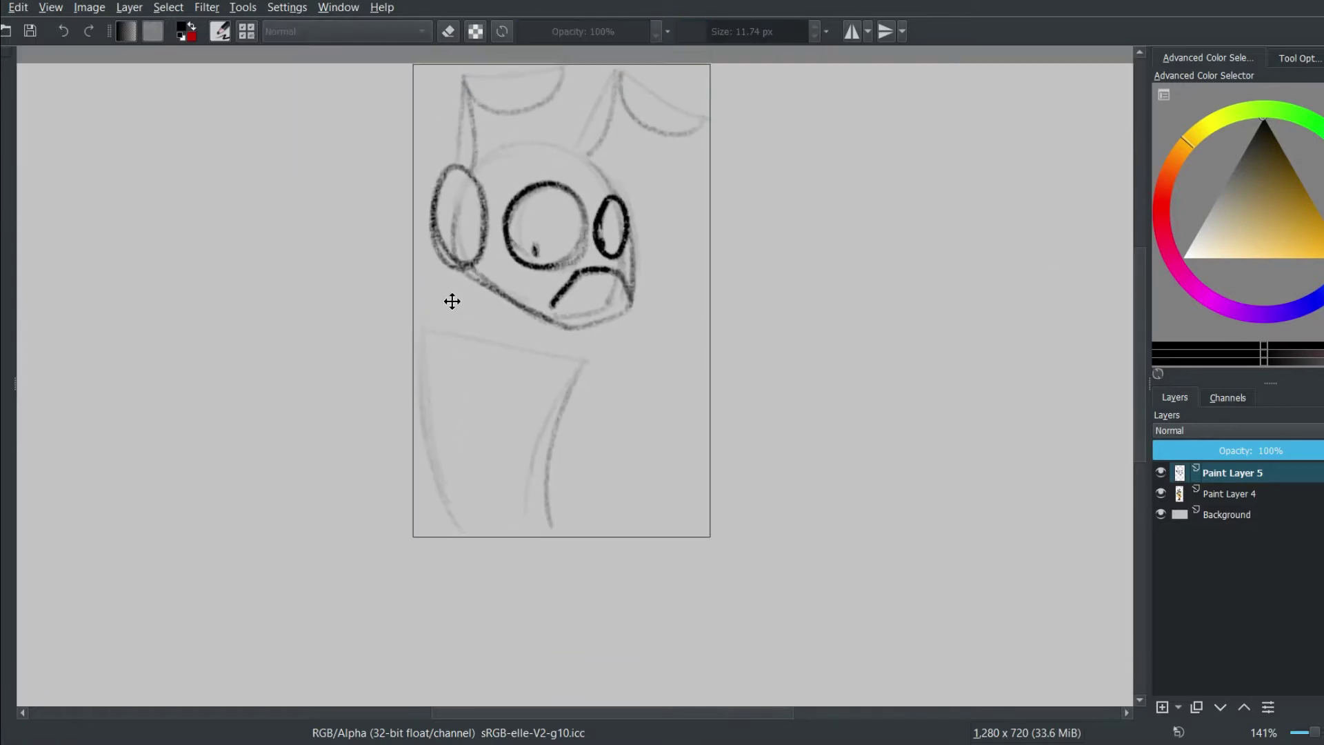
{"action": "left_click_drag", "start_coordinate": [550, 383], "coordinate": [600, 488]}
- Sketch the two legs below the torso, one straight and one bent at the knee
{"action": "left_click_drag", "start_coordinate": [452, 379], "coordinate": [455, 627]}
{"action": "mouse_move", "coordinate": [528, 381]}
{"action": "left_mouse_down"}
{"action": "mouse_move", "coordinate": [476, 445]}
{"action": "mouse_move", "coordinate": [487, 617]}
{"action": "left_mouse_up"}
{"action": "left_click_drag", "start_coordinate": [443, 353], "coordinate": [455, 635]}
{"action": "left_click_drag", "start_coordinate": [531, 384], "coordinate": [562, 507]}
{"action": "left_click_drag", "start_coordinate": [557, 514], "coordinate": [509, 578]}
{"action": "left_click_drag", "start_coordinate": [524, 569], "coordinate": [559, 510]}
{"action": "left_click_drag", "start_coordinate": [582, 362], "coordinate": [599, 491]}
{"action": "left_click_drag", "start_coordinate": [603, 507], "coordinate": [545, 605]}
{"action": "left_click_drag", "start_coordinate": [562, 466], "coordinate": [508, 583]}
{"action": "left_click_drag", "start_coordinate": [588, 511], "coordinate": [555, 604]}
- Scale the whole character sketch down to leave more room on the canvas
{"action": "key", "text": "ctrl+t"}
{"action": "scroll", "coordinate": [562, 414], "scroll_direction": "up", "scroll_amount": 6}
{"action": "left_click_drag", "start_coordinate": [707, 150], "coordinate": [627, 216]}
{"action": "key", "text": "b"}
{"action": "scroll", "coordinate": [35, 240], "scroll_direction": "down", "scroll_amount": 6}
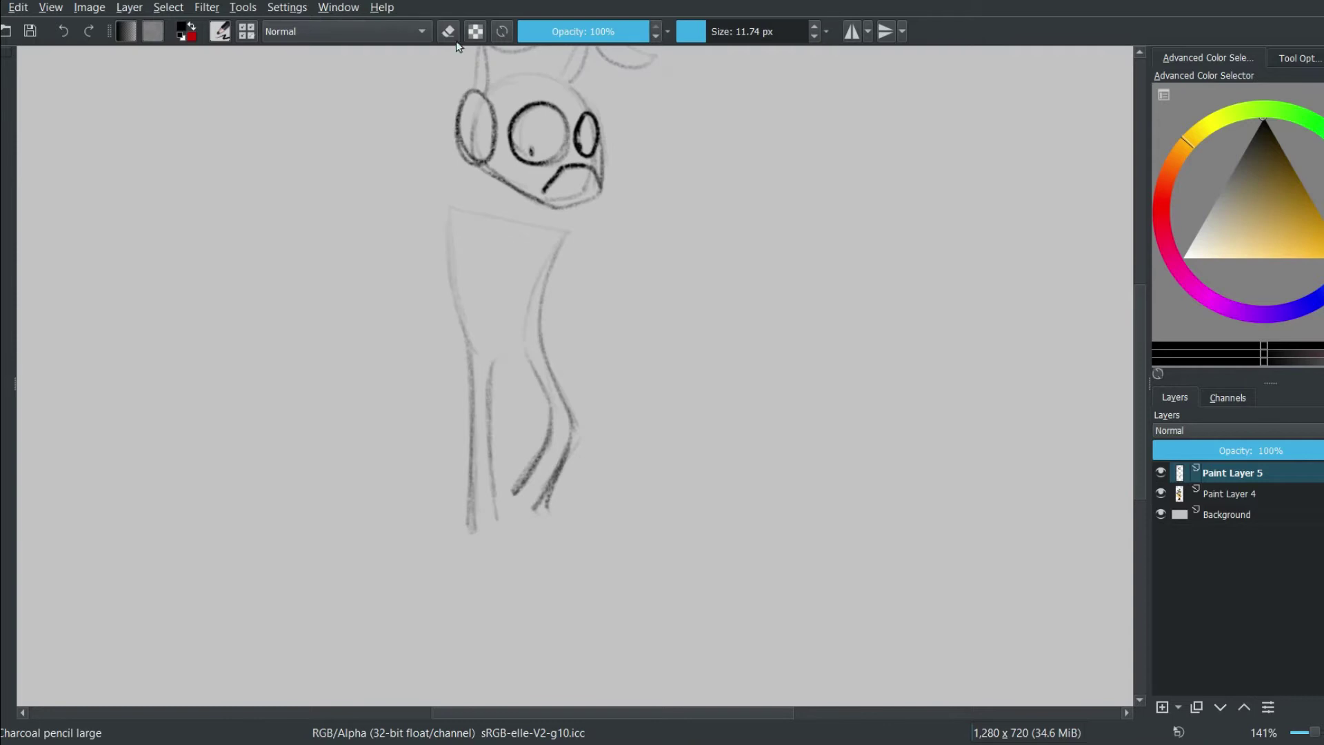
- Lasso part of the body sketch, transform it to adjust its proportions, apply the change and deselect
{"action": "left_click_drag", "start_coordinate": [384, 202], "coordinate": [266, 355]}
{"action": "key", "text": "ctrl+t"}
{"action": "mouse_move", "coordinate": [724, 414]}
{"action": "left_mouse_down"}
{"action": "mouse_move", "coordinate": [612, 429]}
{"action": "mouse_move", "coordinate": [643, 429]}
{"action": "left_mouse_up"}
{"action": "key", "text": "Return"}
{"action": "left_click", "coordinate": [169, 8]}
{"action": "left_click", "coordinate": [196, 47]}
- Draw darker outlines over the torso sides and both legs, and add the feet
{"action": "left_click_drag", "start_coordinate": [461, 211], "coordinate": [476, 529]}
{"action": "left_click_drag", "start_coordinate": [522, 339], "coordinate": [515, 491]}
{"action": "mouse_move", "coordinate": [543, 301]}
{"action": "left_mouse_down"}
{"action": "mouse_move", "coordinate": [568, 441]}
{"action": "mouse_move", "coordinate": [549, 505]}
{"action": "left_mouse_up"}
{"action": "mouse_move", "coordinate": [508, 343]}
{"action": "left_mouse_down"}
{"action": "mouse_move", "coordinate": [497, 458]}
{"action": "mouse_move", "coordinate": [543, 535]}
{"action": "left_mouse_up"}
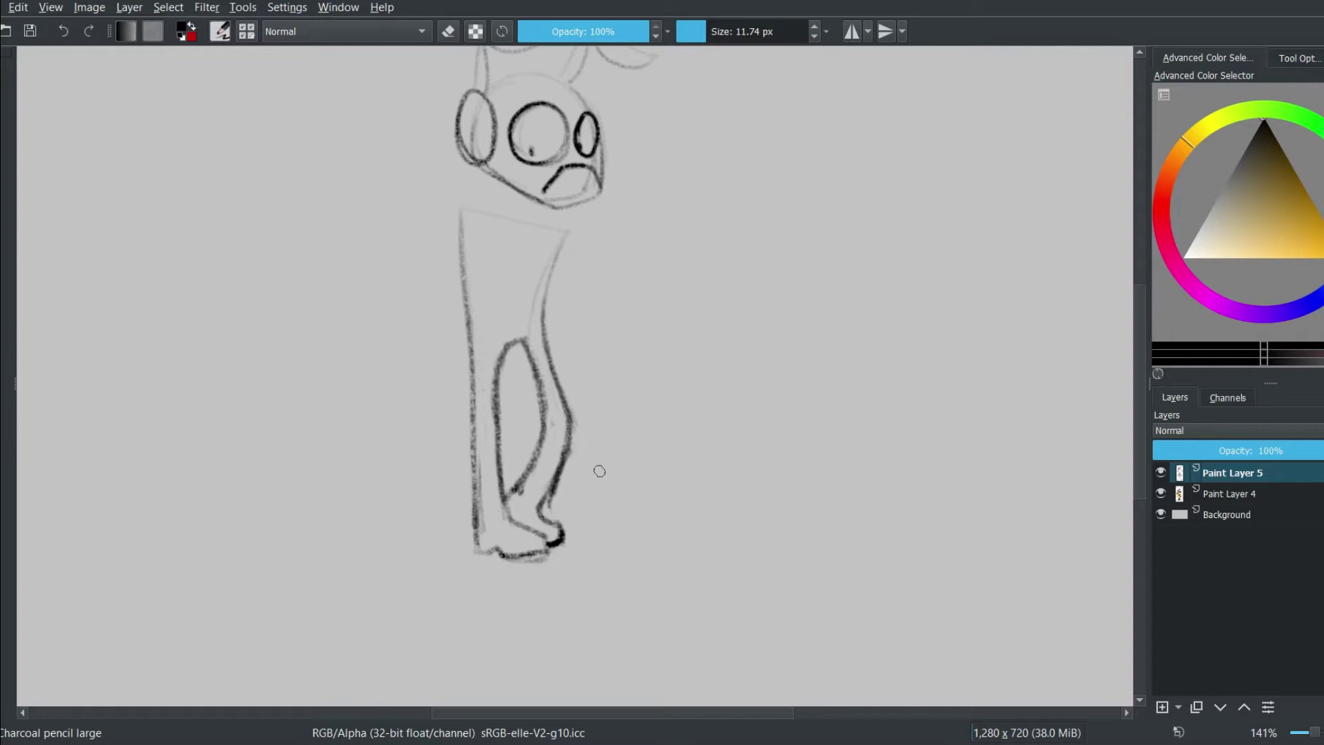
{"action": "key", "text": "e"}
{"action": "left_click_drag", "start_coordinate": [547, 298], "coordinate": [543, 360]}
- Lightly sketch the wings behind the body and the curve of the bent arm
{"action": "scroll", "coordinate": [591, 437], "scroll_direction": "up", "scroll_amount": 2}
{"action": "left_click_drag", "start_coordinate": [455, 298], "coordinate": [386, 545]}
{"action": "left_click_drag", "start_coordinate": [435, 345], "coordinate": [373, 552]}
{"action": "left_click_drag", "start_coordinate": [535, 479], "coordinate": [526, 518]}
{"action": "left_click_drag", "start_coordinate": [525, 422], "coordinate": [503, 531]}
{"action": "left_click_drag", "start_coordinate": [563, 352], "coordinate": [610, 381]}
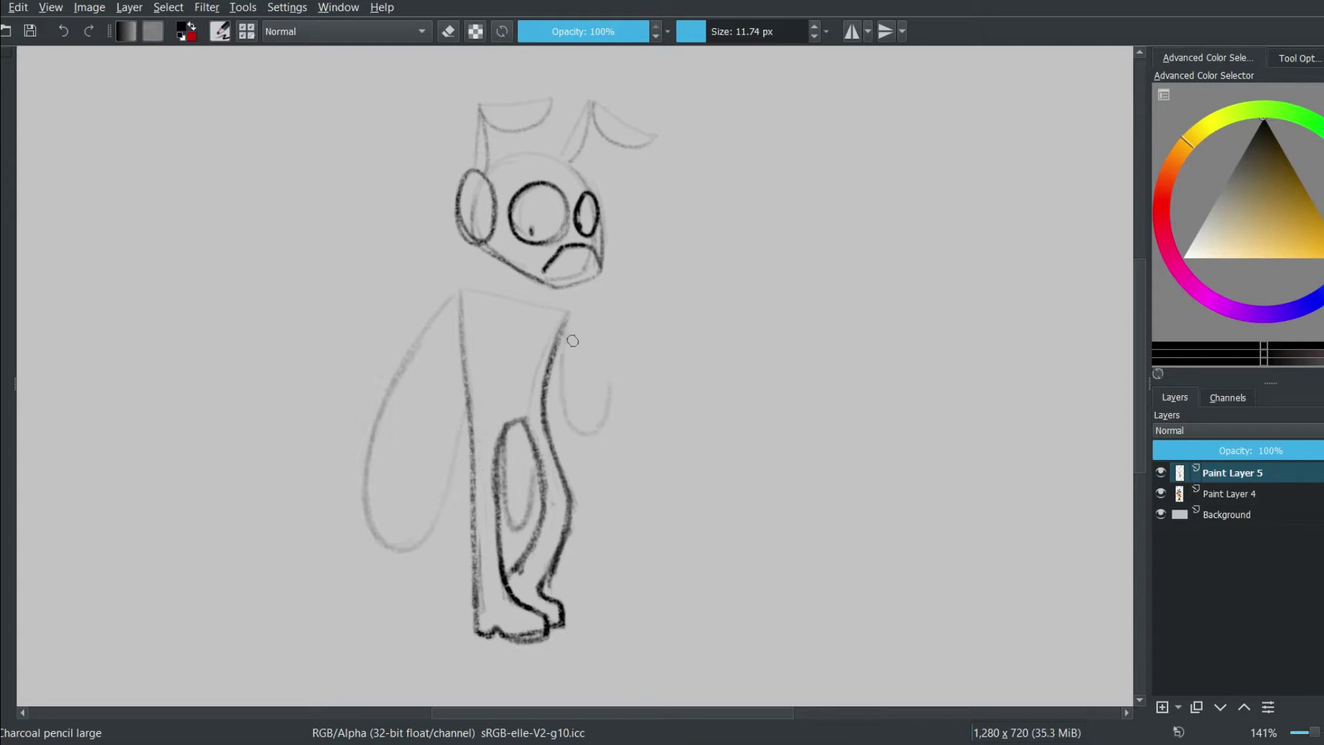
- Draw the arm hanging beside the body, widening into a long glove cuff near the knee
{"action": "mouse_move", "coordinate": [458, 298]}
{"action": "left_mouse_down"}
{"action": "mouse_move", "coordinate": [440, 518]}
{"action": "mouse_move", "coordinate": [467, 498]}
{"action": "left_mouse_up"}
{"action": "mouse_move", "coordinate": [460, 292]}
{"action": "left_mouse_down"}
{"action": "mouse_move", "coordinate": [442, 523]}
{"action": "mouse_move", "coordinate": [481, 543]}
{"action": "left_mouse_up"}
{"action": "left_click_drag", "start_coordinate": [445, 483], "coordinate": [433, 551]}
{"action": "left_click_drag", "start_coordinate": [469, 482], "coordinate": [483, 512]}
- Draw the raised gloved hand and the bent forearm in front of the body
{"action": "left_click_drag", "start_coordinate": [586, 360], "coordinate": [649, 376]}
{"action": "mouse_move", "coordinate": [591, 364]}
{"action": "left_mouse_down"}
{"action": "mouse_move", "coordinate": [648, 377]}
{"action": "mouse_move", "coordinate": [623, 412]}
{"action": "left_mouse_up"}
{"action": "left_click_drag", "start_coordinate": [571, 408], "coordinate": [608, 432]}
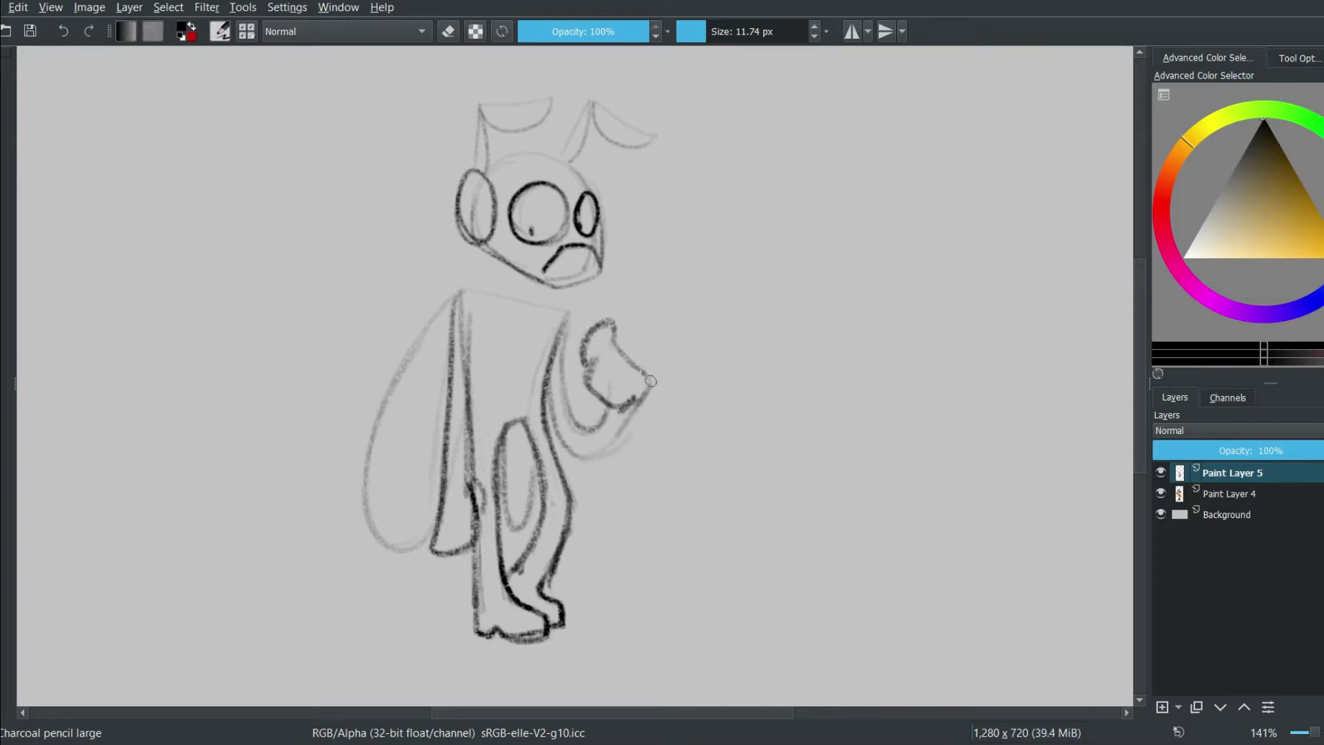
{"action": "left_click_drag", "start_coordinate": [648, 383], "coordinate": [578, 455]}
- Add the chest suit lines below the fur collar and a thick dark belt at the waist
{"action": "mouse_move", "coordinate": [522, 304]}
{"action": "left_mouse_down"}
{"action": "mouse_move", "coordinate": [470, 250]}
{"action": "mouse_move", "coordinate": [469, 376]}
{"action": "left_mouse_up"}
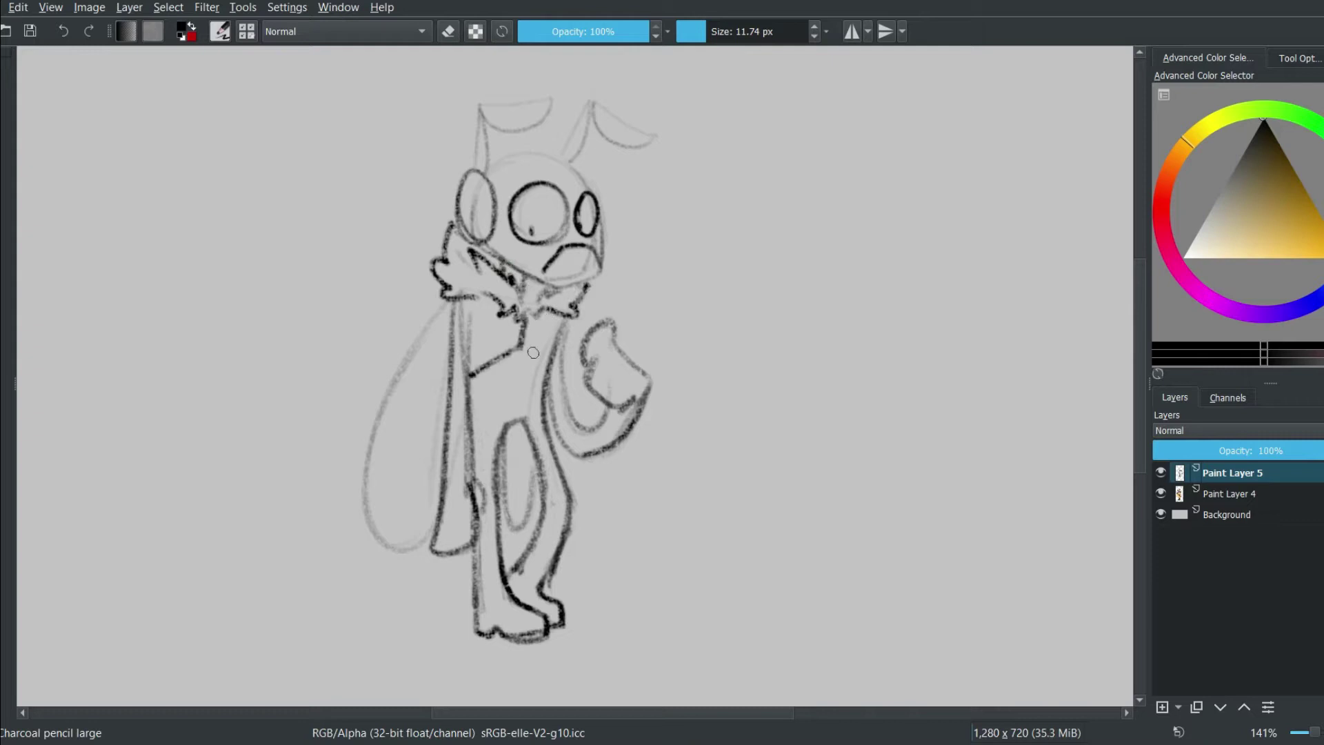
{"action": "mouse_move", "coordinate": [475, 424]}
{"action": "left_mouse_down"}
{"action": "mouse_move", "coordinate": [548, 408]}
{"action": "mouse_move", "coordinate": [523, 428]}
{"action": "left_mouse_up"}
{"action": "key", "text": "e"}
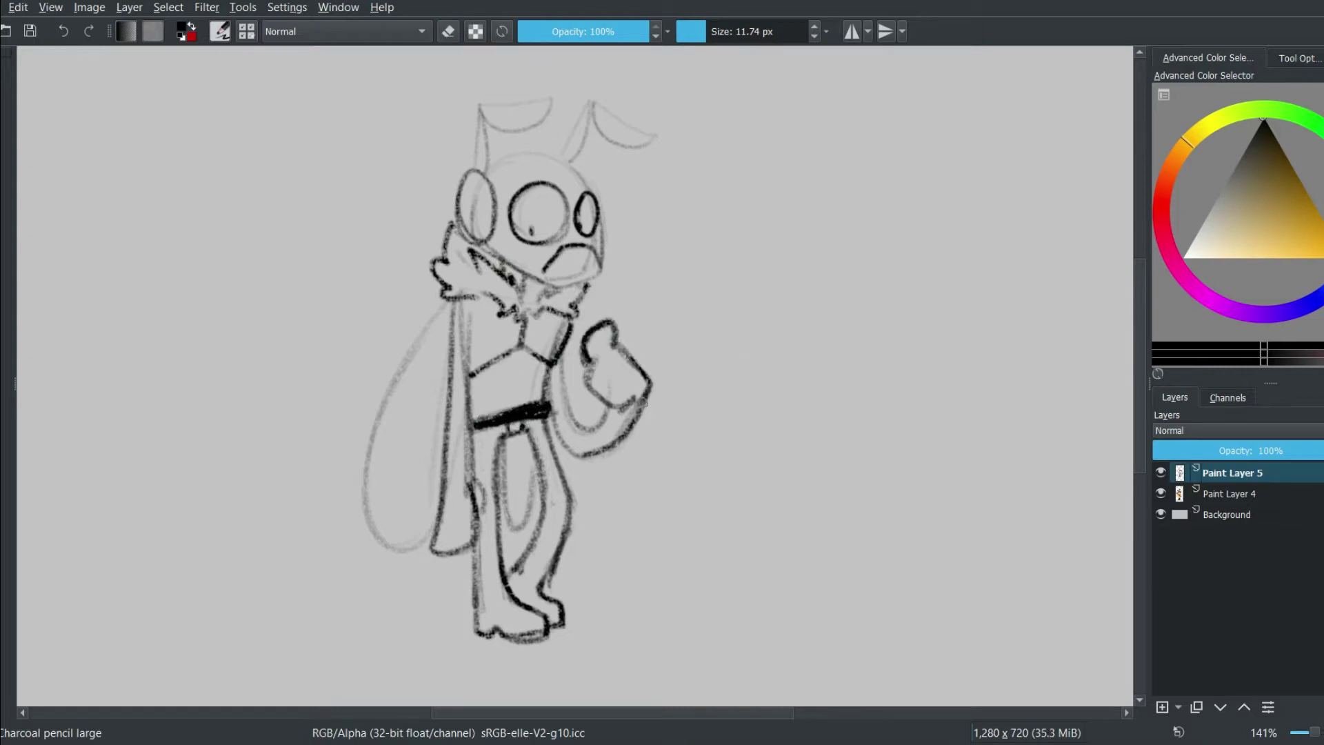
{"action": "scroll", "coordinate": [601, 436], "scroll_direction": "down", "scroll_amount": 1}
{"action": "mouse_move", "coordinate": [338, 523]}
{"action": "left_mouse_down"}
{"action": "mouse_move", "coordinate": [424, 558]}
{"action": "mouse_move", "coordinate": [373, 537]}
{"action": "mouse_move", "coordinate": [413, 502]}
{"action": "mouse_move", "coordinate": [410, 587]}
{"action": "mouse_move", "coordinate": [364, 572]}
{"action": "mouse_move", "coordinate": [395, 566]}
{"action": "mouse_move", "coordinate": [363, 528]}
{"action": "left_mouse_up"}
{"action": "left_click", "coordinate": [63, 31]}
{"action": "left_click", "coordinate": [63, 31]}
{"action": "left_click", "coordinate": [63, 31]}
{"action": "left_click", "coordinate": [63, 31]}
- On a new layer beneath the character sketch, draw a small smiling creature near the wing and two smiley-faced boxes beside the feet
{"action": "key", "text": "Page_Down"}
{"action": "key", "text": "Insert"}
{"action": "scroll", "coordinate": [1141, 369], "scroll_direction": "up", "scroll_amount": 1}
{"action": "mouse_move", "coordinate": [363, 375]}
{"action": "left_mouse_down"}
{"action": "mouse_move", "coordinate": [421, 375]}
{"action": "mouse_move", "coordinate": [373, 400]}
{"action": "left_mouse_up"}
{"action": "left_click_drag", "start_coordinate": [396, 324], "coordinate": [396, 338]}
{"action": "mouse_move", "coordinate": [586, 524]}
{"action": "left_mouse_down"}
{"action": "mouse_move", "coordinate": [662, 541]}
{"action": "mouse_move", "coordinate": [584, 604]}
{"action": "left_mouse_up"}
{"action": "left_click_drag", "start_coordinate": [594, 552], "coordinate": [647, 586]}
{"action": "left_click", "coordinate": [606, 562]}
{"action": "left_click", "coordinate": [632, 566]}
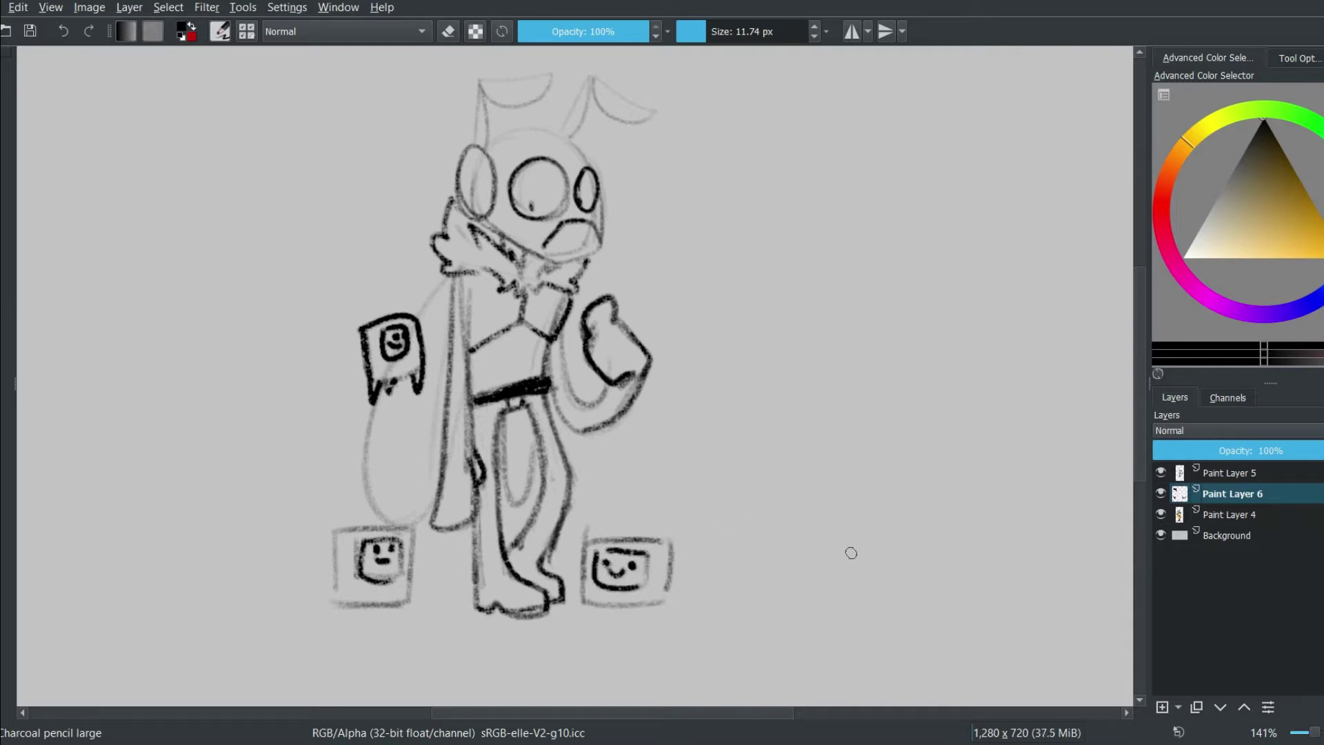
- Merge Paint Layer 5 down into Paint Layer 6
{"action": "key", "text": "minus"}
{"action": "key", "text": "minus"}
{"action": "key", "text": "1"}
{"action": "key", "text": "ctrl+t"}
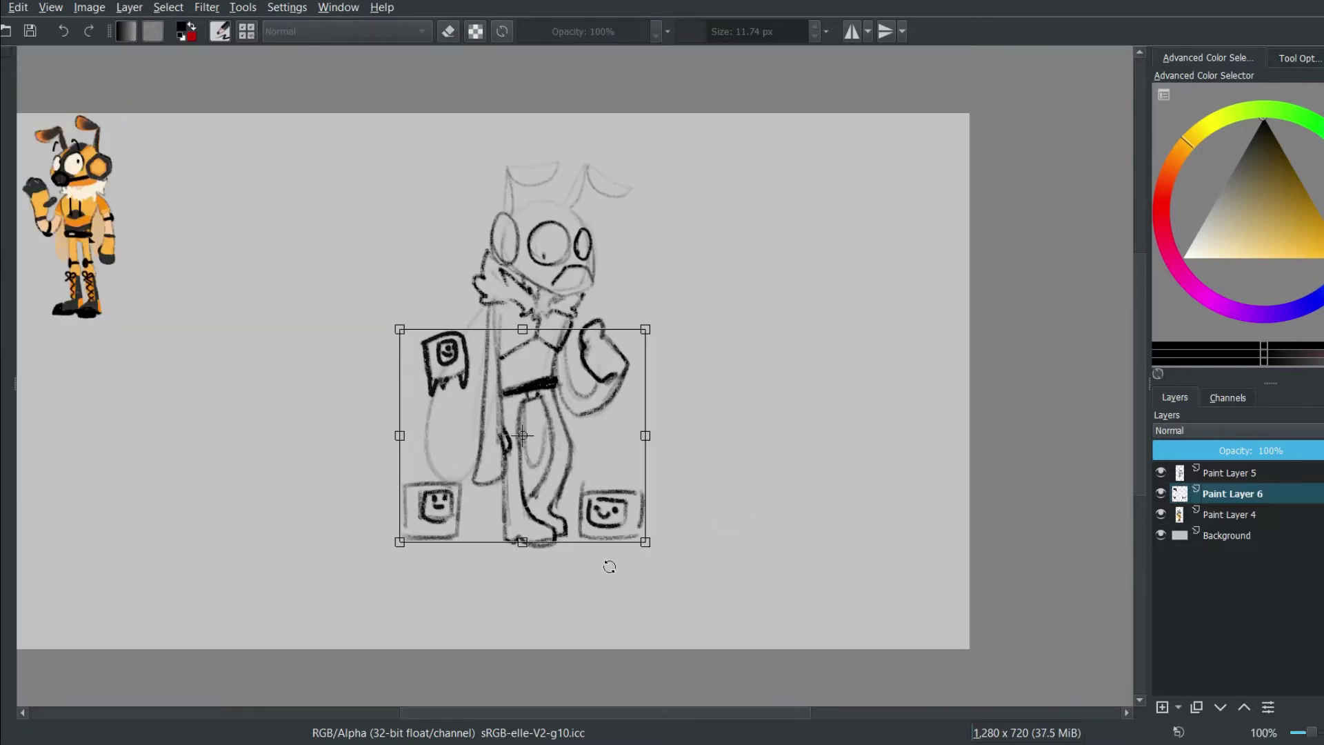
{"action": "right_click", "coordinate": [1229, 475]}
{"action": "left_click", "coordinate": [1145, 207]}
- Enlarge the merged sketch of the character and its small companions with the Transform tool
{"action": "key", "text": "ctrl+t"}
{"action": "mouse_move", "coordinate": [724, 553]}
{"action": "left_mouse_down"}
{"action": "mouse_move", "coordinate": [763, 644]}
{"action": "mouse_move", "coordinate": [673, 617]}
{"action": "left_mouse_up"}
{"action": "key", "text": "b"}
- Add a new layer above Paint Layer 6, reselect Paint Layer 6 and set the brush size to 8.56 px
{"action": "key", "text": "plus"}
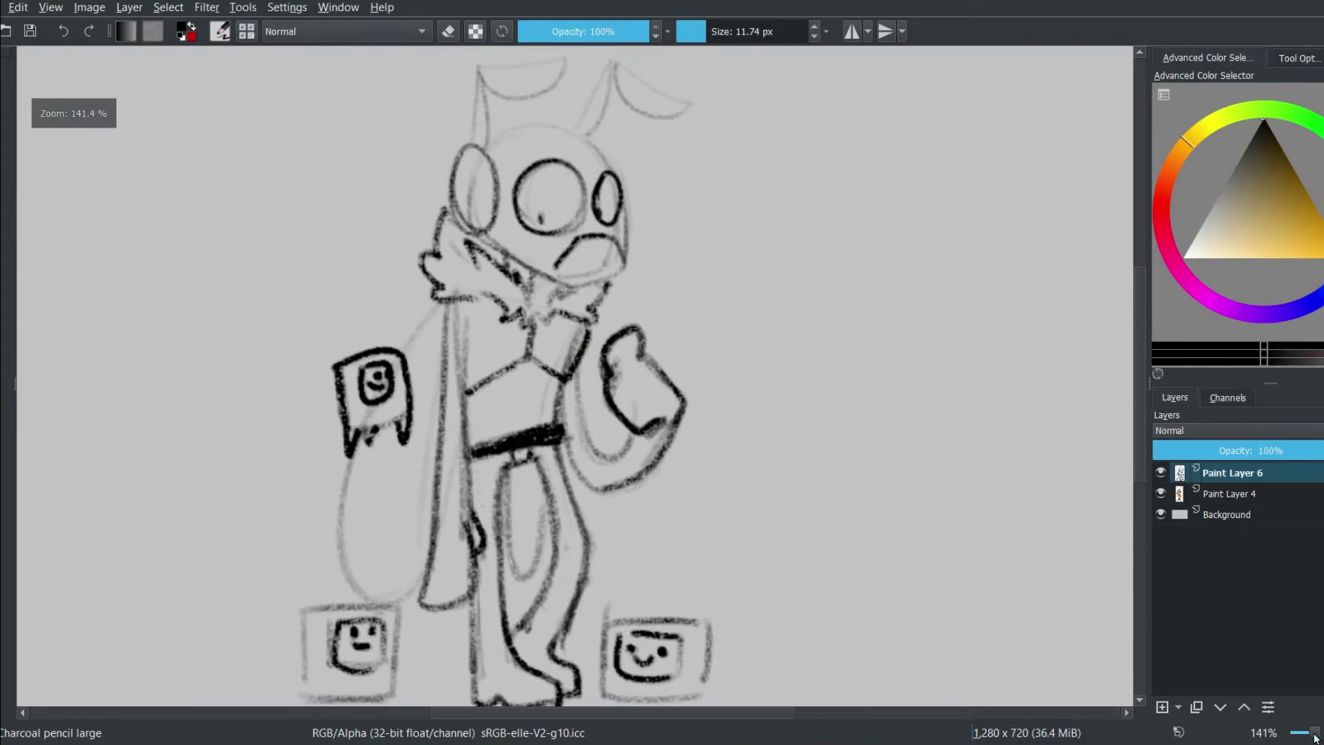
{"action": "key", "text": "Insert"}
{"action": "key", "text": "plus"}
{"action": "key", "text": "plus"}
{"action": "key", "text": "]"}
{"action": "key", "text": "Page_Down"}
- Outline the helmet dome and add the paired strap lines above the goggle and along the jaw
{"action": "left_click_drag", "start_coordinate": [463, 169], "coordinate": [511, 231]}
{"action": "mouse_move", "coordinate": [633, 259]}
{"action": "left_mouse_down"}
{"action": "mouse_move", "coordinate": [559, 166]}
{"action": "mouse_move", "coordinate": [417, 194]}
{"action": "mouse_move", "coordinate": [399, 218]}
{"action": "left_mouse_up"}
{"action": "left_click_drag", "start_coordinate": [461, 175], "coordinate": [498, 238]}
{"action": "mouse_move", "coordinate": [417, 352]}
{"action": "left_mouse_down"}
{"action": "mouse_move", "coordinate": [535, 433]}
{"action": "mouse_move", "coordinate": [530, 447]}
{"action": "left_mouse_up"}
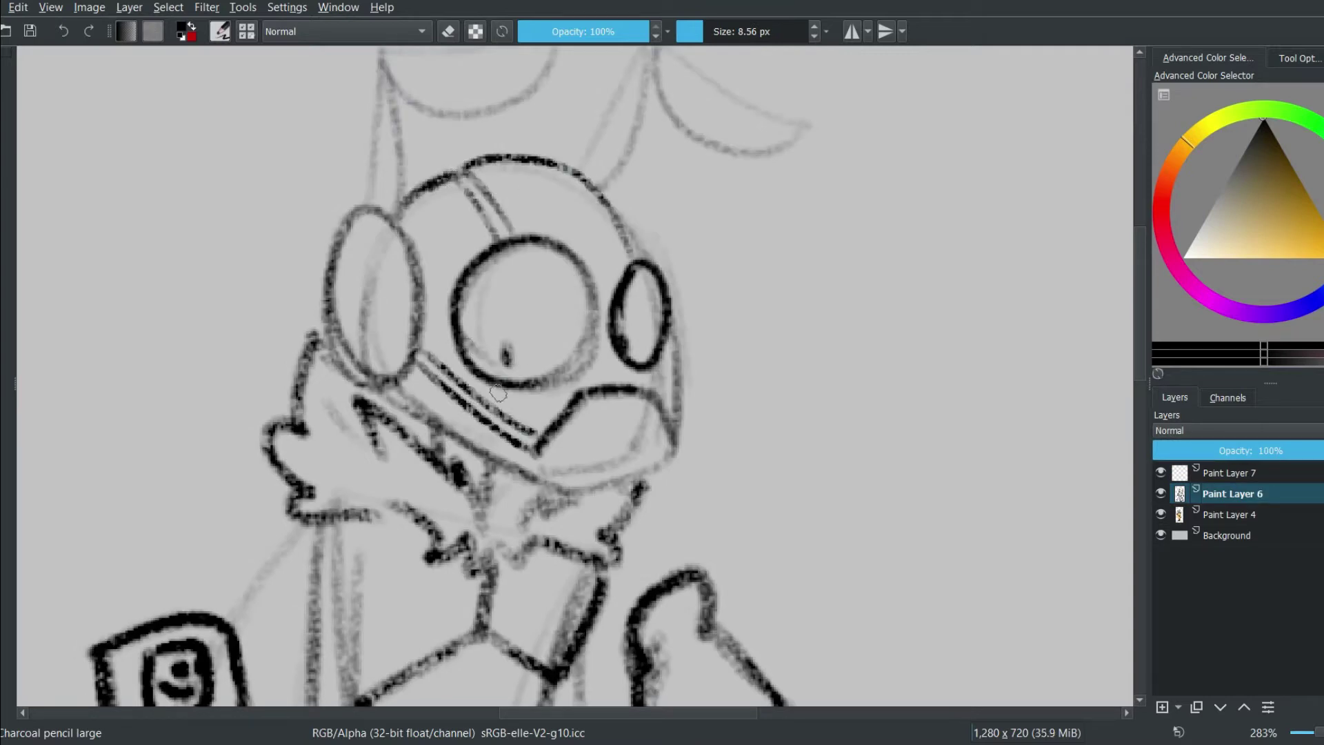
- Draw the mouth mask with an inner grille of vertical bars
{"action": "mouse_move", "coordinate": [649, 371]}
{"action": "left_mouse_down"}
{"action": "mouse_move", "coordinate": [666, 403]}
{"action": "mouse_move", "coordinate": [547, 434]}
{"action": "mouse_move", "coordinate": [651, 399]}
{"action": "mouse_move", "coordinate": [577, 478]}
{"action": "mouse_move", "coordinate": [564, 453]}
{"action": "mouse_move", "coordinate": [646, 419]}
{"action": "mouse_move", "coordinate": [593, 456]}
{"action": "left_mouse_up"}
{"action": "left_click_drag", "start_coordinate": [615, 414], "coordinate": [617, 456]}
{"action": "left_click_drag", "start_coordinate": [638, 416], "coordinate": [638, 448]}
- Redraw the round earpiece as an angular hexagonal shape with a smaller matching outline inside
{"action": "left_click_drag", "start_coordinate": [363, 209], "coordinate": [382, 378]}
{"action": "left_click_drag", "start_coordinate": [383, 378], "coordinate": [419, 331]}
{"action": "left_click_drag", "start_coordinate": [363, 209], "coordinate": [419, 256]}
{"action": "mouse_move", "coordinate": [362, 238]}
{"action": "left_mouse_down"}
{"action": "mouse_move", "coordinate": [374, 358]}
{"action": "mouse_move", "coordinate": [371, 185]}
{"action": "mouse_move", "coordinate": [393, 348]}
{"action": "left_mouse_up"}
- Draw clean dark outlines over the two bent antennae above the helmet
{"action": "scroll", "coordinate": [386, 311], "scroll_direction": "up", "scroll_amount": 3}
{"action": "left_click_drag", "start_coordinate": [389, 195], "coordinate": [545, 219]}
{"action": "mouse_move", "coordinate": [586, 314]}
{"action": "left_mouse_down"}
{"action": "mouse_move", "coordinate": [648, 183]}
{"action": "mouse_move", "coordinate": [800, 276]}
{"action": "left_mouse_up"}
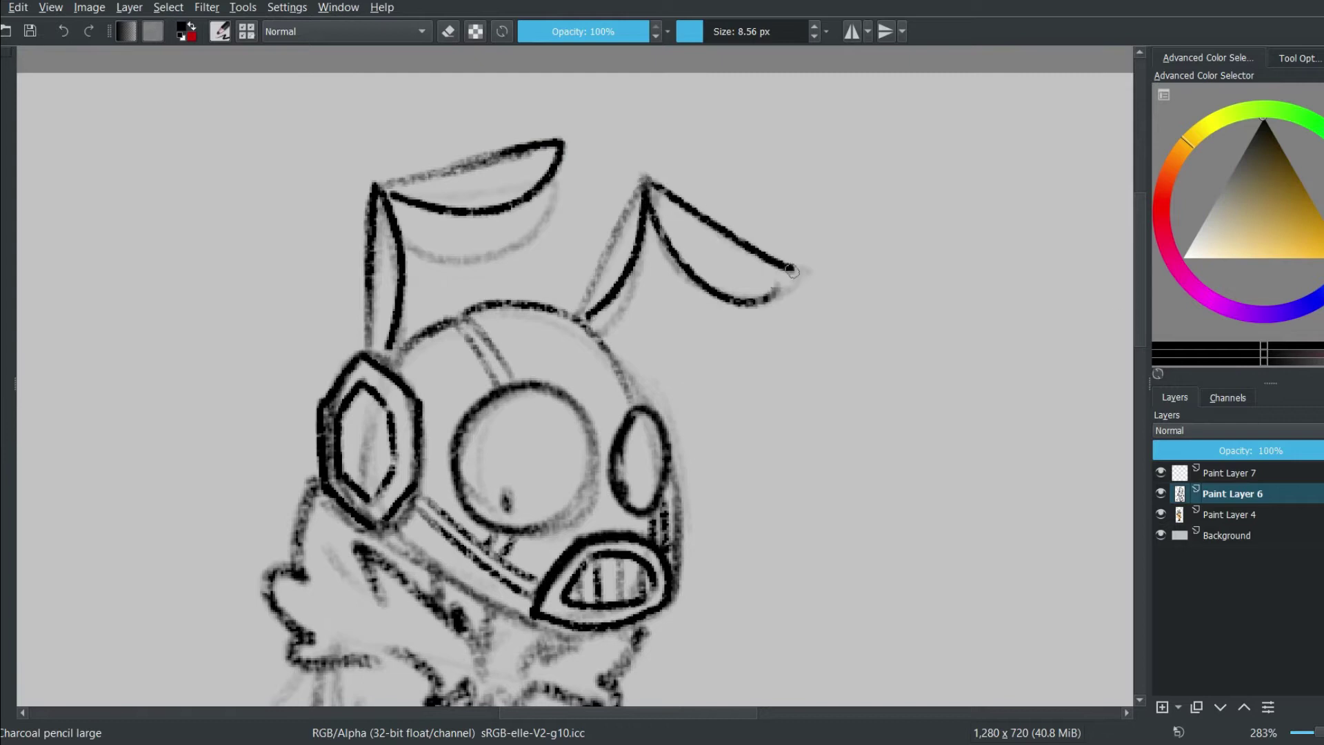
- Draw V-shaped suit lines below the chest and a short diagonal line above the belt
{"action": "scroll", "coordinate": [1112, 453], "scroll_direction": "down", "scroll_amount": 10}
{"action": "scroll", "coordinate": [1111, 445], "scroll_direction": "down", "scroll_amount": 3}
{"action": "left_click_drag", "start_coordinate": [434, 166], "coordinate": [528, 164]}
{"action": "mouse_move", "coordinate": [358, 211]}
{"action": "left_mouse_down"}
{"action": "mouse_move", "coordinate": [418, 241]}
{"action": "mouse_move", "coordinate": [545, 214]}
{"action": "left_mouse_up"}
{"action": "mouse_move", "coordinate": [365, 280]}
{"action": "left_mouse_down"}
{"action": "mouse_move", "coordinate": [403, 306]}
{"action": "mouse_move", "coordinate": [454, 306]}
{"action": "left_mouse_up"}
- Add the dark shaded band at the hanging arm's shoulder and darken the opposite shoulder
{"action": "scroll", "coordinate": [454, 306], "scroll_direction": "up", "scroll_amount": 6}
{"action": "mouse_move", "coordinate": [435, 186]}
{"action": "left_mouse_down"}
{"action": "mouse_move", "coordinate": [307, 204]}
{"action": "mouse_move", "coordinate": [373, 235]}
{"action": "left_mouse_up"}
{"action": "left_click_drag", "start_coordinate": [611, 293], "coordinate": [604, 251]}
- Draw dark elbow pads with straps on the bent arm and the hanging arm
{"action": "scroll", "coordinate": [605, 252], "scroll_direction": "down", "scroll_amount": 7}
{"action": "left_click_drag", "start_coordinate": [587, 366], "coordinate": [645, 396]}
{"action": "left_click_drag", "start_coordinate": [633, 321], "coordinate": [618, 383]}
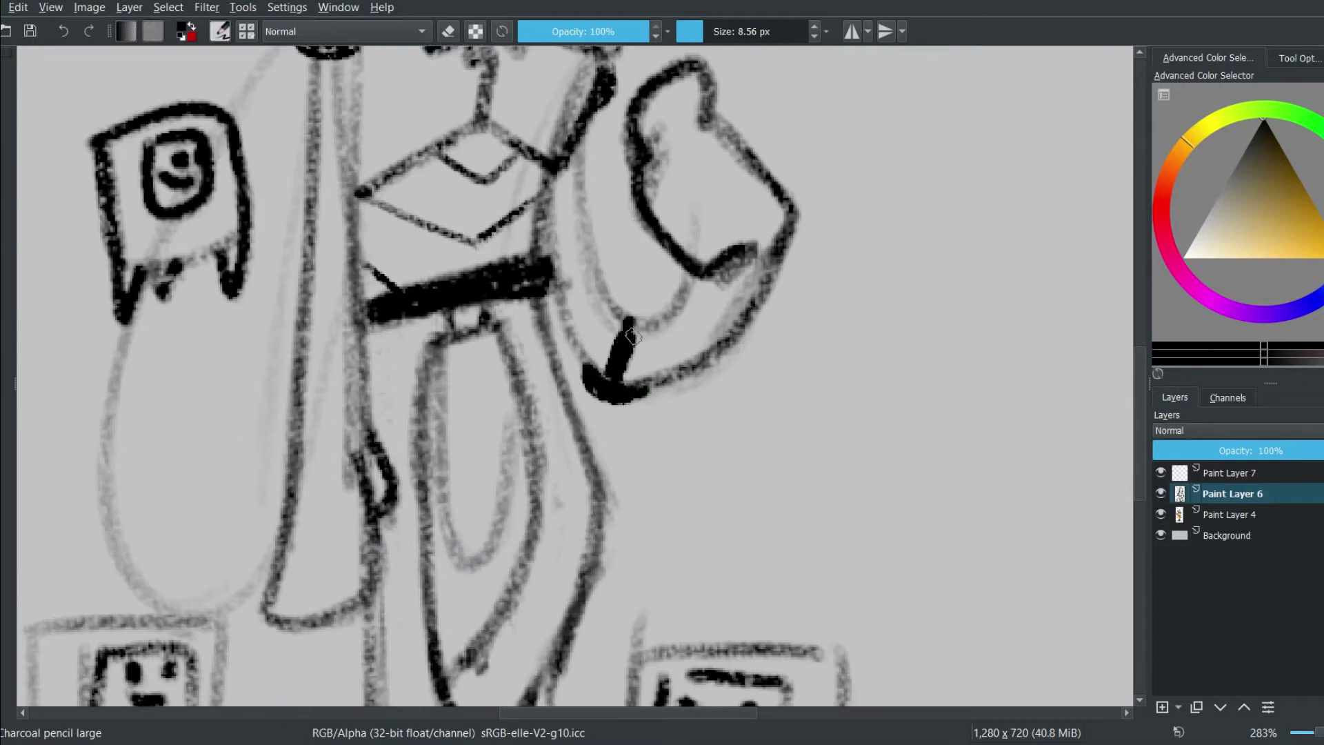
{"action": "scroll", "coordinate": [298, 317], "scroll_direction": "up", "scroll_amount": 2}
{"action": "mouse_move", "coordinate": [298, 317]}
{"action": "left_mouse_down"}
{"action": "mouse_move", "coordinate": [345, 367]}
{"action": "mouse_move", "coordinate": [370, 364]}
{"action": "left_mouse_up"}
{"action": "scroll", "coordinate": [371, 364], "scroll_direction": "down", "scroll_amount": 8}
{"action": "left_click_drag", "start_coordinate": [592, 310], "coordinate": [590, 382]}
{"action": "left_click_drag", "start_coordinate": [525, 331], "coordinate": [582, 352]}
{"action": "left_click_drag", "start_coordinate": [424, 352], "coordinate": [422, 436]}
{"action": "mouse_move", "coordinate": [351, 387]}
{"action": "left_mouse_down"}
{"action": "mouse_move", "coordinate": [407, 397]}
{"action": "mouse_move", "coordinate": [422, 367]}
{"action": "mouse_move", "coordinate": [468, 544]}
{"action": "left_mouse_up"}
{"action": "scroll", "coordinate": [881, 307], "scroll_direction": "down", "scroll_amount": 1}
{"action": "left_click", "coordinate": [66, 34]}
{"action": "left_click", "coordinate": [66, 34]}
{"action": "left_click", "coordinate": [67, 33]}
{"action": "left_click", "coordinate": [66, 34]}
- Draw the boot details on both legs, including the sole line, cuffs and panel seams
{"action": "mouse_move", "coordinate": [376, 592]}
{"action": "left_mouse_down"}
{"action": "mouse_move", "coordinate": [469, 588]}
{"action": "mouse_move", "coordinate": [531, 542]}
{"action": "left_mouse_up"}
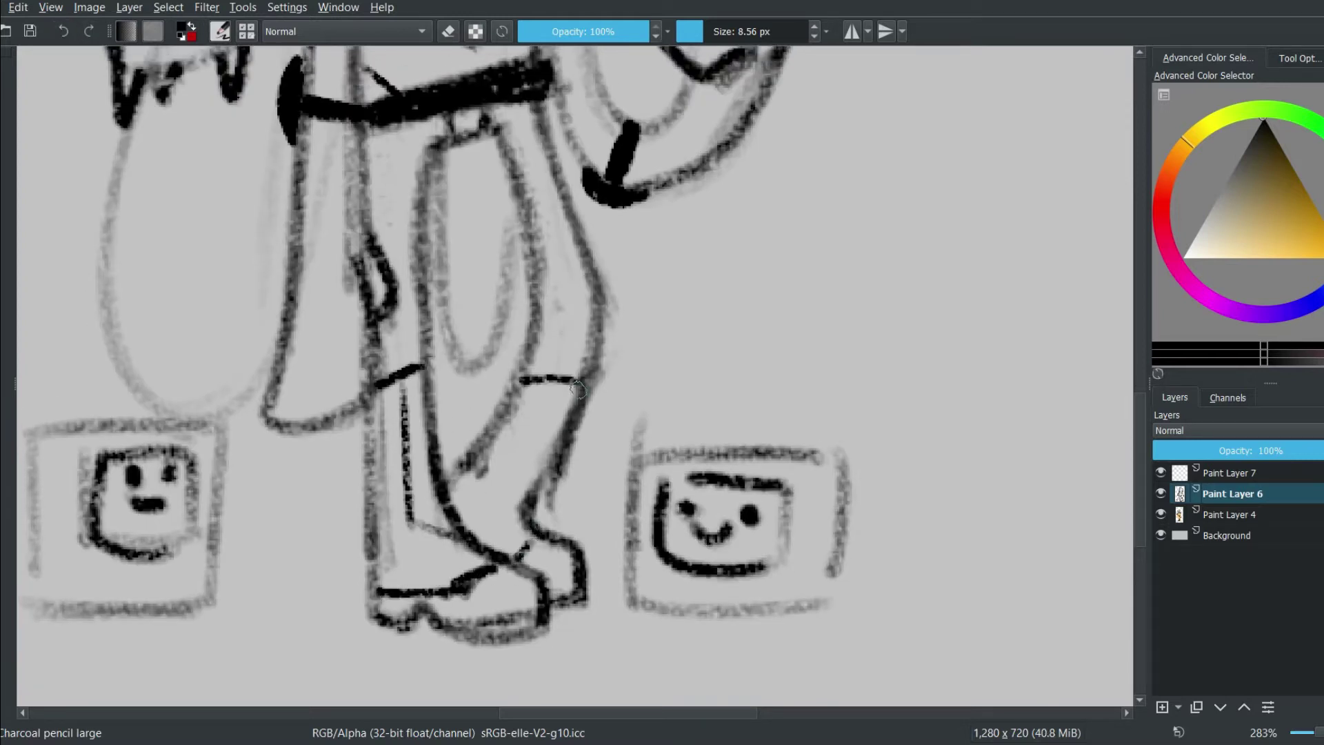
{"action": "left_click_drag", "start_coordinate": [519, 409], "coordinate": [582, 412]}
{"action": "mouse_move", "coordinate": [545, 426]}
{"action": "left_mouse_down"}
{"action": "mouse_move", "coordinate": [509, 507]}
{"action": "mouse_move", "coordinate": [474, 516]}
{"action": "left_mouse_up"}
{"action": "left_click_drag", "start_coordinate": [388, 523], "coordinate": [394, 577]}
- Add solid black knee pads with straps to both legs
{"action": "left_click_drag", "start_coordinate": [583, 286], "coordinate": [592, 350]}
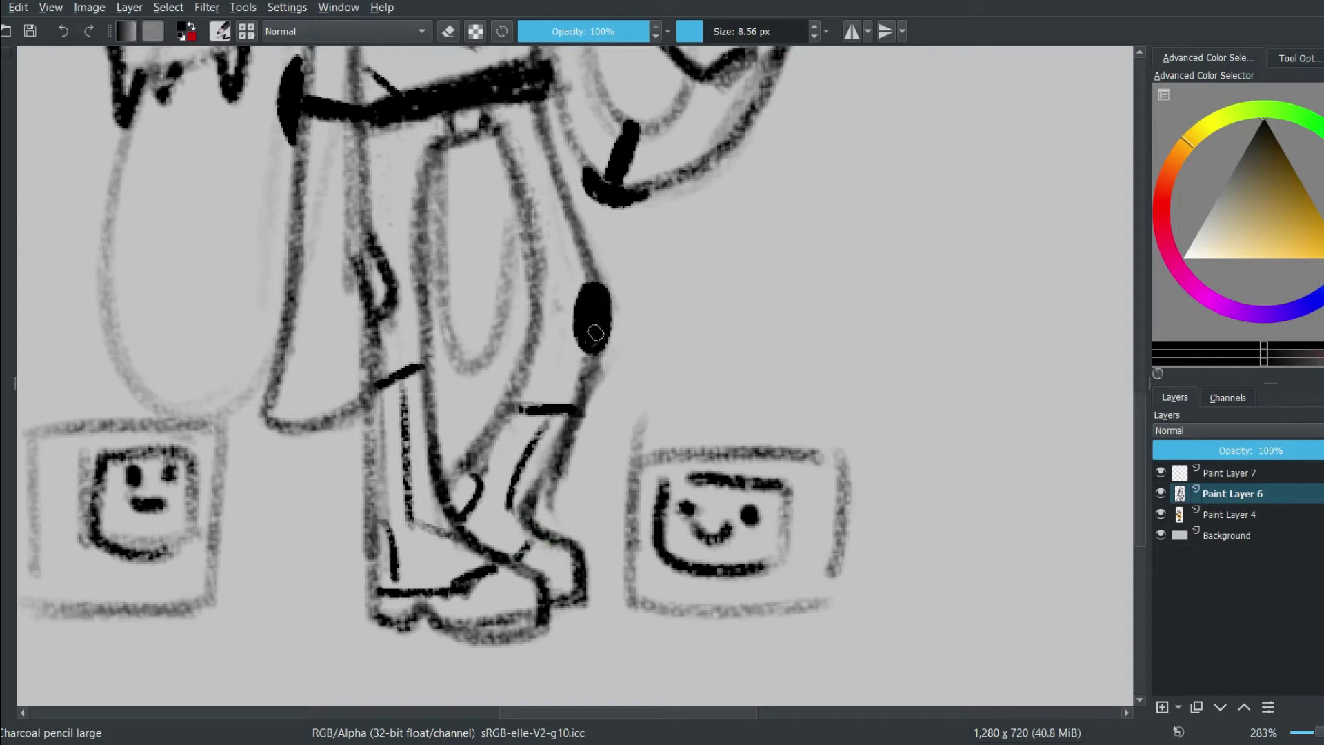
{"action": "left_click_drag", "start_coordinate": [521, 296], "coordinate": [576, 312]}
{"action": "mouse_move", "coordinate": [426, 300]}
{"action": "left_mouse_down"}
{"action": "mouse_move", "coordinate": [417, 338]}
{"action": "mouse_move", "coordinate": [414, 296]}
{"action": "mouse_move", "coordinate": [379, 325]}
{"action": "left_mouse_up"}
{"action": "scroll", "coordinate": [1142, 383], "scroll_direction": "up", "scroll_amount": 4}
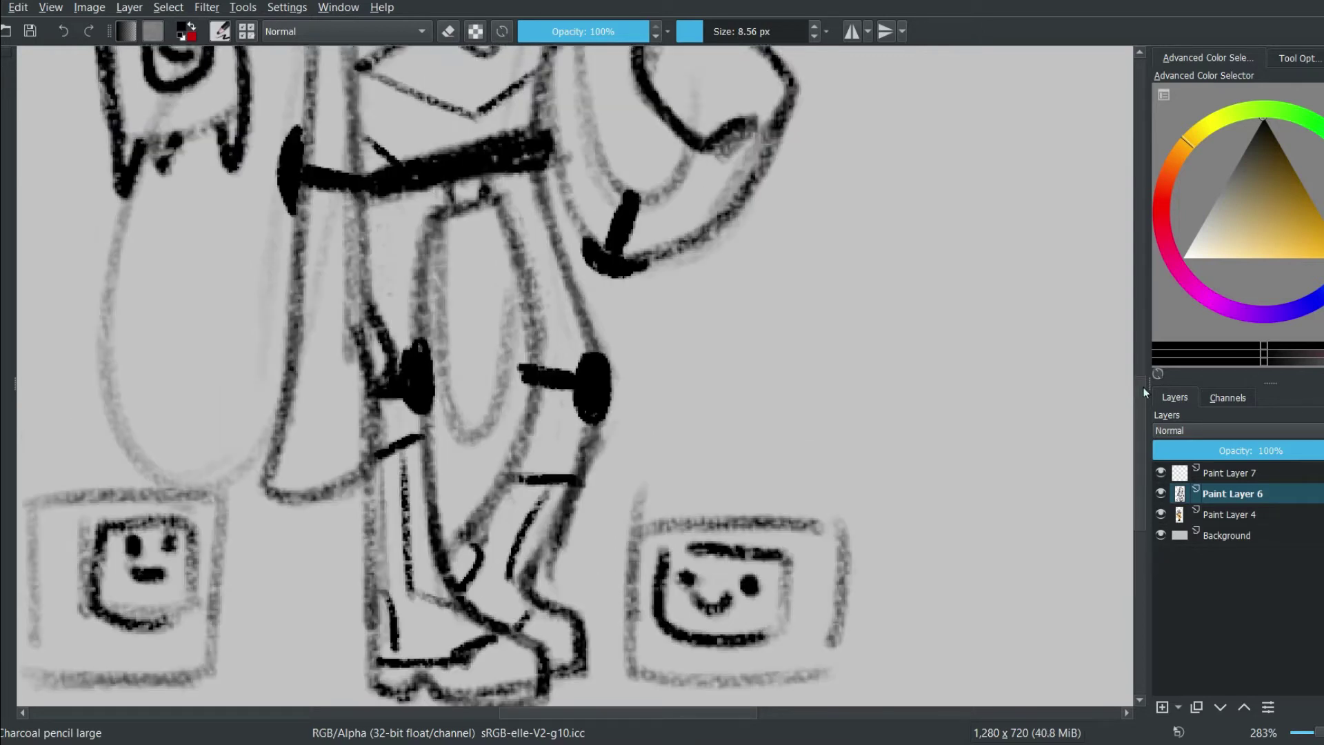
- Erase the cuff of the bent leg's boot and redraw it higher, with a new seam down the shin
{"action": "scroll", "coordinate": [1141, 379], "scroll_direction": "down", "scroll_amount": 2}
{"action": "key", "text": "e"}
{"action": "left_click_drag", "start_coordinate": [510, 475], "coordinate": [575, 479]}
{"action": "key", "text": "e"}
{"action": "left_click_drag", "start_coordinate": [521, 442], "coordinate": [589, 435]}
{"action": "left_click_drag", "start_coordinate": [576, 447], "coordinate": [517, 545]}
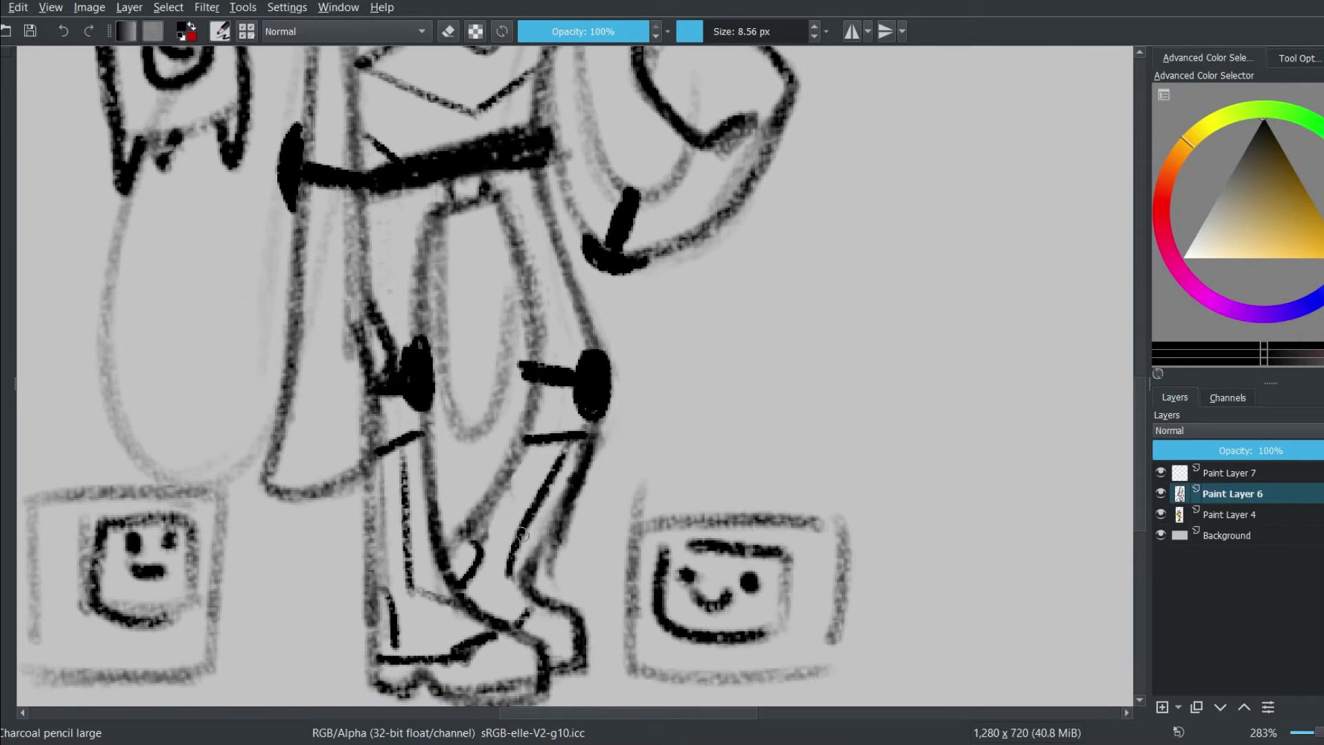
- Lasso the bent lower leg, shift it slightly inward and up, apply the transform and deselect
{"action": "mouse_move", "coordinate": [524, 290]}
{"action": "left_mouse_down"}
{"action": "mouse_move", "coordinate": [449, 552]}
{"action": "mouse_move", "coordinate": [552, 290]}
{"action": "left_mouse_up"}
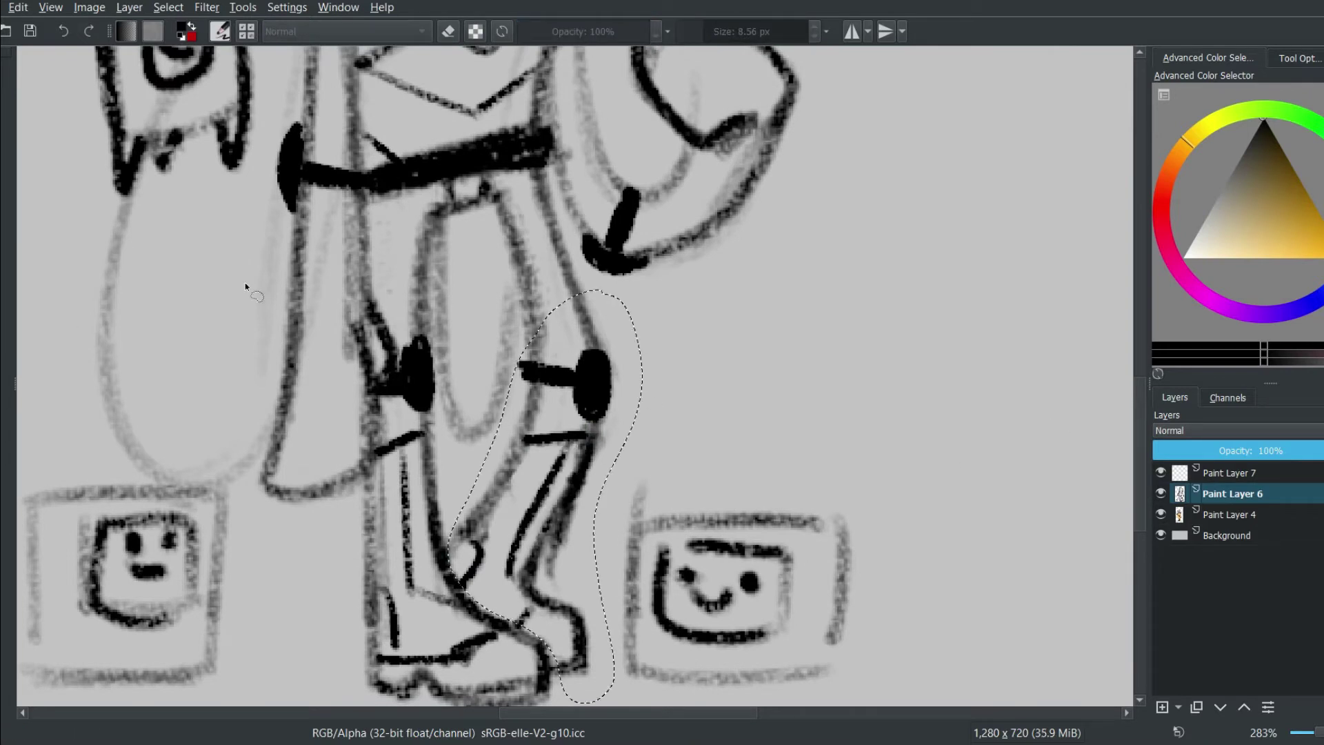
{"action": "key", "text": "ctrl+t"}
{"action": "left_click_drag", "start_coordinate": [662, 275], "coordinate": [650, 287]}
{"action": "key", "text": "Return"}
{"action": "left_click", "coordinate": [168, 7]}
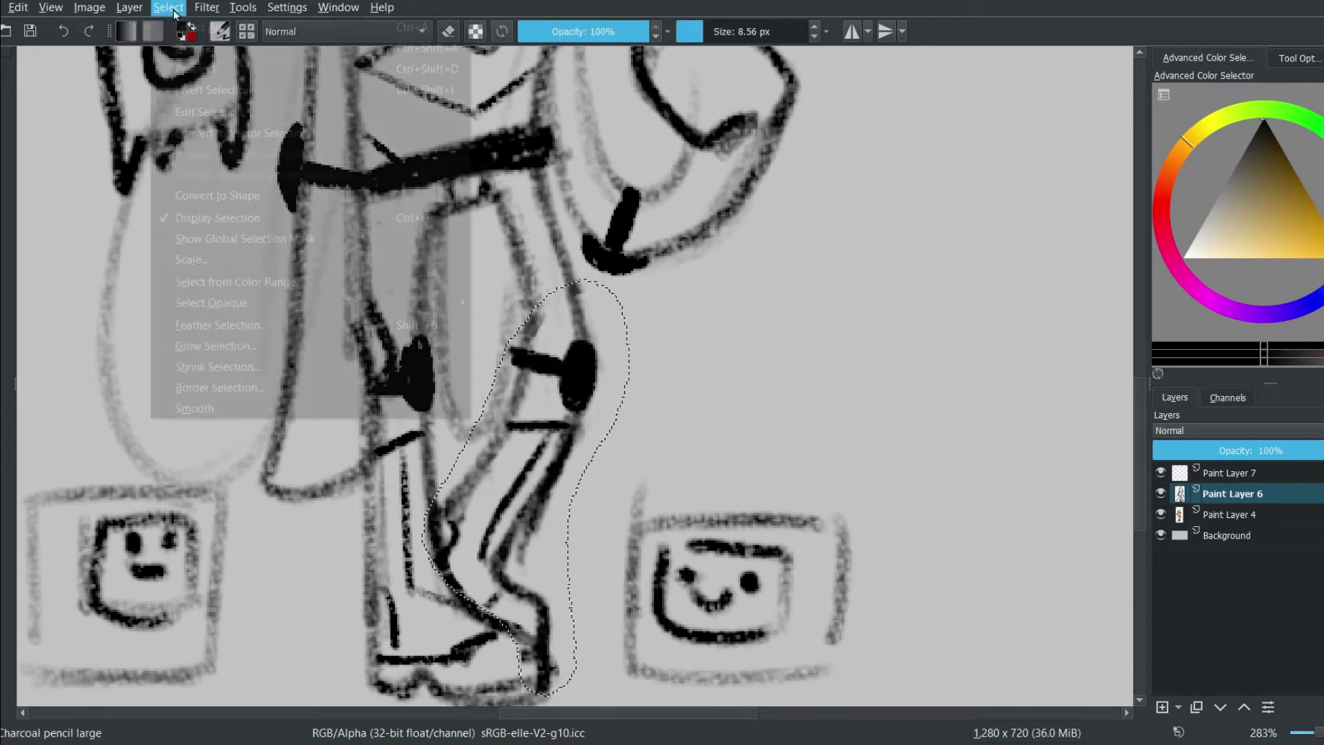
{"action": "left_click", "coordinate": [200, 69]}
- Draw a band across the bent forearm and the inner outline of the raised glove
{"action": "key", "text": "minus"}
{"action": "scroll", "coordinate": [656, 331], "scroll_direction": "up", "scroll_amount": 3}
{"action": "left_click_drag", "start_coordinate": [645, 326], "coordinate": [669, 343]}
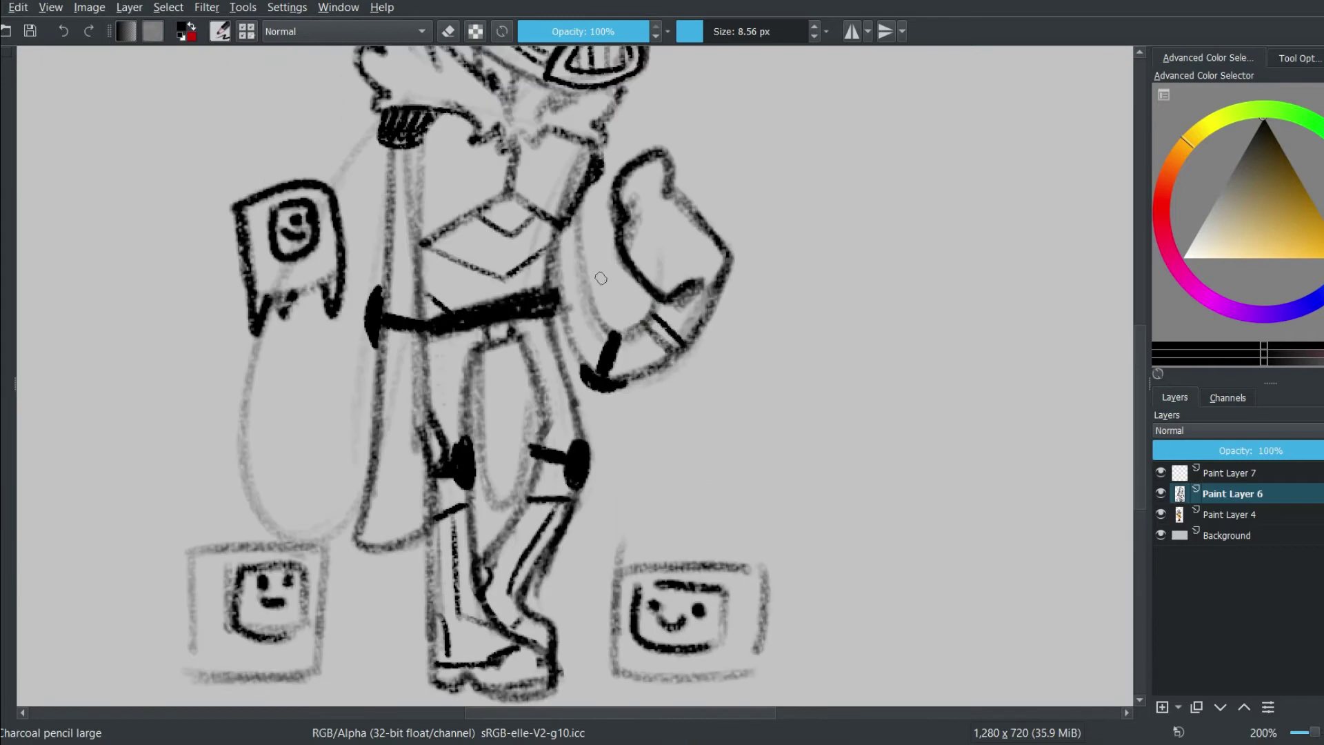
{"action": "left_click_drag", "start_coordinate": [668, 196], "coordinate": [700, 269]}
- Redraw the hanging arm's glove with a shorter cuff and darken the arm's outlines
{"action": "left_click_drag", "start_coordinate": [388, 457], "coordinate": [357, 529]}
{"action": "left_click_drag", "start_coordinate": [468, 504], "coordinate": [357, 531]}
{"action": "key", "text": "e"}
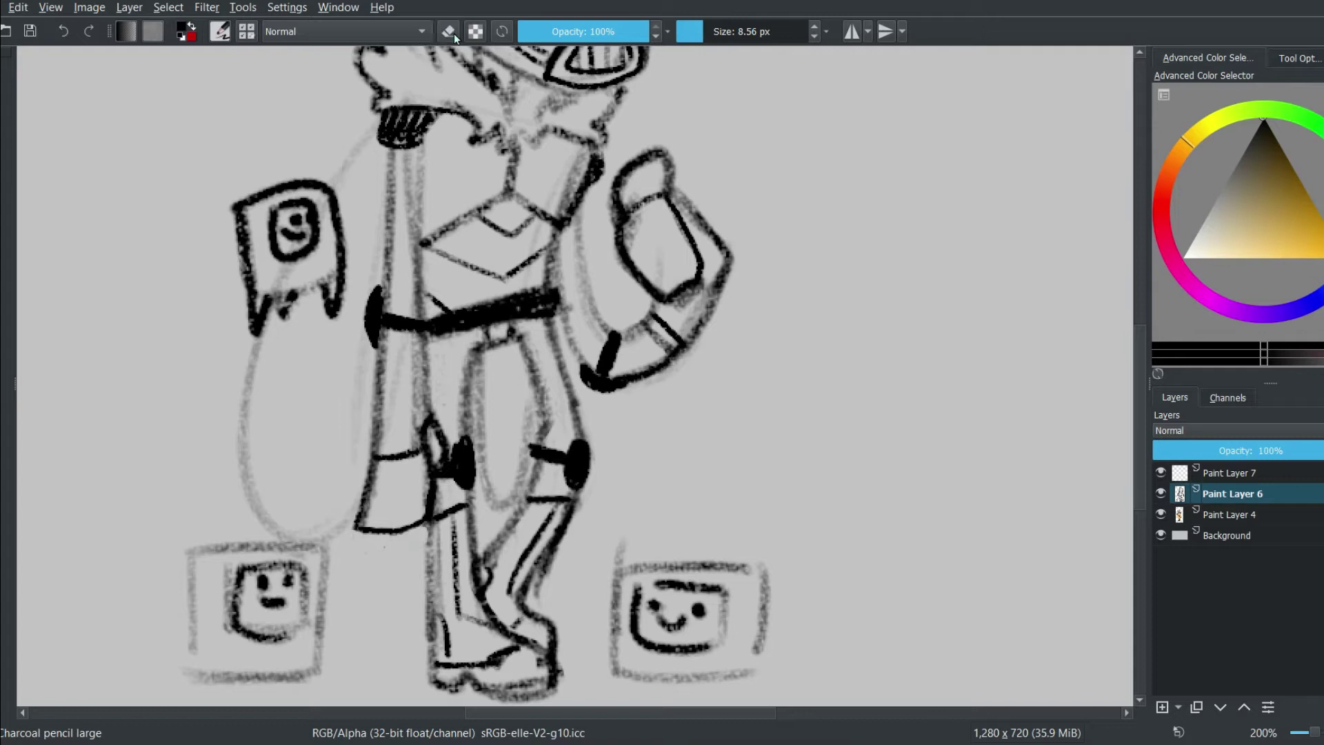
{"action": "left_click_drag", "start_coordinate": [419, 169], "coordinate": [421, 319]}
{"action": "mouse_move", "coordinate": [390, 150]}
{"action": "left_mouse_down"}
{"action": "mouse_move", "coordinate": [376, 314]}
{"action": "mouse_move", "coordinate": [422, 421]}
{"action": "left_mouse_up"}
{"action": "left_click_drag", "start_coordinate": [376, 330], "coordinate": [376, 446]}
- Darken the inner and outer outlines of the bent arm
{"action": "scroll", "coordinate": [414, 414], "scroll_direction": "up", "scroll_amount": 3}
{"action": "mouse_move", "coordinate": [597, 262]}
{"action": "left_mouse_down"}
{"action": "mouse_move", "coordinate": [579, 414]}
{"action": "mouse_move", "coordinate": [660, 393]}
{"action": "left_mouse_up"}
{"action": "left_click_drag", "start_coordinate": [728, 353], "coordinate": [685, 438]}
- Draw two cords with dark drop-shaped tips hanging from the fur collar over the chest
{"action": "scroll", "coordinate": [600, 413], "scroll_direction": "up", "scroll_amount": 4}
{"action": "left_click_drag", "start_coordinate": [546, 376], "coordinate": [545, 434]}
{"action": "left_click_drag", "start_coordinate": [481, 380], "coordinate": [479, 433]}
- Refine the large goggle and the helmet lines above it
{"action": "scroll", "coordinate": [596, 413], "scroll_direction": "up", "scroll_amount": 3}
{"action": "left_click_drag", "start_coordinate": [564, 266], "coordinate": [576, 345]}
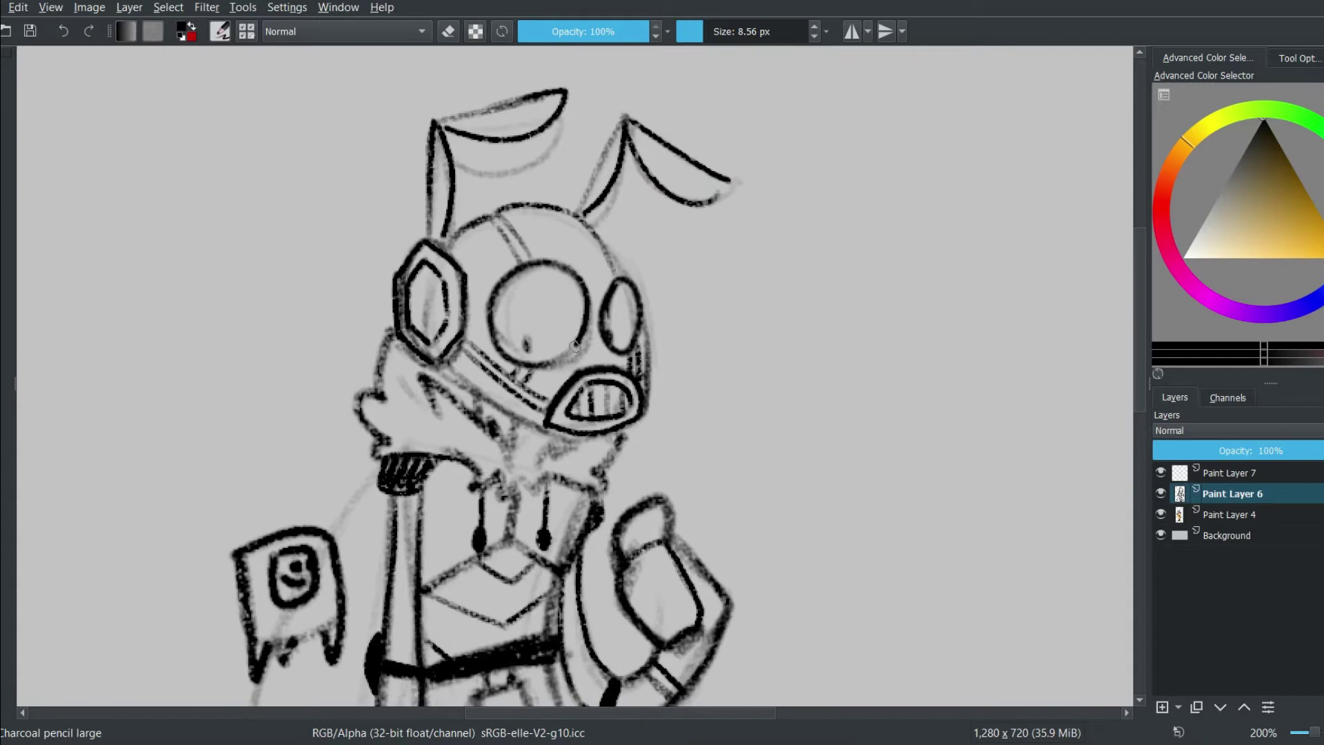
{"action": "left_click", "coordinate": [478, 275]}
{"action": "left_click_drag", "start_coordinate": [517, 248], "coordinate": [579, 255]}
{"action": "scroll", "coordinate": [590, 252], "scroll_direction": "down", "scroll_amount": 12}
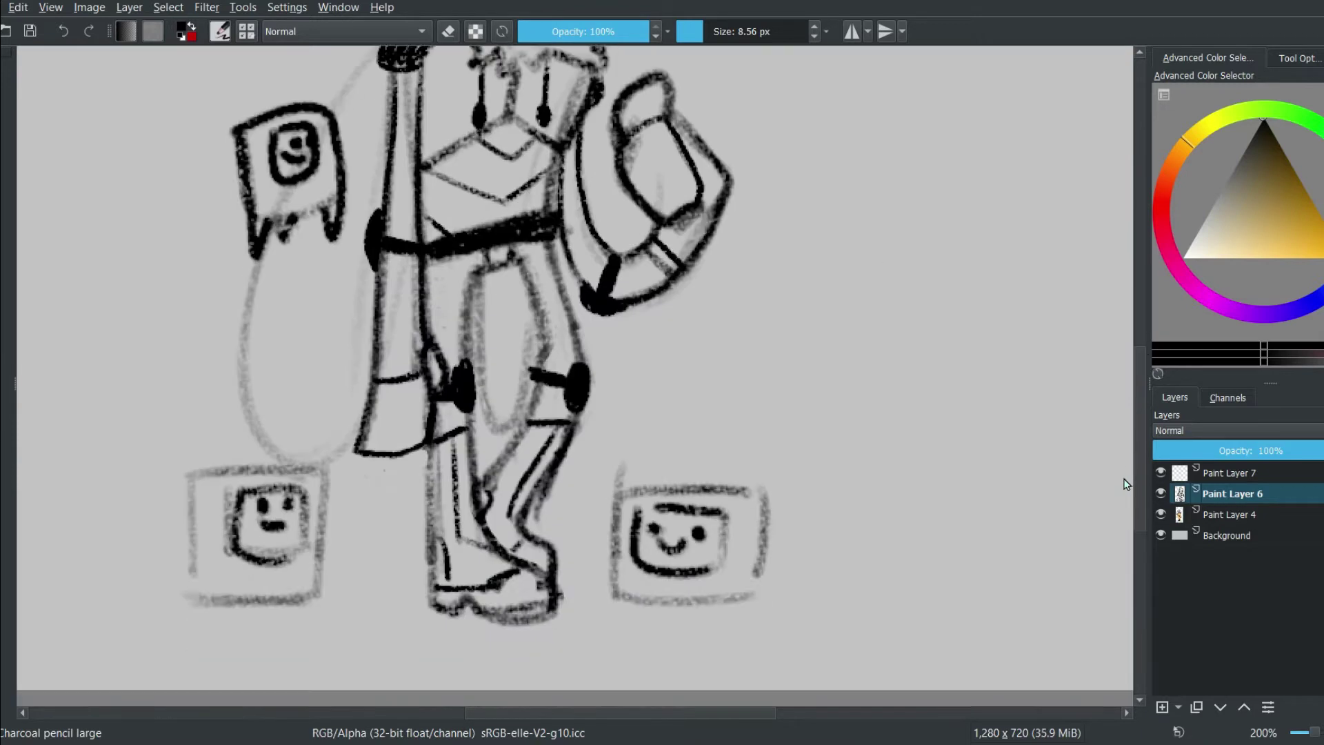
- Darken the outlines of both legs and boots from the belt down to the ankles
{"action": "left_click_drag", "start_coordinate": [476, 293], "coordinate": [483, 383]}
{"action": "mouse_move", "coordinate": [422, 469]}
{"action": "left_mouse_down"}
{"action": "mouse_move", "coordinate": [424, 625]}
{"action": "mouse_move", "coordinate": [447, 636]}
{"action": "left_mouse_up"}
{"action": "mouse_move", "coordinate": [507, 286]}
{"action": "left_mouse_down"}
{"action": "mouse_move", "coordinate": [541, 400]}
{"action": "mouse_move", "coordinate": [483, 504]}
{"action": "left_mouse_up"}
{"action": "left_click_drag", "start_coordinate": [552, 265], "coordinate": [582, 387]}
{"action": "left_click_drag", "start_coordinate": [579, 438], "coordinate": [560, 472]}
{"action": "left_click_drag", "start_coordinate": [552, 490], "coordinate": [512, 573]}
- Select and transform the bent arm's parts to bring the raised glove closer to the torso, and clear the selection
{"action": "scroll", "coordinate": [552, 483], "scroll_direction": "up", "scroll_amount": 5}
{"action": "left_click_drag", "start_coordinate": [610, 422], "coordinate": [690, 255]}
{"action": "key", "text": "ctrl+t"}
{"action": "left_click_drag", "start_coordinate": [724, 464], "coordinate": [718, 444]}
{"action": "key", "text": "Return"}
{"action": "mouse_move", "coordinate": [724, 184]}
{"action": "left_mouse_down"}
{"action": "mouse_move", "coordinate": [661, 499]}
{"action": "mouse_move", "coordinate": [683, 507]}
{"action": "left_mouse_up"}
{"action": "key", "text": "ctrl+t"}
{"action": "left_click_drag", "start_coordinate": [777, 411], "coordinate": [869, 180]}
{"action": "key", "text": "Return"}
{"action": "key", "text": "ctrl+shift+a"}
- Darken the lower segment of the antenna on the small goggle's side with the charcoal brush
{"action": "key", "text": "b"}
{"action": "scroll", "coordinate": [479, 133], "scroll_direction": "up", "scroll_amount": 5}
{"action": "key", "text": "e"}
{"action": "key", "text": "e"}
{"action": "left_click_drag", "start_coordinate": [622, 175], "coordinate": [581, 270]}
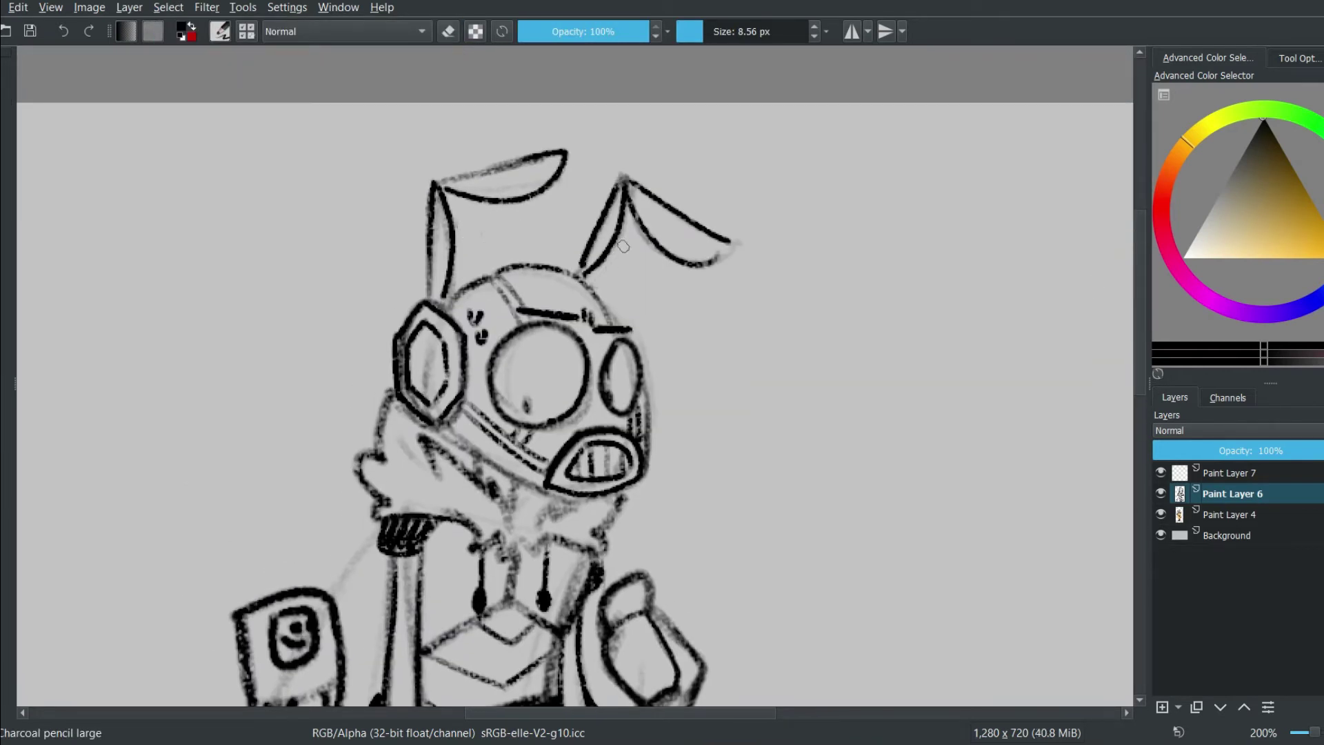
- Draw narrow bands across the hanging arm just below the belt
{"action": "scroll", "coordinate": [436, 462], "scroll_direction": "down", "scroll_amount": 7}
{"action": "left_click_drag", "start_coordinate": [379, 422], "coordinate": [418, 418]}
{"action": "left_click_drag", "start_coordinate": [392, 442], "coordinate": [419, 436]}
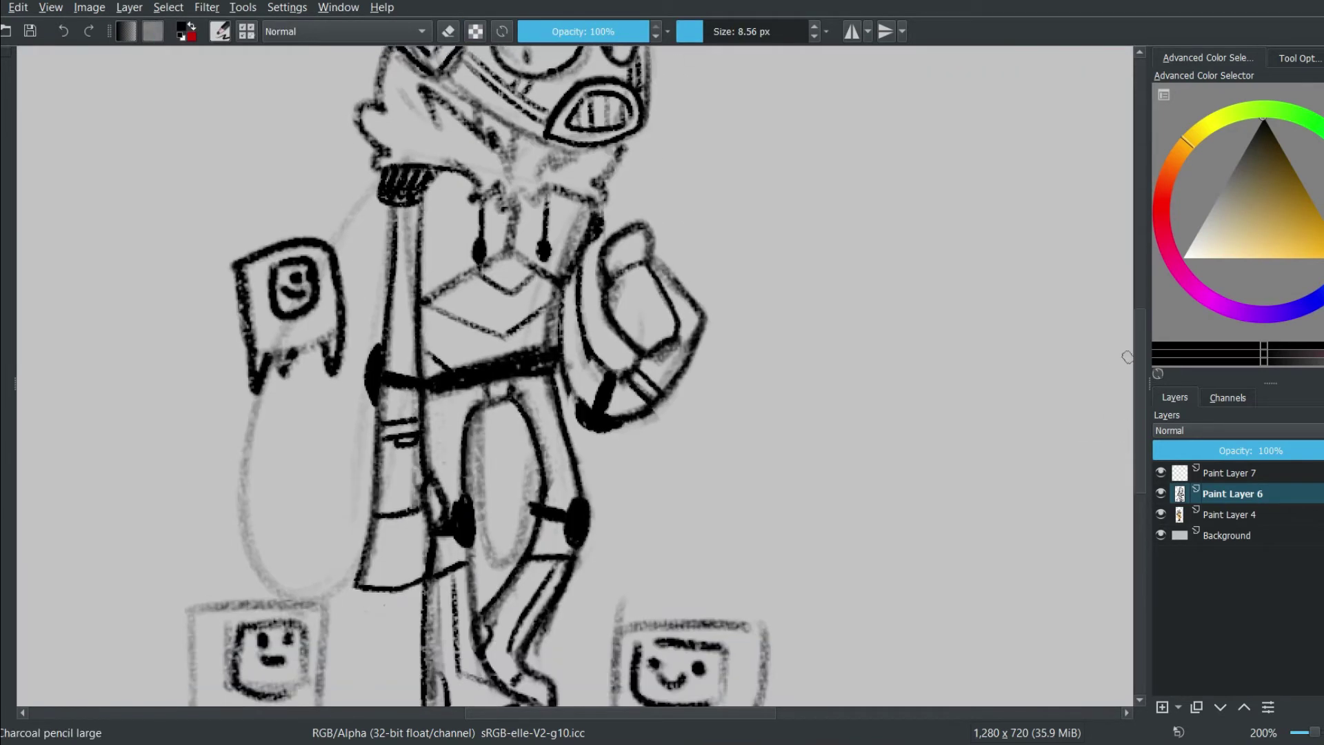
- Draw a small band around each upper arm and erase the stray lines inside them
{"action": "scroll", "coordinate": [1106, 355], "scroll_direction": "up", "scroll_amount": 1}
{"action": "left_click_drag", "start_coordinate": [384, 326], "coordinate": [426, 324]}
{"action": "mouse_move", "coordinate": [569, 347]}
{"action": "left_mouse_down"}
{"action": "mouse_move", "coordinate": [584, 356]}
{"action": "mouse_move", "coordinate": [560, 364]}
{"action": "left_mouse_up"}
{"action": "left_click", "coordinate": [448, 31]}
{"action": "key", "text": "e"}
{"action": "left_click_drag", "start_coordinate": [426, 322], "coordinate": [382, 325]}
{"action": "key", "text": "e"}
- Darken the lower torso outline and erase a light rounded buckle shape out of the black belt
{"action": "mouse_move", "coordinate": [560, 365]}
{"action": "left_mouse_down"}
{"action": "mouse_move", "coordinate": [553, 394]}
{"action": "mouse_move", "coordinate": [427, 452]}
{"action": "left_mouse_up"}
{"action": "key", "text": "e"}
{"action": "left_click_drag", "start_coordinate": [532, 425], "coordinate": [506, 428]}
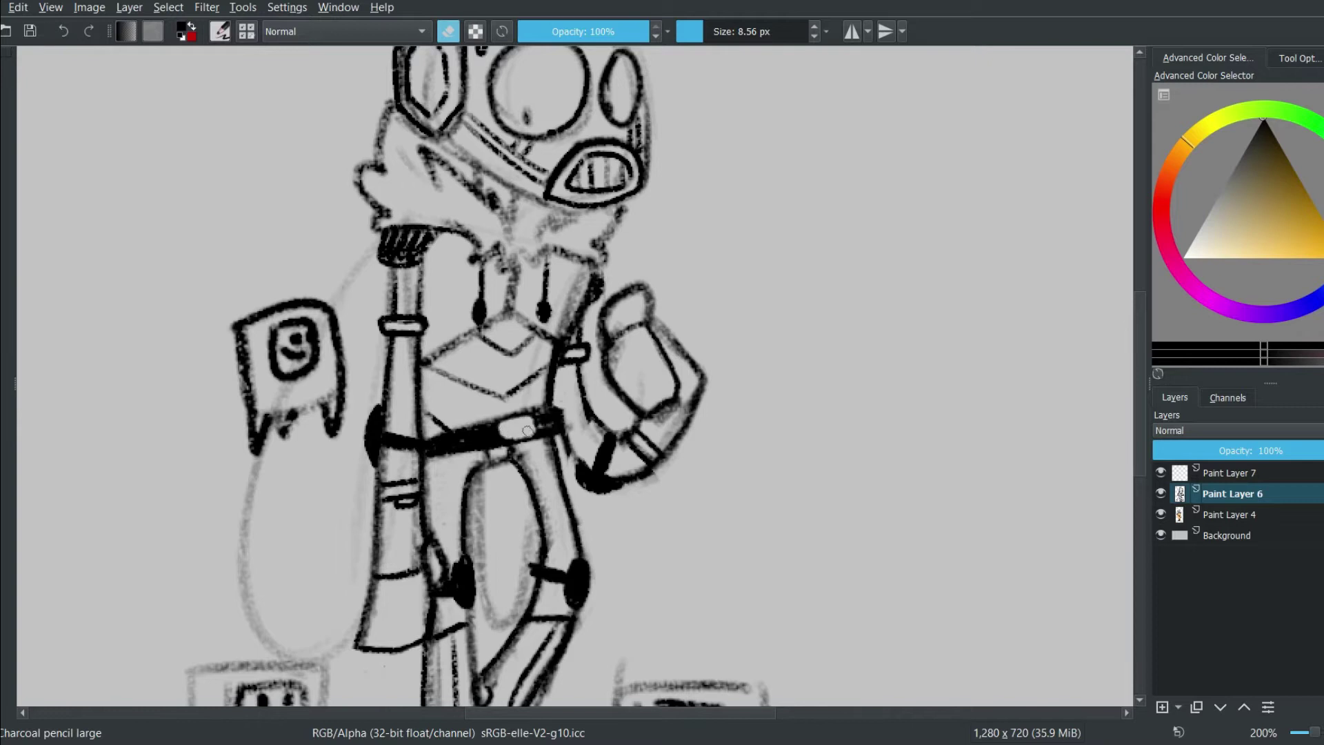
{"action": "key", "text": "e"}
- Add veins and curved bands to the wings, and small round spots to the smiley companions
{"action": "scroll", "coordinate": [511, 432], "scroll_direction": "down", "scroll_amount": 1}
{"action": "scroll", "coordinate": [474, 458], "scroll_direction": "down", "scroll_amount": 2}
{"action": "scroll", "coordinate": [474, 458], "scroll_direction": "up", "scroll_amount": 2}
{"action": "left_click", "coordinate": [1316, 737]}
{"action": "scroll", "coordinate": [1316, 737], "scroll_direction": "up", "scroll_amount": 1}
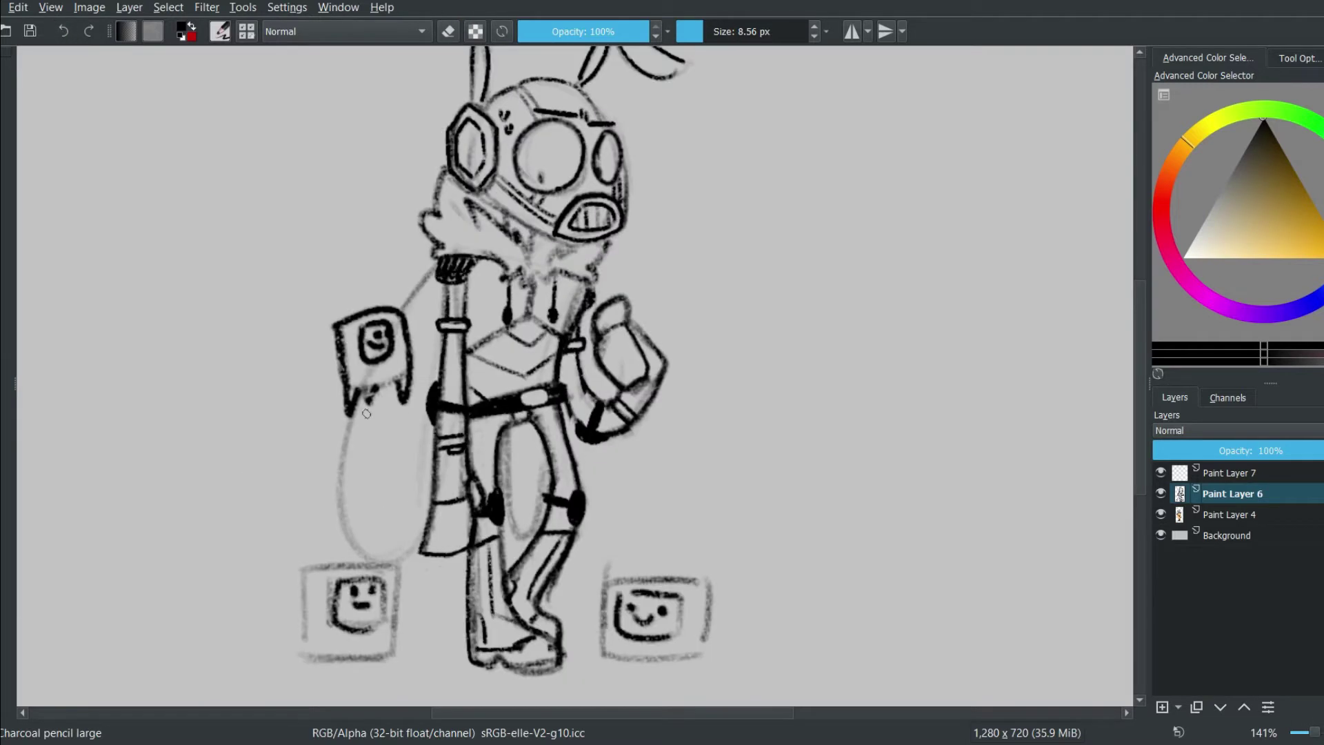
{"action": "left_click_drag", "start_coordinate": [342, 454], "coordinate": [349, 414]}
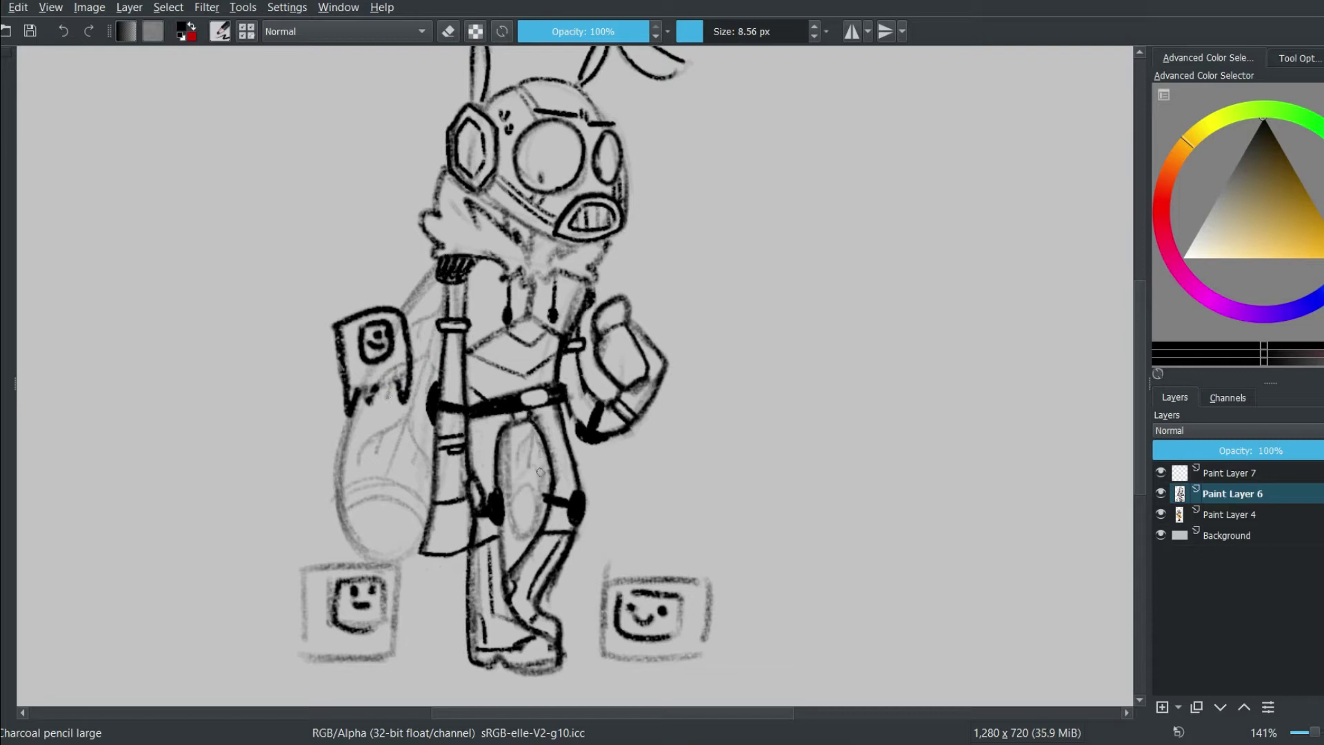
{"action": "scroll", "coordinate": [1140, 417], "scroll_direction": "down", "scroll_amount": 2}
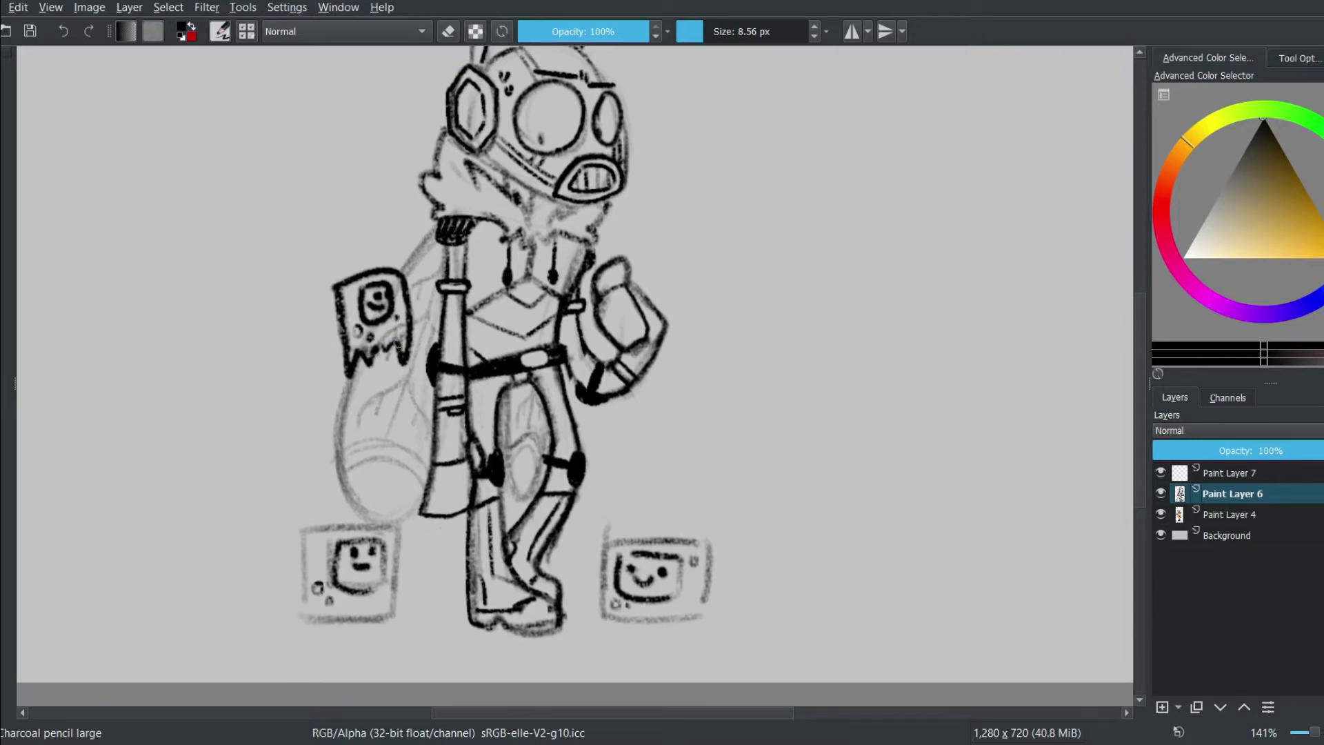
- Shade the antennae and redraw the fur collar with darker jagged tufts
{"action": "scroll", "coordinate": [857, 312], "scroll_direction": "up", "scroll_amount": 3}
{"action": "scroll", "coordinate": [735, 331], "scroll_direction": "down", "scroll_amount": 2}
{"action": "scroll", "coordinate": [736, 331], "scroll_direction": "up", "scroll_amount": 5}
{"action": "scroll", "coordinate": [736, 332], "scroll_direction": "down", "scroll_amount": 1}
{"action": "key", "text": "e"}
{"action": "key", "text": "e"}
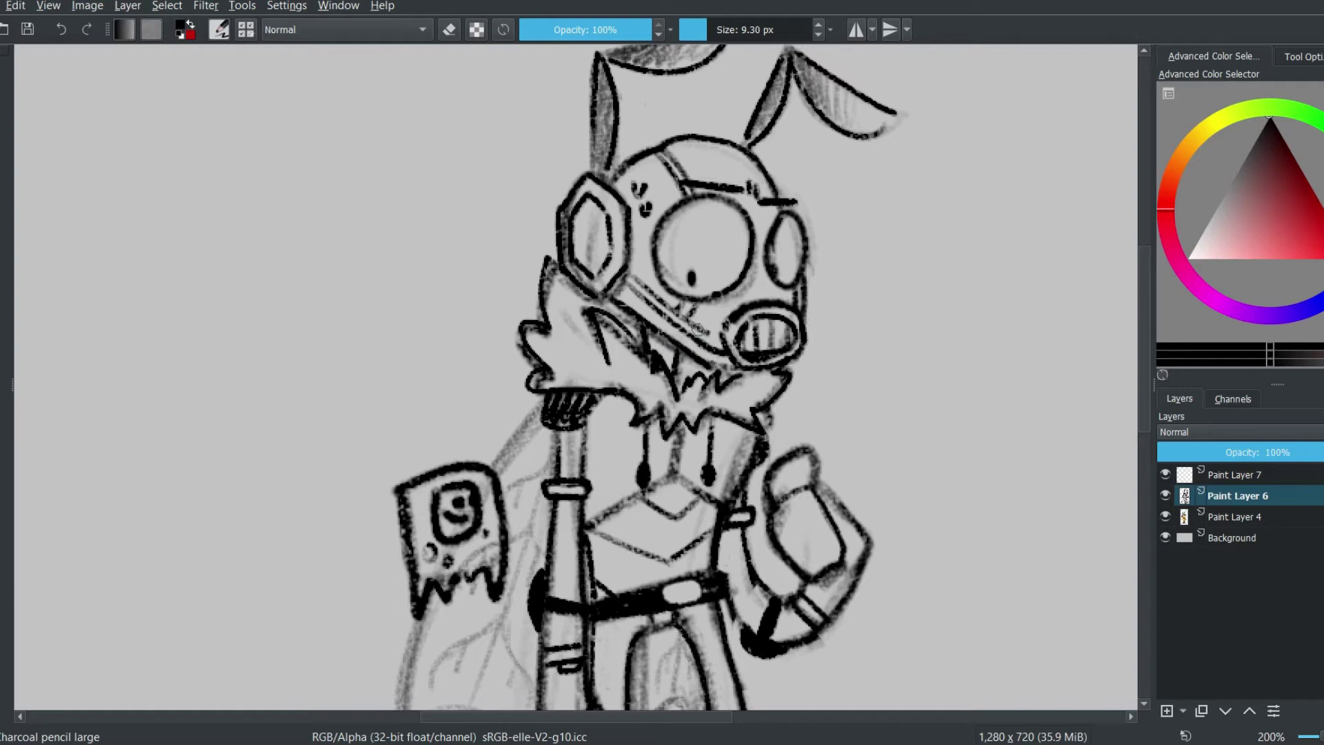
- Clean up the mouthpiece with its grille and darken the helmet strap running from the ear cup to it
{"action": "scroll", "coordinate": [715, 350], "scroll_direction": "down", "scroll_amount": 3}
{"action": "scroll", "coordinate": [682, 326], "scroll_direction": "up", "scroll_amount": 3}
{"action": "key", "text": "e"}
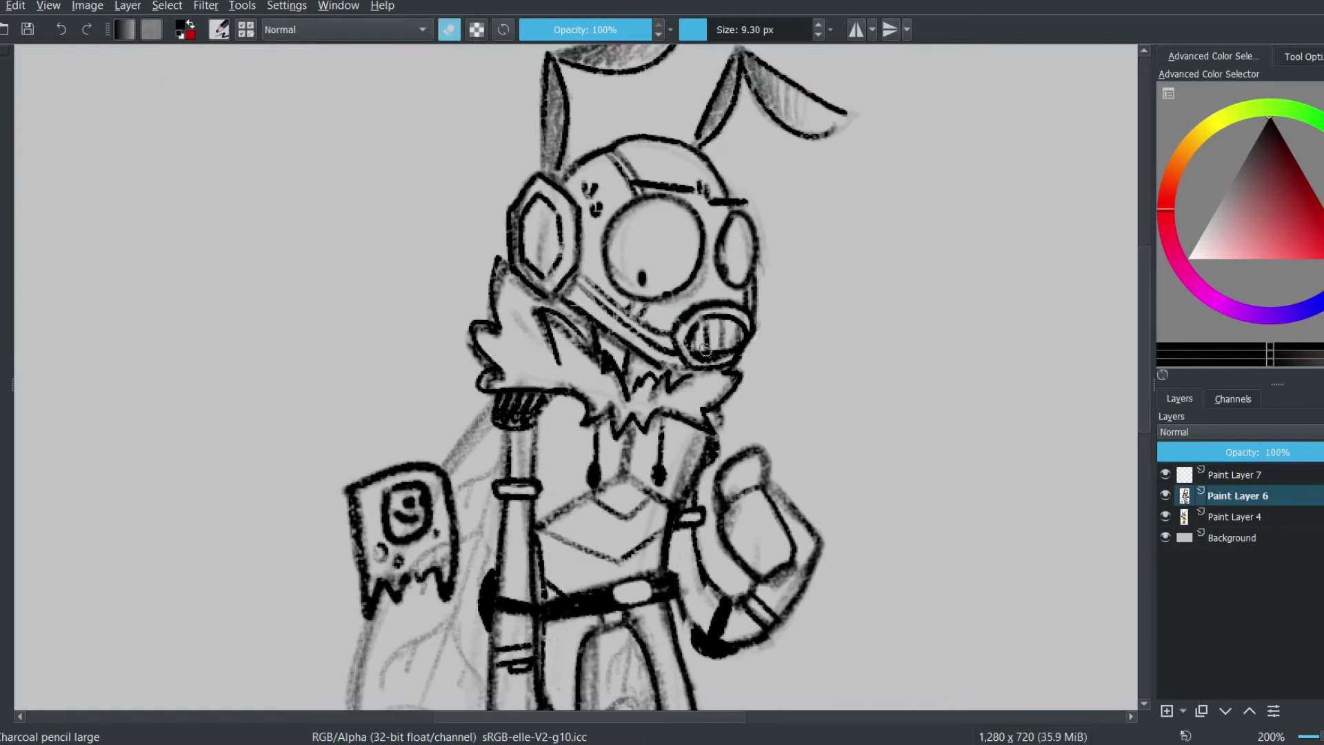
{"action": "key", "text": "e"}
{"action": "key", "text": "e"}
{"action": "left_click_drag", "start_coordinate": [679, 364], "coordinate": [628, 349]}
{"action": "key", "text": "e"}
{"action": "mouse_move", "coordinate": [583, 279]}
{"action": "left_mouse_down"}
{"action": "mouse_move", "coordinate": [655, 324]}
{"action": "mouse_move", "coordinate": [570, 298]}
{"action": "mouse_move", "coordinate": [682, 361]}
{"action": "left_mouse_up"}
{"action": "key", "text": "e"}
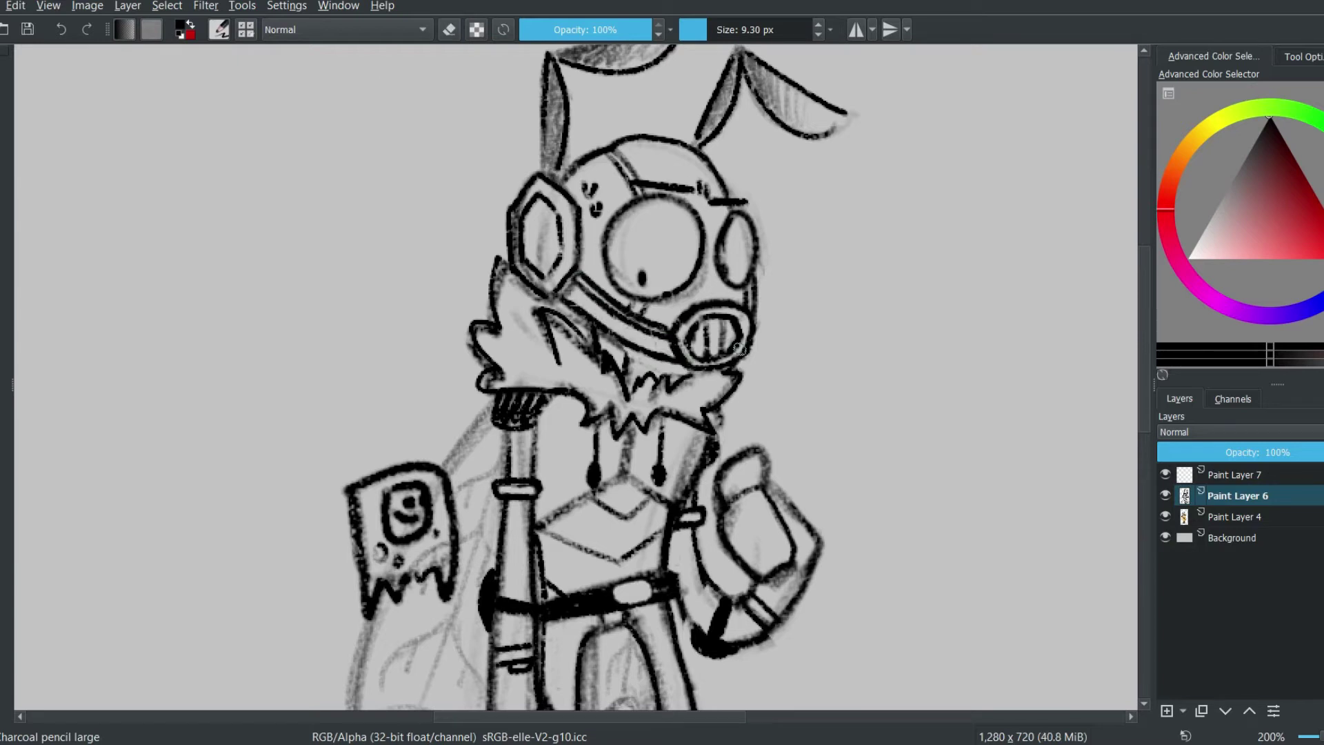
- Draw thin crossed laces with bows on both boots using a 2.87 px brush
{"action": "scroll", "coordinate": [674, 353], "scroll_direction": "down", "scroll_amount": 5}
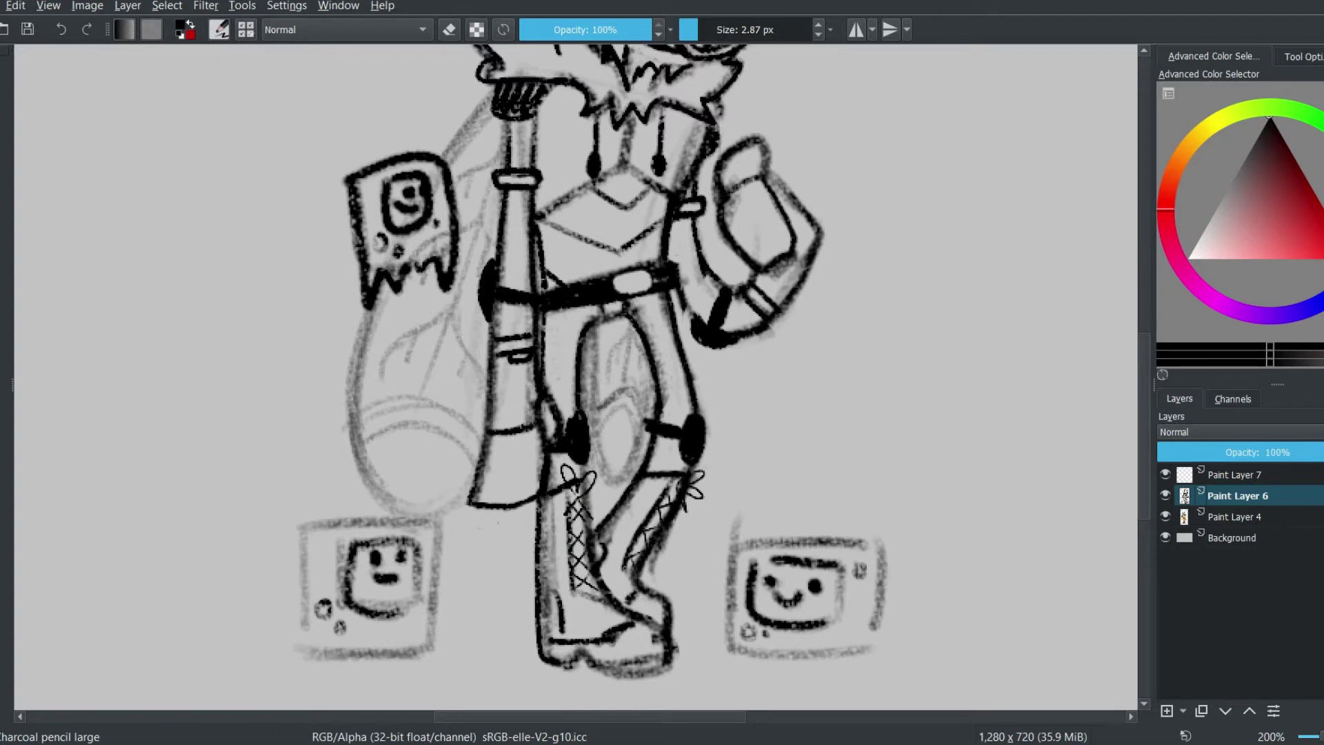
{"action": "key", "text": "2"}
- Add a headband arc over the top of the helmet with a 4.48 px brush and clean up its edge
{"action": "scroll", "coordinate": [593, 276], "scroll_direction": "up", "scroll_amount": 6}
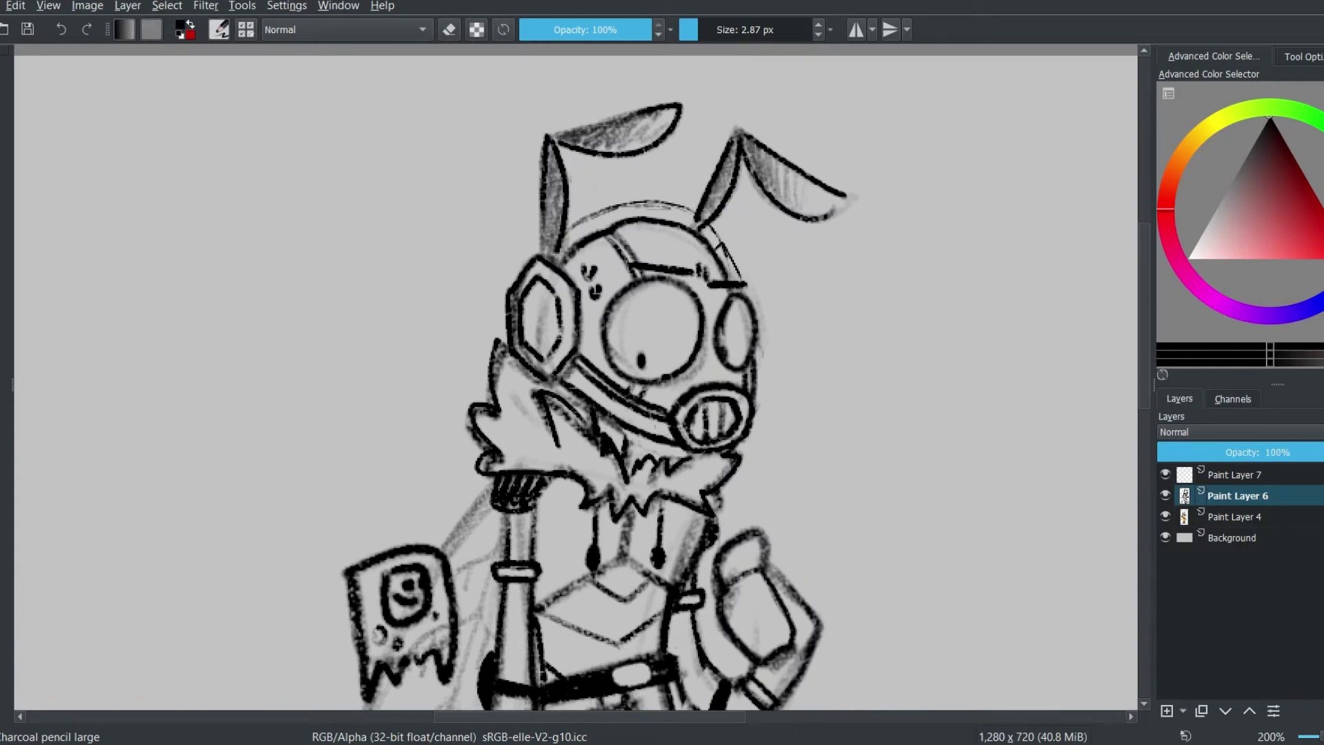
{"action": "key", "text": "e"}
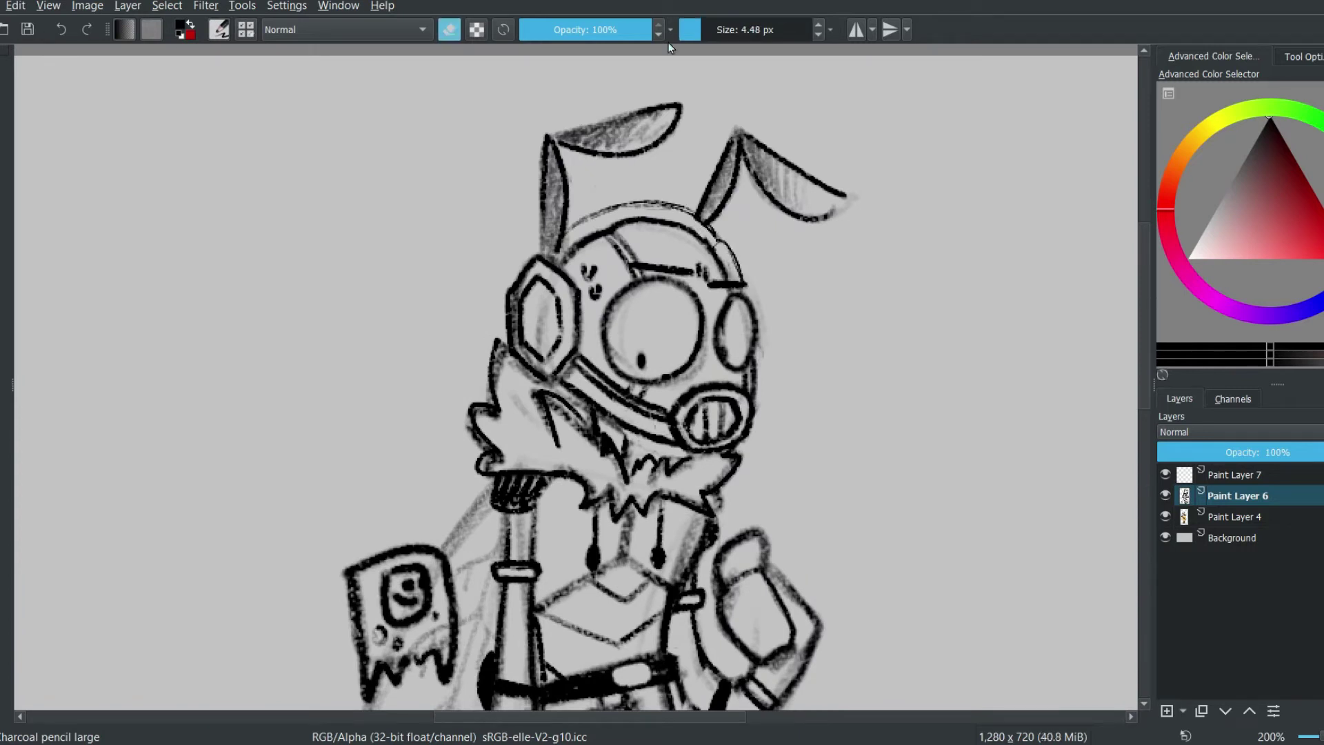
{"action": "left_click_drag", "start_coordinate": [695, 208], "coordinate": [552, 263]}
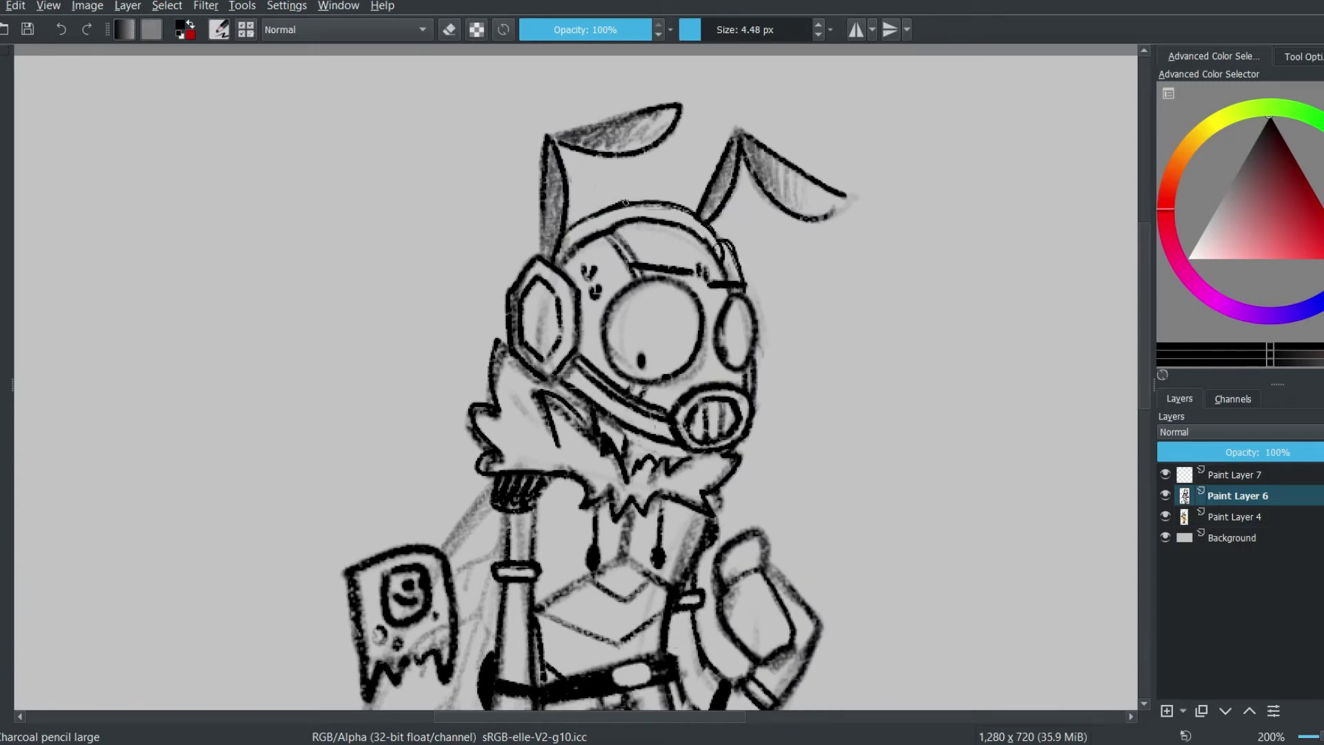
{"action": "scroll", "coordinate": [587, 227], "scroll_direction": "down", "scroll_amount": 2}
{"action": "scroll", "coordinate": [583, 200], "scroll_direction": "up", "scroll_amount": 2}
- Add a side face to the ear cup, erase the small marks beside it, and touch up the nearby antenna's base
{"action": "key", "text": "e"}
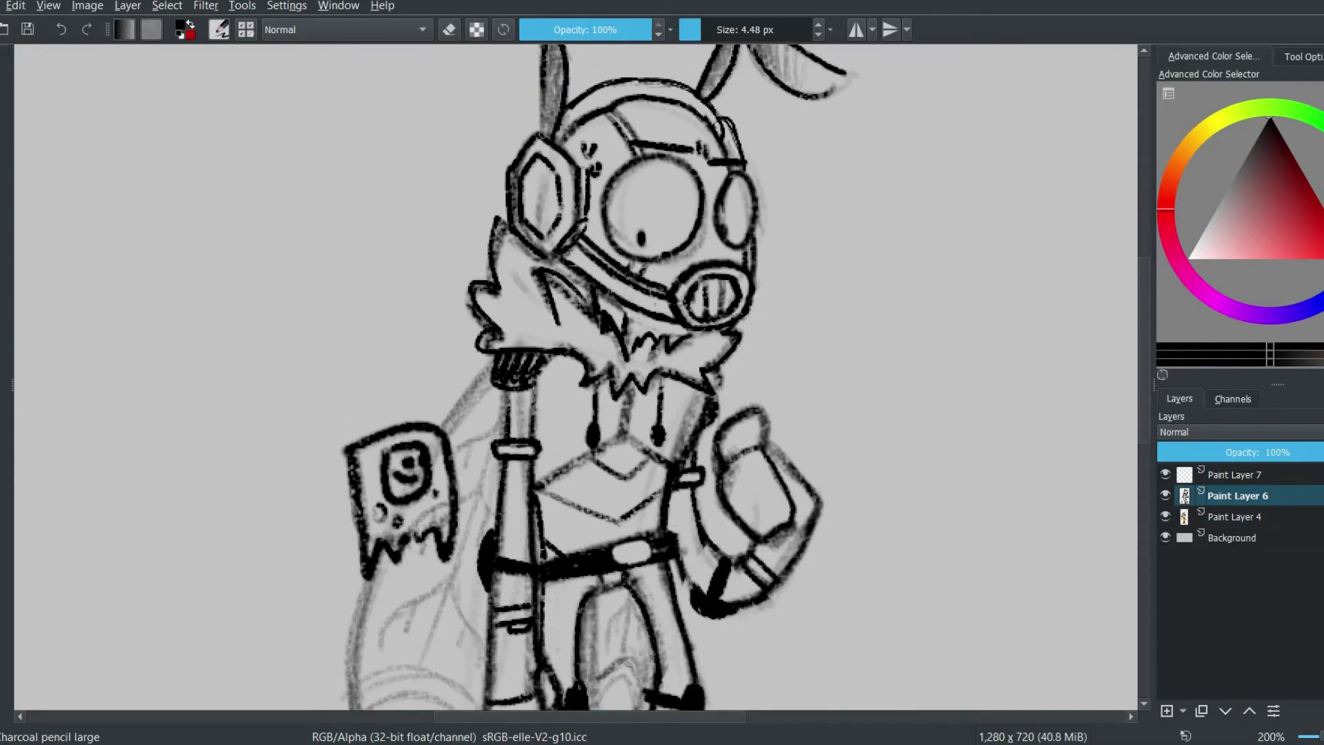
{"action": "key", "text": "e"}
{"action": "left_click_drag", "start_coordinate": [590, 137], "coordinate": [587, 194]}
{"action": "key", "text": "e"}
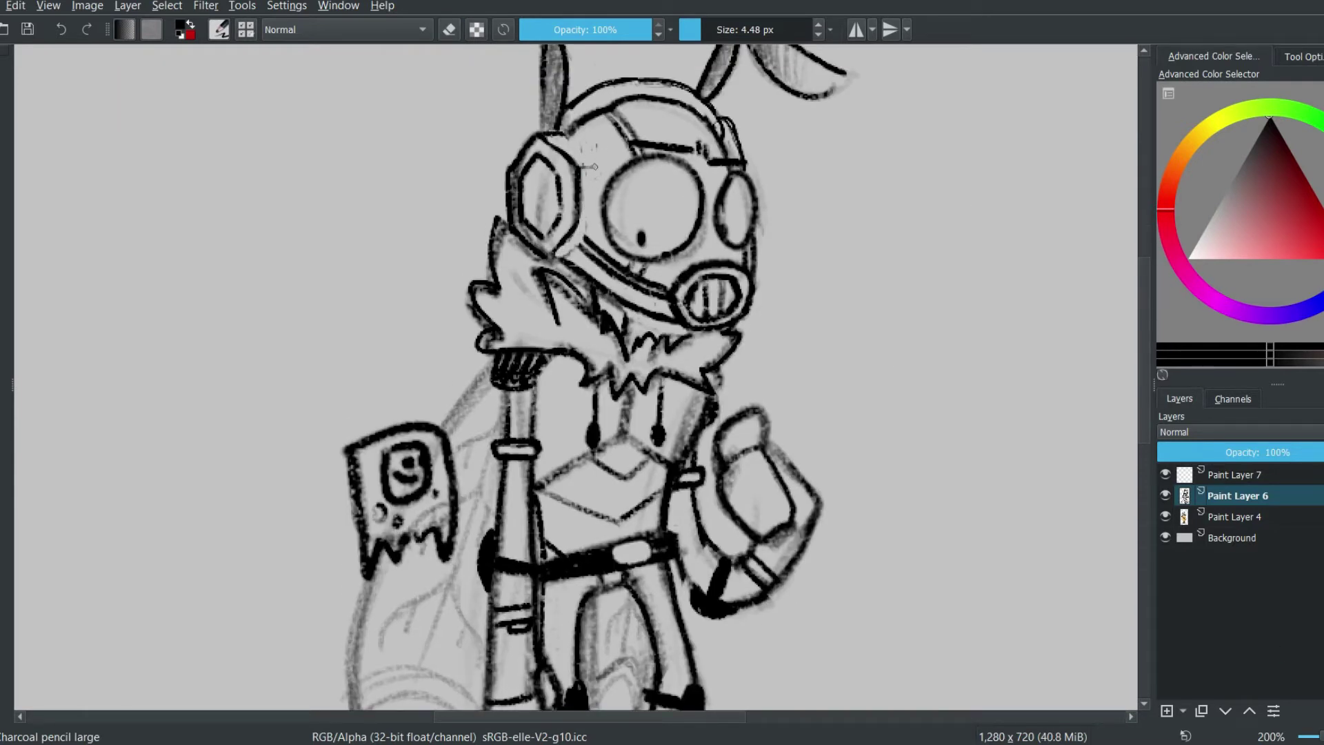
{"action": "key", "text": "e"}
{"action": "left_click_drag", "start_coordinate": [558, 100], "coordinate": [562, 131]}
{"action": "key", "text": "2"}
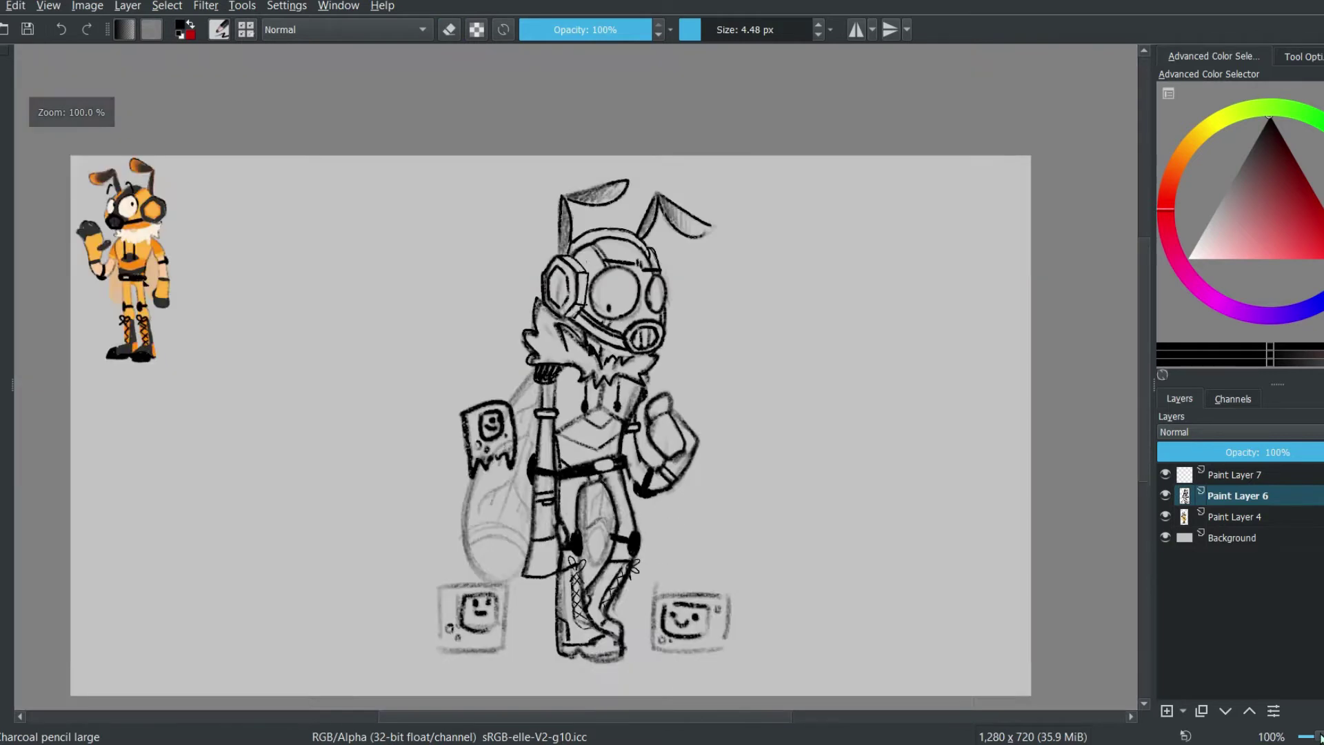
- Fade the sketch on Paint Layer 6 by lowering its opacity, and make Paint Layer 7 the active layer
{"action": "key", "text": "plus"}
{"action": "left_click_drag", "start_coordinate": [1283, 452], "coordinate": [1207, 453]}
{"action": "left_click", "coordinate": [1235, 475]}
- Ink the ear cup's faceted outline and its side face on Paint Layer 7
{"action": "key", "text": "plus"}
{"action": "key", "text": "plus"}
{"action": "key", "text": "plus"}
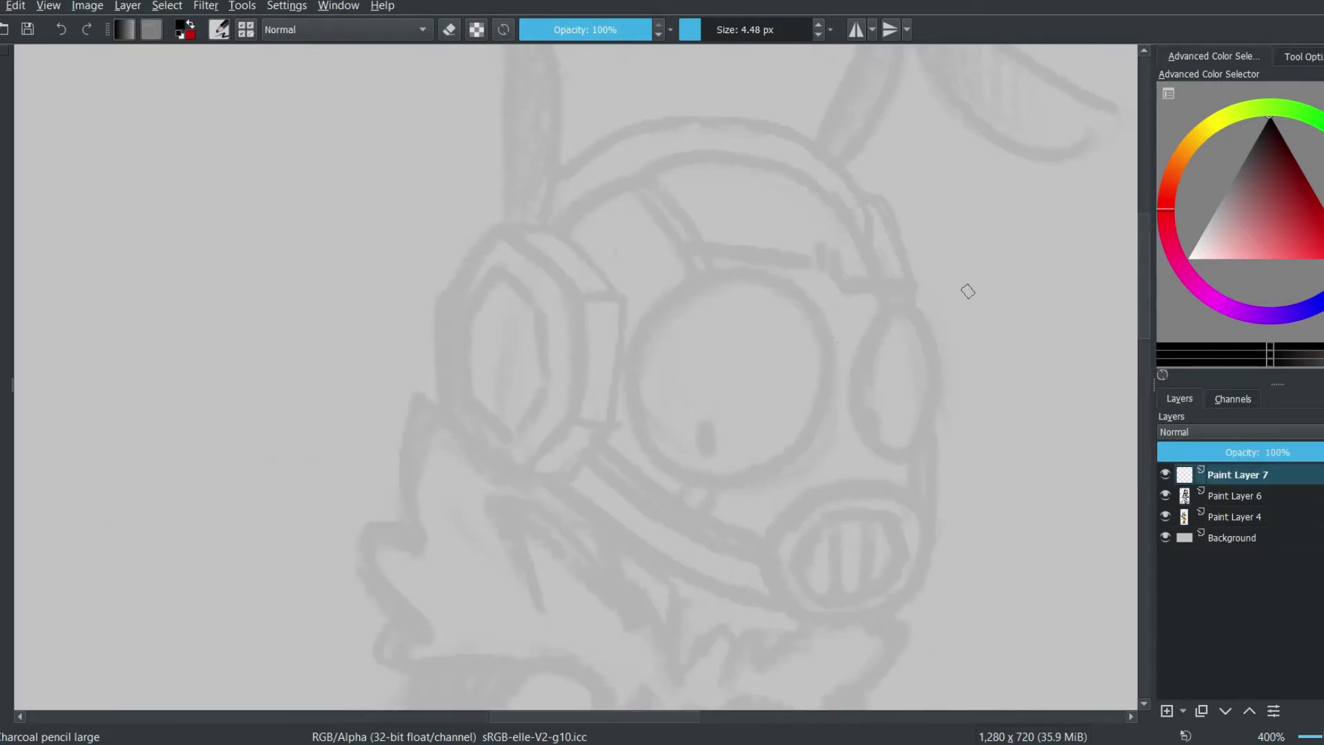
{"action": "mouse_move", "coordinate": [542, 229]}
{"action": "left_mouse_down"}
{"action": "mouse_move", "coordinate": [547, 482]}
{"action": "mouse_move", "coordinate": [521, 486]}
{"action": "mouse_move", "coordinate": [541, 455]}
{"action": "left_mouse_up"}
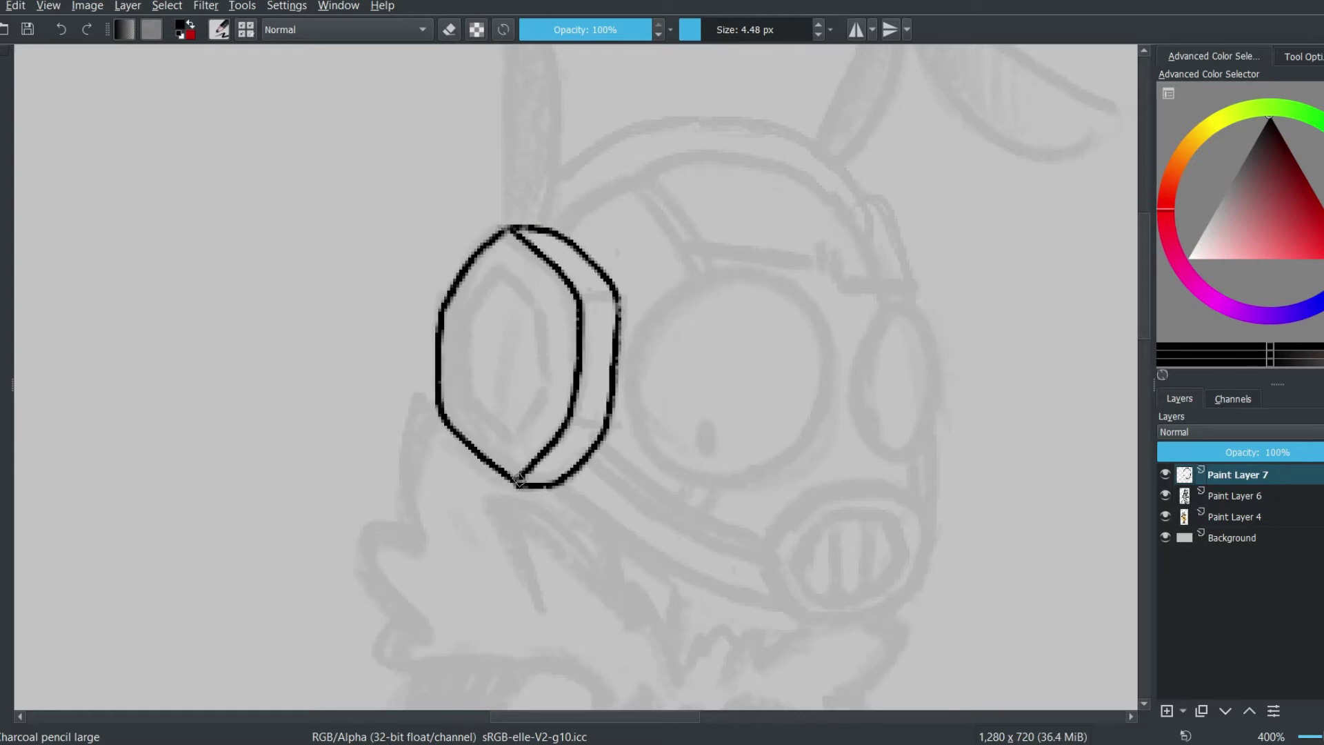
- Ink clean outlines over both folded antennae
{"action": "scroll", "coordinate": [580, 422], "scroll_direction": "up", "scroll_amount": 3}
{"action": "mouse_move", "coordinate": [517, 185]}
{"action": "left_mouse_down"}
{"action": "mouse_move", "coordinate": [545, 428]}
{"action": "mouse_move", "coordinate": [768, 102]}
{"action": "mouse_move", "coordinate": [532, 195]}
{"action": "left_mouse_up"}
{"action": "key", "text": "ctrl+z"}
{"action": "scroll", "coordinate": [759, 345], "scroll_direction": "right", "scroll_amount": 3}
{"action": "left_click_drag", "start_coordinate": [717, 192], "coordinate": [629, 337]}
{"action": "mouse_move", "coordinate": [721, 195]}
{"action": "left_mouse_down"}
{"action": "mouse_move", "coordinate": [654, 359]}
{"action": "mouse_move", "coordinate": [903, 291]}
{"action": "left_mouse_up"}
{"action": "mouse_move", "coordinate": [725, 200]}
{"action": "left_mouse_down"}
{"action": "mouse_move", "coordinate": [790, 333]}
{"action": "mouse_move", "coordinate": [903, 302]}
{"action": "left_mouse_up"}
- Ink the headband arc, the strip across the helmet, and both goggles with the large goggle's pupil
{"action": "scroll", "coordinate": [1047, 352], "scroll_direction": "down", "scroll_amount": 3}
{"action": "mouse_move", "coordinate": [705, 365]}
{"action": "left_mouse_down"}
{"action": "mouse_move", "coordinate": [531, 210]}
{"action": "mouse_move", "coordinate": [373, 286]}
{"action": "left_mouse_up"}
{"action": "mouse_move", "coordinate": [463, 234]}
{"action": "left_mouse_down"}
{"action": "mouse_move", "coordinate": [524, 333]}
{"action": "mouse_move", "coordinate": [507, 337]}
{"action": "left_mouse_up"}
{"action": "scroll", "coordinate": [1149, 319], "scroll_direction": "down", "scroll_amount": 3}
{"action": "mouse_move", "coordinate": [687, 206]}
{"action": "left_mouse_down"}
{"action": "mouse_move", "coordinate": [668, 142]}
{"action": "mouse_move", "coordinate": [366, 138]}
{"action": "left_mouse_up"}
{"action": "mouse_move", "coordinate": [693, 160]}
{"action": "left_mouse_down"}
{"action": "mouse_move", "coordinate": [721, 410]}
{"action": "mouse_move", "coordinate": [717, 267]}
{"action": "left_mouse_up"}
{"action": "mouse_move", "coordinate": [535, 234]}
{"action": "left_mouse_down"}
{"action": "mouse_move", "coordinate": [456, 348]}
{"action": "mouse_move", "coordinate": [534, 234]}
{"action": "left_mouse_up"}
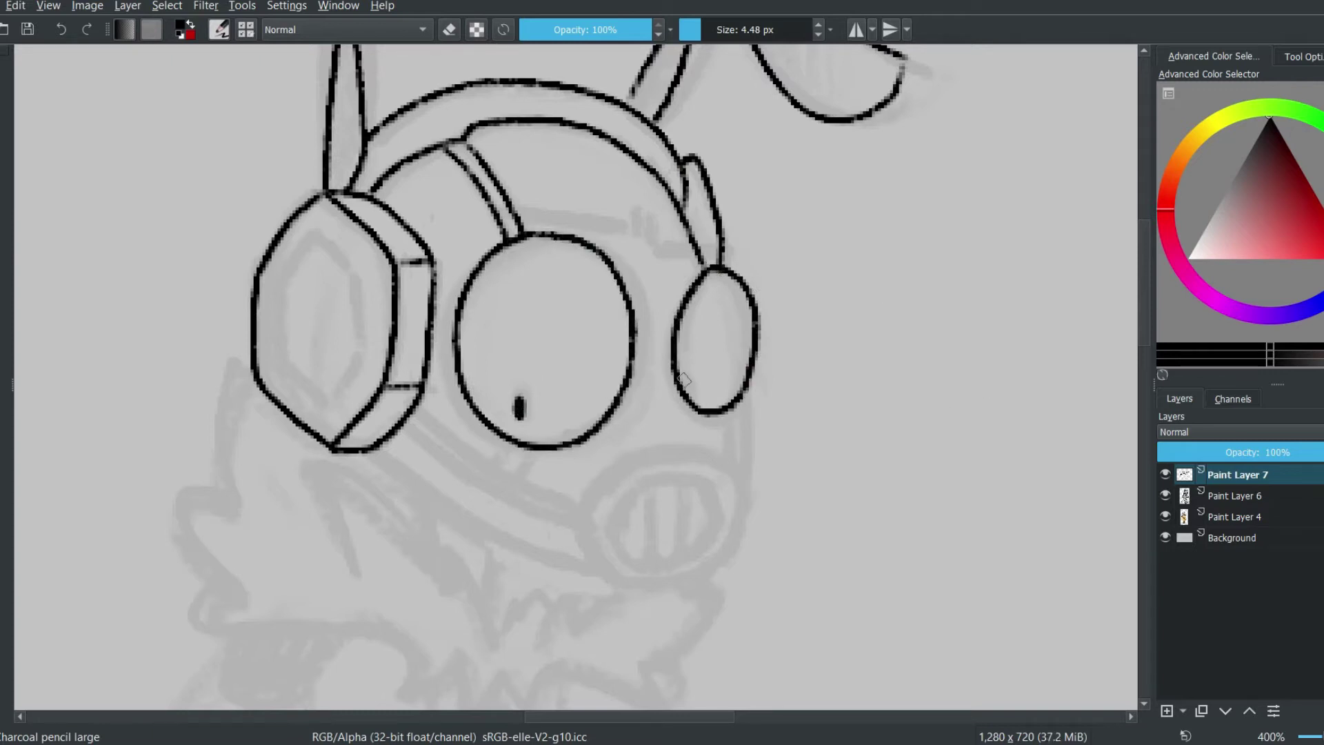
- Ink the brow lines above both goggles and the small curved marks beside the ear cup
{"action": "left_click_drag", "start_coordinate": [741, 240], "coordinate": [652, 233]}
{"action": "left_click_drag", "start_coordinate": [514, 219], "coordinate": [638, 215]}
{"action": "left_click_drag", "start_coordinate": [424, 193], "coordinate": [445, 235]}
- Ink the mouthpiece's angular outline and the short strap joining it to the small goggle
{"action": "key", "text": "1"}
{"action": "key", "text": "plus"}
{"action": "key", "text": "plus"}
{"action": "key", "text": "plus"}
{"action": "key", "text": "plus"}
{"action": "key", "text": "plus"}
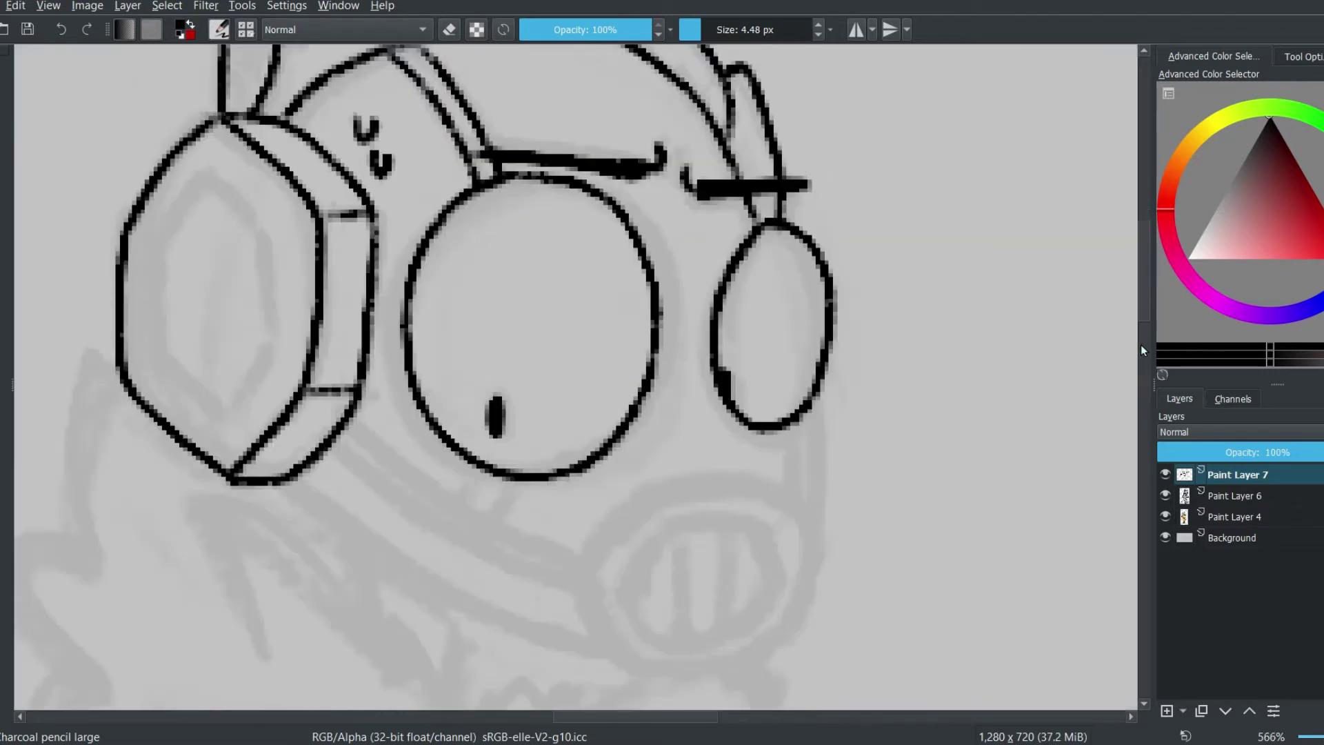
{"action": "left_click_drag", "start_coordinate": [819, 207], "coordinate": [796, 322]}
{"action": "mouse_move", "coordinate": [648, 293]}
{"action": "left_mouse_down"}
{"action": "mouse_move", "coordinate": [800, 331]}
{"action": "mouse_move", "coordinate": [645, 297]}
{"action": "left_mouse_up"}
{"action": "left_click_drag", "start_coordinate": [794, 233], "coordinate": [776, 300]}
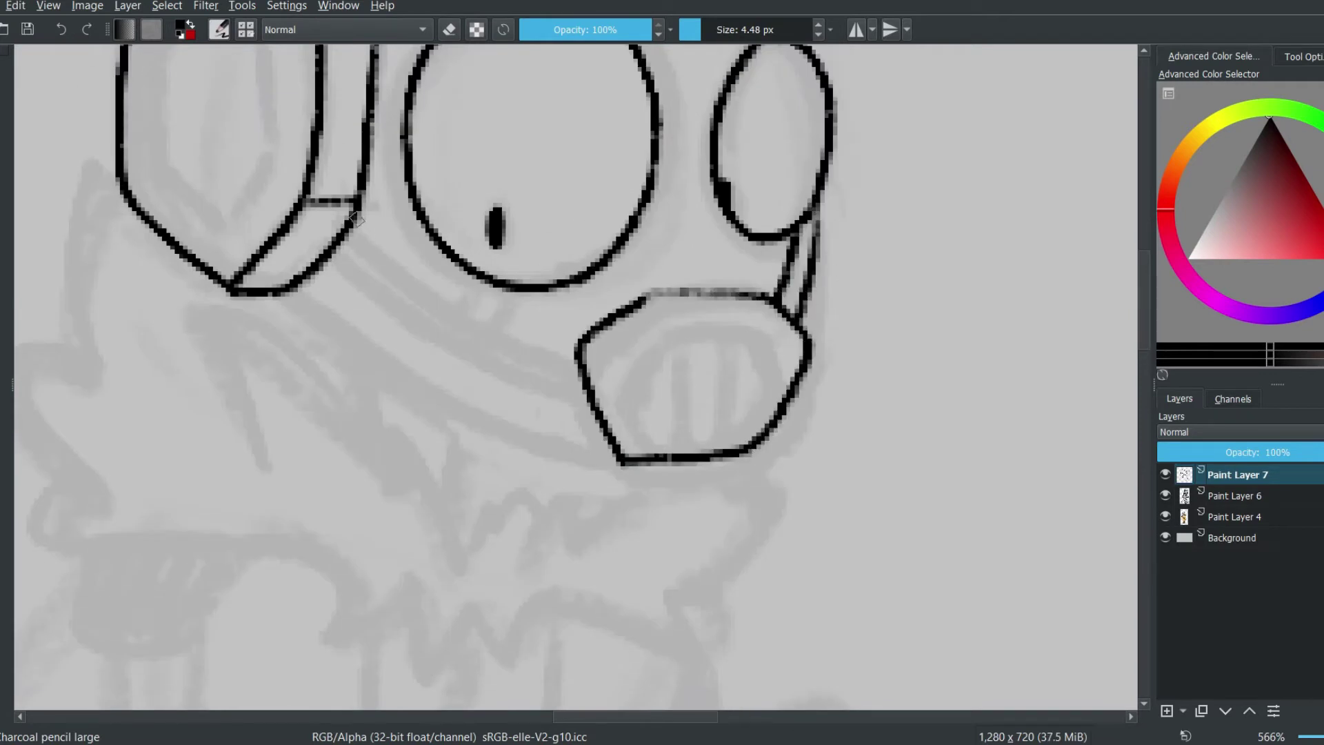
- Ink the strap and jaw lines running from the ear cup to the mouthpiece
{"action": "left_click_drag", "start_coordinate": [359, 225], "coordinate": [576, 355]}
{"action": "left_click_drag", "start_coordinate": [338, 251], "coordinate": [580, 380]}
{"action": "left_click_drag", "start_coordinate": [286, 295], "coordinate": [617, 459]}
- Ink the mouthpiece's upper edge, its inner rim and the vertical grille bars, and tidy the rim
{"action": "left_click_drag", "start_coordinate": [583, 342], "coordinate": [766, 293]}
{"action": "mouse_move", "coordinate": [658, 319]}
{"action": "left_mouse_down"}
{"action": "mouse_move", "coordinate": [645, 427]}
{"action": "mouse_move", "coordinate": [655, 317]}
{"action": "left_mouse_up"}
{"action": "left_click_drag", "start_coordinate": [645, 338], "coordinate": [645, 396]}
{"action": "left_click_drag", "start_coordinate": [690, 331], "coordinate": [688, 422]}
{"action": "left_click_drag", "start_coordinate": [733, 321], "coordinate": [727, 422]}
{"action": "left_click_drag", "start_coordinate": [769, 342], "coordinate": [763, 390]}
{"action": "key", "text": "1"}
{"action": "key", "text": "e"}
{"action": "left_click_drag", "start_coordinate": [786, 335], "coordinate": [769, 410]}
- Ink the fur collar's jagged outline and inner tufts, plus the neck lines beneath the jaw
{"action": "scroll", "coordinate": [805, 487], "scroll_direction": "down", "scroll_amount": 3}
{"action": "scroll", "coordinate": [804, 488], "scroll_direction": "up", "scroll_amount": 2}
{"action": "mouse_move", "coordinate": [797, 361]}
{"action": "left_mouse_down"}
{"action": "mouse_move", "coordinate": [593, 472]}
{"action": "mouse_move", "coordinate": [452, 431]}
{"action": "left_mouse_up"}
{"action": "mouse_move", "coordinate": [589, 427]}
{"action": "left_mouse_down"}
{"action": "mouse_move", "coordinate": [434, 365]}
{"action": "mouse_move", "coordinate": [727, 378]}
{"action": "left_mouse_up"}
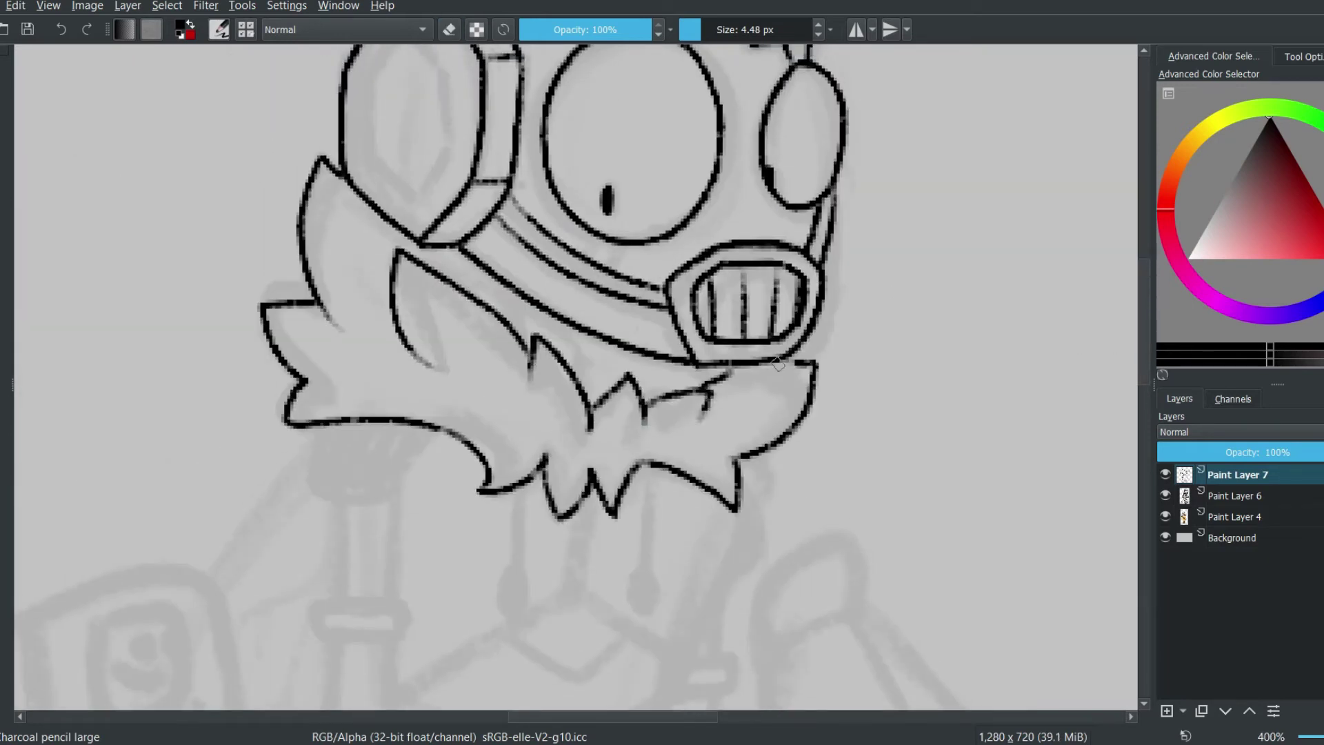
{"action": "left_click_drag", "start_coordinate": [519, 300], "coordinate": [512, 331]}
{"action": "scroll", "coordinate": [1146, 341], "scroll_direction": "up", "scroll_amount": 3}
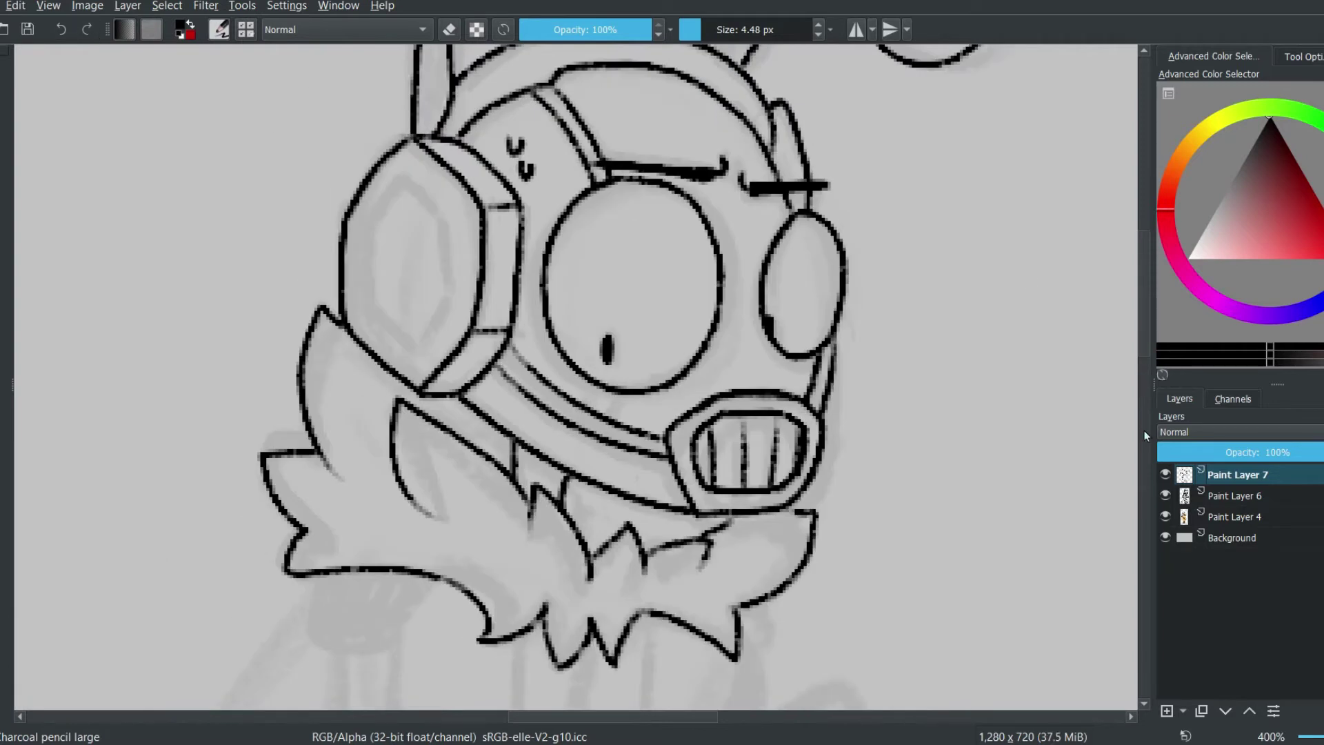
- Ink the chest panel's side and pointed lower edge, plus the two drawstrings hanging from the fur collar
{"action": "key", "text": "minus"}
{"action": "scroll", "coordinate": [1086, 448], "scroll_direction": "down", "scroll_amount": 4}
{"action": "mouse_move", "coordinate": [687, 260]}
{"action": "left_mouse_down"}
{"action": "mouse_move", "coordinate": [681, 298]}
{"action": "mouse_move", "coordinate": [451, 375]}
{"action": "left_mouse_up"}
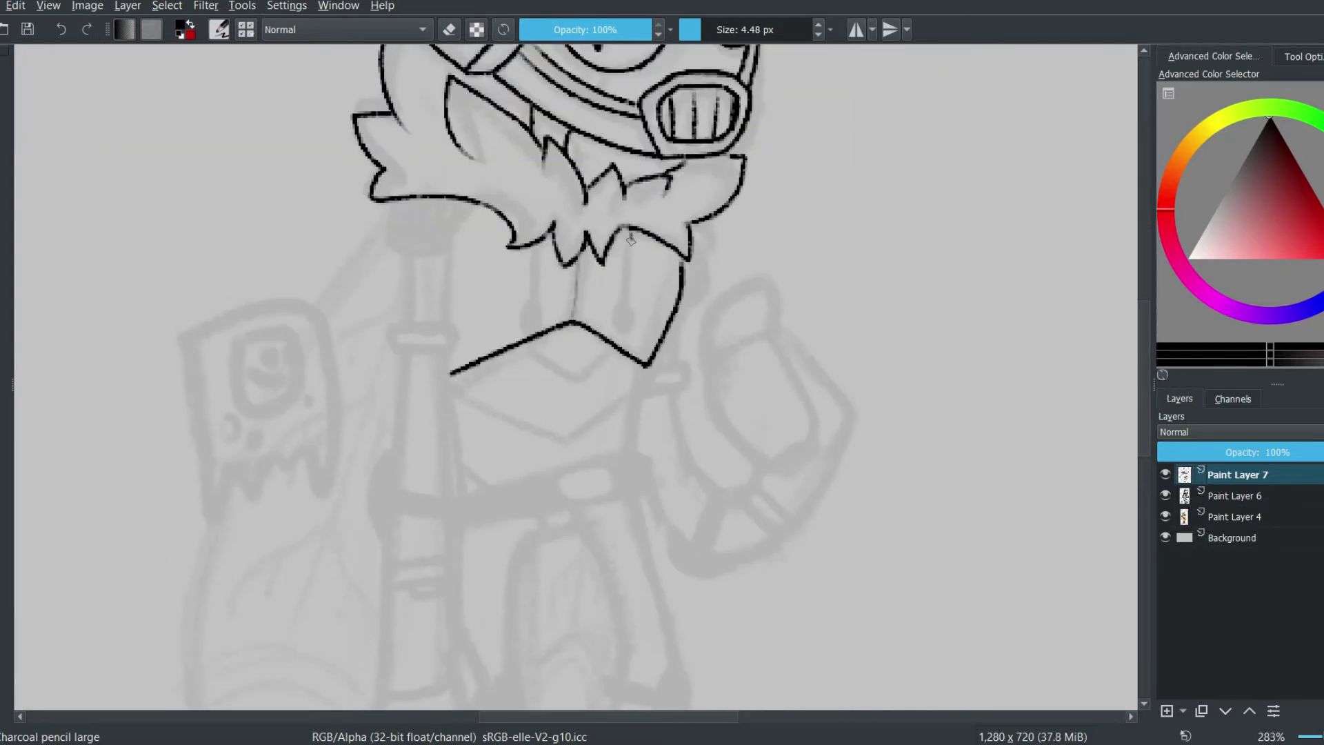
{"action": "mouse_move", "coordinate": [625, 313]}
{"action": "left_mouse_down"}
{"action": "mouse_move", "coordinate": [631, 366]}
{"action": "mouse_move", "coordinate": [459, 443]}
{"action": "mouse_move", "coordinate": [633, 371]}
{"action": "mouse_move", "coordinate": [465, 439]}
{"action": "left_mouse_up"}
{"action": "scroll", "coordinate": [626, 322], "scroll_direction": "down", "scroll_amount": 2}
- Ink the waist's side contours and the slanted belt with its rectangular buckle
{"action": "key", "text": "ctrl+z"}
{"action": "key", "text": "minus"}
{"action": "key", "text": "plus"}
{"action": "key", "text": "plus"}
{"action": "key", "text": "plus"}
{"action": "left_click_drag", "start_coordinate": [641, 382], "coordinate": [645, 443]}
- Ink the far leg's outer and inner contours from the belt down to the shin
{"action": "scroll", "coordinate": [688, 365], "scroll_direction": "down", "scroll_amount": 5}
{"action": "left_click_drag", "start_coordinate": [688, 143], "coordinate": [778, 486]}
{"action": "left_click_drag", "start_coordinate": [577, 193], "coordinate": [642, 621]}
{"action": "key", "text": "ctrl+z"}
{"action": "left_click_drag", "start_coordinate": [779, 491], "coordinate": [759, 621]}
{"action": "key", "text": "ctrl+shift+z"}
- Continue the far leg's contours to the ankle and ink the far boot's top edge and toe
{"action": "scroll", "coordinate": [758, 621], "scroll_direction": "down", "scroll_amount": 10}
{"action": "left_click_drag", "start_coordinate": [640, 162], "coordinate": [483, 375]}
{"action": "left_click_drag", "start_coordinate": [759, 125], "coordinate": [776, 194]}
{"action": "mouse_move", "coordinate": [614, 197]}
{"action": "left_mouse_down"}
{"action": "mouse_move", "coordinate": [725, 315]}
{"action": "mouse_move", "coordinate": [701, 627]}
{"action": "left_mouse_up"}
{"action": "left_click_drag", "start_coordinate": [616, 525], "coordinate": [569, 573]}
- Ink the far boot's lacing panel with its criss-cross laces and the bow at the top
{"action": "left_click_drag", "start_coordinate": [710, 207], "coordinate": [574, 461]}
{"action": "left_click_drag", "start_coordinate": [697, 219], "coordinate": [706, 303]}
{"action": "left_click_drag", "start_coordinate": [652, 295], "coordinate": [668, 359]}
{"action": "left_click_drag", "start_coordinate": [612, 358], "coordinate": [629, 417]}
{"action": "left_click_drag", "start_coordinate": [586, 445], "coordinate": [611, 476]}
{"action": "left_click_drag", "start_coordinate": [649, 287], "coordinate": [731, 273]}
{"action": "left_click_drag", "start_coordinate": [610, 359], "coordinate": [673, 355]}
{"action": "left_click_drag", "start_coordinate": [631, 424], "coordinate": [586, 447]}
{"action": "mouse_move", "coordinate": [697, 228]}
{"action": "left_mouse_down"}
{"action": "mouse_move", "coordinate": [793, 235]}
{"action": "mouse_move", "coordinate": [731, 324]}
{"action": "left_mouse_up"}
- Ink the near leg's inner contour from the crotch arch down, and the near boot's shaft, heel and sole
{"action": "scroll", "coordinate": [731, 324], "scroll_direction": "down", "scroll_amount": 4}
{"action": "scroll", "coordinate": [731, 325], "scroll_direction": "up", "scroll_amount": 3}
{"action": "scroll", "coordinate": [538, 276], "scroll_direction": "up", "scroll_amount": 3}
{"action": "mouse_move", "coordinate": [594, 162]}
{"action": "left_mouse_down"}
{"action": "mouse_move", "coordinate": [483, 255]}
{"action": "mouse_move", "coordinate": [482, 452]}
{"action": "left_mouse_up"}
{"action": "scroll", "coordinate": [483, 452], "scroll_direction": "up", "scroll_amount": 2}
{"action": "scroll", "coordinate": [483, 345], "scroll_direction": "down", "scroll_amount": 6}
{"action": "left_click_drag", "start_coordinate": [483, 169], "coordinate": [493, 231]}
{"action": "mouse_move", "coordinate": [403, 279]}
{"action": "left_mouse_down"}
{"action": "mouse_move", "coordinate": [566, 512]}
{"action": "mouse_move", "coordinate": [607, 517]}
{"action": "mouse_move", "coordinate": [557, 509]}
{"action": "mouse_move", "coordinate": [393, 429]}
{"action": "mouse_move", "coordinate": [466, 616]}
{"action": "mouse_move", "coordinate": [494, 591]}
{"action": "mouse_move", "coordinate": [606, 625]}
{"action": "left_mouse_up"}
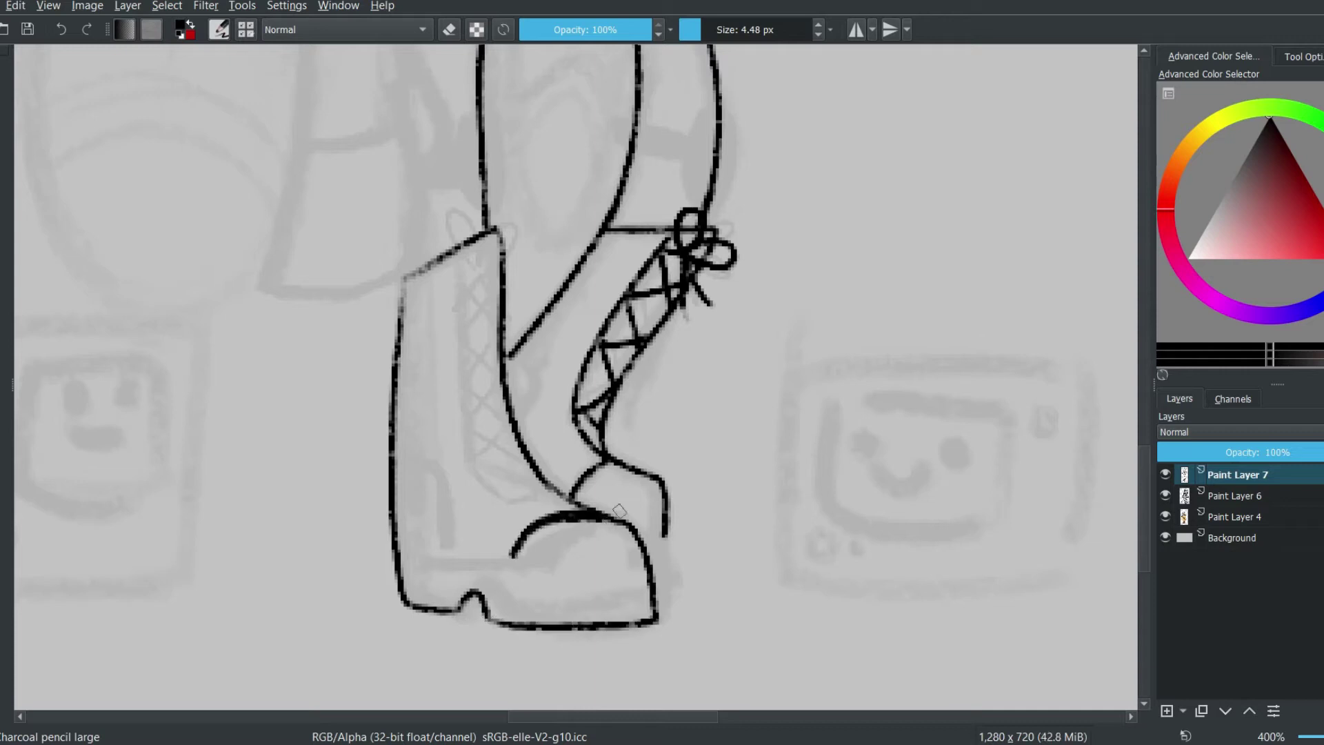
- Ink the near boot's lacing panel with criss-cross laces and a bow, plus its sole line and heel patch
{"action": "mouse_move", "coordinate": [452, 255]}
{"action": "left_mouse_down"}
{"action": "mouse_move", "coordinate": [531, 493]}
{"action": "mouse_move", "coordinate": [569, 498]}
{"action": "left_mouse_up"}
{"action": "left_click_drag", "start_coordinate": [476, 259], "coordinate": [493, 314]}
{"action": "left_click_drag", "start_coordinate": [475, 262], "coordinate": [471, 304]}
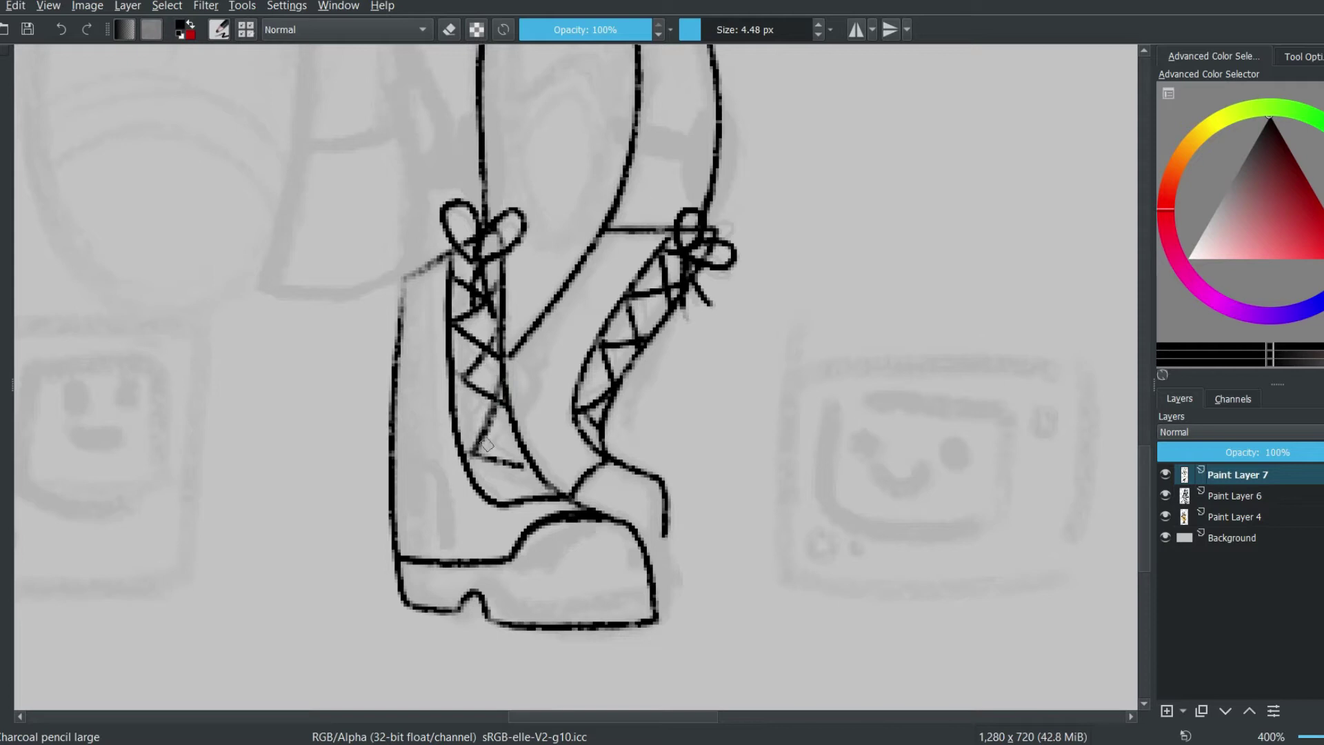
{"action": "left_click_drag", "start_coordinate": [507, 382], "coordinate": [429, 562]}
{"action": "left_click_drag", "start_coordinate": [522, 348], "coordinate": [531, 385]}
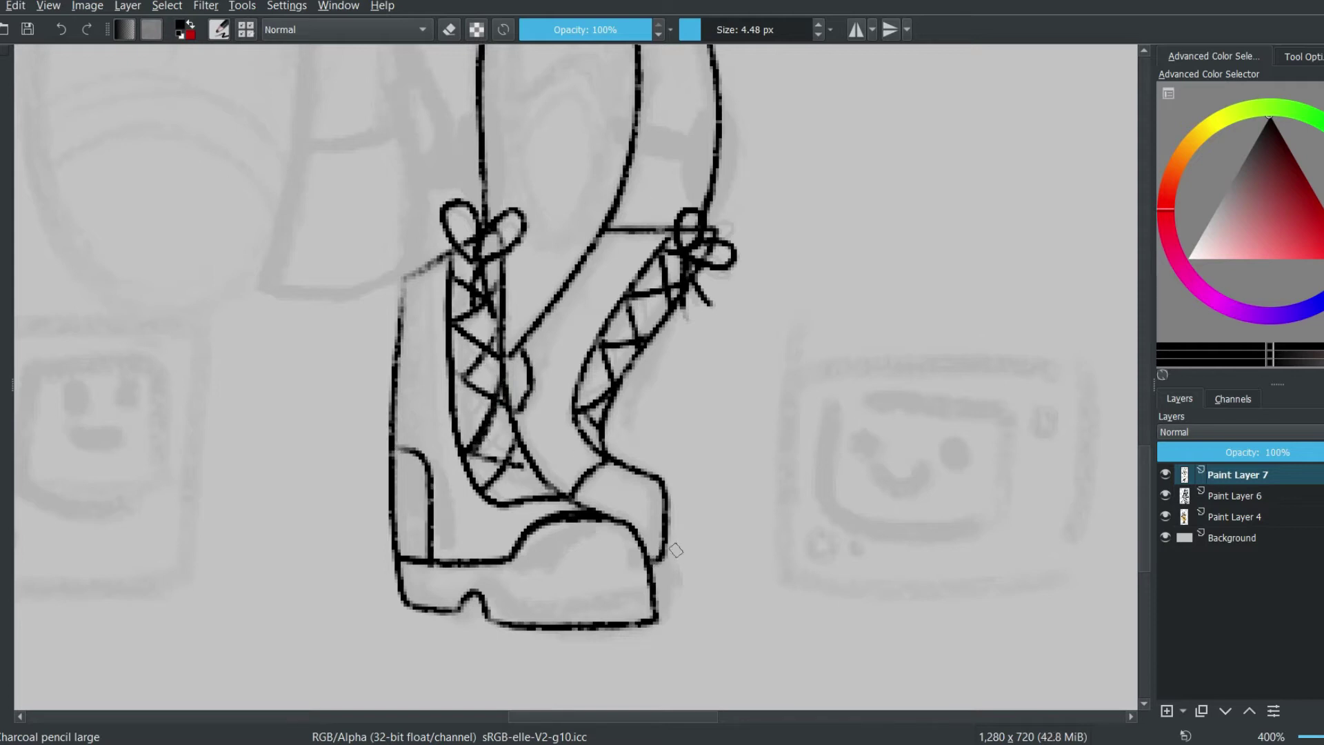
- Ink the hanging arm's upper part with its band and the long forearm contours below it
{"action": "scroll", "coordinate": [650, 560], "scroll_direction": "up", "scroll_amount": 15}
{"action": "left_click_drag", "start_coordinate": [406, 219], "coordinate": [390, 328]}
{"action": "mouse_move", "coordinate": [345, 246]}
{"action": "left_mouse_down"}
{"action": "mouse_move", "coordinate": [330, 346]}
{"action": "mouse_move", "coordinate": [403, 347]}
{"action": "left_mouse_up"}
{"action": "scroll", "coordinate": [358, 372], "scroll_direction": "down", "scroll_amount": 5}
{"action": "left_click_drag", "start_coordinate": [391, 117], "coordinate": [402, 530]}
{"action": "left_click_drag", "start_coordinate": [335, 116], "coordinate": [297, 604]}
- Ink the hanging hand with its finger lines and wrist cuff, plus the near thigh's outer line
{"action": "scroll", "coordinate": [296, 600], "scroll_direction": "down", "scroll_amount": 5}
{"action": "left_click_drag", "start_coordinate": [396, 207], "coordinate": [317, 457]}
{"action": "left_click_drag", "start_coordinate": [301, 262], "coordinate": [314, 456]}
{"action": "mouse_move", "coordinate": [331, 366]}
{"action": "left_mouse_down"}
{"action": "mouse_move", "coordinate": [321, 452]}
{"action": "mouse_move", "coordinate": [395, 418]}
{"action": "left_mouse_up"}
{"action": "scroll", "coordinate": [621, 414], "scroll_direction": "up", "scroll_amount": 4}
{"action": "mouse_move", "coordinate": [308, 449]}
{"action": "left_mouse_down"}
{"action": "mouse_move", "coordinate": [394, 450]}
{"action": "mouse_move", "coordinate": [404, 507]}
{"action": "left_mouse_up"}
{"action": "scroll", "coordinate": [407, 555], "scroll_direction": "up", "scroll_amount": 3}
{"action": "mouse_move", "coordinate": [400, 268]}
{"action": "left_mouse_down"}
{"action": "mouse_move", "coordinate": [417, 476]}
{"action": "mouse_move", "coordinate": [413, 406]}
{"action": "mouse_move", "coordinate": [407, 466]}
{"action": "left_mouse_up"}
- Ink a diamond-shaped knee pad with its strap on each leg and erase the leg lines running through the pads
{"action": "scroll", "coordinate": [417, 476], "scroll_direction": "down", "scroll_amount": 4}
{"action": "scroll", "coordinate": [1107, 478], "scroll_direction": "down", "scroll_amount": 2}
{"action": "mouse_move", "coordinate": [714, 376]}
{"action": "left_mouse_down"}
{"action": "mouse_move", "coordinate": [697, 479]}
{"action": "mouse_move", "coordinate": [713, 476]}
{"action": "left_mouse_up"}
{"action": "left_click_drag", "start_coordinate": [686, 405], "coordinate": [631, 414]}
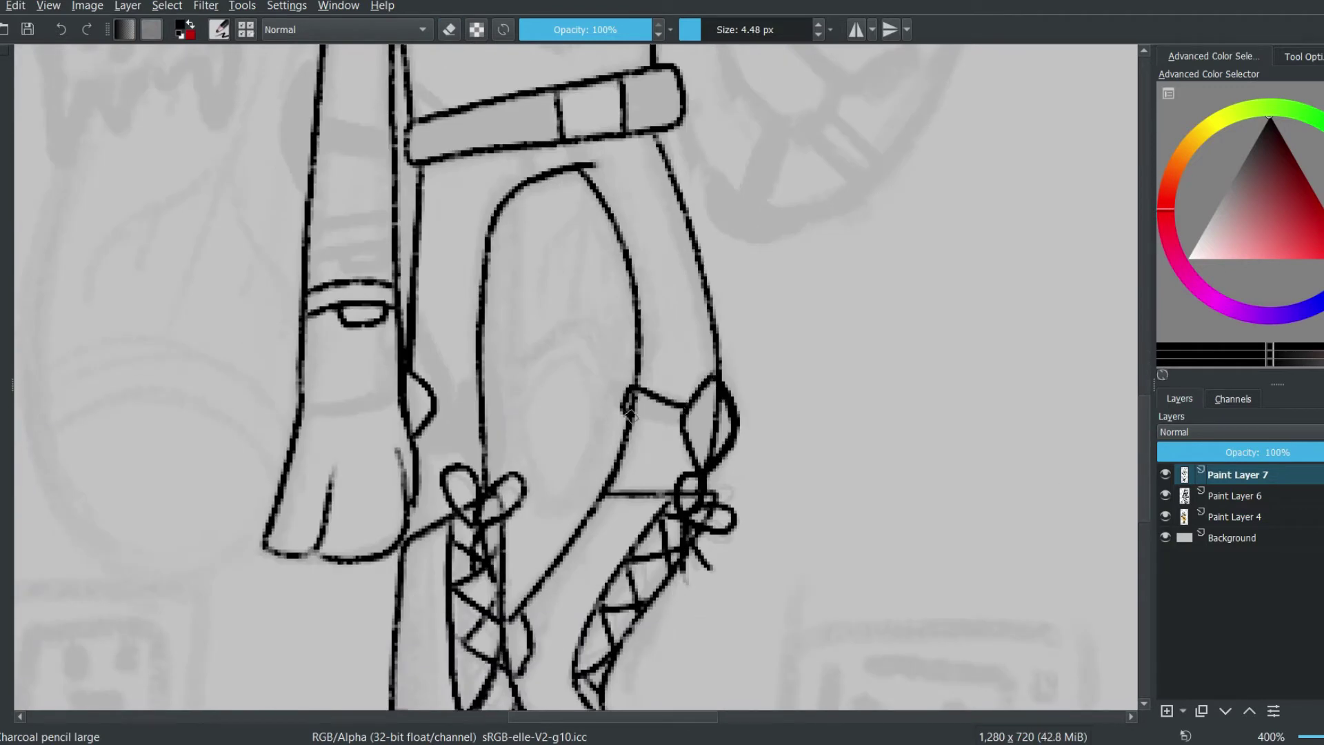
{"action": "key", "text": "e"}
{"action": "left_click_drag", "start_coordinate": [469, 464], "coordinate": [477, 382]}
{"action": "left_click_drag", "start_coordinate": [486, 469], "coordinate": [506, 419]}
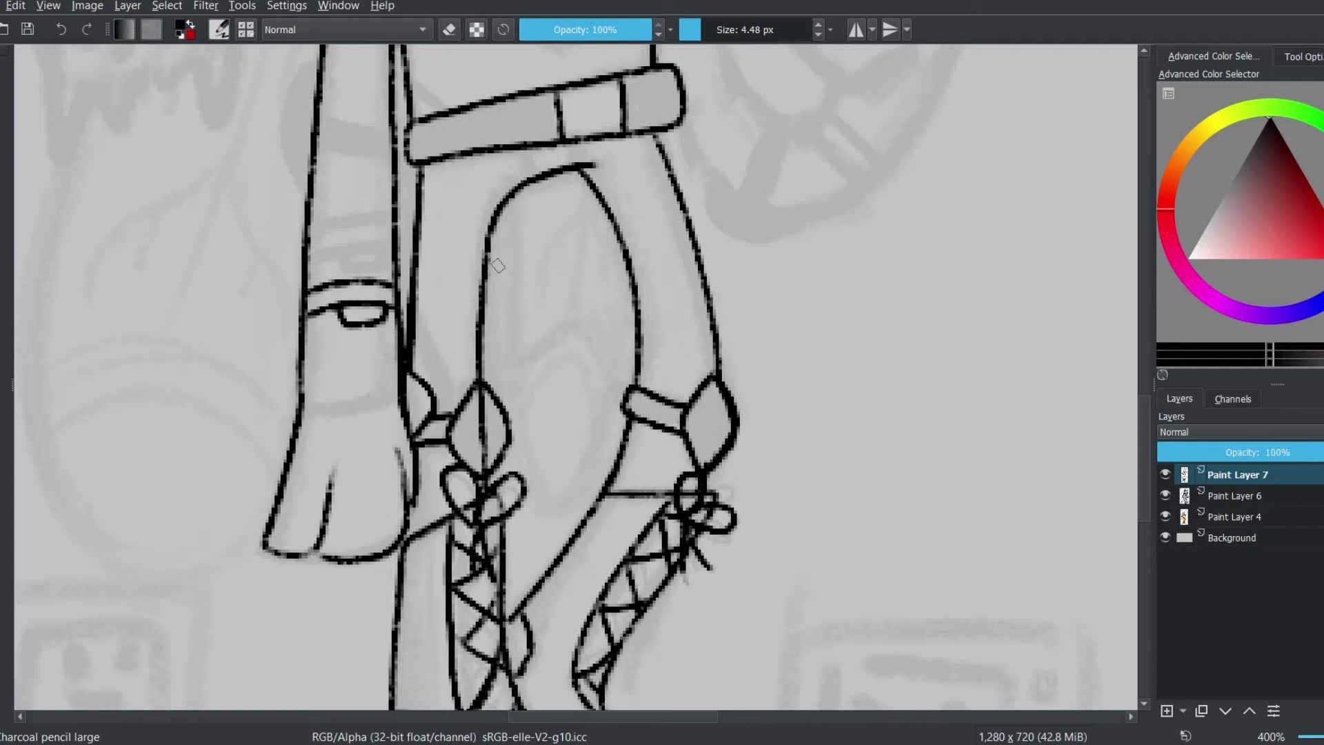
{"action": "scroll", "coordinate": [718, 429], "scroll_direction": "up", "scroll_amount": 1}
{"action": "scroll", "coordinate": [714, 414], "scroll_direction": "down", "scroll_amount": 4}
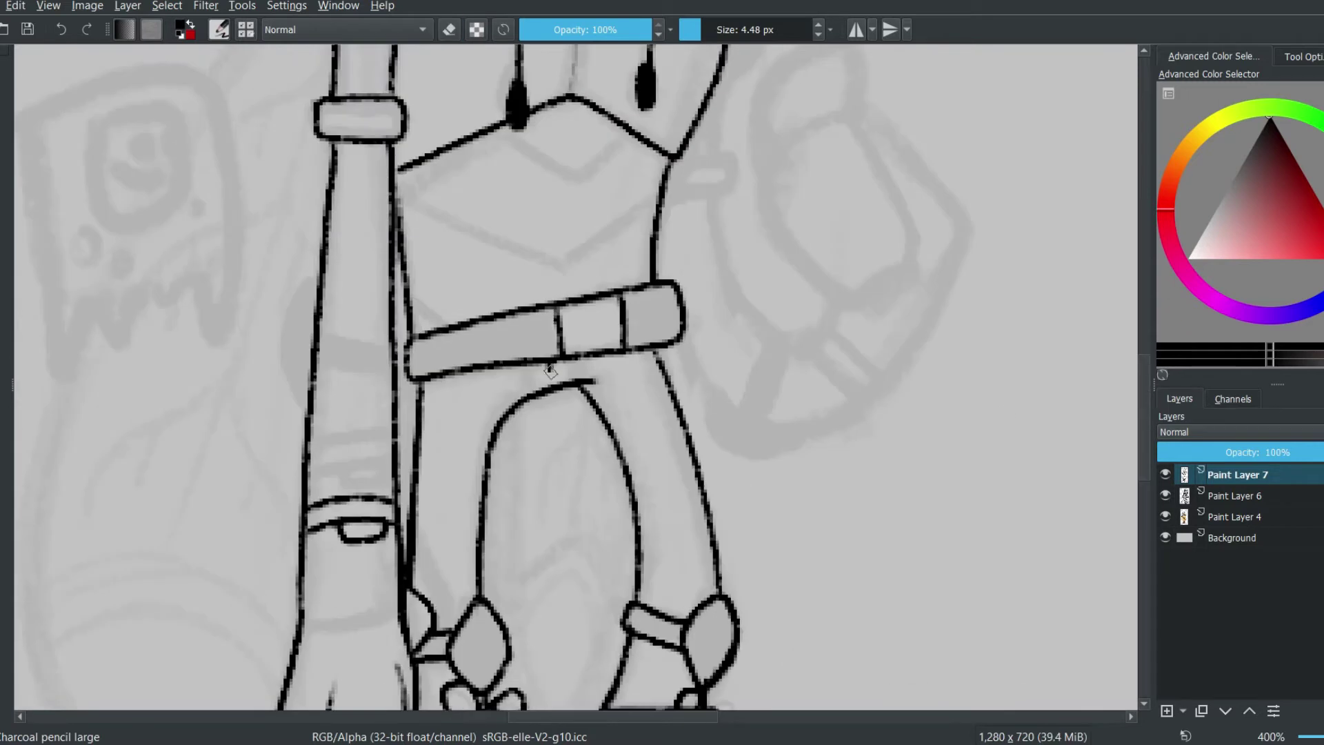
- Ink the small tab beneath the belt buckle and the far arm with its raised hand's outline and fingers
{"action": "scroll", "coordinate": [778, 173], "scroll_direction": "up", "scroll_amount": 3}
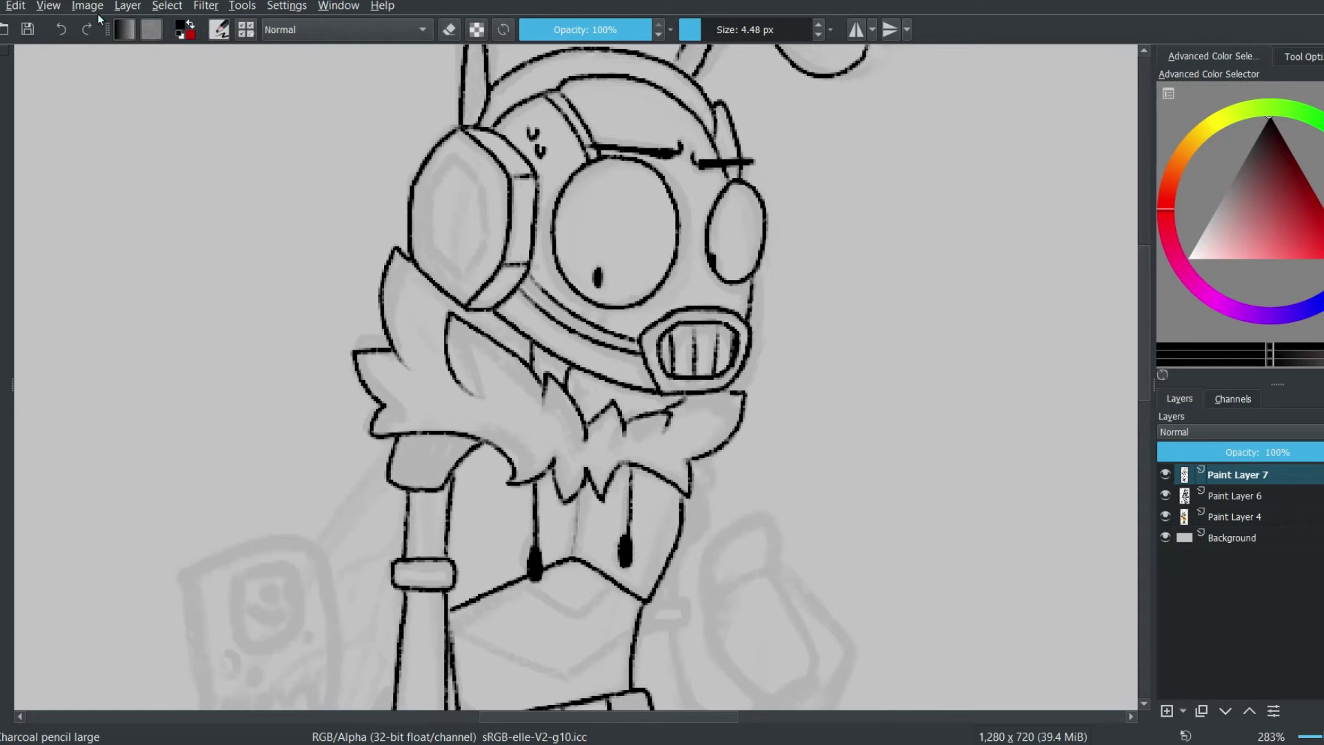
{"action": "scroll", "coordinate": [594, 302], "scroll_direction": "down", "scroll_amount": 4}
{"action": "scroll", "coordinate": [738, 203], "scroll_direction": "up", "scroll_amount": 2}
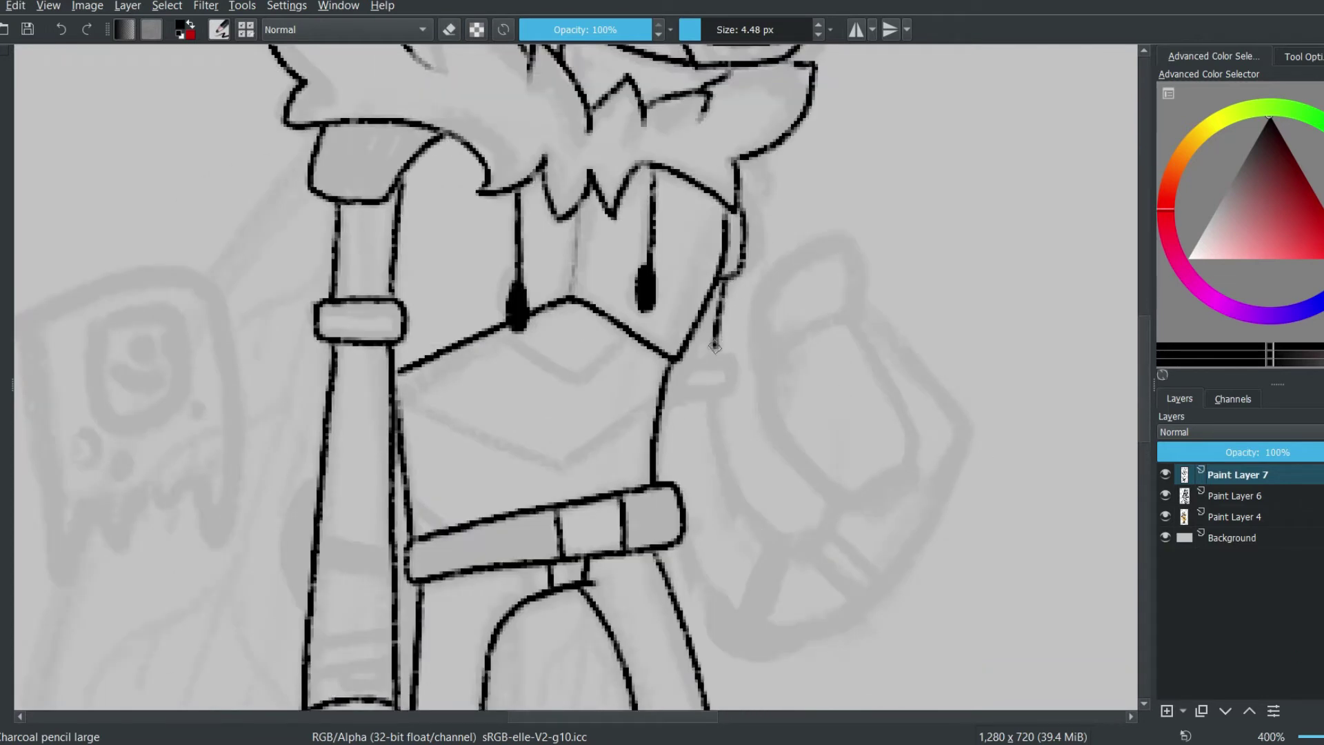
{"action": "mouse_move", "coordinate": [711, 391]}
{"action": "left_mouse_down"}
{"action": "mouse_move", "coordinate": [818, 542]}
{"action": "mouse_move", "coordinate": [831, 524]}
{"action": "left_mouse_up"}
{"action": "left_click_drag", "start_coordinate": [831, 312], "coordinate": [848, 286]}
{"action": "left_click_drag", "start_coordinate": [762, 352], "coordinate": [824, 476]}
{"action": "left_click_drag", "start_coordinate": [881, 426], "coordinate": [827, 476]}
{"action": "left_click_drag", "start_coordinate": [910, 468], "coordinate": [859, 511]}
{"action": "mouse_move", "coordinate": [848, 290]}
{"action": "left_mouse_down"}
{"action": "mouse_move", "coordinate": [908, 367]}
{"action": "mouse_move", "coordinate": [887, 579]}
{"action": "left_mouse_up"}
- Ink the bands around the far arm and wrist, plus the rounded elbow patch beneath them
{"action": "scroll", "coordinate": [1133, 366], "scroll_direction": "down", "scroll_amount": 3}
{"action": "left_click_drag", "start_coordinate": [673, 372], "coordinate": [859, 429]}
{"action": "left_click_drag", "start_coordinate": [773, 365], "coordinate": [737, 441]}
{"action": "left_click_drag", "start_coordinate": [705, 431], "coordinate": [793, 462]}
{"action": "left_click_drag", "start_coordinate": [783, 365], "coordinate": [762, 447]}
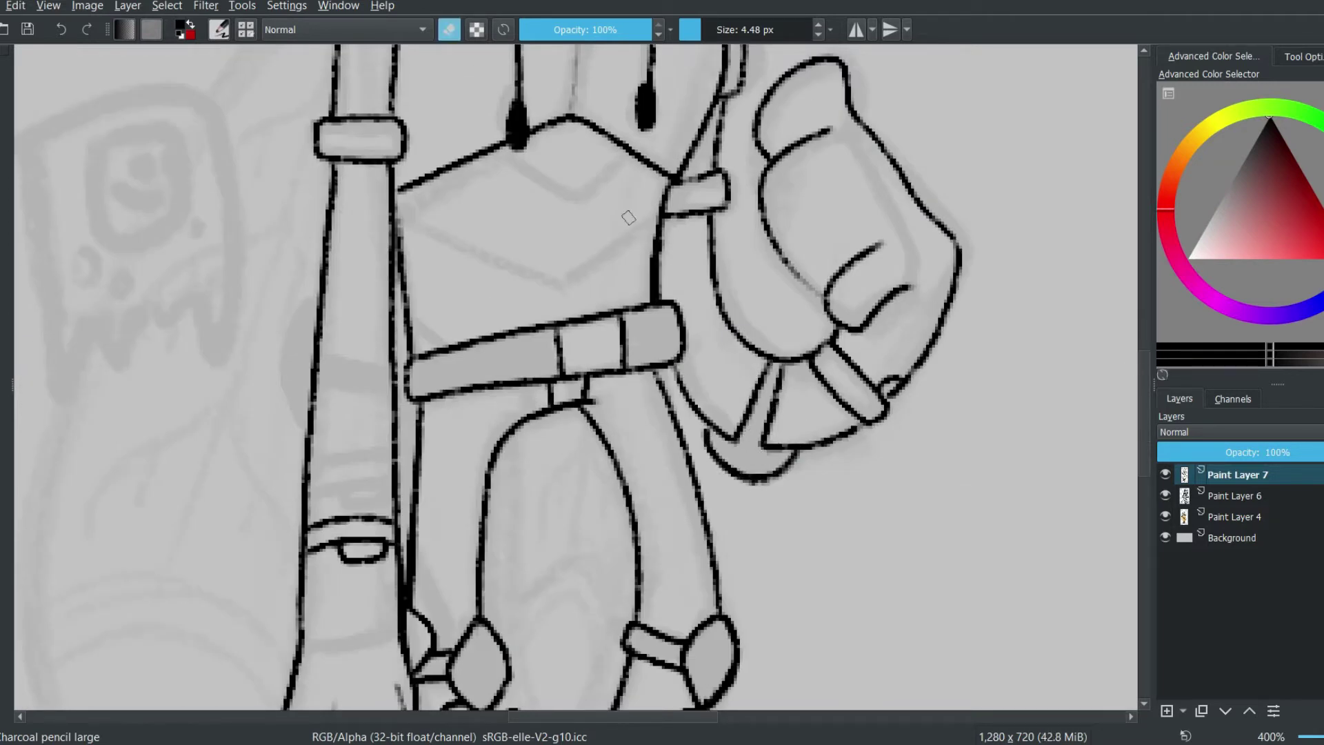
- Ink the rounded elbow patch and the two band lines across the hanging arm
{"action": "scroll", "coordinate": [817, 435], "scroll_direction": "left", "scroll_amount": 4}
{"action": "left_click_drag", "start_coordinate": [579, 312], "coordinate": [574, 427]}
{"action": "left_click_drag", "start_coordinate": [581, 353], "coordinate": [658, 359]}
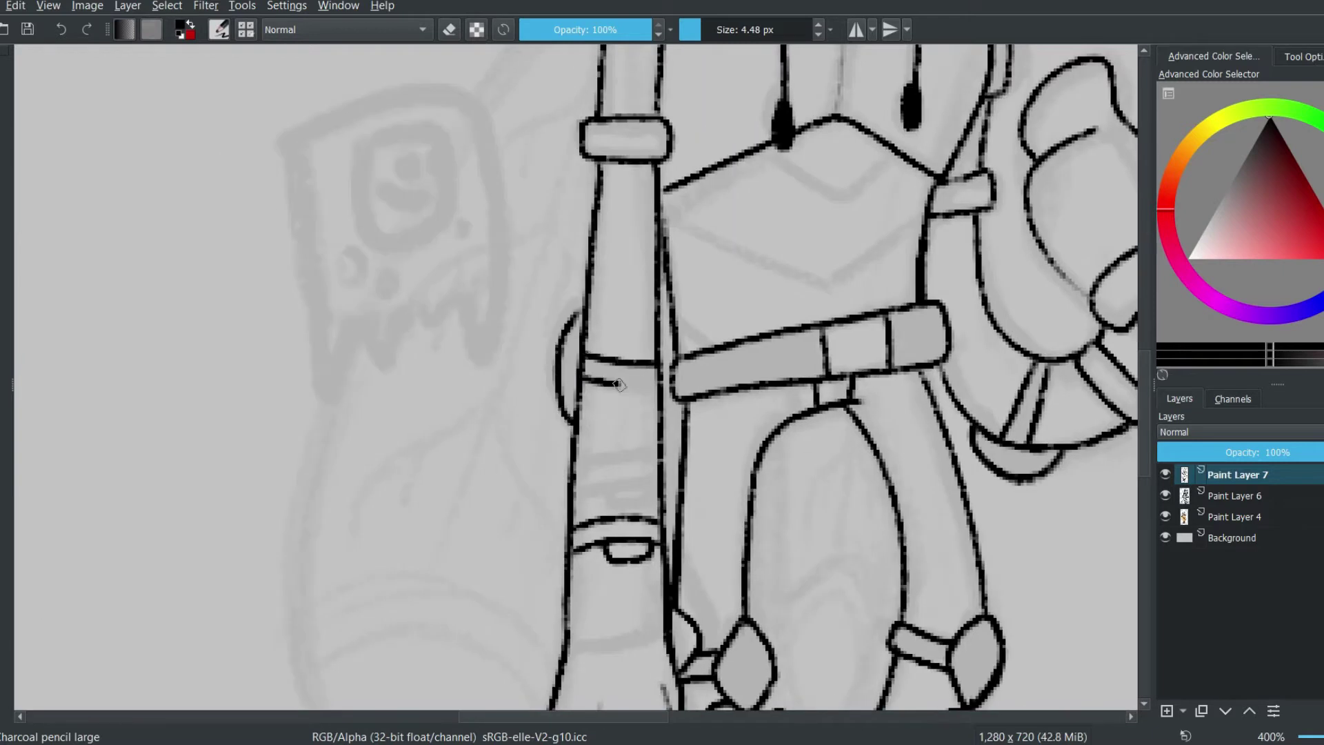
{"action": "left_click_drag", "start_coordinate": [583, 378], "coordinate": [658, 390]}
- Ink the V-shaped stripes between the chest panel and the belt, plus the short slanted stripe above the belt
{"action": "scroll", "coordinate": [833, 310], "scroll_direction": "up", "scroll_amount": 2}
{"action": "left_click_drag", "start_coordinate": [664, 312], "coordinate": [835, 398]}
{"action": "left_click_drag", "start_coordinate": [679, 411], "coordinate": [701, 421]}
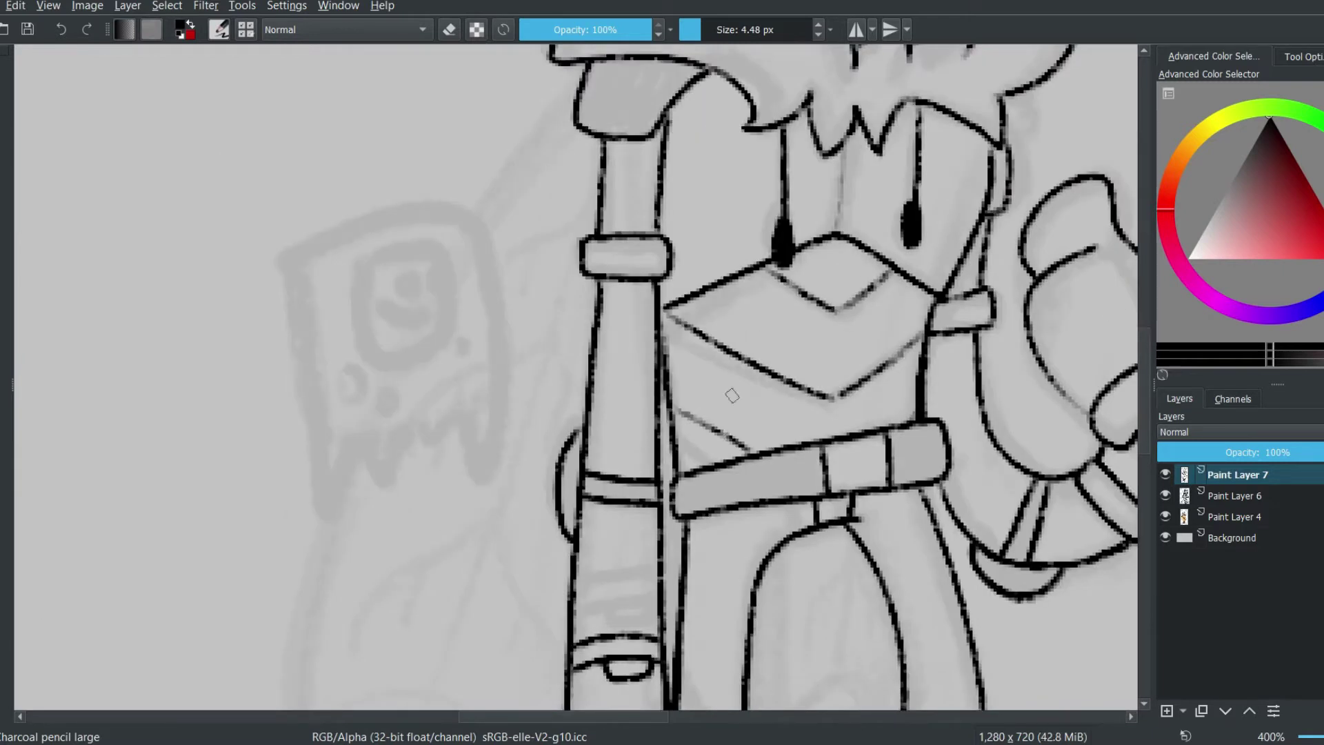
{"action": "scroll", "coordinate": [732, 395], "scroll_direction": "down", "scroll_amount": 4}
{"action": "scroll", "coordinate": [732, 395], "scroll_direction": "up", "scroll_amount": 3}
{"action": "scroll", "coordinate": [732, 395], "scroll_direction": "down", "scroll_amount": 6}
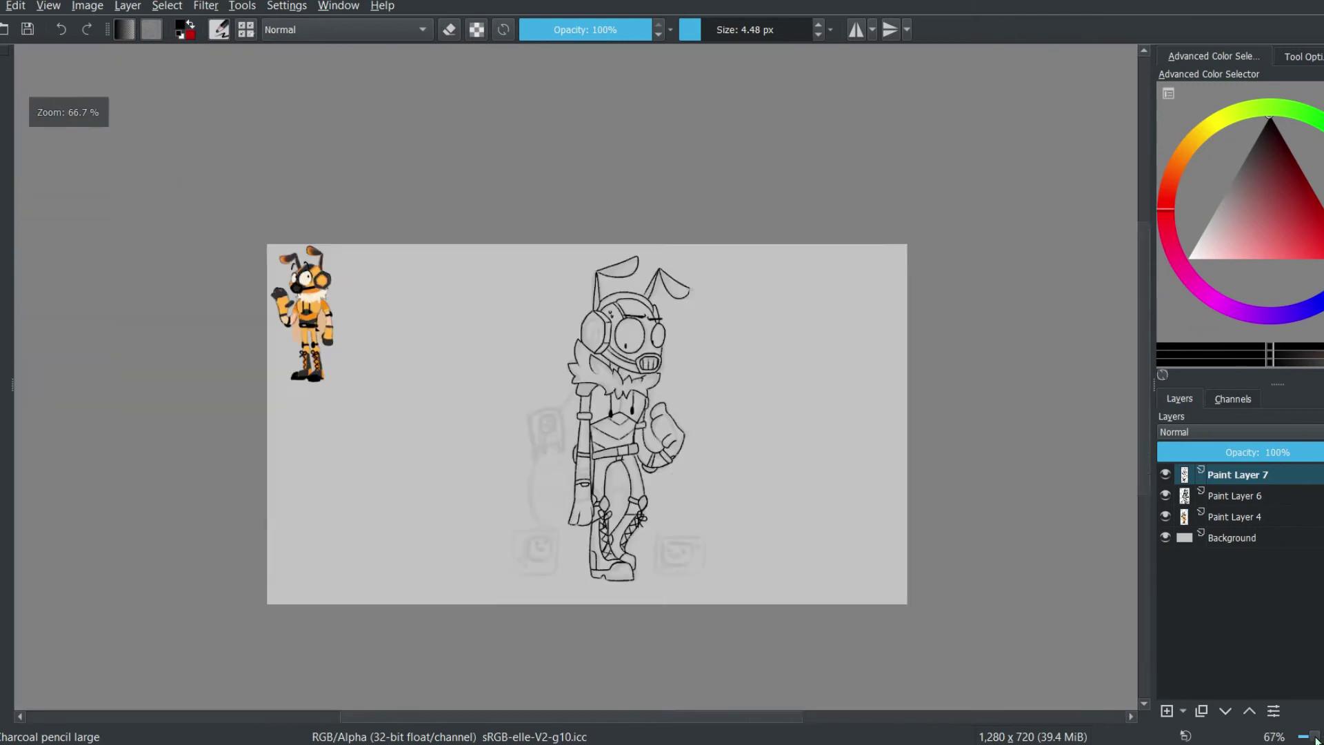
- Add a paint layer beneath the line art, sample light orange from the reference character and set the brush size to 17.86 px
{"action": "key", "text": "1"}
{"action": "key", "text": "Insert"}
{"action": "key", "text": "bracketright"}
{"action": "key", "text": "bracketright"}
{"action": "key", "text": "p"}
{"action": "key", "text": "b"}
{"action": "key", "text": "bracketright"}
{"action": "key", "text": "bracketright"}
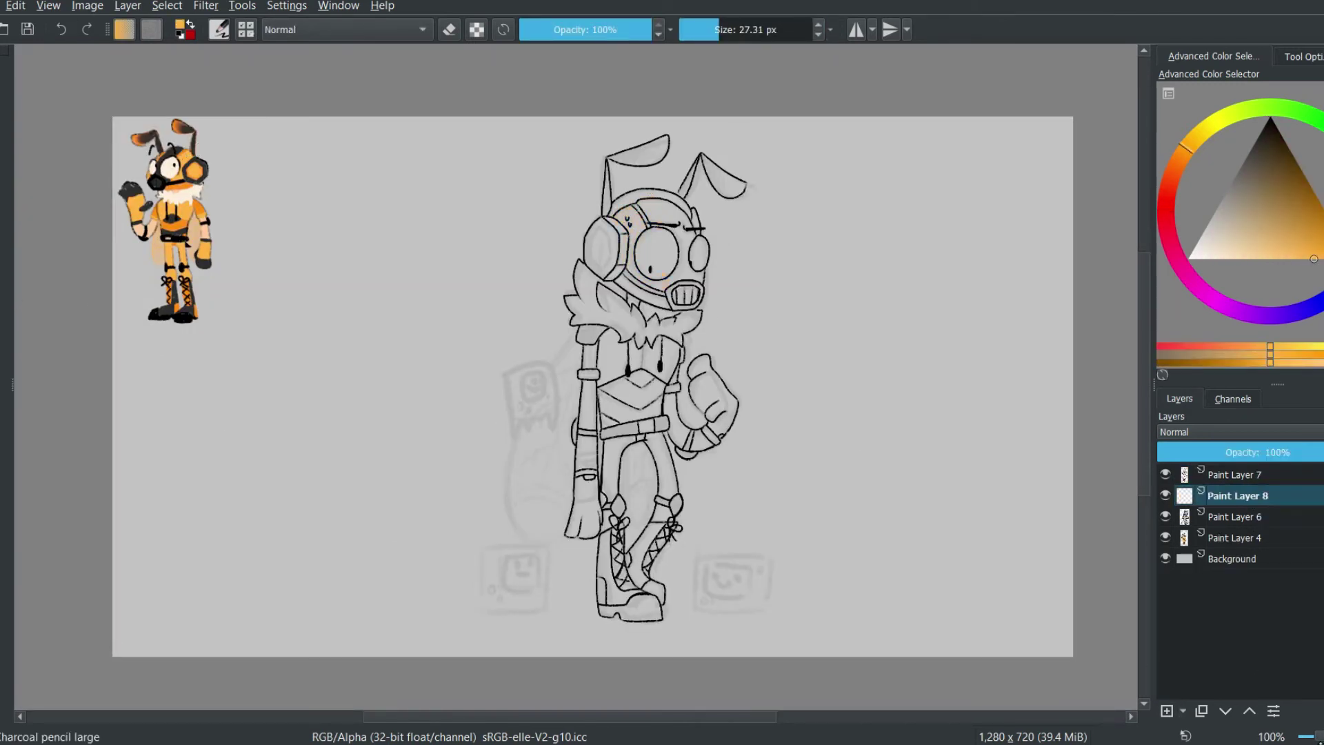
{"action": "key", "text": "Page_Up"}
{"action": "scroll", "coordinate": [566, 302], "scroll_direction": "up", "scroll_amount": 4}
{"action": "scroll", "coordinate": [566, 302], "scroll_direction": "down", "scroll_amount": 2}
{"action": "scroll", "coordinate": [731, 141], "scroll_direction": "up", "scroll_amount": 1}
{"action": "key", "text": "bracketleft"}
{"action": "left_click_drag", "start_coordinate": [731, 173], "coordinate": [731, 128]}
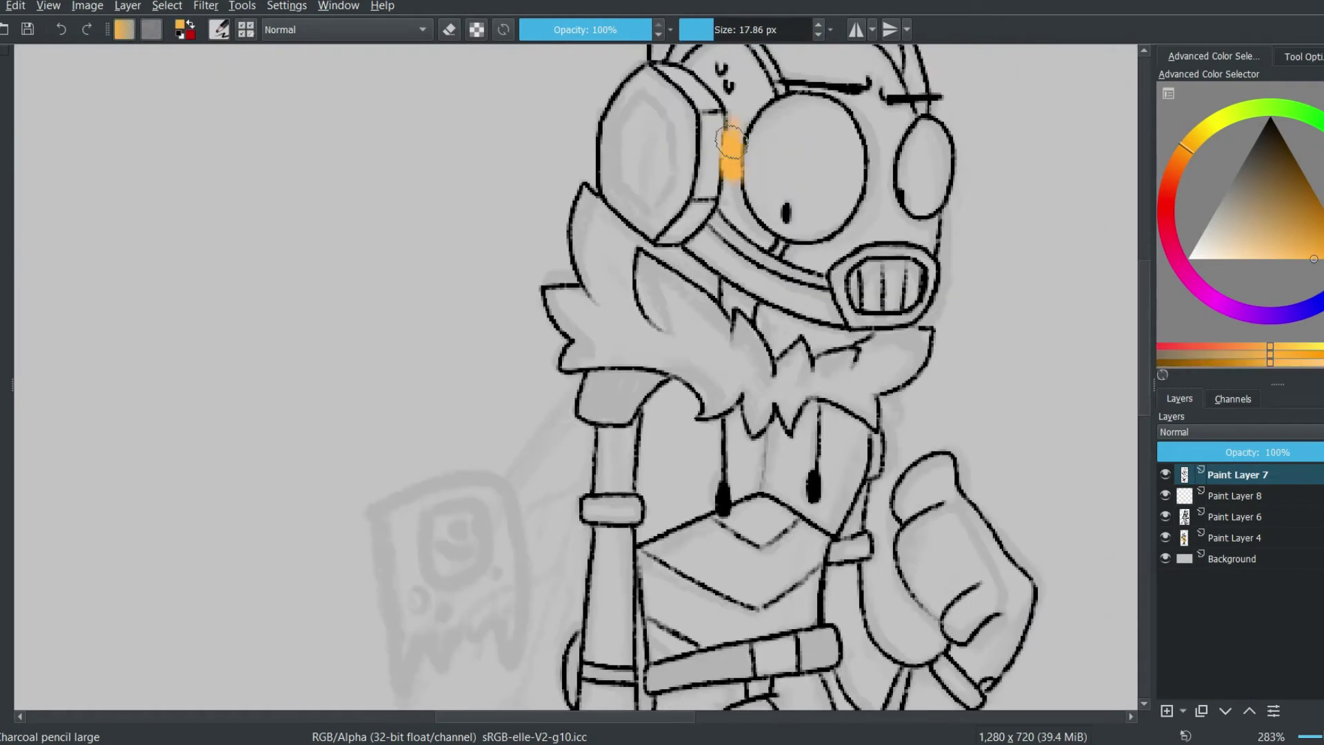
{"action": "key", "text": "ctrl+z"}
{"action": "key", "text": "Page_Down"}
- Paint the mask's side panel beside the large goggle and the chest panel light orange
{"action": "left_click", "coordinate": [762, 234]}
{"action": "scroll", "coordinate": [813, 176], "scroll_direction": "up", "scroll_amount": 3}
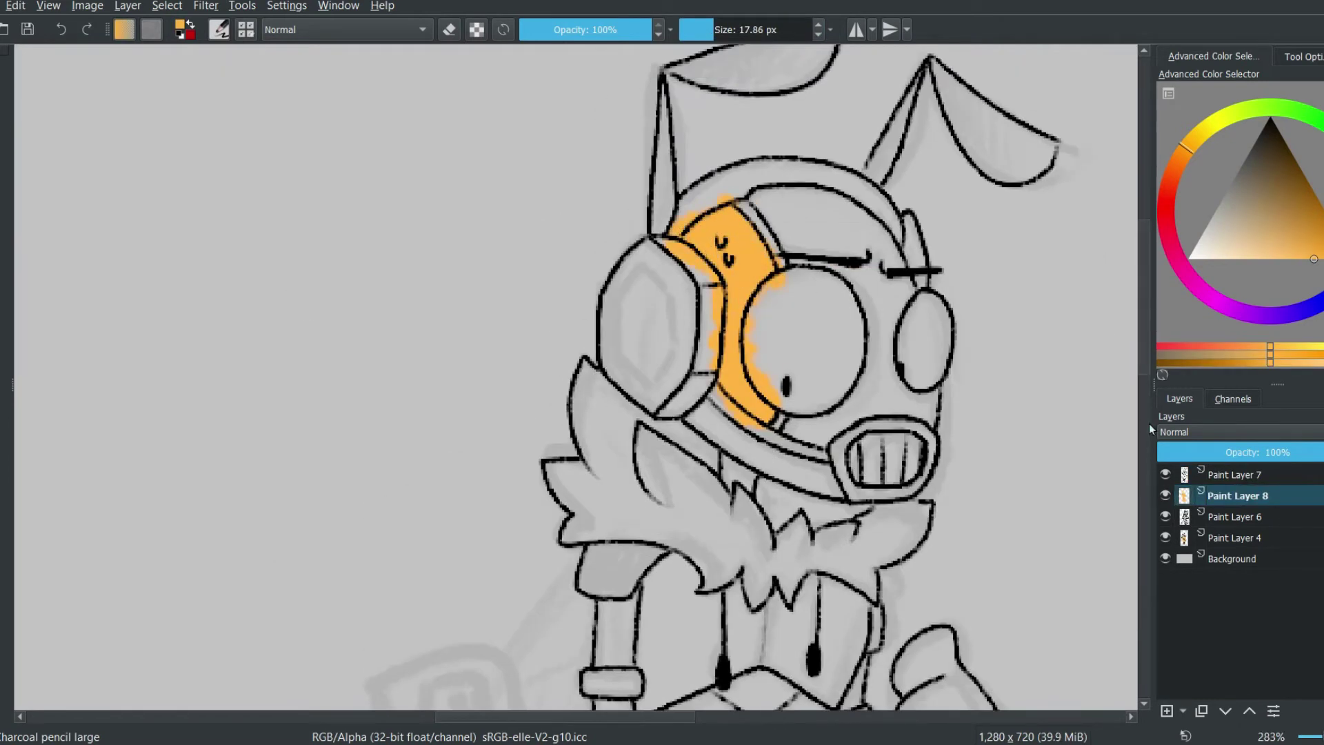
{"action": "scroll", "coordinate": [759, 345], "scroll_direction": "down", "scroll_amount": 4}
{"action": "left_click_drag", "start_coordinate": [793, 359], "coordinate": [741, 386]}
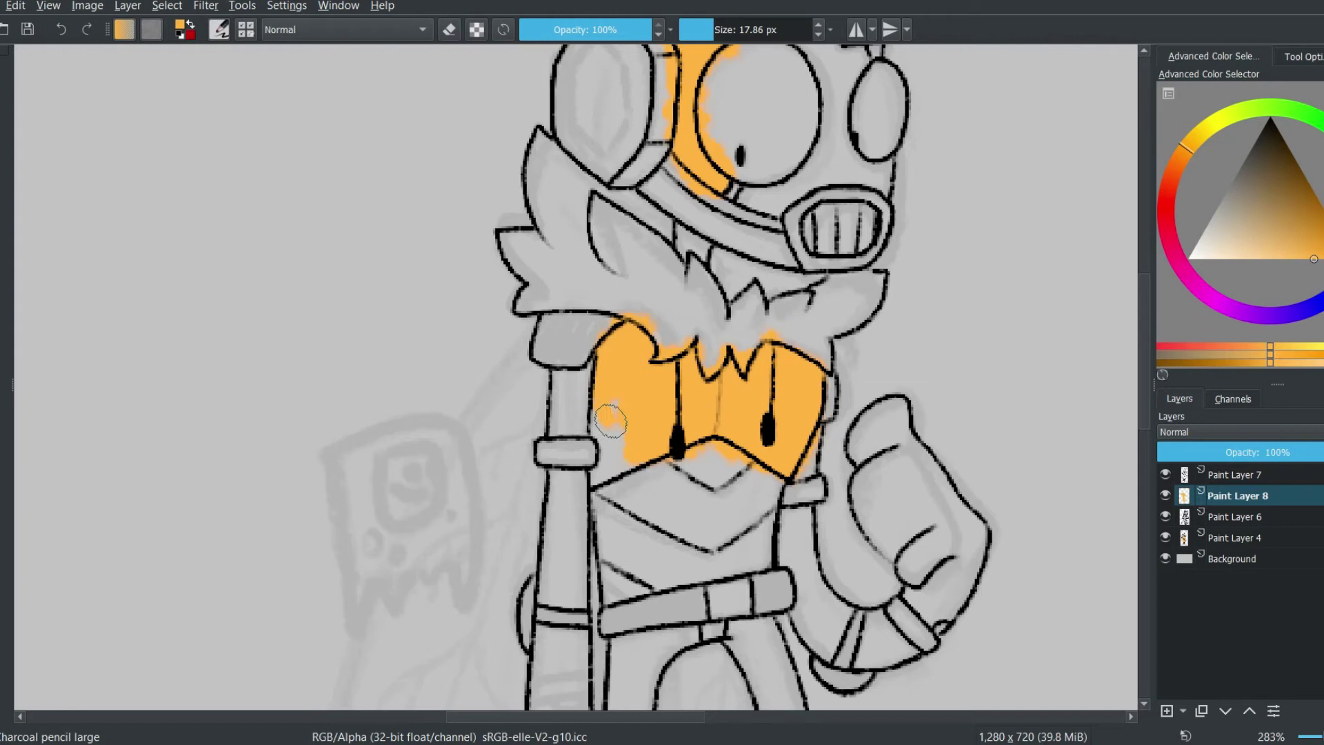
- Paint both legs, the arm bands and the gloves of both hands light orange
{"action": "scroll", "coordinate": [800, 524], "scroll_direction": "down", "scroll_amount": 6}
{"action": "left_click_drag", "start_coordinate": [724, 303], "coordinate": [805, 388]}
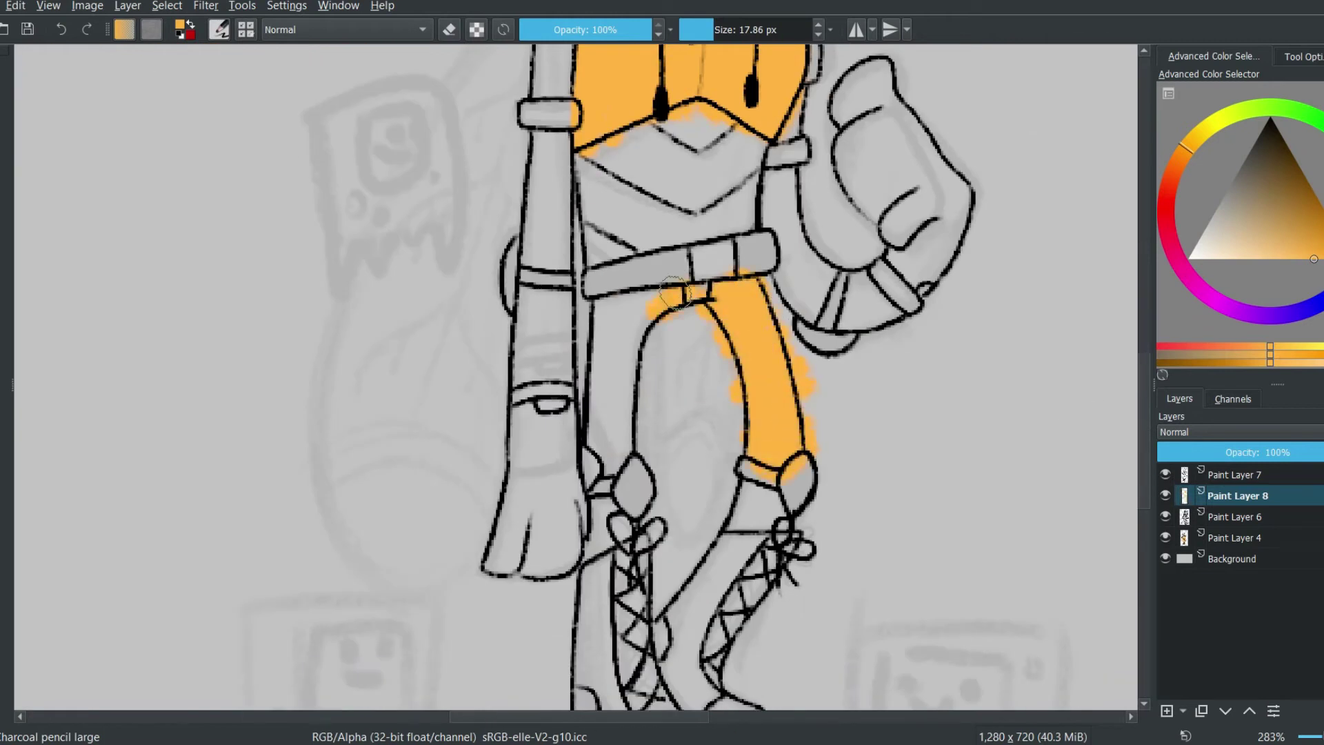
{"action": "scroll", "coordinate": [764, 482], "scroll_direction": "up", "scroll_amount": 3}
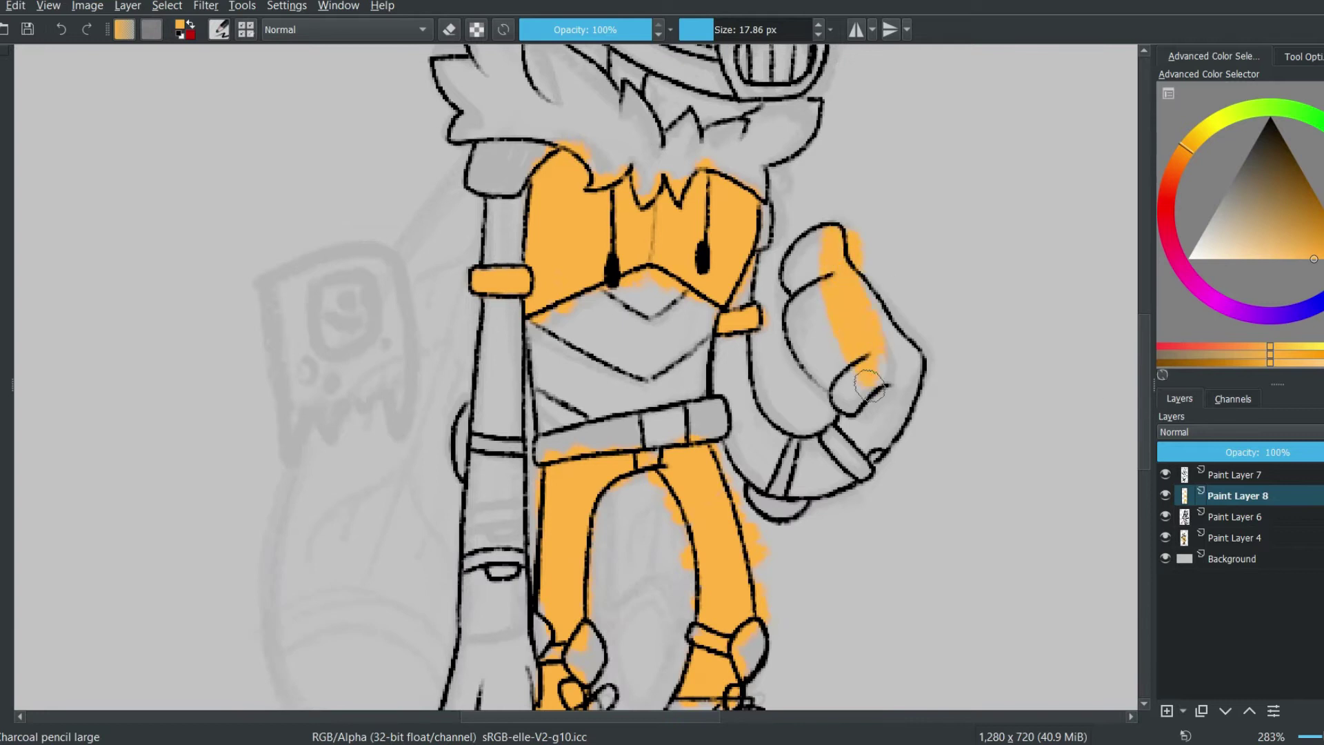
{"action": "scroll", "coordinate": [514, 433], "scroll_direction": "down", "scroll_amount": 3}
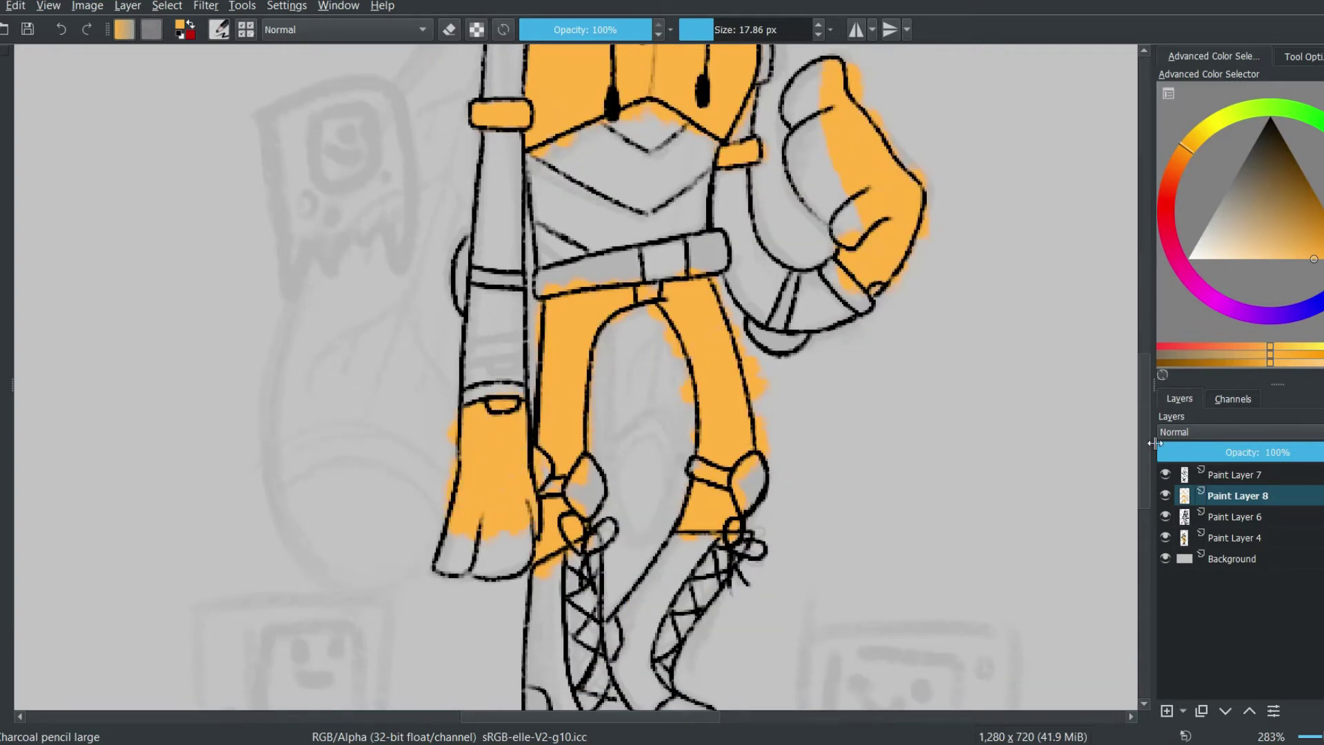
- On the line art layer, select the raised hand, transform it to be slightly shorter and clear the selection
{"action": "scroll", "coordinate": [1145, 437], "scroll_direction": "up", "scroll_amount": 3}
{"action": "key", "text": "2"}
{"action": "key", "text": "plus"}
{"action": "key", "text": "plus"}
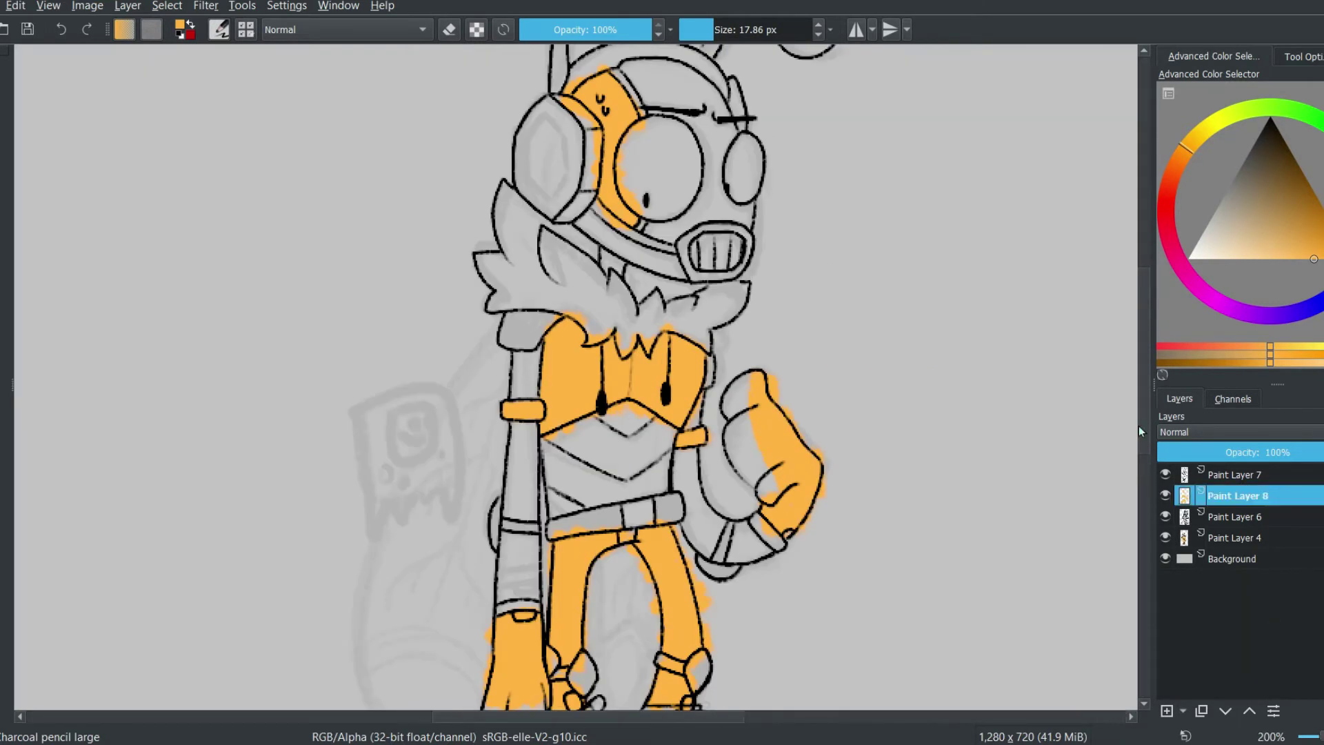
{"action": "key", "text": "Page_Up"}
{"action": "left_click_drag", "start_coordinate": [757, 344], "coordinate": [731, 490]}
{"action": "key", "text": "ctrl+t"}
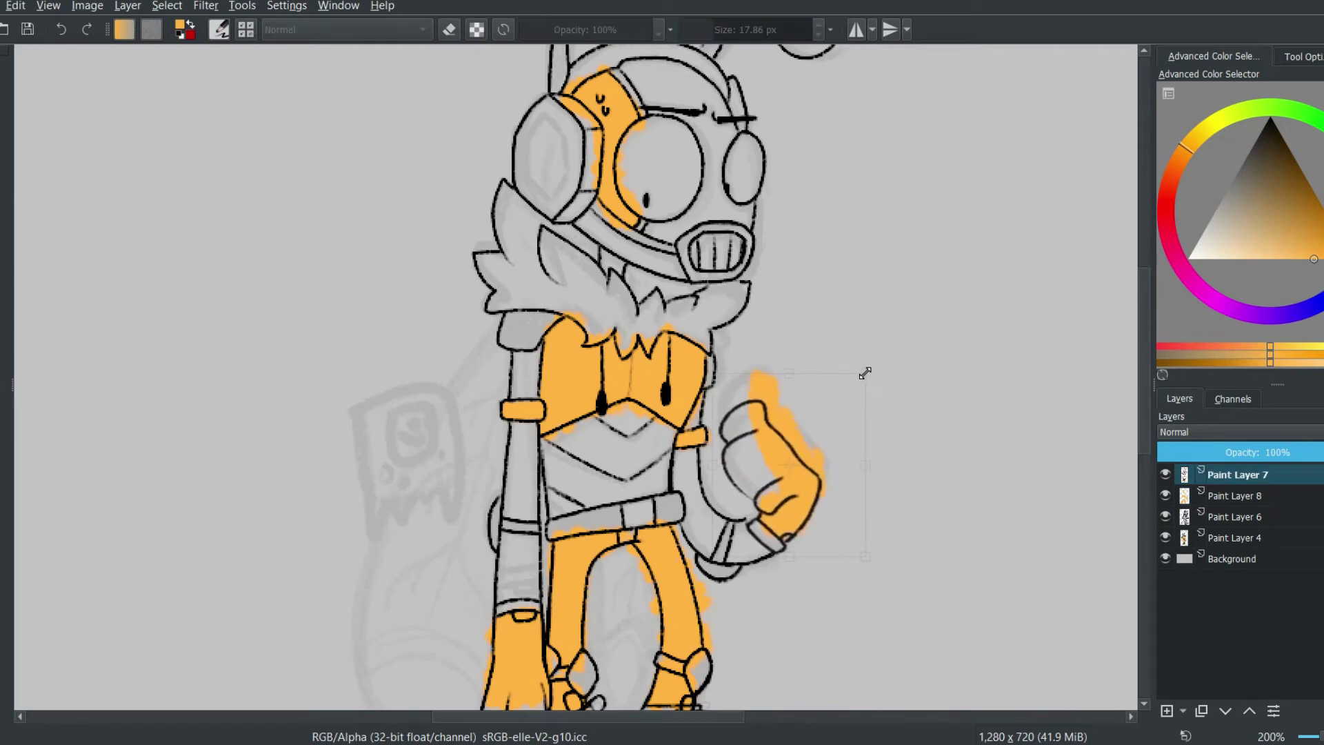
{"action": "key", "text": "b"}
{"action": "key", "text": "plus"}
{"action": "key", "text": "plus"}
{"action": "key", "text": "ctrl+shift+a"}
- Erase the leftover forearm line beside the raised hand's wrist band and redraw it with a 6.02 px brush
{"action": "key", "text": "e"}
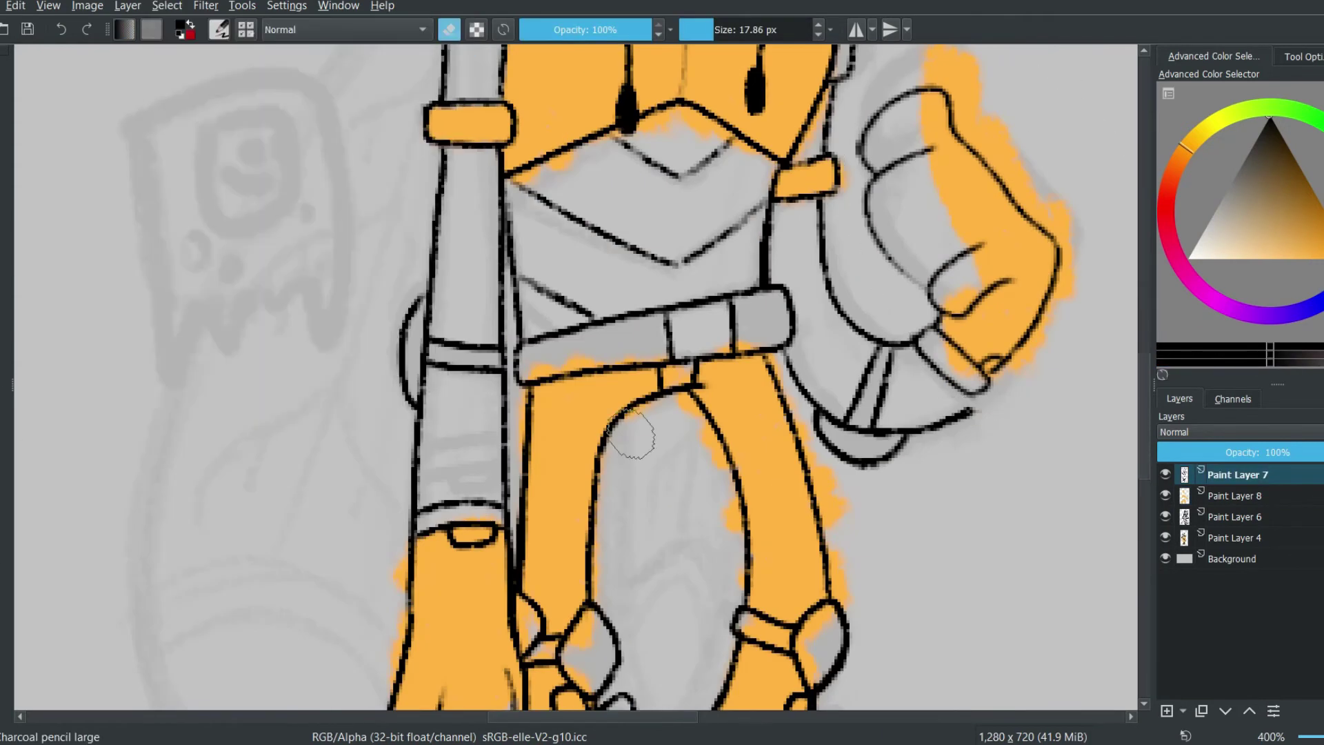
{"action": "left_click", "coordinate": [702, 39]}
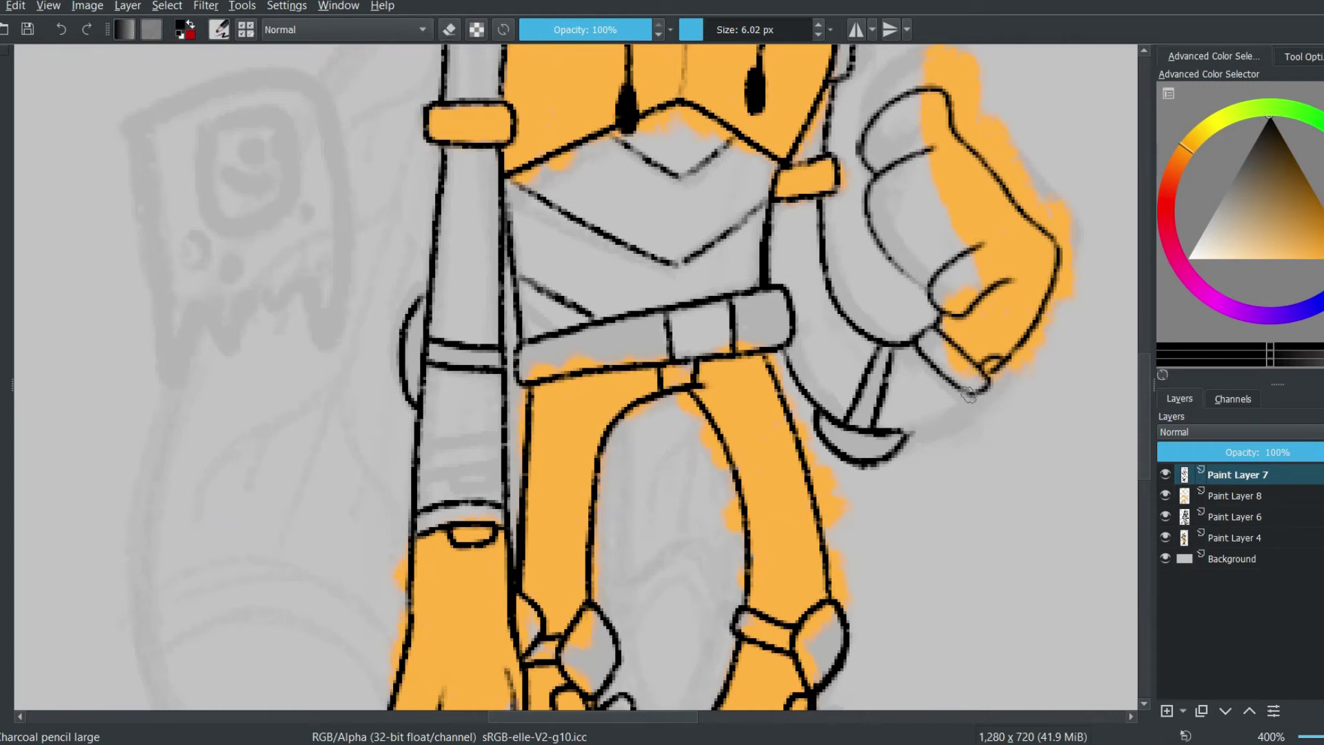
{"action": "left_click_drag", "start_coordinate": [893, 424], "coordinate": [952, 383]}
{"action": "key", "text": "1"}
{"action": "scroll", "coordinate": [894, 428], "scroll_direction": "up", "scroll_amount": 5}
{"action": "key", "text": "1"}
- With a 12.65 px brush on the colour layer, paint the ear cup's inset light orange and the torso's stripes darker orange
{"action": "left_click", "coordinate": [1231, 496]}
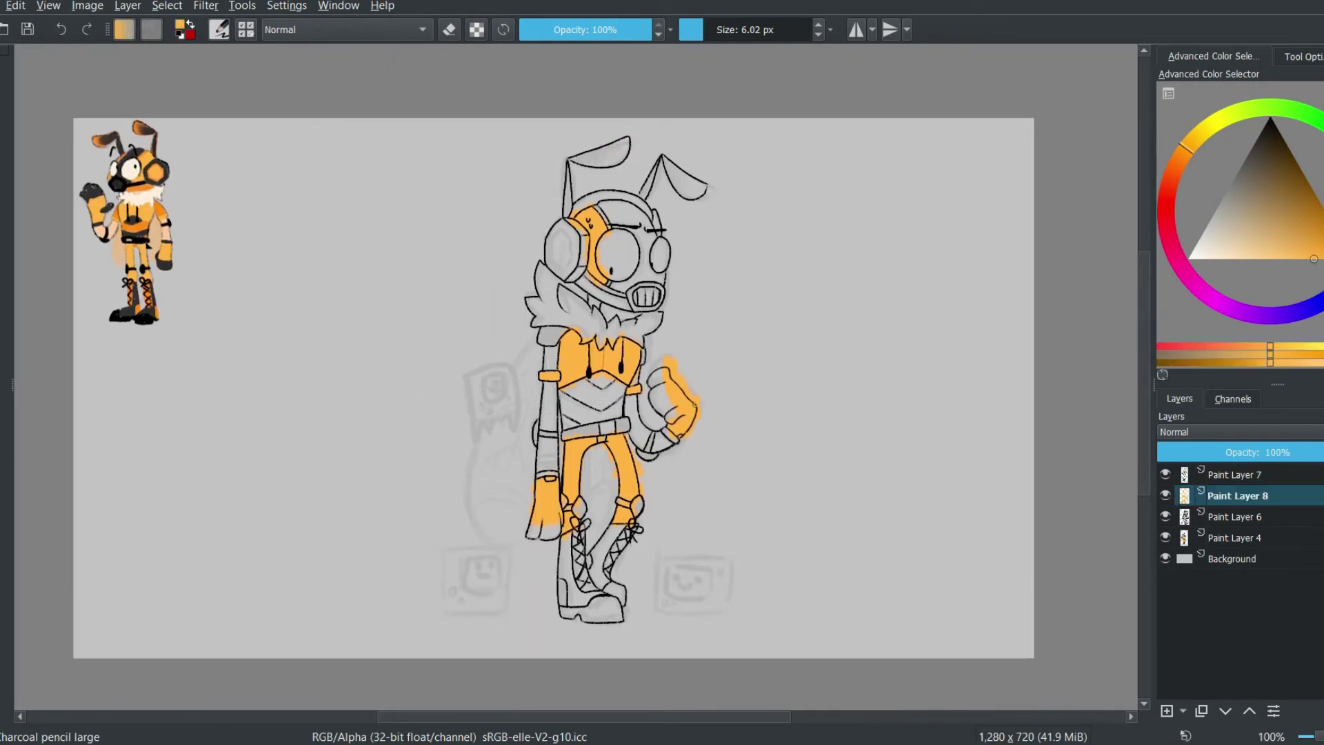
{"action": "left_click_drag", "start_coordinate": [706, 31], "coordinate": [710, 30]}
{"action": "scroll", "coordinate": [574, 378], "scroll_direction": "up", "scroll_amount": 3}
{"action": "mouse_move", "coordinate": [690, 407]}
{"action": "left_mouse_down"}
{"action": "mouse_move", "coordinate": [663, 441]}
{"action": "mouse_move", "coordinate": [707, 405]}
{"action": "left_mouse_up"}
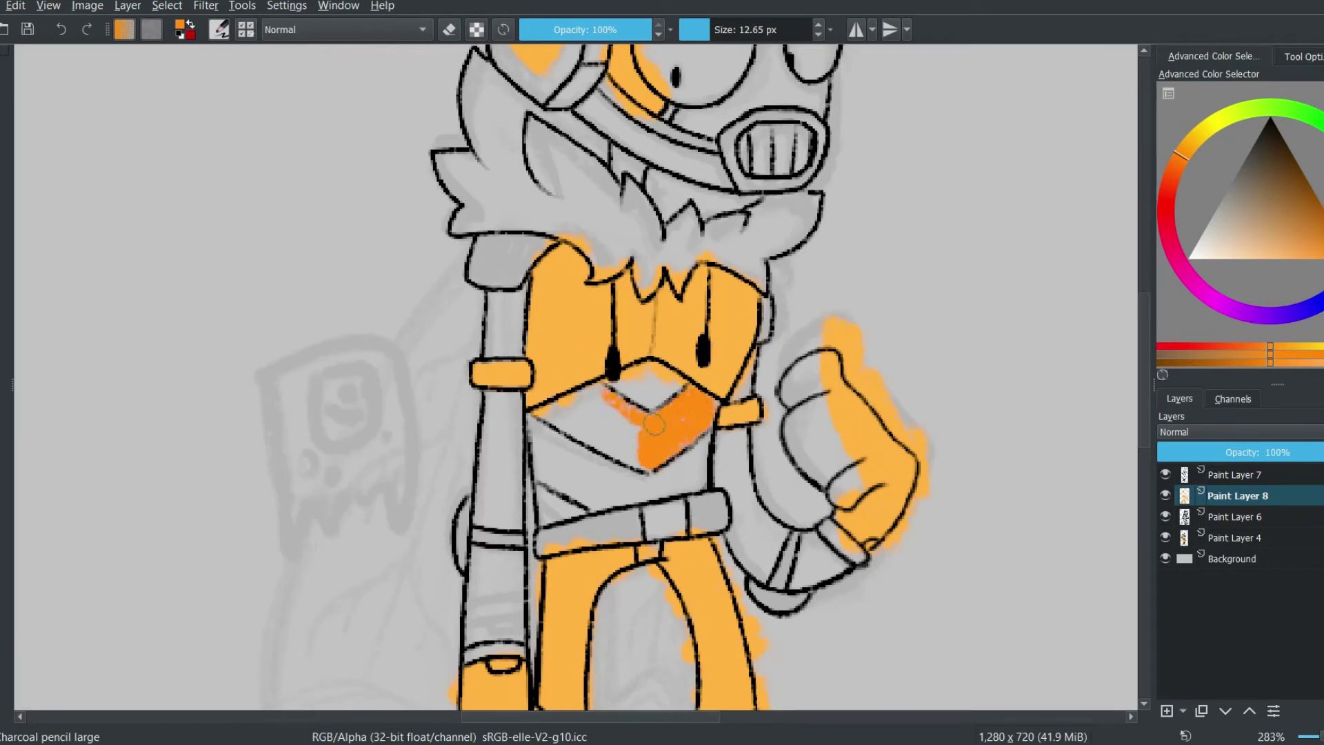
{"action": "left_click_drag", "start_coordinate": [560, 417], "coordinate": [610, 450]}
{"action": "scroll", "coordinate": [624, 518], "scroll_direction": "down", "scroll_amount": 3}
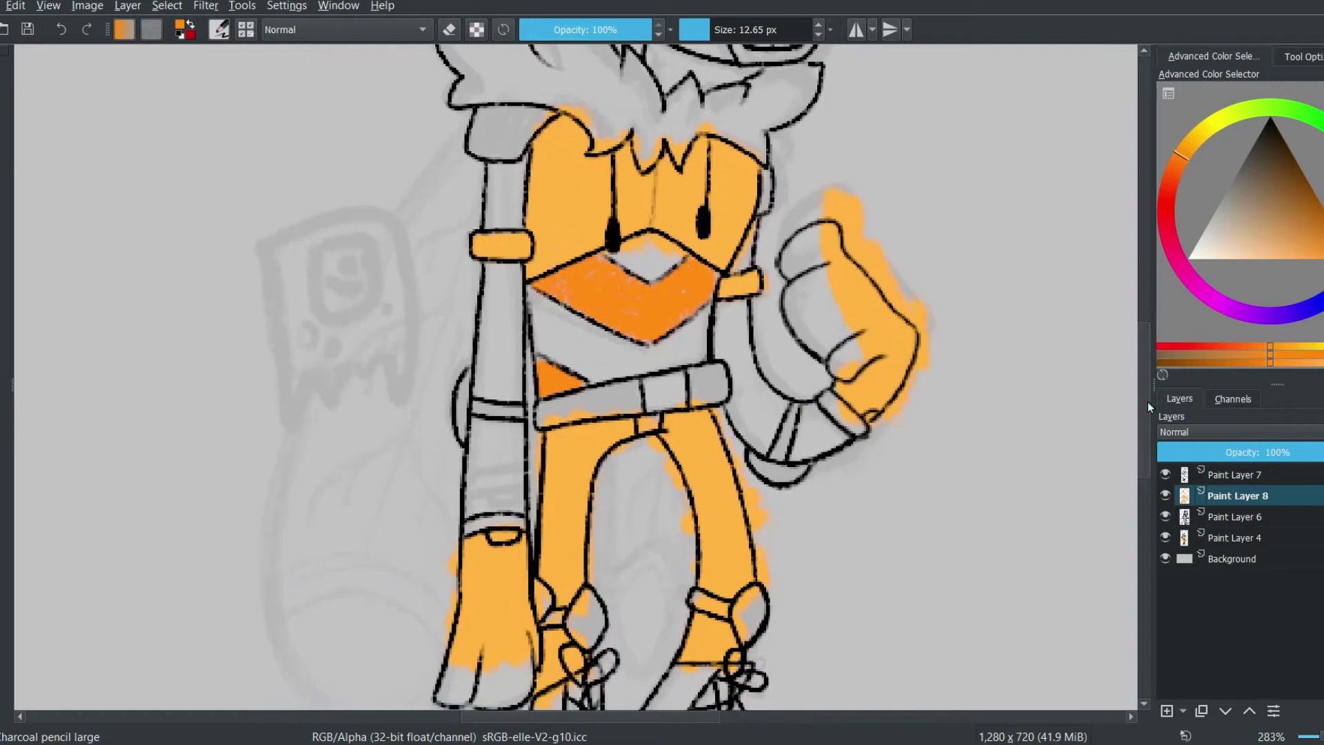
- Paint both upper arms, the jaw strap and the narrow mask strip above the large goggle darker orange
{"action": "scroll", "coordinate": [524, 387], "scroll_direction": "up", "scroll_amount": 3}
{"action": "left_click_drag", "start_coordinate": [493, 369], "coordinate": [516, 414]}
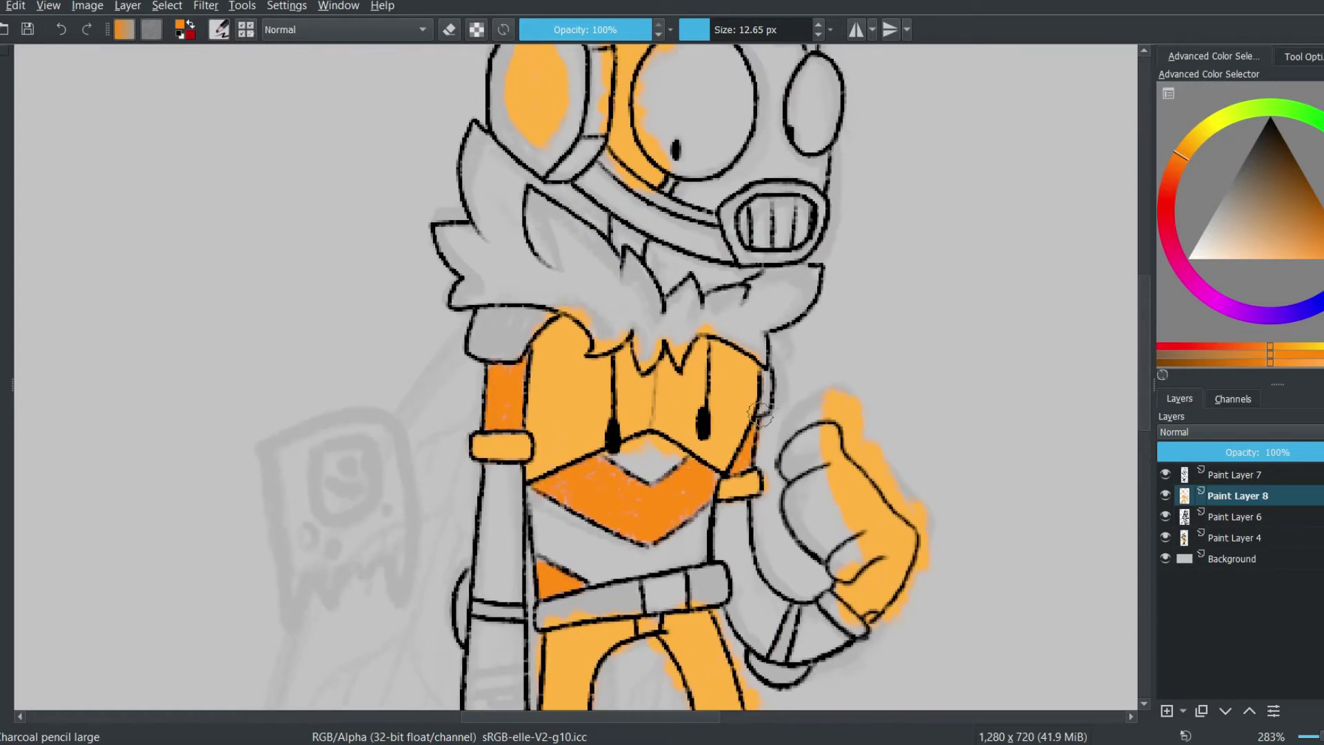
{"action": "scroll", "coordinate": [761, 414], "scroll_direction": "up", "scroll_amount": 3}
{"action": "scroll", "coordinate": [734, 543], "scroll_direction": "right", "scroll_amount": 3}
{"action": "left_click_drag", "start_coordinate": [420, 442], "coordinate": [514, 515]}
- Enlarge the brush to 20.29 px and paint both drooping antenna tips darker orange
{"action": "scroll", "coordinate": [571, 528], "scroll_direction": "up", "scroll_amount": 1}
{"action": "scroll", "coordinate": [572, 528], "scroll_direction": "left", "scroll_amount": 2}
{"action": "key", "text": "bracketright"}
{"action": "key", "text": "bracketright"}
{"action": "key", "text": "bracketright"}
{"action": "mouse_move", "coordinate": [683, 134]}
{"action": "left_mouse_down"}
{"action": "mouse_move", "coordinate": [655, 172]}
{"action": "mouse_move", "coordinate": [566, 182]}
{"action": "left_mouse_up"}
{"action": "mouse_move", "coordinate": [890, 259]}
{"action": "left_mouse_down"}
{"action": "mouse_move", "coordinate": [876, 276]}
{"action": "mouse_move", "coordinate": [819, 219]}
{"action": "left_mouse_up"}
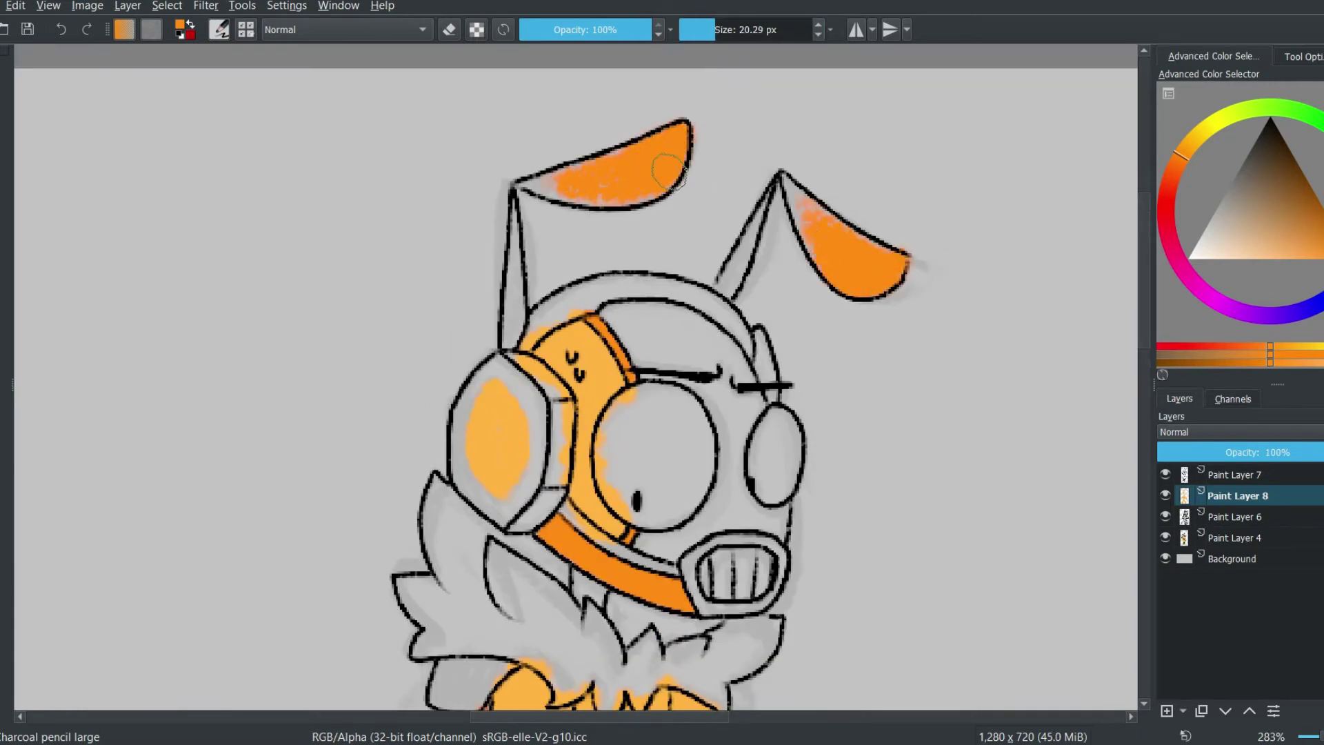
{"action": "scroll", "coordinate": [576, 379], "scroll_direction": "down", "scroll_amount": 5}
{"action": "scroll", "coordinate": [576, 379], "scroll_direction": "up", "scroll_amount": 5}
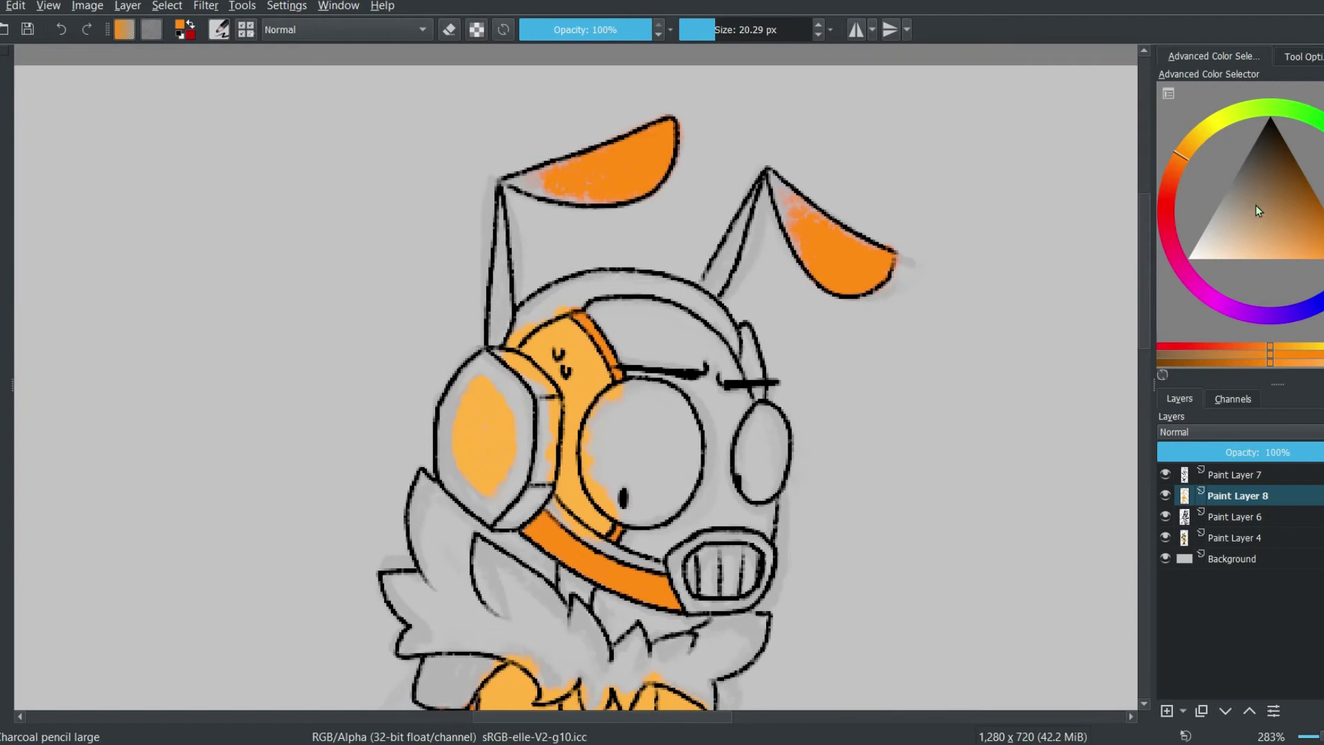
- Paint the headband arching over the head black, finishing with a 10.07 px brush
{"action": "left_click", "coordinate": [1256, 205]}
{"action": "key", "text": "bracketleft"}
{"action": "key", "text": "bracketleft"}
{"action": "key", "text": "bracketleft"}
{"action": "key", "text": "bracketleft"}
{"action": "left_click_drag", "start_coordinate": [528, 328], "coordinate": [511, 343]}
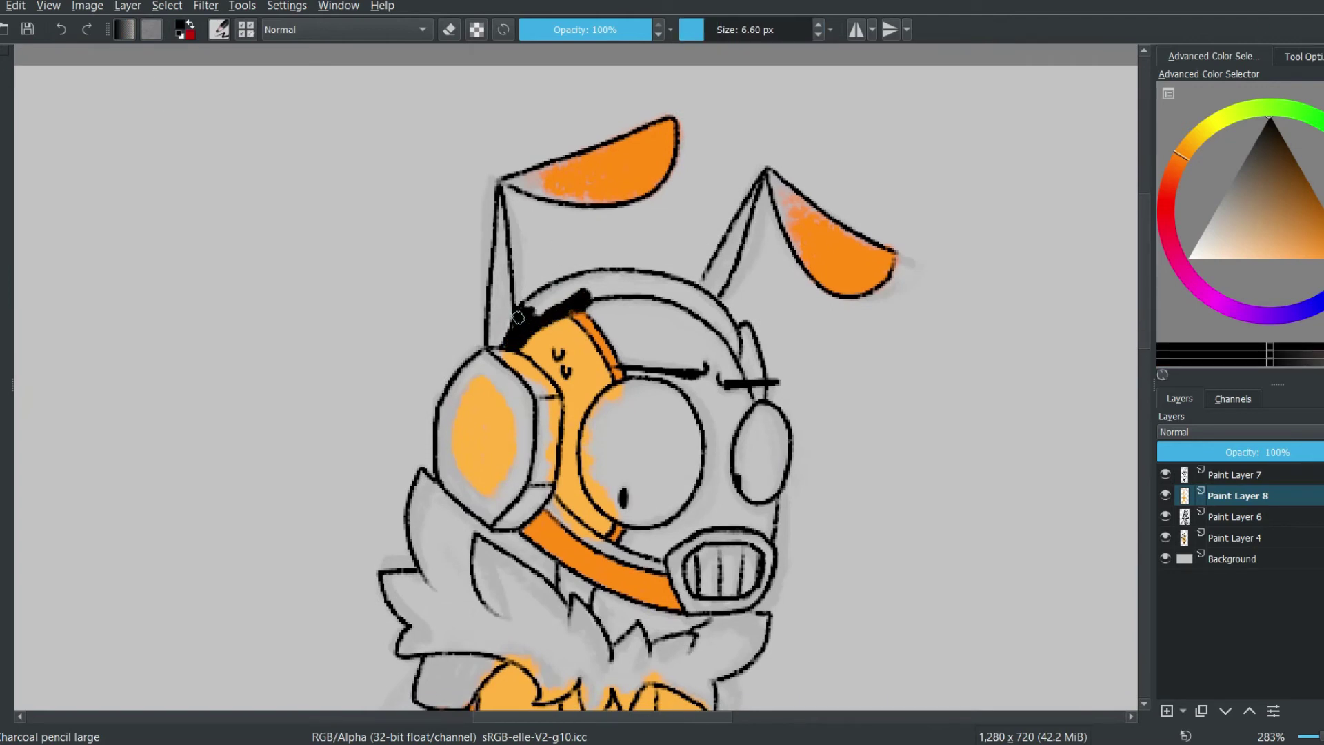
{"action": "key", "text": "bracketright"}
{"action": "key", "text": "bracketright"}
{"action": "mouse_move", "coordinate": [579, 293]}
{"action": "left_mouse_down"}
{"action": "mouse_move", "coordinate": [689, 293]}
{"action": "mouse_move", "coordinate": [733, 336]}
{"action": "left_mouse_up"}
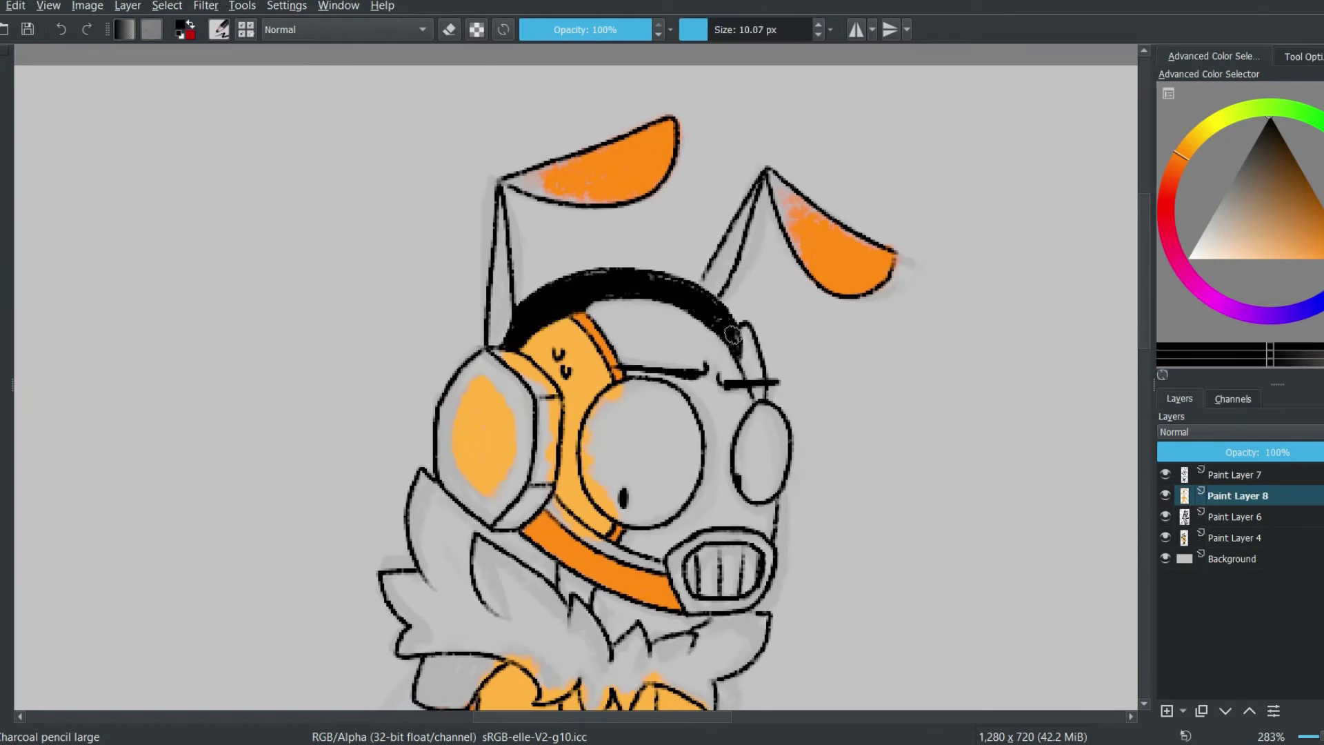
- Paint the rims and sides of the near ear cup and the far ear cup dark grey
{"action": "scroll", "coordinate": [483, 386], "scroll_direction": "down", "scroll_amount": 5}
{"action": "scroll", "coordinate": [414, 386], "scroll_direction": "up", "scroll_amount": 5}
{"action": "mouse_move", "coordinate": [436, 350]}
{"action": "left_mouse_down"}
{"action": "mouse_move", "coordinate": [394, 406]}
{"action": "mouse_move", "coordinate": [469, 366]}
{"action": "mouse_move", "coordinate": [507, 414]}
{"action": "mouse_move", "coordinate": [486, 483]}
{"action": "mouse_move", "coordinate": [439, 521]}
{"action": "left_mouse_up"}
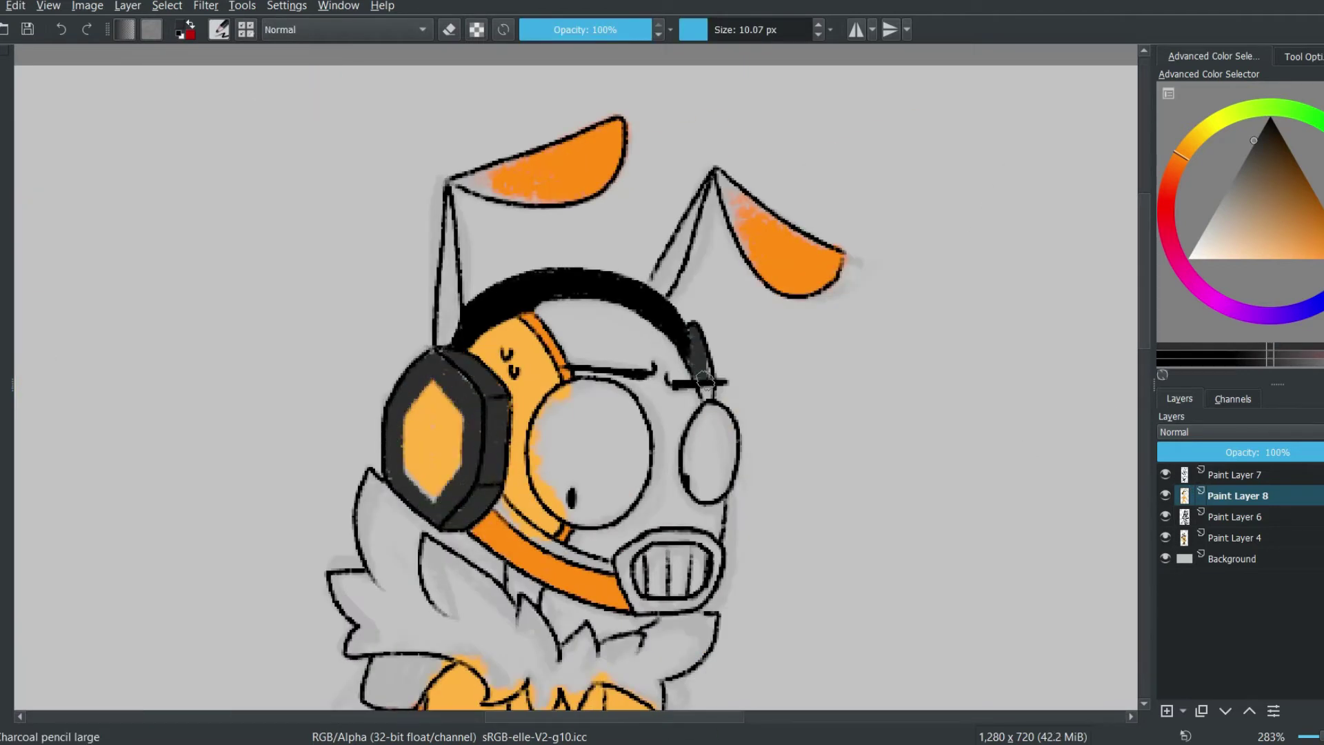
- With a larger brush, fill the face mask around both goggles and above the mouth grille dark grey
{"action": "scroll", "coordinate": [705, 379], "scroll_direction": "down", "scroll_amount": 5}
{"action": "scroll", "coordinate": [690, 359], "scroll_direction": "up", "scroll_amount": 5}
{"action": "key", "text": "bracketright"}
{"action": "key", "text": "bracketright"}
{"action": "mouse_move", "coordinate": [551, 235]}
{"action": "left_mouse_down"}
{"action": "mouse_move", "coordinate": [572, 283]}
{"action": "mouse_move", "coordinate": [586, 241]}
{"action": "mouse_move", "coordinate": [668, 289]}
{"action": "mouse_move", "coordinate": [572, 248]}
{"action": "mouse_move", "coordinate": [690, 373]}
{"action": "mouse_move", "coordinate": [607, 469]}
{"action": "mouse_move", "coordinate": [655, 448]}
{"action": "left_mouse_up"}
{"action": "mouse_move", "coordinate": [650, 717]}
{"action": "left_mouse_down"}
{"action": "mouse_move", "coordinate": [402, 723]}
{"action": "mouse_move", "coordinate": [661, 722]}
{"action": "left_mouse_up"}
- Paint the mouth grille's frame and the thin band above the orange jaw strap black with an 8.56 px brush
{"action": "left_click", "coordinate": [702, 38]}
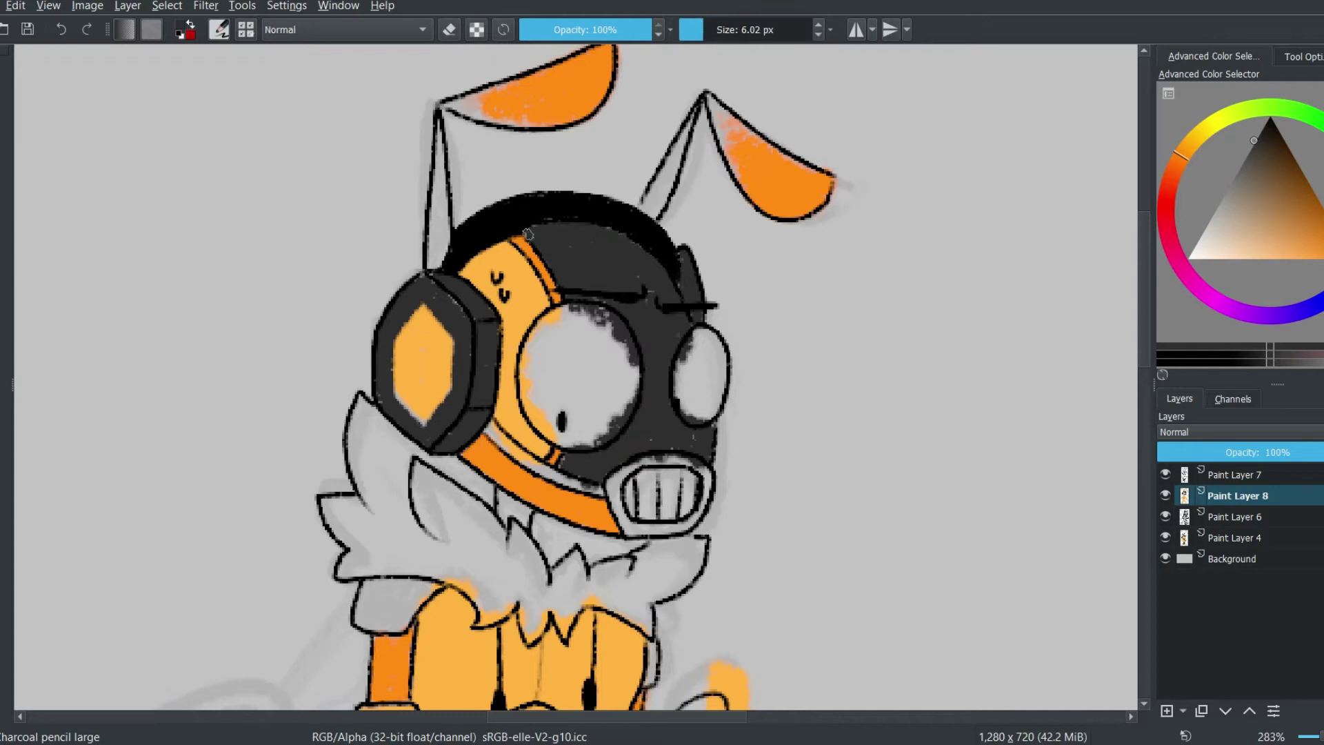
{"action": "scroll", "coordinate": [638, 406], "scroll_direction": "down", "scroll_amount": 2}
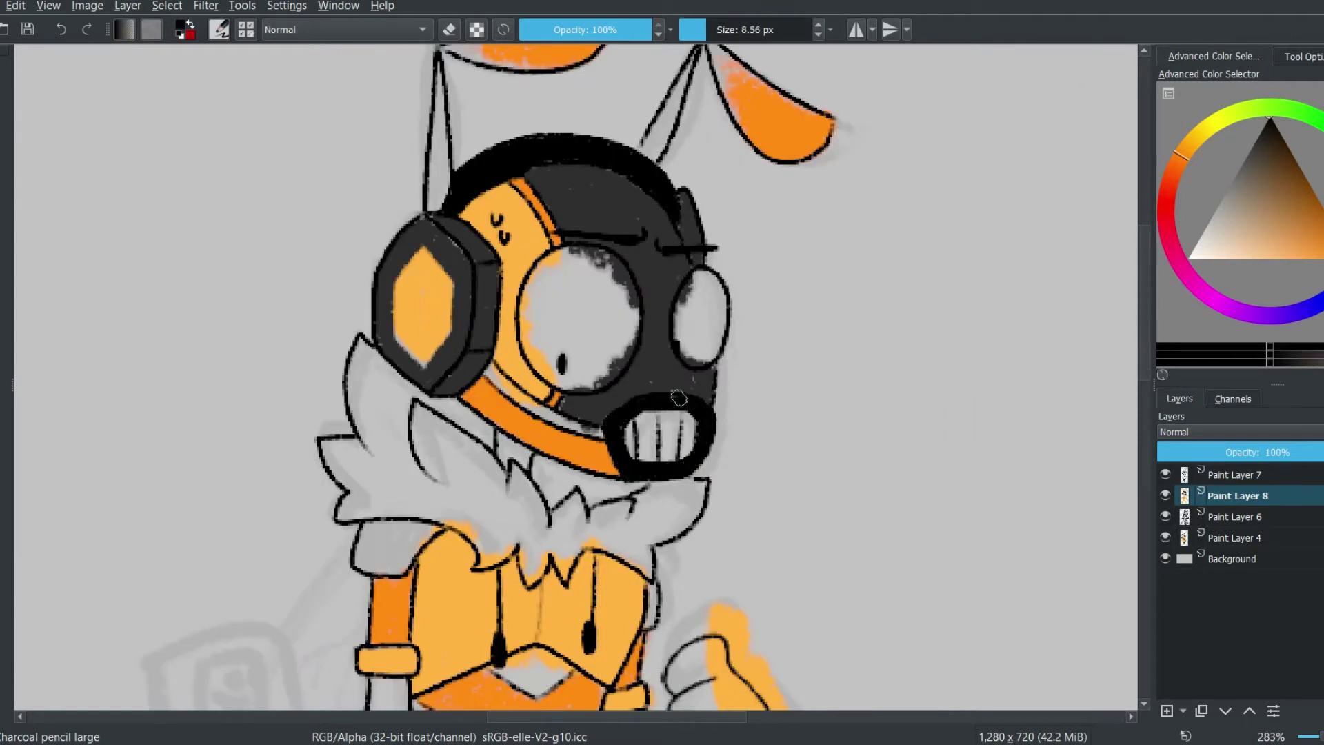
{"action": "scroll", "coordinate": [563, 383], "scroll_direction": "down", "scroll_amount": 4}
{"action": "scroll", "coordinate": [801, 283], "scroll_direction": "up", "scroll_amount": 6}
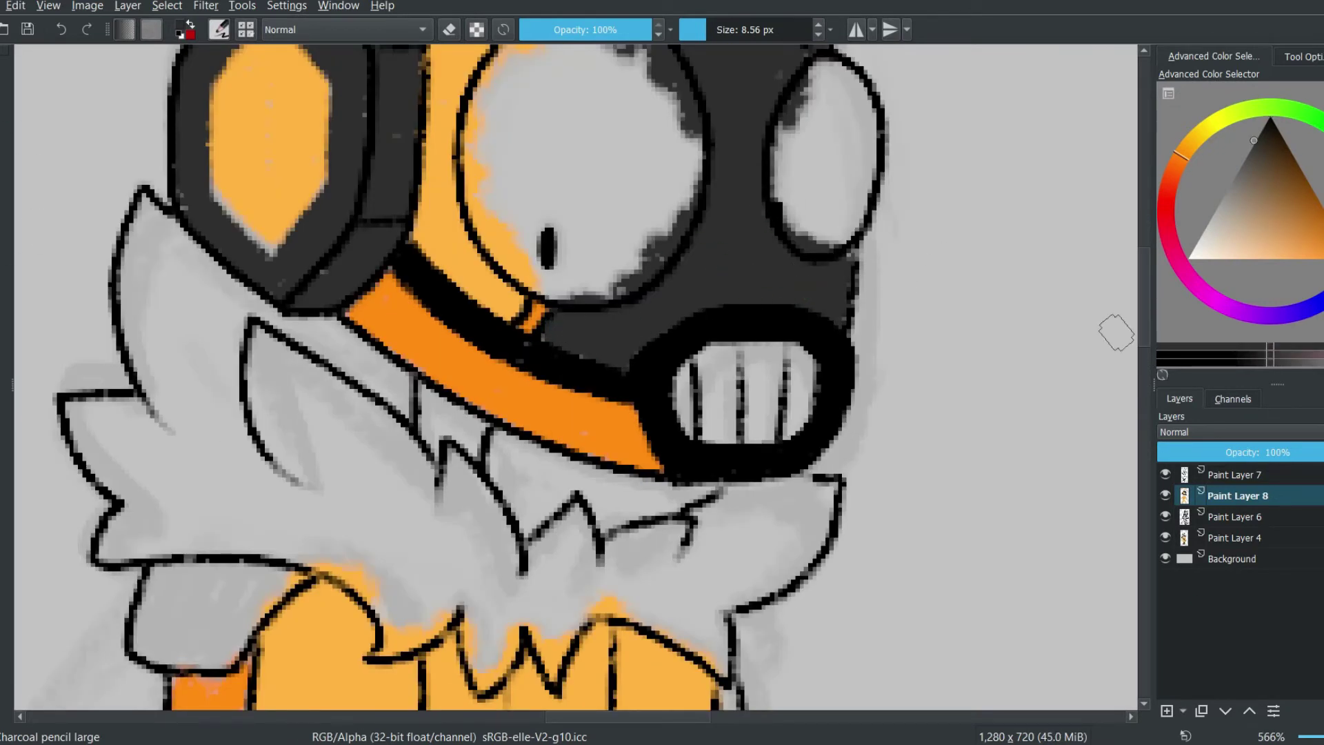
- Paint both shoulder caps beneath the fur collar black with the 8.56 px brush
{"action": "scroll", "coordinate": [716, 278], "scroll_direction": "up", "scroll_amount": 10}
{"action": "scroll", "coordinate": [645, 207], "scroll_direction": "down", "scroll_amount": 20}
{"action": "mouse_move", "coordinate": [728, 344]}
{"action": "left_mouse_down"}
{"action": "mouse_move", "coordinate": [745, 413]}
{"action": "mouse_move", "coordinate": [716, 428]}
{"action": "left_mouse_up"}
{"action": "scroll", "coordinate": [715, 427], "scroll_direction": "left", "scroll_amount": 10}
{"action": "mouse_move", "coordinate": [600, 235]}
{"action": "left_mouse_down"}
{"action": "mouse_move", "coordinate": [556, 293]}
{"action": "mouse_move", "coordinate": [473, 314]}
{"action": "left_mouse_up"}
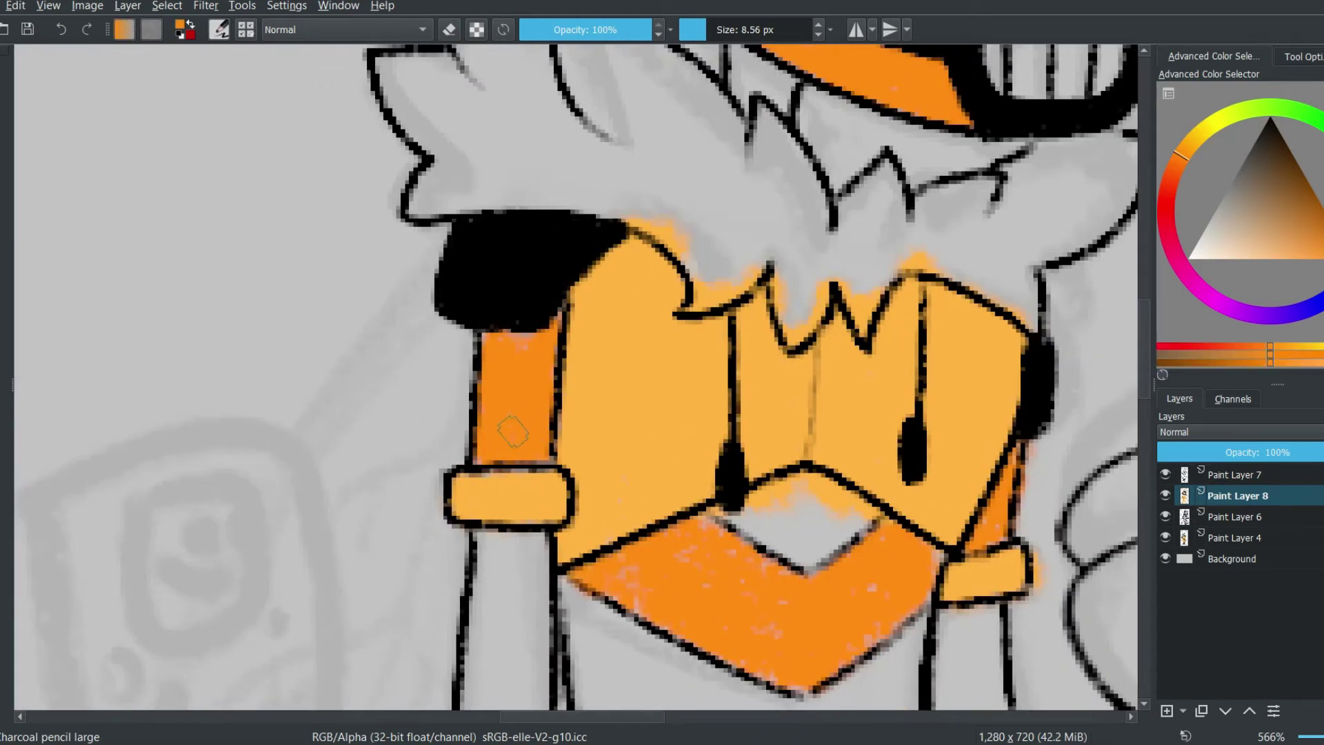
- Fill the torso's small diamond and the wide V-shaped band above the belt dark grey, enlarging the brush to 11.74 px
{"action": "scroll", "coordinate": [1144, 389], "scroll_direction": "down", "scroll_amount": 5}
{"action": "mouse_move", "coordinate": [803, 307]}
{"action": "left_mouse_down"}
{"action": "mouse_move", "coordinate": [721, 337]}
{"action": "mouse_move", "coordinate": [802, 388]}
{"action": "mouse_move", "coordinate": [828, 331]}
{"action": "left_mouse_up"}
{"action": "scroll", "coordinate": [828, 331], "scroll_direction": "down", "scroll_amount": 4}
{"action": "mouse_move", "coordinate": [821, 394]}
{"action": "left_mouse_down"}
{"action": "mouse_move", "coordinate": [896, 331]}
{"action": "mouse_move", "coordinate": [849, 421]}
{"action": "left_mouse_up"}
{"action": "mouse_move", "coordinate": [579, 376]}
{"action": "left_mouse_down"}
{"action": "mouse_move", "coordinate": [662, 428]}
{"action": "mouse_move", "coordinate": [759, 386]}
{"action": "mouse_move", "coordinate": [621, 345]}
{"action": "left_mouse_up"}
{"action": "key", "text": "bracketright"}
{"action": "mouse_move", "coordinate": [745, 414]}
{"action": "left_mouse_down"}
{"action": "mouse_move", "coordinate": [696, 438]}
{"action": "mouse_move", "coordinate": [709, 453]}
{"action": "left_mouse_up"}
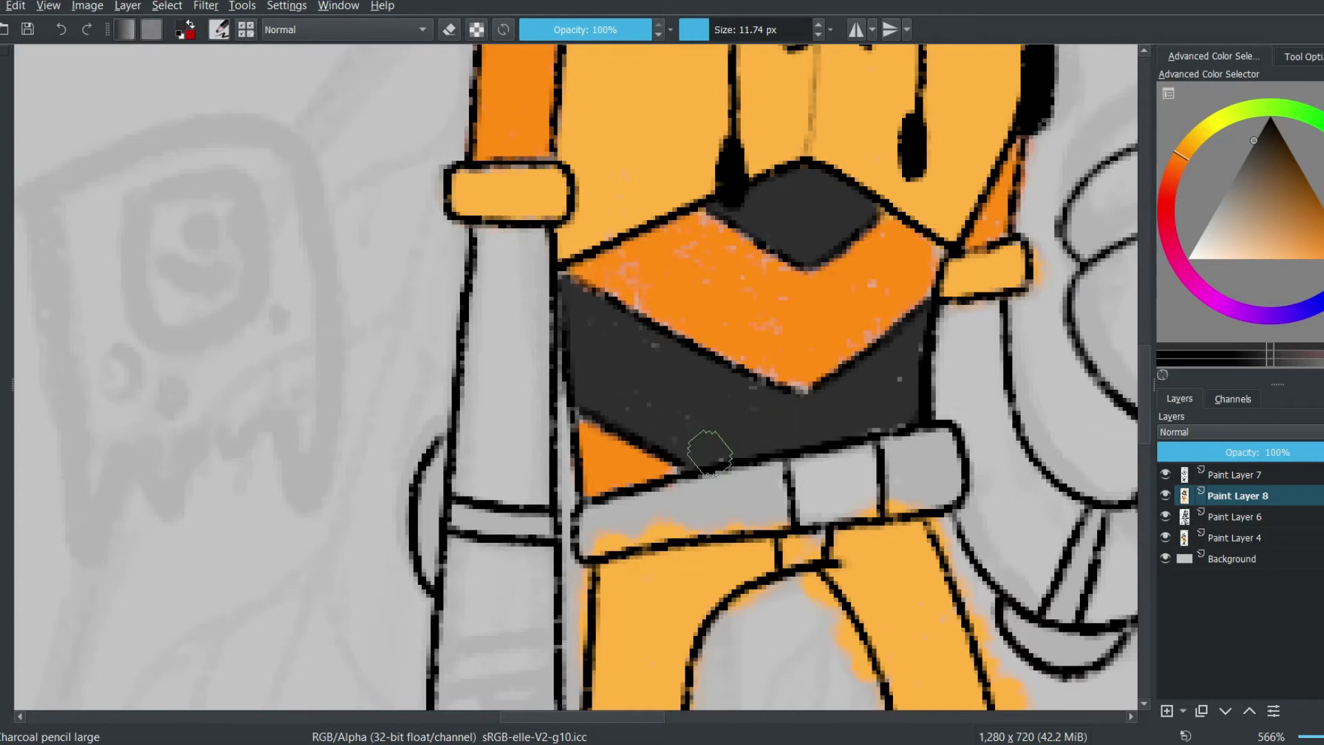
- Paint the fingers of the lowered and raised gloves dark grey with a 6.60 px brush
{"action": "key", "text": "e"}
{"action": "scroll", "coordinate": [830, 337], "scroll_direction": "down", "scroll_amount": 5}
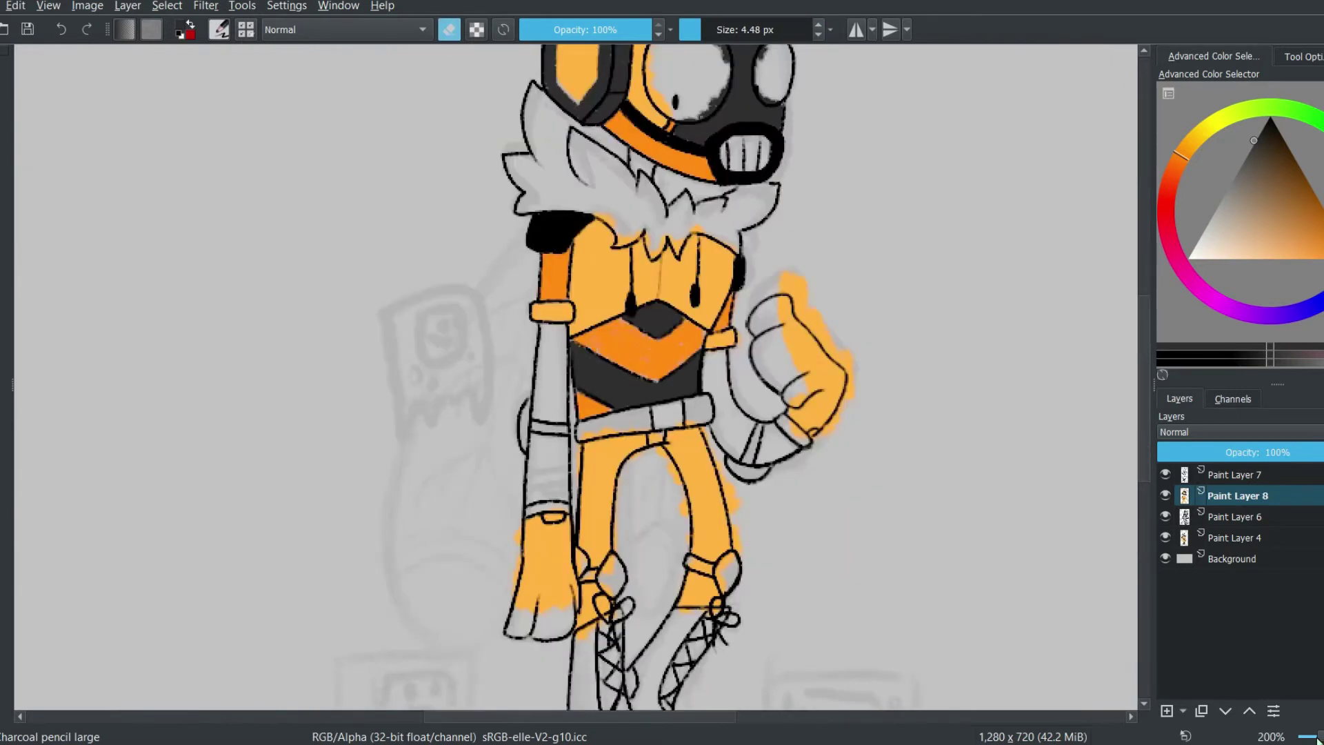
{"action": "scroll", "coordinate": [583, 614], "scroll_direction": "up", "scroll_amount": 4}
{"action": "scroll", "coordinate": [583, 614], "scroll_direction": "down", "scroll_amount": 3}
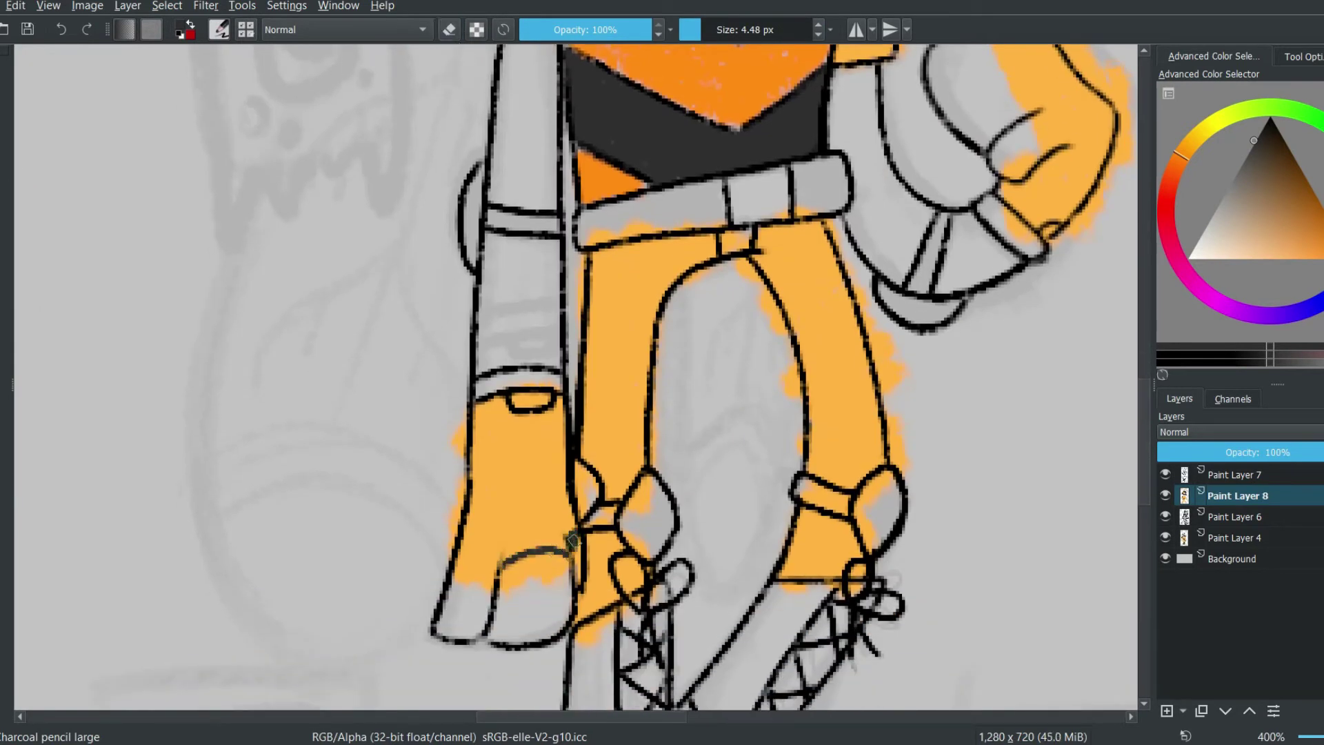
{"action": "mouse_move", "coordinate": [563, 520]}
{"action": "left_mouse_down"}
{"action": "mouse_move", "coordinate": [503, 620]}
{"action": "mouse_move", "coordinate": [545, 572]}
{"action": "mouse_move", "coordinate": [549, 621]}
{"action": "mouse_move", "coordinate": [489, 607]}
{"action": "mouse_move", "coordinate": [548, 561]}
{"action": "left_mouse_up"}
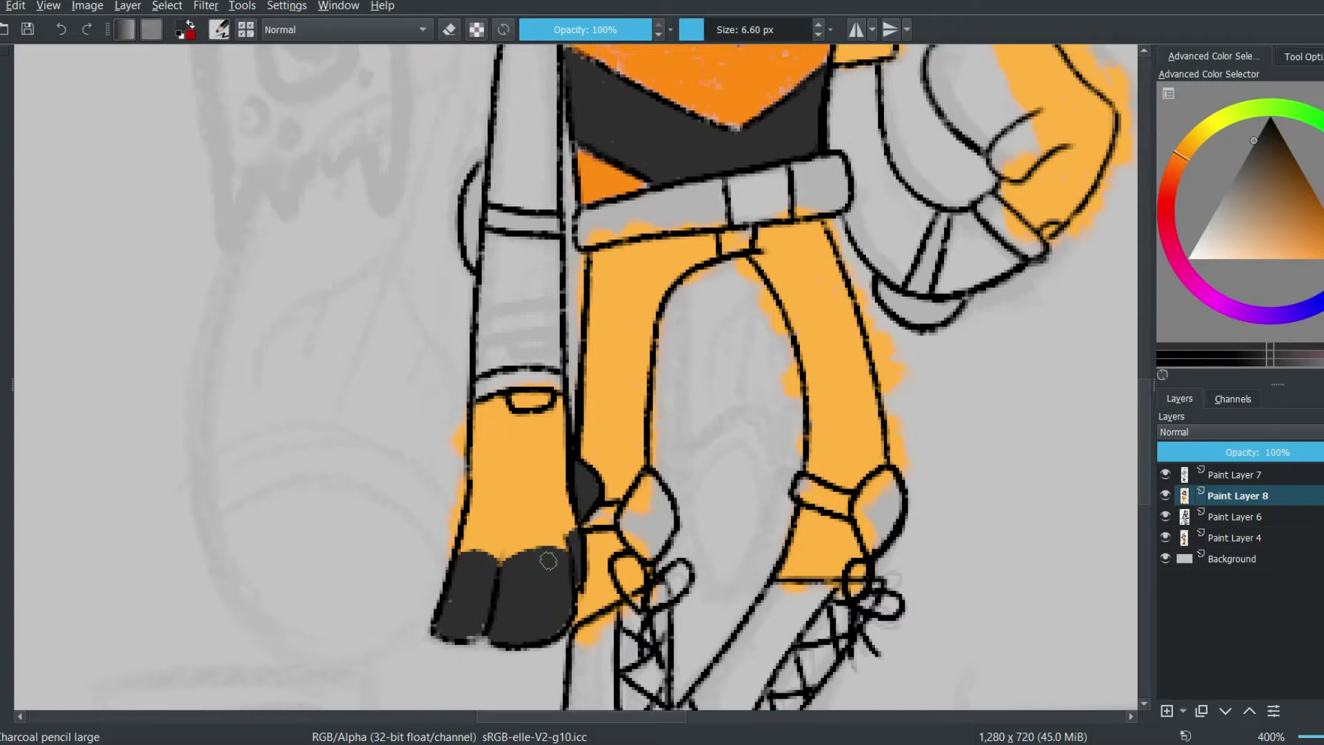
{"action": "scroll", "coordinate": [480, 626], "scroll_direction": "up", "scroll_amount": 3}
{"action": "mouse_move", "coordinate": [986, 200]}
{"action": "left_mouse_down"}
{"action": "mouse_move", "coordinate": [941, 238]}
{"action": "mouse_move", "coordinate": [993, 310]}
{"action": "mouse_move", "coordinate": [995, 352]}
{"action": "mouse_move", "coordinate": [964, 362]}
{"action": "left_mouse_up"}
{"action": "left_click_drag", "start_coordinate": [1043, 353], "coordinate": [1021, 399]}
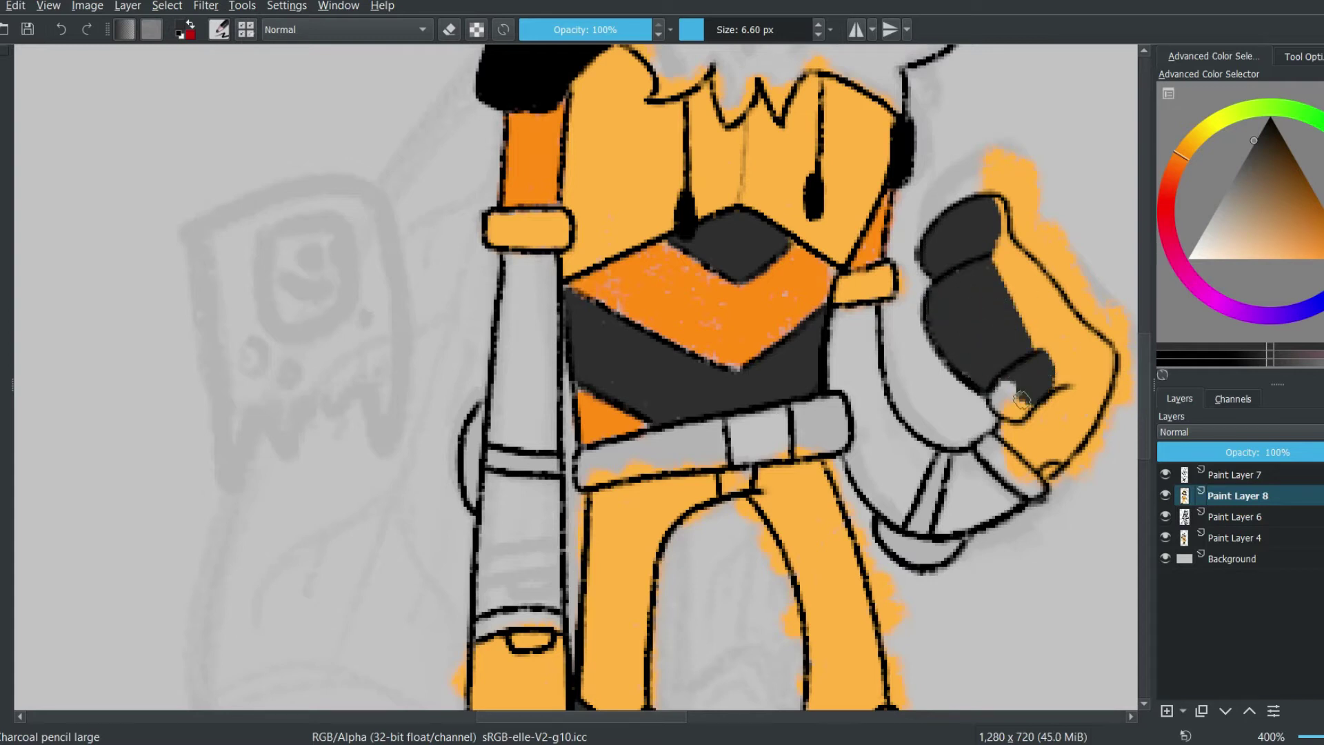
- Paint the wrist bands of both gloves dark grey with the 6.60 px brush
{"action": "scroll", "coordinate": [1140, 419], "scroll_direction": "down", "scroll_amount": 5}
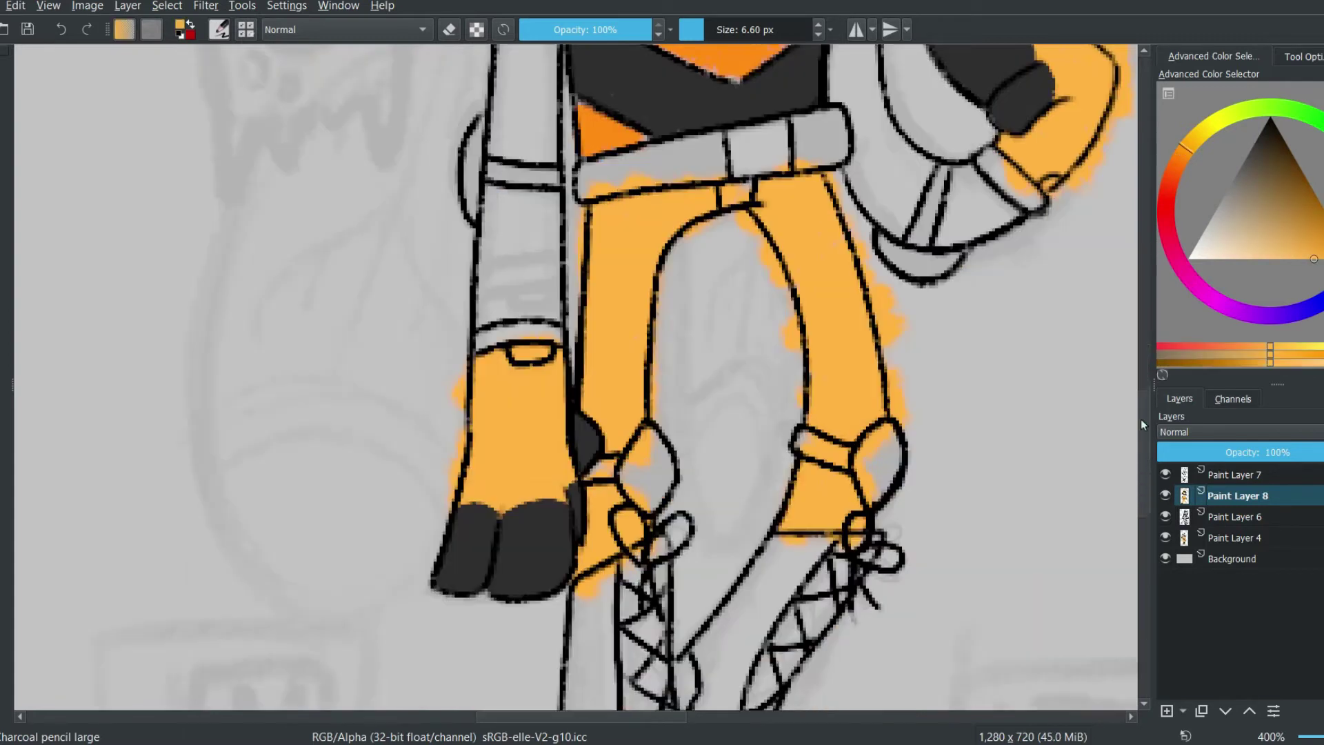
{"action": "scroll", "coordinate": [1137, 337], "scroll_direction": "right", "scroll_amount": 5}
{"action": "scroll", "coordinate": [1137, 332], "scroll_direction": "right", "scroll_amount": 5}
{"action": "left_click", "coordinate": [524, 376], "text": "ctrl"}
{"action": "left_click_drag", "start_coordinate": [519, 378], "coordinate": [600, 373]}
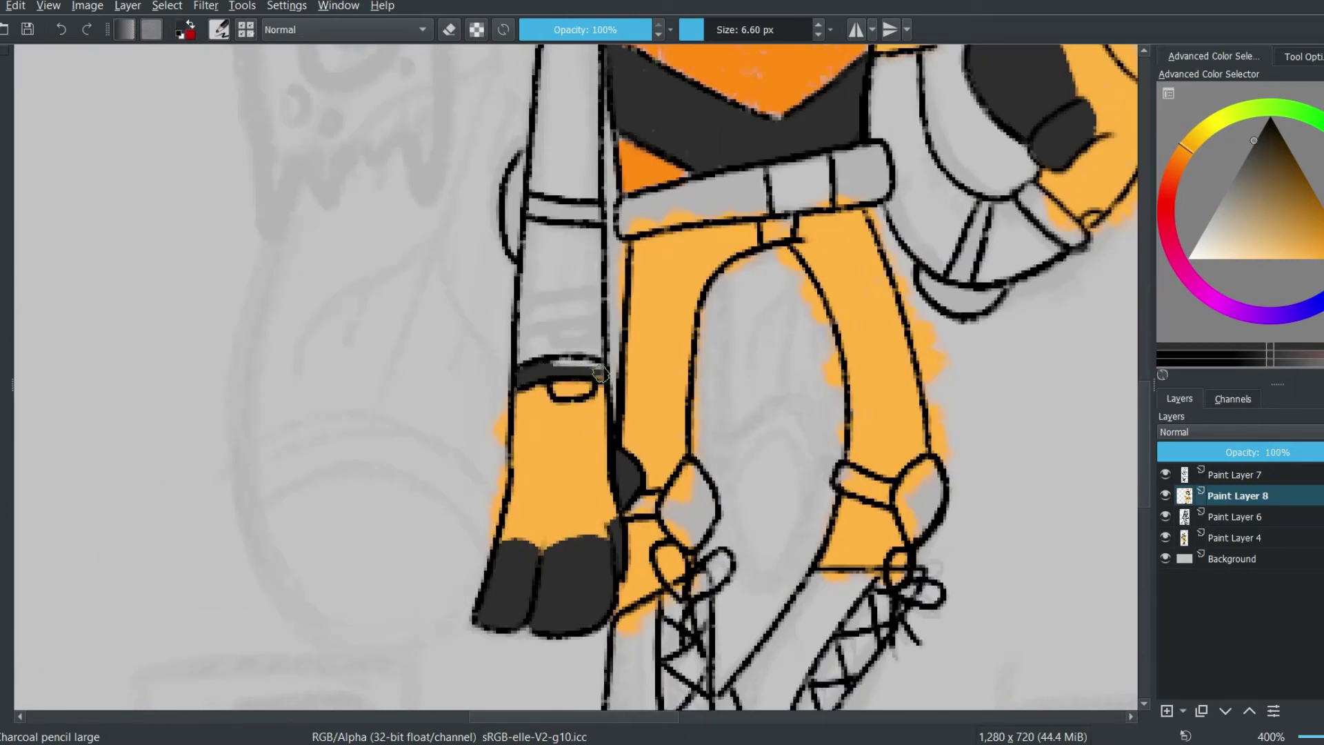
{"action": "mouse_move", "coordinate": [1032, 201]}
{"action": "left_mouse_down"}
{"action": "mouse_move", "coordinate": [1078, 242]}
{"action": "mouse_move", "coordinate": [1024, 203]}
{"action": "left_mouse_up"}
- Sample black and paint both elbow pads with their straps
{"action": "left_click", "coordinate": [987, 200], "text": "ctrl"}
{"action": "mouse_move", "coordinate": [986, 202]}
{"action": "left_mouse_down"}
{"action": "mouse_move", "coordinate": [969, 262]}
{"action": "mouse_move", "coordinate": [926, 276]}
{"action": "left_mouse_up"}
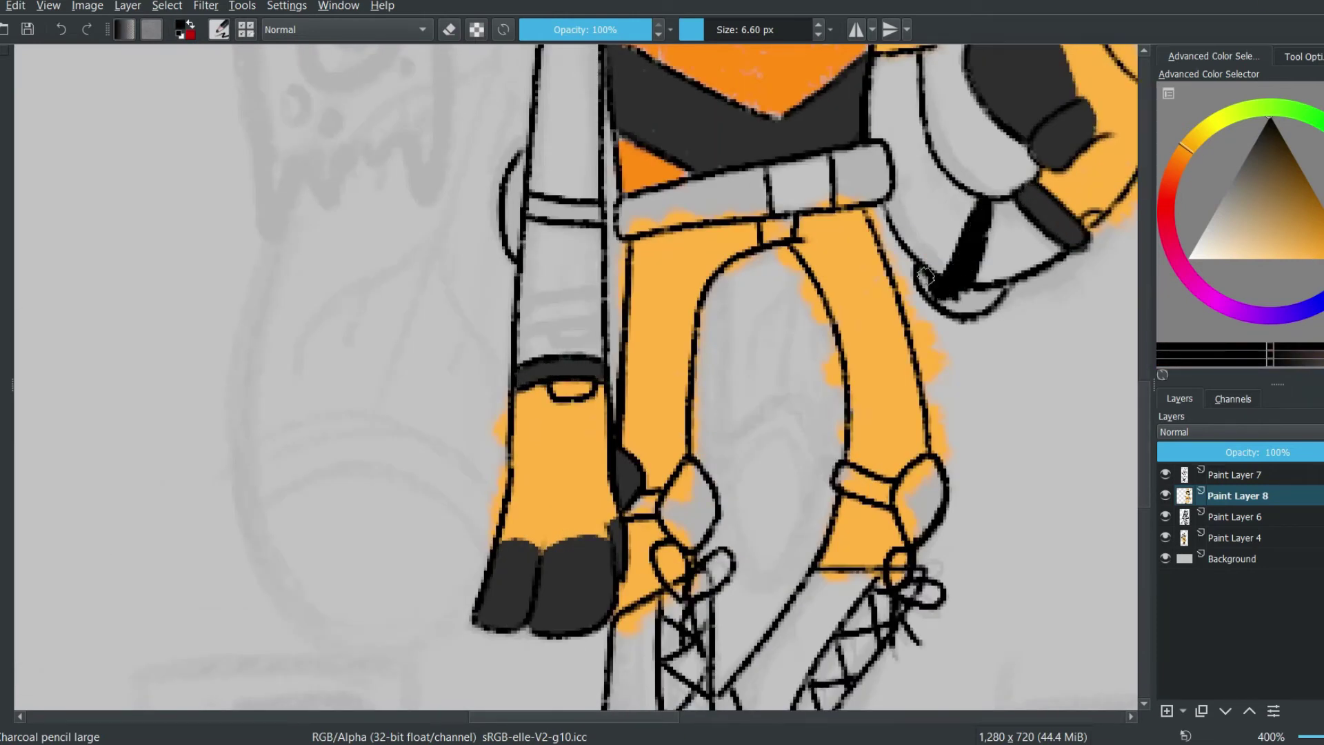
{"action": "left_click_drag", "start_coordinate": [519, 158], "coordinate": [515, 248]}
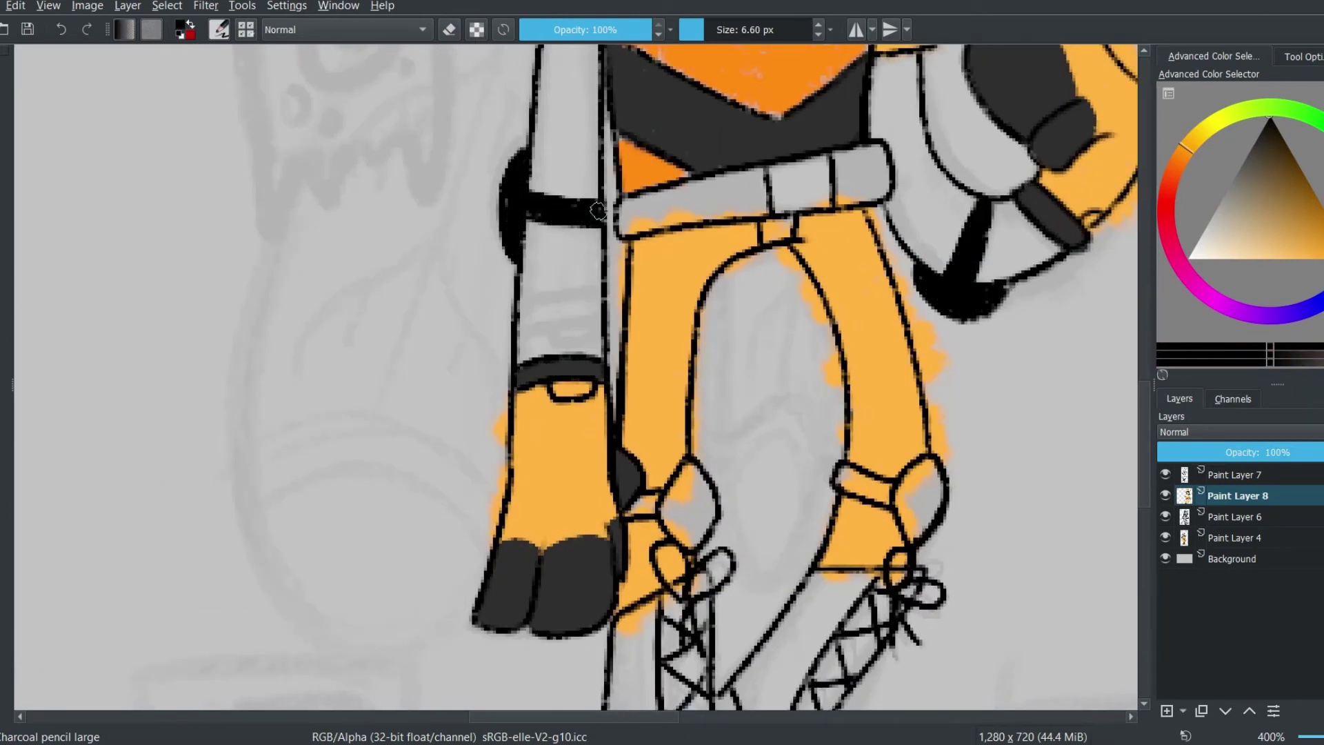
- Paint the belt black with a white buckle, and the small tab beneath it darker orange
{"action": "scroll", "coordinate": [597, 210], "scroll_direction": "up", "scroll_amount": 3}
{"action": "left_click_drag", "start_coordinate": [871, 414], "coordinate": [867, 384]}
{"action": "mouse_move", "coordinate": [762, 400]}
{"action": "left_mouse_down"}
{"action": "mouse_move", "coordinate": [618, 431]}
{"action": "mouse_move", "coordinate": [751, 428]}
{"action": "left_mouse_up"}
{"action": "left_click", "coordinate": [856, 441], "text": "ctrl"}
{"action": "mouse_move", "coordinate": [800, 383]}
{"action": "left_mouse_down"}
{"action": "mouse_move", "coordinate": [817, 414]}
{"action": "mouse_move", "coordinate": [772, 435]}
{"action": "left_mouse_up"}
{"action": "left_click", "coordinate": [772, 451]}
- Sample black and paint both knee pads with their straps using the 6.60 px brush
{"action": "scroll", "coordinate": [772, 456], "scroll_direction": "down", "scroll_amount": 5}
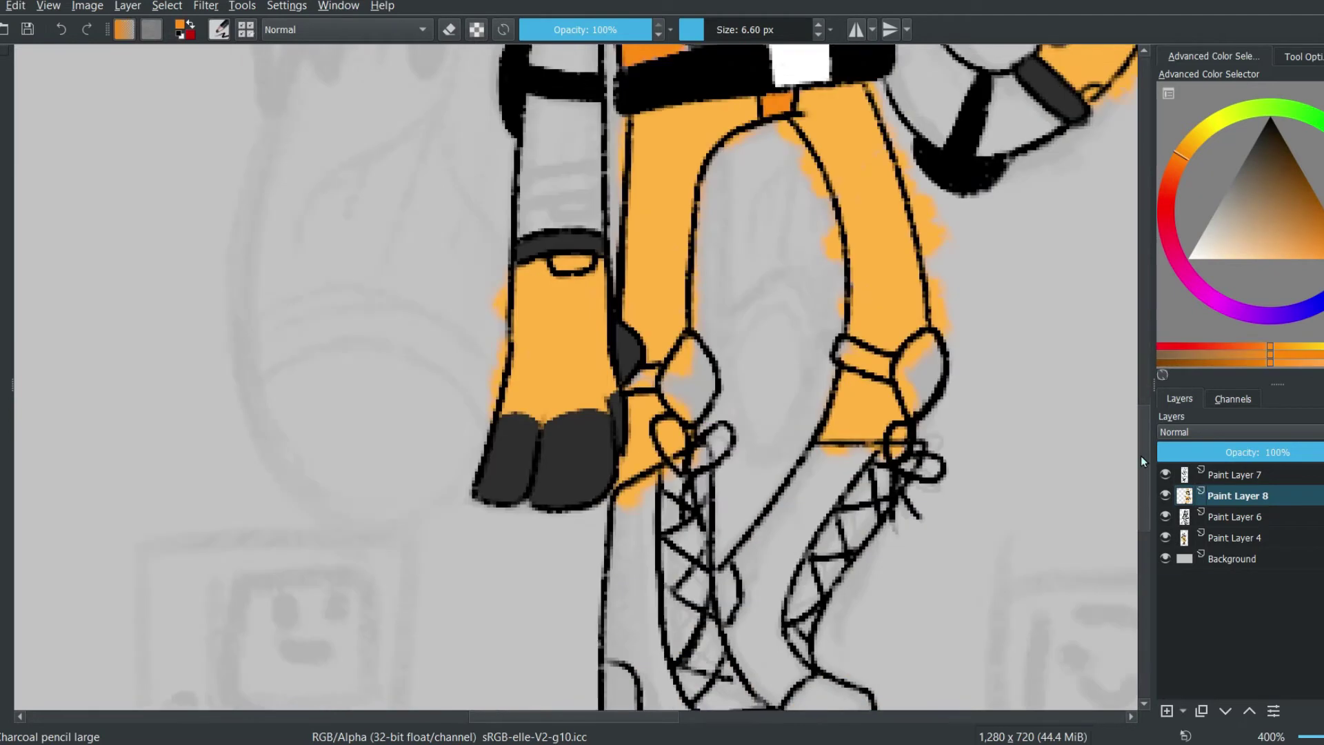
{"action": "scroll", "coordinate": [896, 483], "scroll_direction": "up", "scroll_amount": 2}
{"action": "left_click", "coordinate": [917, 483], "text": "ctrl"}
{"action": "left_click_drag", "start_coordinate": [918, 476], "coordinate": [918, 509]}
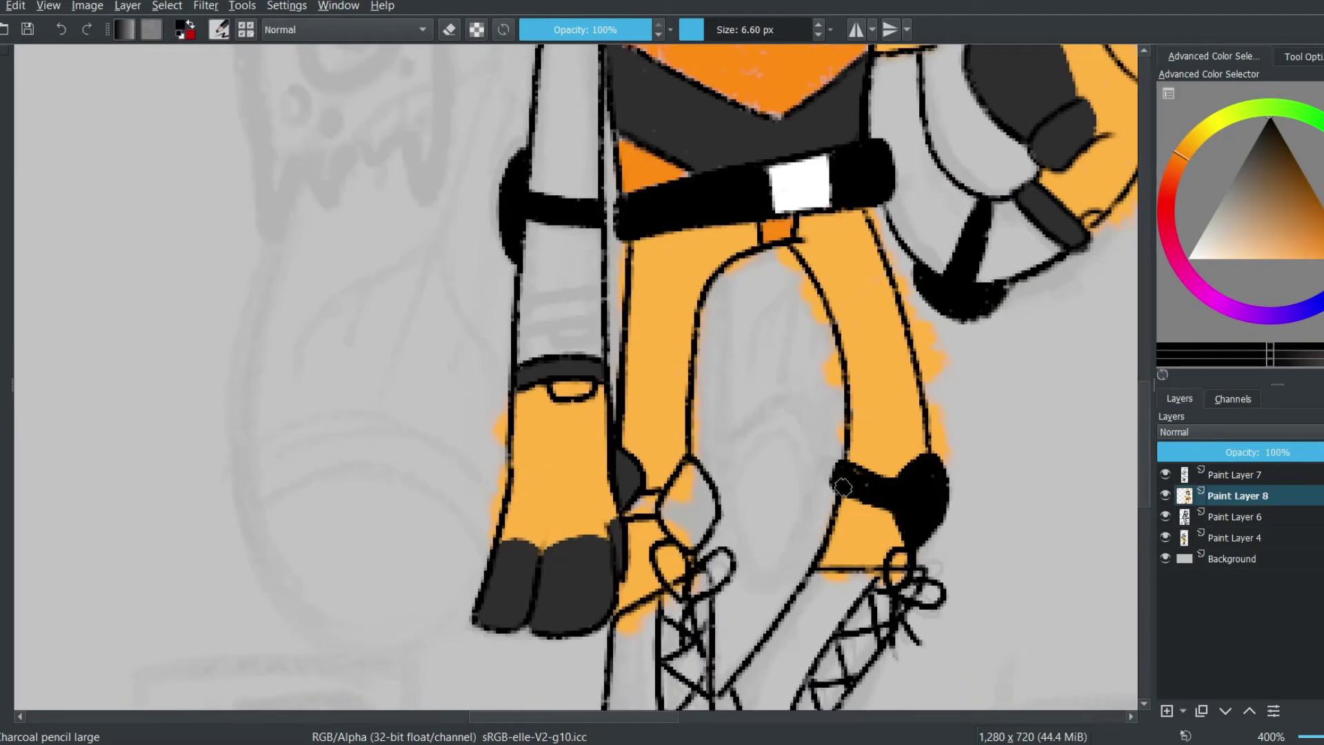
{"action": "left_click_drag", "start_coordinate": [670, 489], "coordinate": [706, 491]}
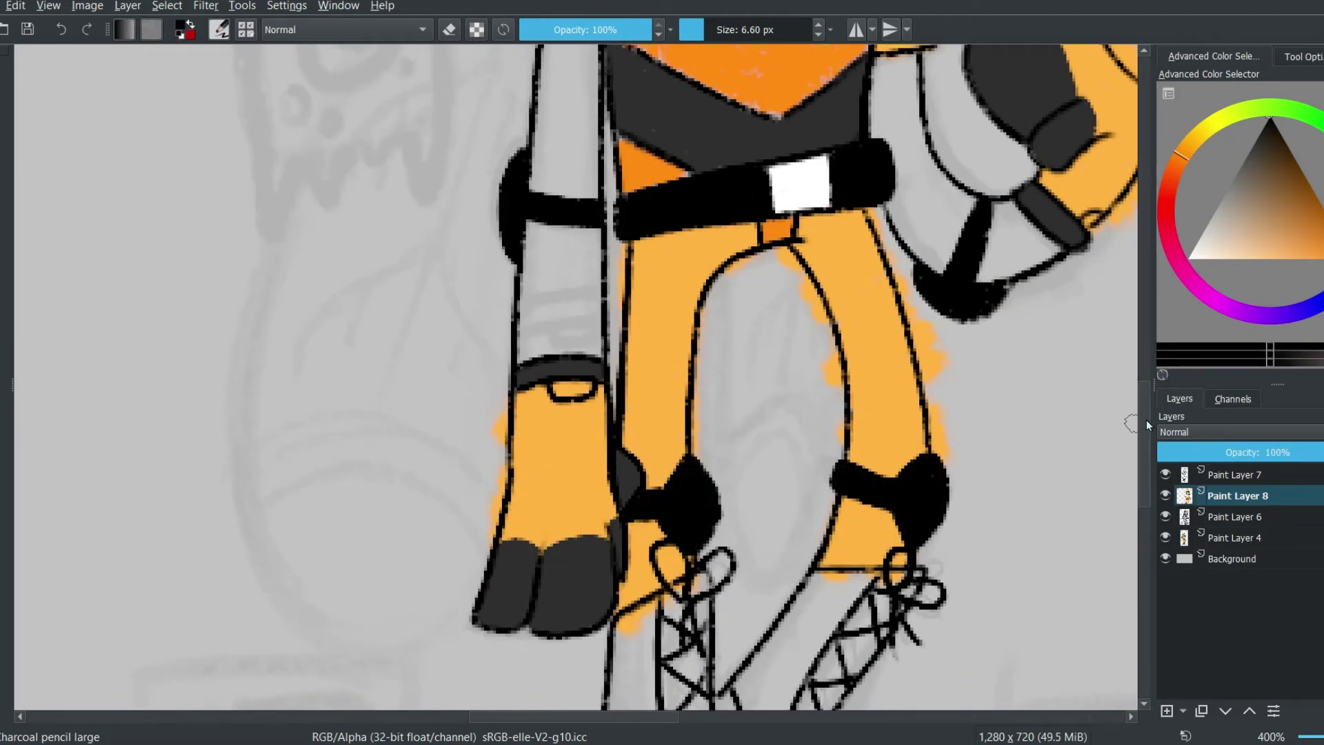
- Paint both boot shafts dark grey and their toes and soles black
{"action": "scroll", "coordinate": [1131, 428], "scroll_direction": "down", "scroll_amount": 5}
{"action": "mouse_move", "coordinate": [824, 297]}
{"action": "left_mouse_down"}
{"action": "mouse_move", "coordinate": [738, 441]}
{"action": "mouse_move", "coordinate": [792, 390]}
{"action": "mouse_move", "coordinate": [829, 296]}
{"action": "mouse_move", "coordinate": [879, 293]}
{"action": "left_mouse_up"}
{"action": "mouse_move", "coordinate": [645, 317]}
{"action": "left_mouse_down"}
{"action": "mouse_move", "coordinate": [627, 483]}
{"action": "mouse_move", "coordinate": [662, 593]}
{"action": "mouse_move", "coordinate": [759, 551]}
{"action": "left_mouse_up"}
{"action": "left_click", "coordinate": [1268, 122]}
{"action": "mouse_move", "coordinate": [824, 523]}
{"action": "left_mouse_down"}
{"action": "mouse_move", "coordinate": [797, 546]}
{"action": "mouse_move", "coordinate": [821, 531]}
{"action": "mouse_move", "coordinate": [855, 579]}
{"action": "left_mouse_up"}
{"action": "scroll", "coordinate": [827, 538], "scroll_direction": "down", "scroll_amount": 3}
{"action": "mouse_move", "coordinate": [763, 465]}
{"action": "left_mouse_down"}
{"action": "mouse_move", "coordinate": [817, 531]}
{"action": "mouse_move", "coordinate": [763, 527]}
{"action": "mouse_move", "coordinate": [692, 490]}
{"action": "mouse_move", "coordinate": [607, 486]}
{"action": "left_mouse_up"}
{"action": "scroll", "coordinate": [971, 439], "scroll_direction": "up", "scroll_amount": 3}
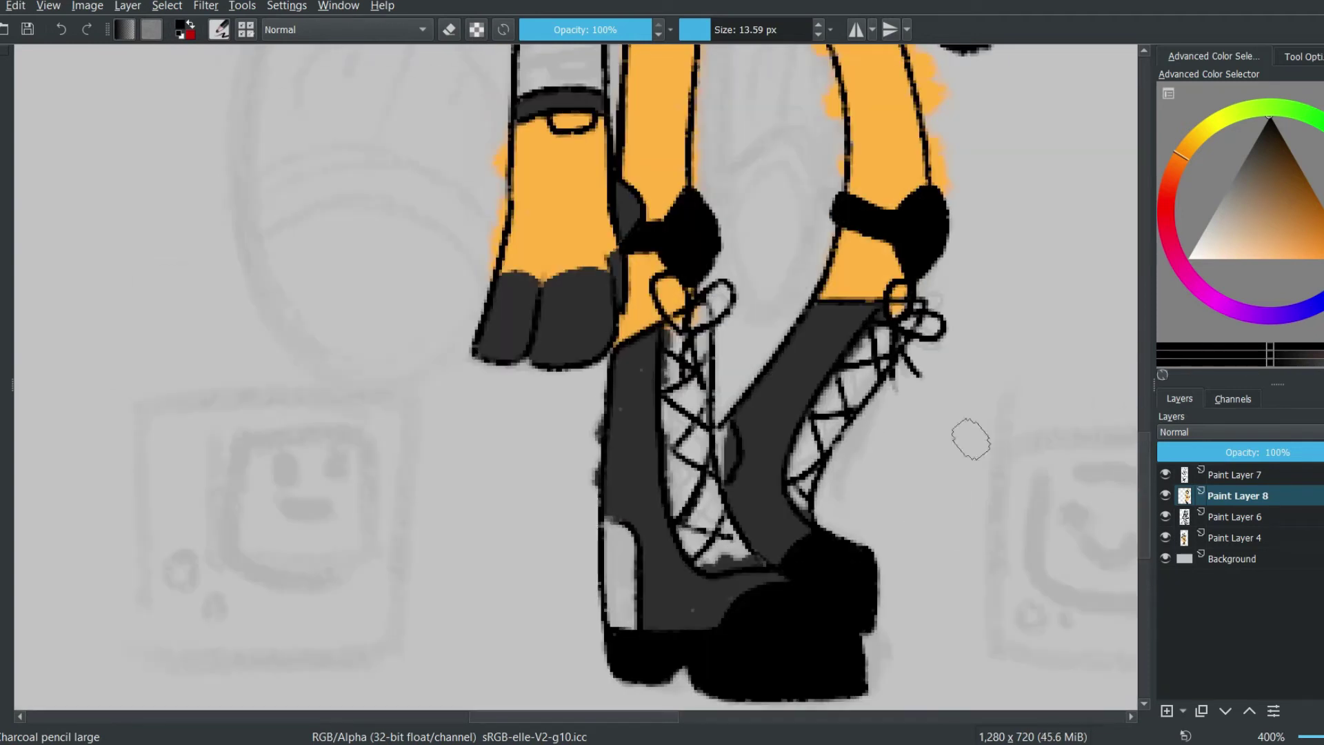
- Fill the lacing panels and heel patches of the boots darker orange with a 7.21 px brush
{"action": "left_click", "coordinate": [690, 345], "text": "ctrl"}
{"action": "mouse_move", "coordinate": [689, 324]}
{"action": "left_mouse_down"}
{"action": "mouse_move", "coordinate": [680, 511]}
{"action": "mouse_move", "coordinate": [711, 467]}
{"action": "left_mouse_up"}
{"action": "left_click_drag", "start_coordinate": [916, 308], "coordinate": [800, 458]}
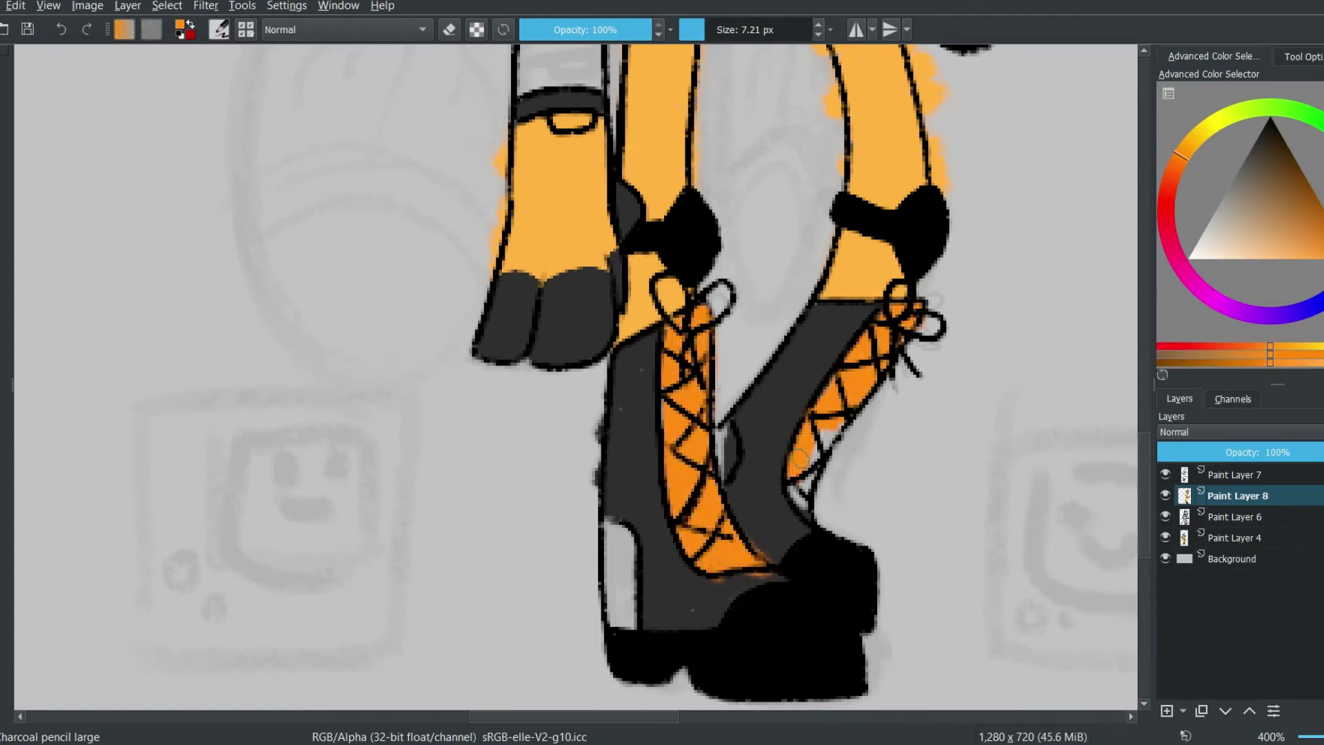
{"action": "mouse_move", "coordinate": [800, 389]}
{"action": "left_mouse_down"}
{"action": "mouse_move", "coordinate": [414, 276]}
{"action": "mouse_move", "coordinate": [709, 229]}
{"action": "left_mouse_up"}
{"action": "mouse_move", "coordinate": [524, 369]}
{"action": "left_mouse_down"}
{"action": "mouse_move", "coordinate": [520, 472]}
{"action": "mouse_move", "coordinate": [534, 392]}
{"action": "left_mouse_up"}
- Paint both antenna stalks dark grey and brush the same grey over the inner ends of the orange antenna tips
{"action": "left_click", "coordinate": [650, 421], "text": "ctrl"}
{"action": "key", "text": "minus"}
{"action": "left_click_drag", "start_coordinate": [1132, 414], "coordinate": [1148, 269]}
{"action": "key", "text": "plus"}
{"action": "left_click_drag", "start_coordinate": [542, 438], "coordinate": [567, 200]}
{"action": "left_click_drag", "start_coordinate": [654, 221], "coordinate": [359, 220]}
{"action": "mouse_move", "coordinate": [621, 290]}
{"action": "left_mouse_down"}
{"action": "mouse_move", "coordinate": [655, 196]}
{"action": "mouse_move", "coordinate": [720, 311]}
{"action": "left_mouse_up"}
{"action": "mouse_move", "coordinate": [563, 331]}
{"action": "left_mouse_down"}
{"action": "mouse_move", "coordinate": [552, 366]}
{"action": "mouse_move", "coordinate": [559, 318]}
{"action": "left_mouse_up"}
{"action": "left_click_drag", "start_coordinate": [254, 435], "coordinate": [252, 344]}
- Switch to the Blender Basic brush at 9.30 px and blend the grey into the orange on both antenna tips
{"action": "right_click", "coordinate": [786, 455]}
{"action": "left_click", "coordinate": [692, 424]}
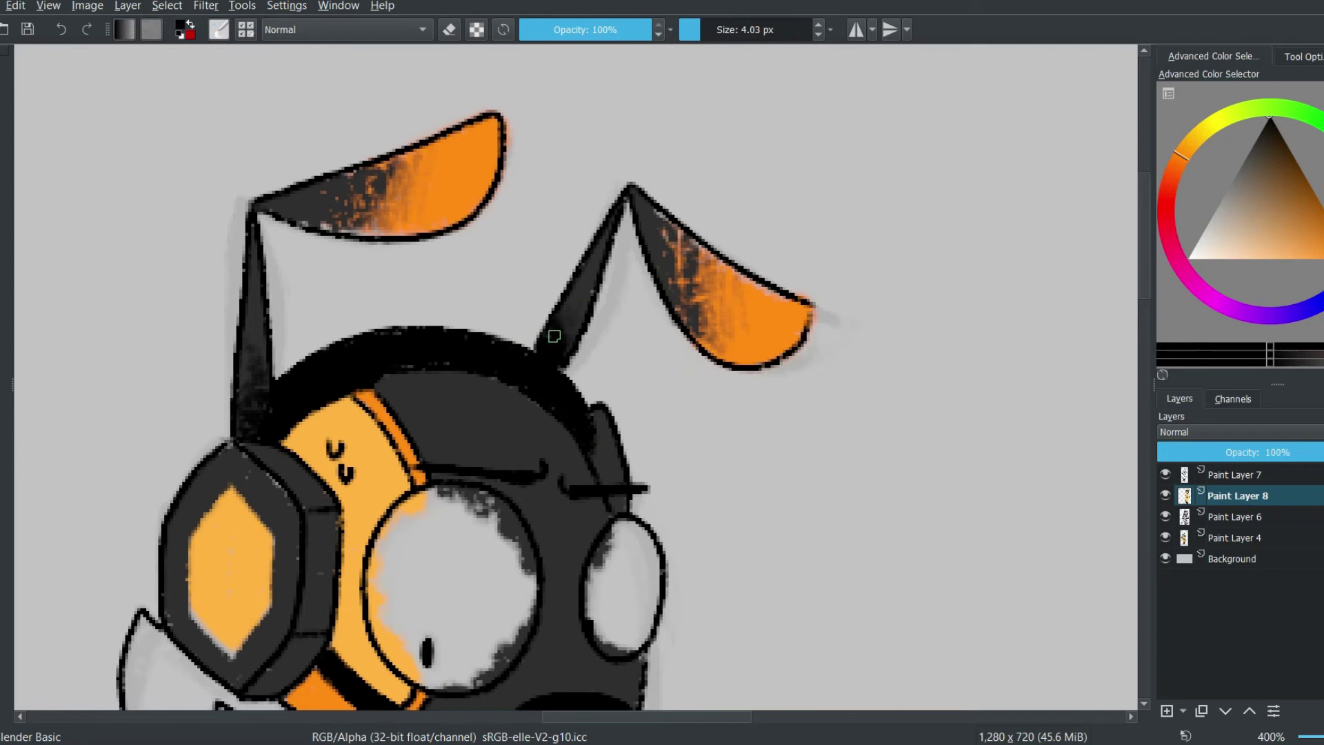
{"action": "left_click_drag", "start_coordinate": [711, 37], "coordinate": [715, 37]}
{"action": "mouse_move", "coordinate": [641, 203]}
{"action": "left_mouse_down"}
{"action": "mouse_move", "coordinate": [697, 303]}
{"action": "mouse_move", "coordinate": [663, 235]}
{"action": "left_mouse_up"}
{"action": "left_click_drag", "start_coordinate": [476, 276], "coordinate": [766, 284]}
{"action": "mouse_move", "coordinate": [641, 179]}
{"action": "left_mouse_down"}
{"action": "mouse_move", "coordinate": [683, 207]}
{"action": "mouse_move", "coordinate": [600, 228]}
{"action": "mouse_move", "coordinate": [662, 172]}
{"action": "left_mouse_up"}
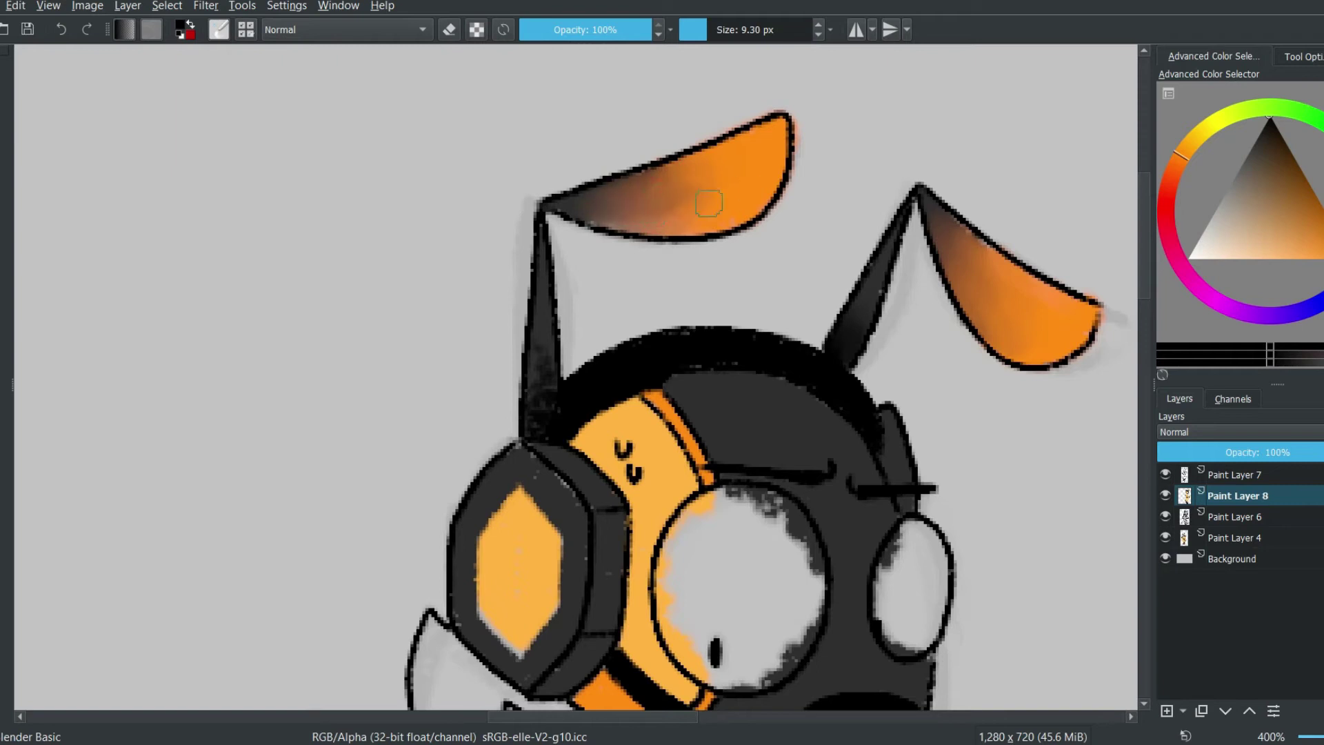
- Repaint the near antenna tip's inner end dark grey with the Pencil-2 brush and blend it into the orange with Blender Basic
{"action": "right_click", "coordinate": [836, 295]}
{"action": "left_click", "coordinate": [737, 352]}
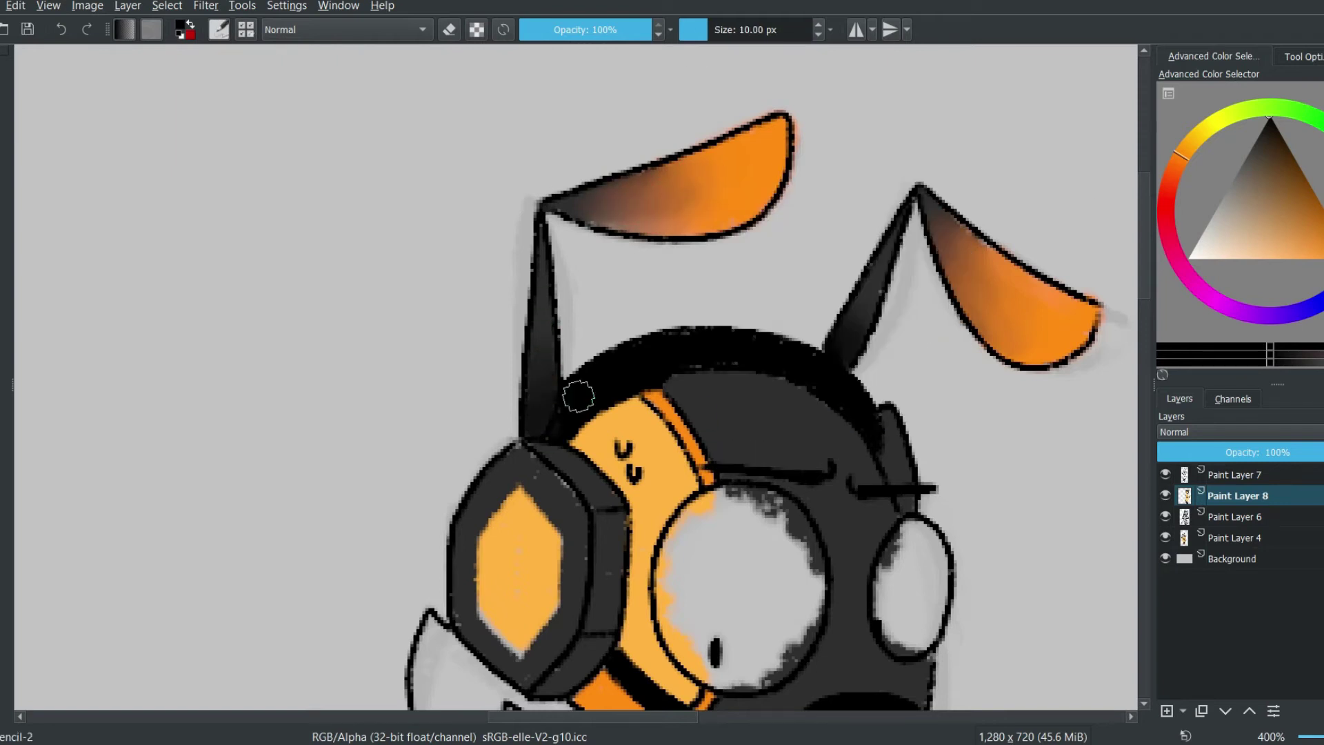
{"action": "left_click", "coordinate": [660, 372], "text": "ctrl"}
{"action": "mouse_move", "coordinate": [683, 225]}
{"action": "left_mouse_down"}
{"action": "mouse_move", "coordinate": [596, 218]}
{"action": "mouse_move", "coordinate": [690, 200]}
{"action": "mouse_move", "coordinate": [669, 206]}
{"action": "mouse_move", "coordinate": [695, 169]}
{"action": "left_mouse_up"}
{"action": "left_click", "coordinate": [555, 203], "text": "ctrl"}
{"action": "right_click", "coordinate": [715, 193]}
{"action": "left_click", "coordinate": [668, 172]}
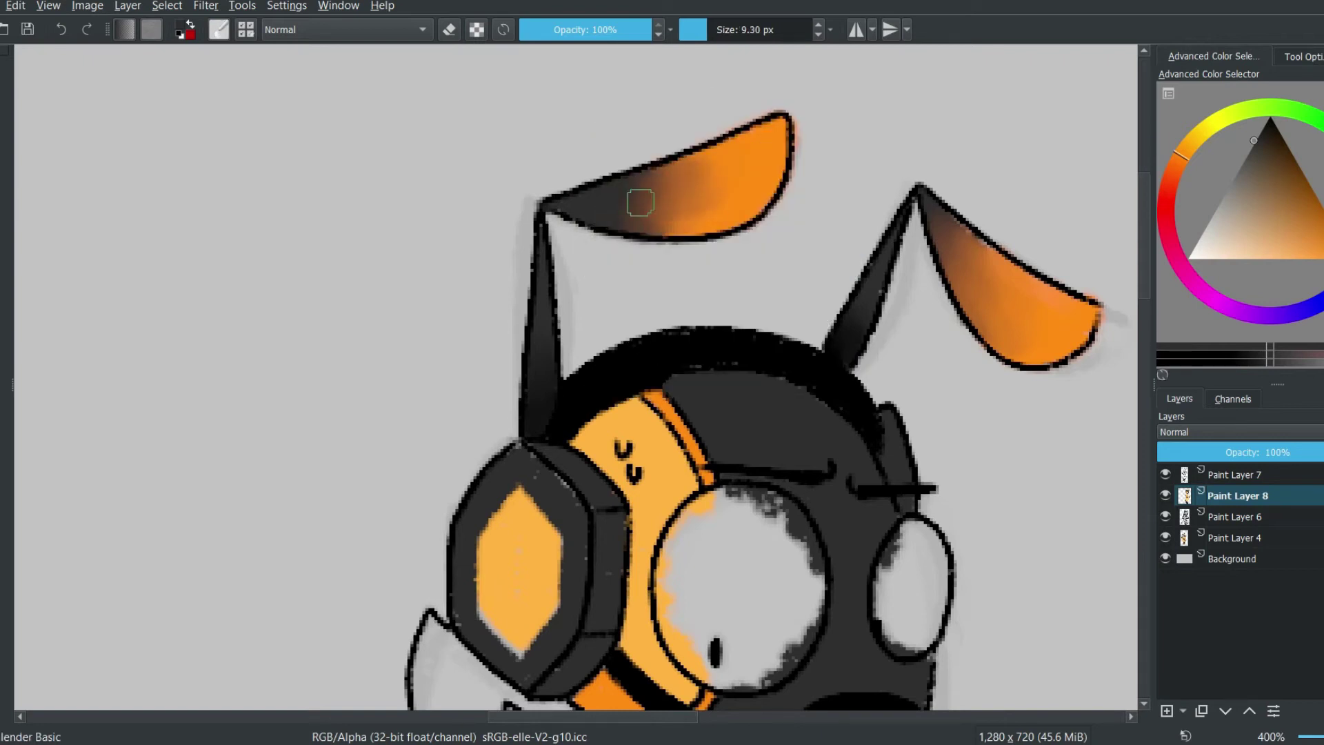
{"action": "left_click_drag", "start_coordinate": [701, 225], "coordinate": [573, 206]}
{"action": "left_click_drag", "start_coordinate": [717, 172], "coordinate": [564, 203]}
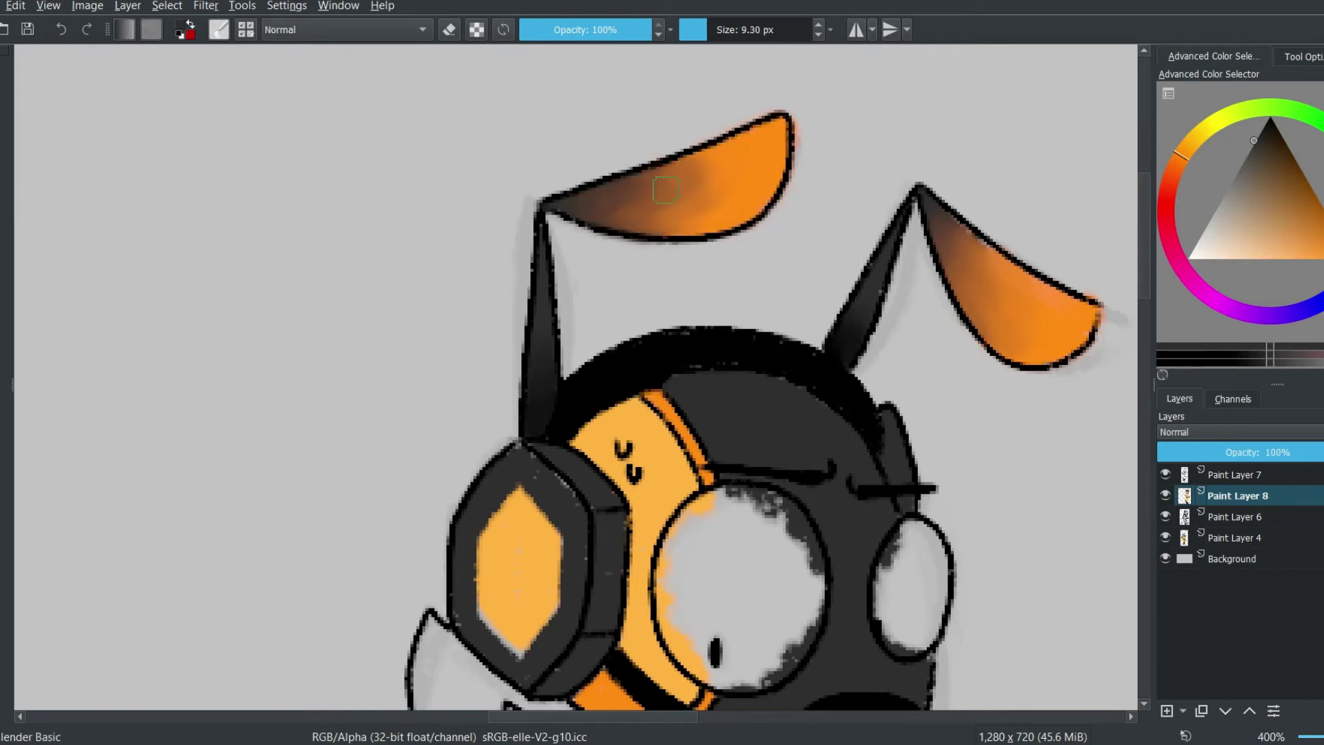
- Sample the cream colour from the small reference character and fill the whole fur collar with it
{"action": "scroll", "coordinate": [676, 194], "scroll_direction": "down", "scroll_amount": 4}
{"action": "scroll", "coordinate": [173, 276], "scroll_direction": "up", "scroll_amount": 2}
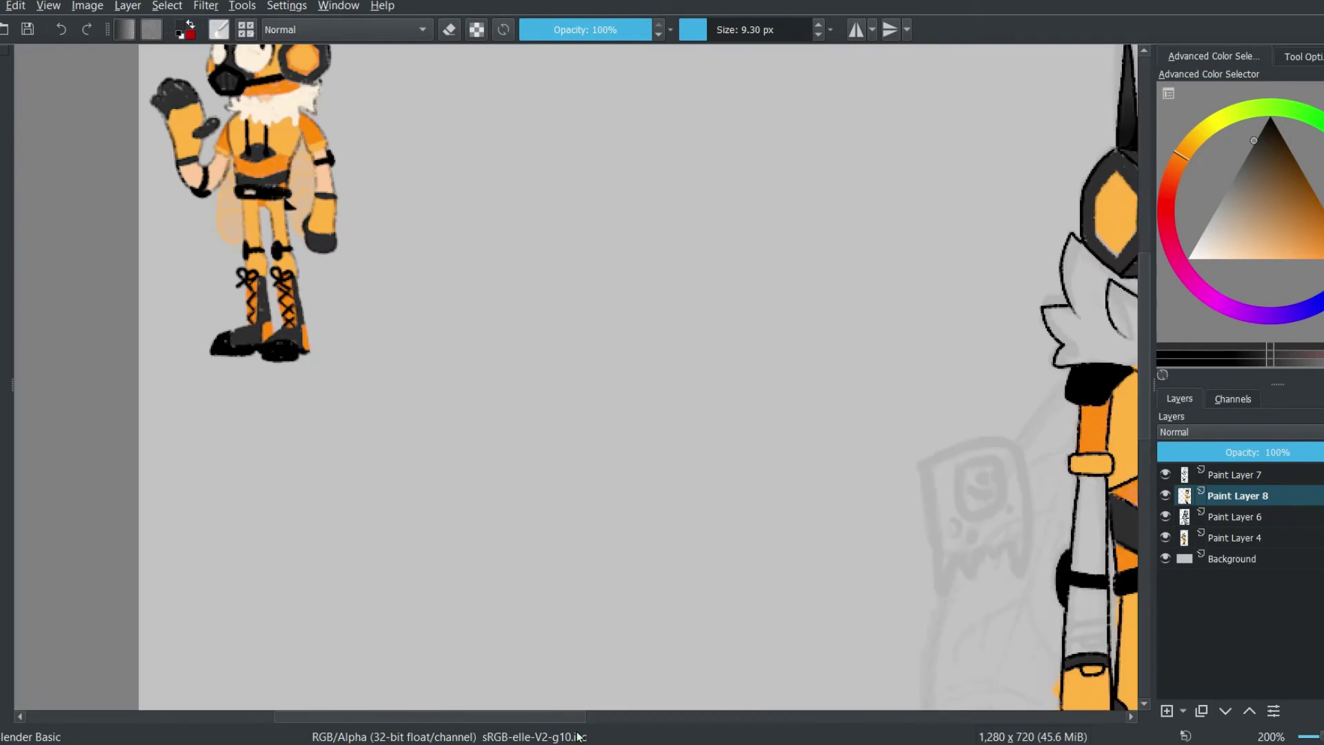
{"action": "left_click", "coordinate": [381, 84], "text": "ctrl"}
{"action": "scroll", "coordinate": [381, 84], "scroll_direction": "right", "scroll_amount": 10}
{"action": "scroll", "coordinate": [792, 138], "scroll_direction": "up", "scroll_amount": 2}
{"action": "mouse_move", "coordinate": [580, 221]}
{"action": "left_mouse_down"}
{"action": "mouse_move", "coordinate": [685, 307]}
{"action": "mouse_move", "coordinate": [565, 221]}
{"action": "mouse_move", "coordinate": [496, 276]}
{"action": "mouse_move", "coordinate": [449, 279]}
{"action": "mouse_move", "coordinate": [482, 307]}
{"action": "mouse_move", "coordinate": [559, 165]}
{"action": "mouse_move", "coordinate": [645, 227]}
{"action": "mouse_move", "coordinate": [793, 290]}
{"action": "mouse_move", "coordinate": [959, 306]}
{"action": "mouse_move", "coordinate": [759, 424]}
{"action": "mouse_move", "coordinate": [718, 386]}
{"action": "mouse_move", "coordinate": [866, 349]}
{"action": "mouse_move", "coordinate": [879, 414]}
{"action": "left_mouse_up"}
{"action": "key", "text": "bracketleft"}
{"action": "key", "text": "bracketleft"}
{"action": "key", "text": "bracketleft"}
{"action": "key", "text": "bracketleft"}
{"action": "key", "text": "bracketright"}
{"action": "key", "text": "bracketright"}
{"action": "left_click_drag", "start_coordinate": [673, 261], "coordinate": [536, 275]}
- Paint the exposed neck patch peach with a 5.47 px brush, and both bare arms with a larger one
{"action": "left_click", "coordinate": [926, 367], "text": "ctrl"}
{"action": "key", "text": "bracketleft"}
{"action": "mouse_move", "coordinate": [631, 406]}
{"action": "left_mouse_down"}
{"action": "mouse_move", "coordinate": [483, 345]}
{"action": "mouse_move", "coordinate": [551, 207]}
{"action": "mouse_move", "coordinate": [637, 343]}
{"action": "left_mouse_up"}
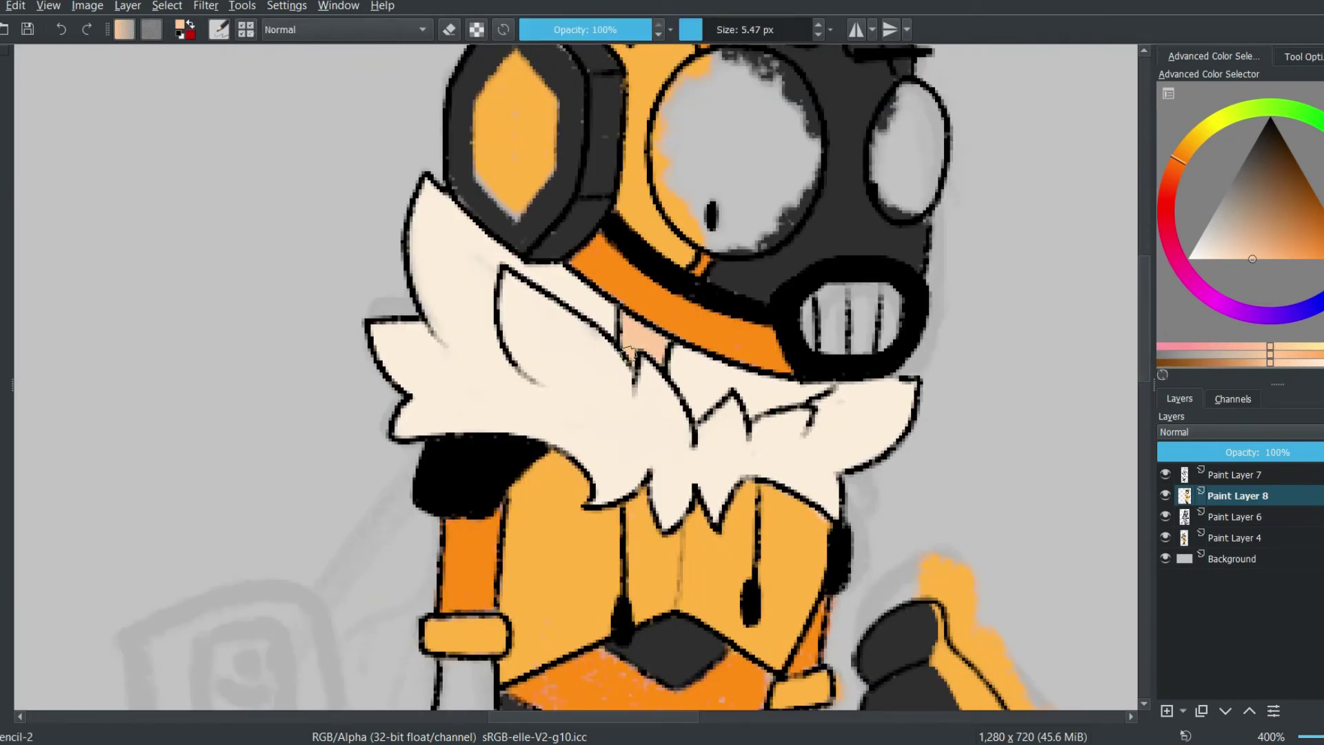
{"action": "scroll", "coordinate": [627, 353], "scroll_direction": "down", "scroll_amount": 5}
{"action": "key", "text": "bracketright"}
{"action": "key", "text": "bracketright"}
{"action": "mouse_move", "coordinate": [450, 276]}
{"action": "left_mouse_down"}
{"action": "mouse_move", "coordinate": [449, 385]}
{"action": "mouse_move", "coordinate": [483, 396]}
{"action": "mouse_move", "coordinate": [454, 245]}
{"action": "mouse_move", "coordinate": [477, 225]}
{"action": "mouse_move", "coordinate": [477, 333]}
{"action": "mouse_move", "coordinate": [425, 437]}
{"action": "mouse_move", "coordinate": [458, 426]}
{"action": "mouse_move", "coordinate": [481, 364]}
{"action": "mouse_move", "coordinate": [450, 370]}
{"action": "mouse_move", "coordinate": [452, 435]}
{"action": "left_mouse_up"}
{"action": "scroll", "coordinate": [477, 334], "scroll_direction": "down", "scroll_amount": 3}
{"action": "mouse_move", "coordinate": [897, 318]}
{"action": "left_mouse_down"}
{"action": "mouse_move", "coordinate": [907, 355]}
{"action": "mouse_move", "coordinate": [779, 196]}
{"action": "mouse_move", "coordinate": [828, 324]}
{"action": "mouse_move", "coordinate": [807, 207]}
{"action": "left_mouse_up"}
- Repaint the smudged elbow straps and wrist bands in black and dark grey, and fill the gloves' small cutouts peach
{"action": "key", "text": "d"}
{"action": "left_click", "coordinate": [704, 30]}
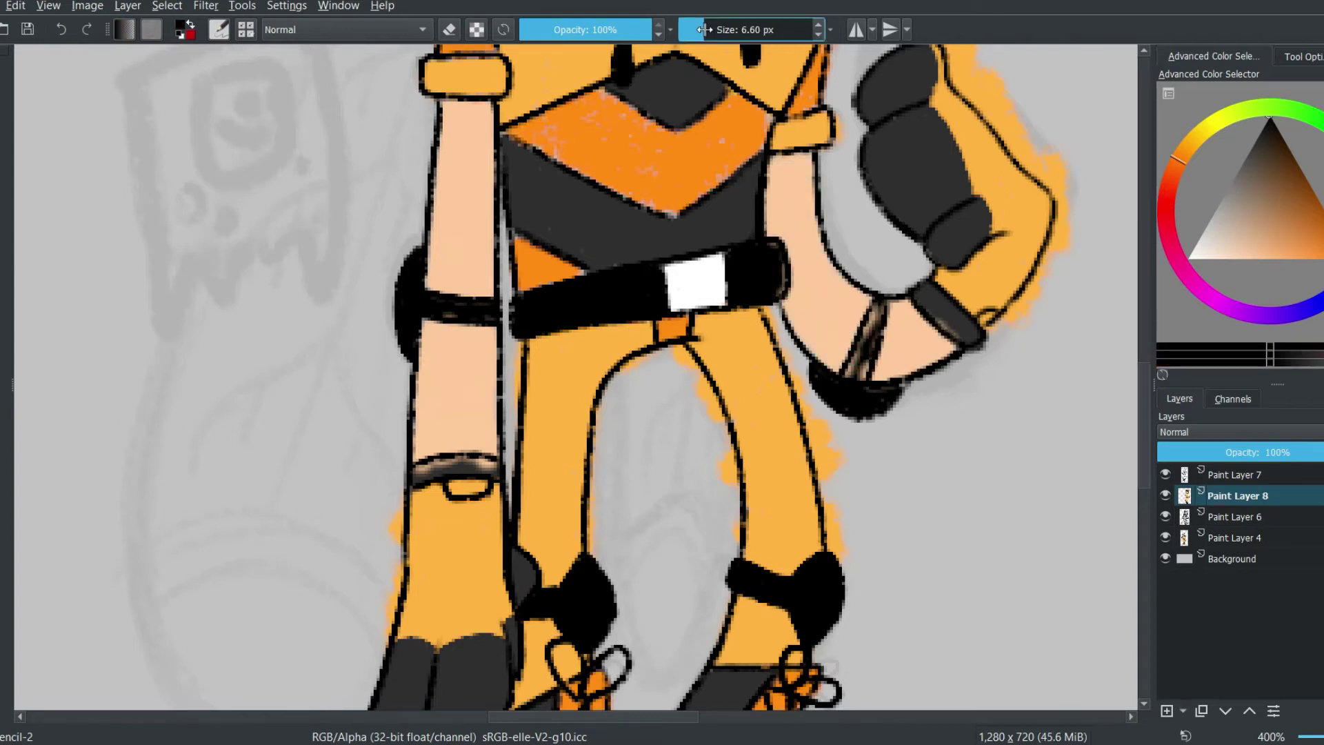
{"action": "left_click_drag", "start_coordinate": [880, 302], "coordinate": [863, 338]}
{"action": "left_click_drag", "start_coordinate": [780, 288], "coordinate": [759, 286]}
{"action": "left_click", "coordinate": [476, 172], "text": "ctrl"}
{"action": "left_click_drag", "start_coordinate": [455, 487], "coordinate": [481, 486]}
- Fill the specks in the torso's darker orange chevron at 12.65 px and retouch the adjoining dark grey edges at 4.96 px
{"action": "scroll", "coordinate": [1141, 330], "scroll_direction": "up", "scroll_amount": 5}
{"action": "left_click", "coordinate": [696, 54], "text": "ctrl"}
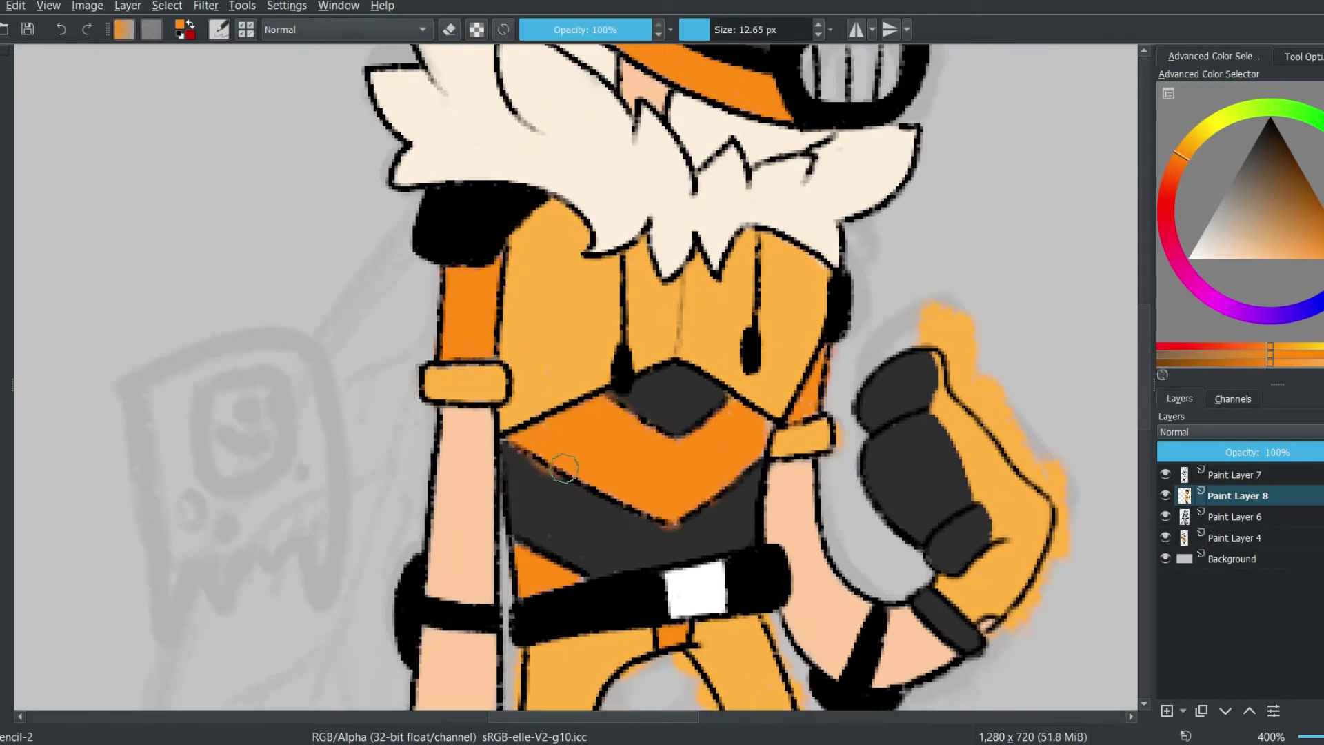
{"action": "left_click", "coordinate": [720, 511], "text": "ctrl"}
{"action": "key", "text": "bracketleft"}
{"action": "key", "text": "bracketleft"}
{"action": "key", "text": "bracketleft"}
{"action": "key", "text": "bracketleft"}
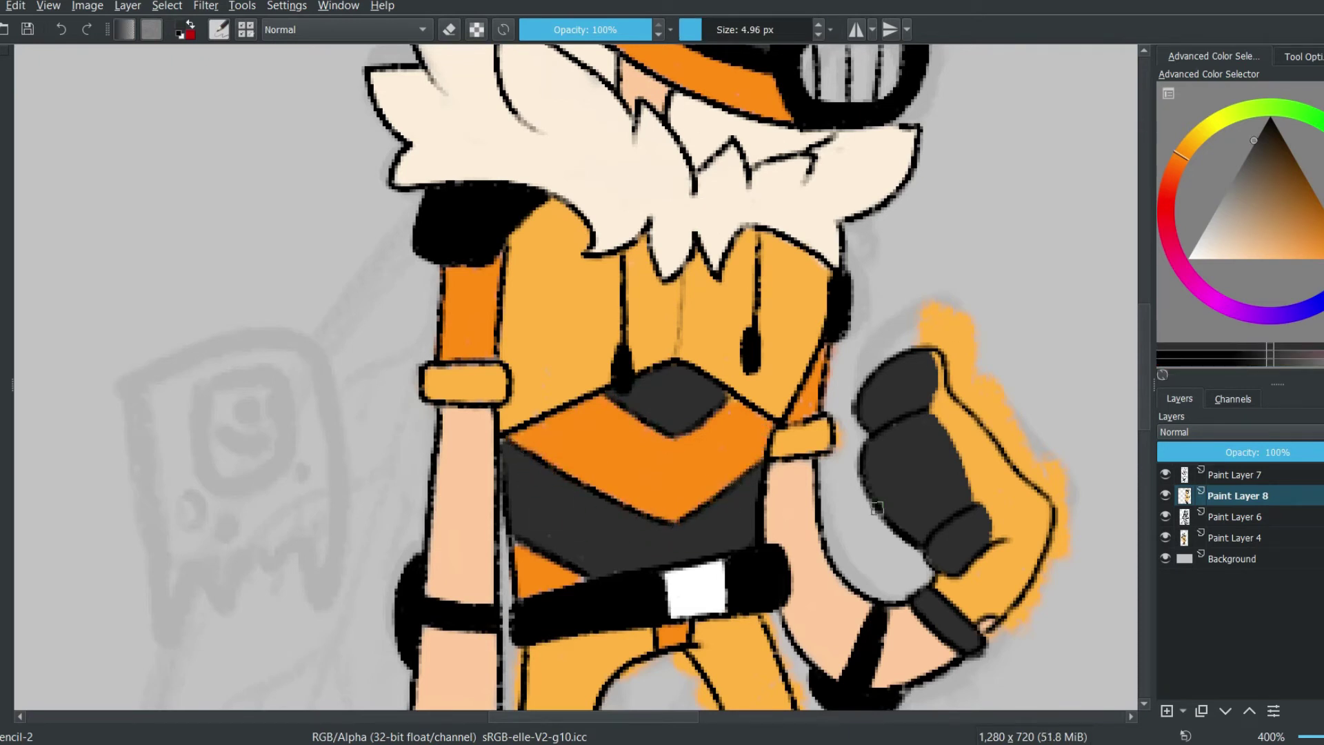
- With the Basic-1 brush in eraser mode, clear the light orange overspill around the raised glove at 17.86 px and the legs at 4.03 px
{"action": "left_click", "coordinate": [801, 400], "text": "ctrl"}
{"action": "left_click", "coordinate": [491, 353], "text": "ctrl"}
{"action": "scroll", "coordinate": [690, 414], "scroll_direction": "down", "scroll_amount": 5}
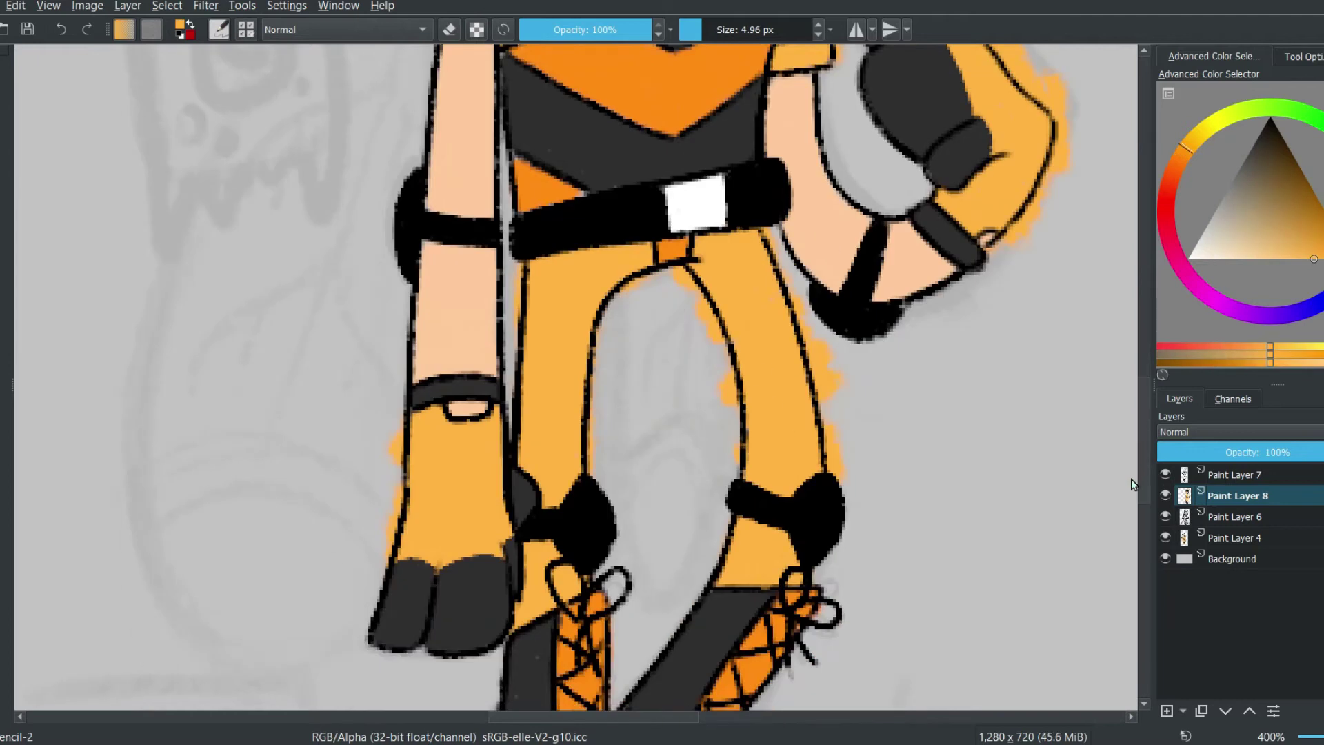
{"action": "scroll", "coordinate": [897, 276], "scroll_direction": "up", "scroll_amount": 3}
{"action": "key", "text": "e"}
{"action": "right_click", "coordinate": [858, 375]}
{"action": "left_click", "coordinate": [838, 304]}
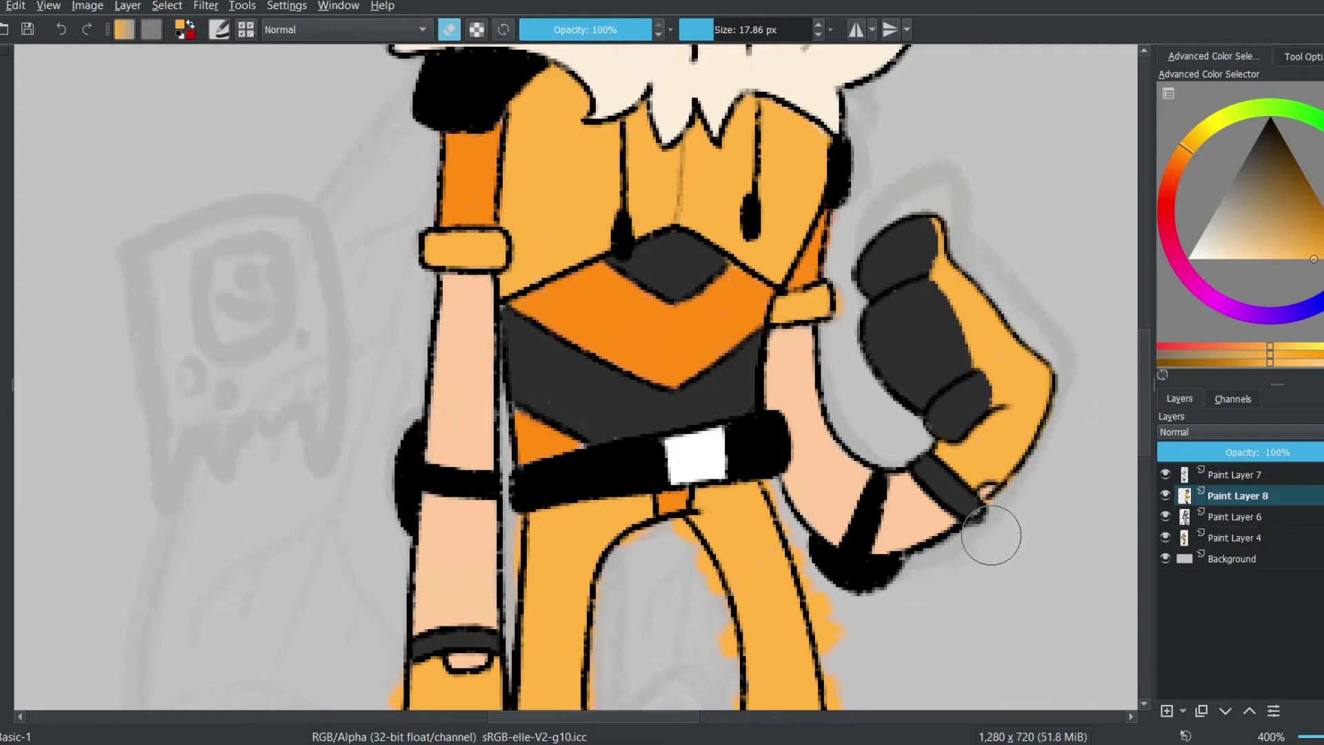
{"action": "scroll", "coordinate": [1112, 448], "scroll_direction": "down", "scroll_amount": 3}
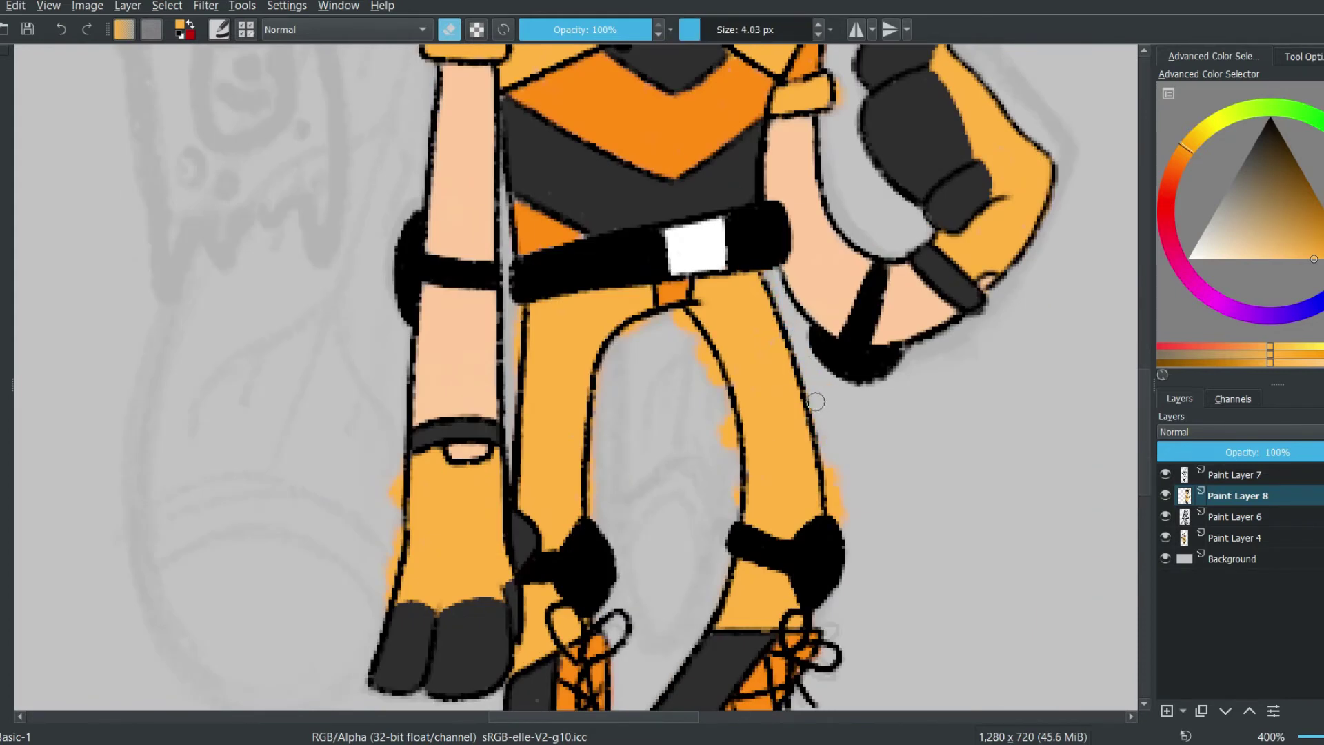
{"action": "scroll", "coordinate": [594, 496], "scroll_direction": "down", "scroll_amount": 5}
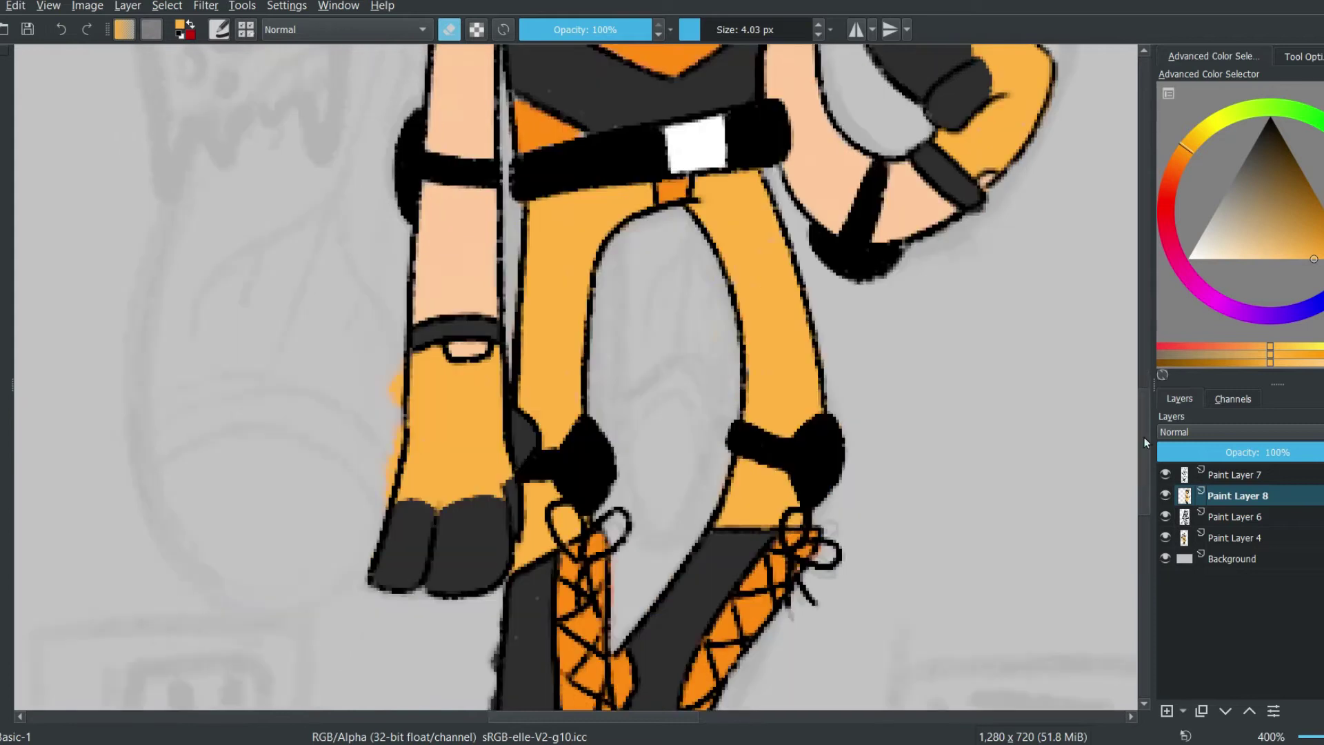
- Paint both round lenses of the mask cream up to their inked outlines
{"action": "scroll", "coordinate": [483, 503], "scroll_direction": "up", "scroll_amount": 4}
{"action": "scroll", "coordinate": [836, 504], "scroll_direction": "up", "scroll_amount": 6}
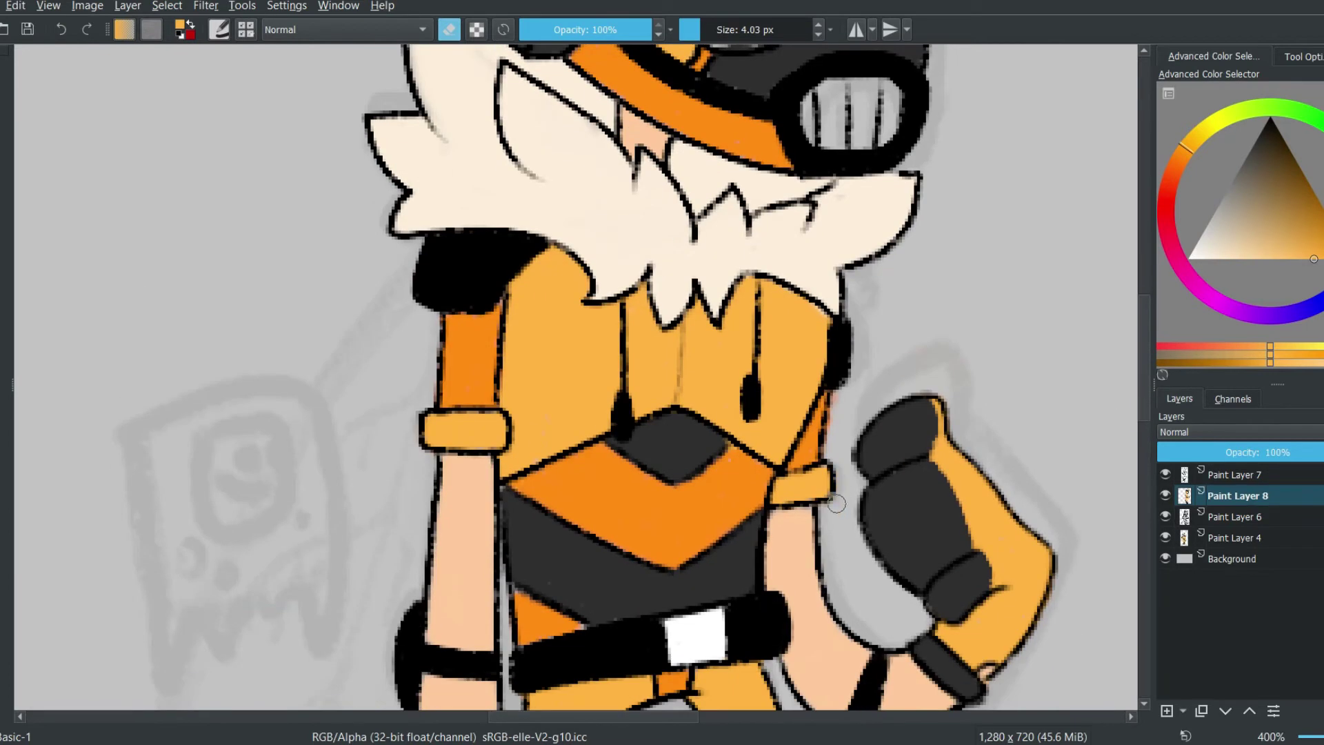
{"action": "scroll", "coordinate": [792, 276], "scroll_direction": "up", "scroll_amount": 10}
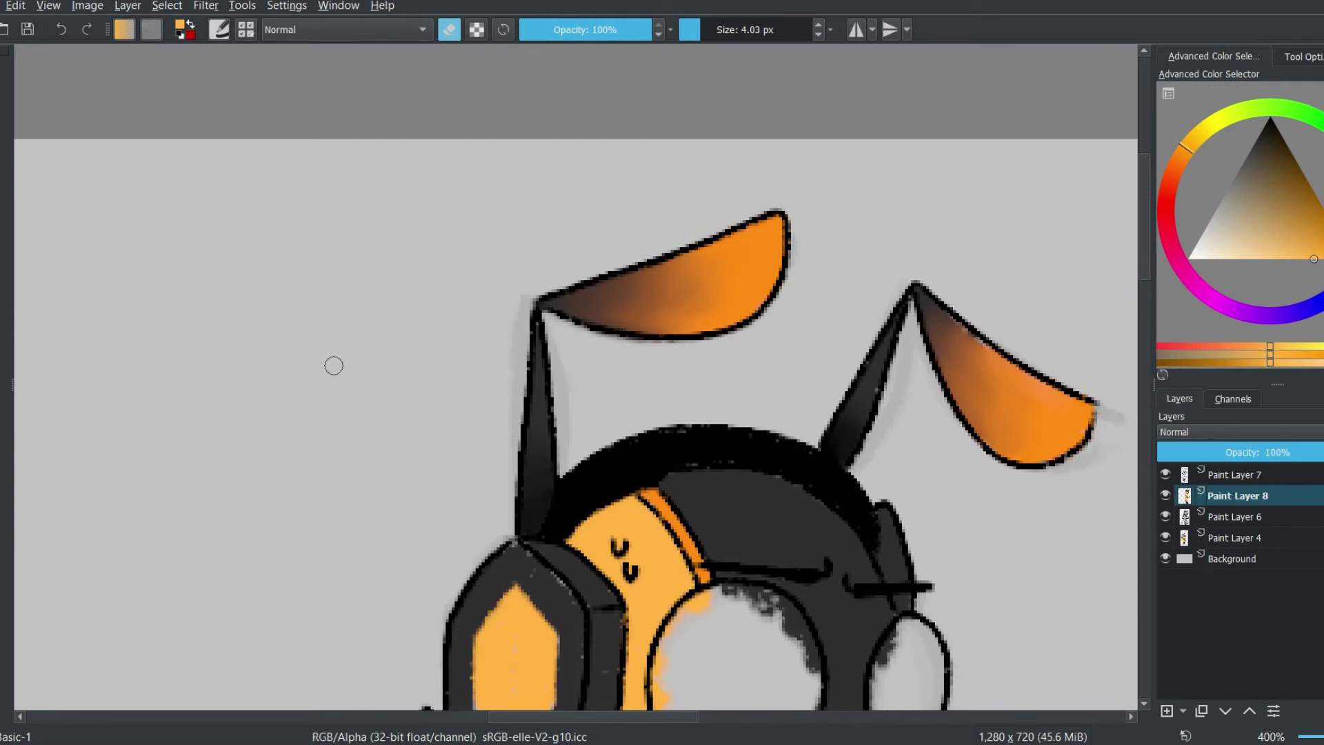
{"action": "scroll", "coordinate": [1000, 278], "scroll_direction": "down", "scroll_amount": 5}
{"action": "key", "text": "e"}
{"action": "key", "text": "x"}
{"action": "key", "text": "bracketright"}
{"action": "key", "text": "bracketright"}
{"action": "key", "text": "bracketright"}
{"action": "key", "text": "bracketright"}
{"action": "mouse_move", "coordinate": [724, 262]}
{"action": "left_mouse_down"}
{"action": "mouse_move", "coordinate": [704, 287]}
{"action": "mouse_move", "coordinate": [717, 386]}
{"action": "left_mouse_up"}
{"action": "key", "text": "ctrl+z"}
{"action": "mouse_move", "coordinate": [676, 311]}
{"action": "left_mouse_down"}
{"action": "mouse_move", "coordinate": [710, 274]}
{"action": "mouse_move", "coordinate": [754, 275]}
{"action": "mouse_move", "coordinate": [789, 301]}
{"action": "mouse_move", "coordinate": [774, 393]}
{"action": "mouse_move", "coordinate": [716, 414]}
{"action": "left_mouse_up"}
{"action": "mouse_move", "coordinate": [901, 330]}
{"action": "left_mouse_down"}
{"action": "mouse_move", "coordinate": [905, 373]}
{"action": "mouse_move", "coordinate": [917, 303]}
{"action": "left_mouse_up"}
- Fill the mask's mouth grille dark grey with a 9.30 px brush
{"action": "scroll", "coordinate": [990, 355], "scroll_direction": "down", "scroll_amount": 3}
{"action": "scroll", "coordinate": [851, 376], "scroll_direction": "up", "scroll_amount": 1}
{"action": "key", "text": "bracketleft"}
{"action": "key", "text": "bracketleft"}
{"action": "key", "text": "bracketleft"}
{"action": "left_click", "coordinate": [851, 376], "text": "ctrl"}
{"action": "mouse_move", "coordinate": [851, 377]}
{"action": "left_mouse_down"}
{"action": "mouse_move", "coordinate": [819, 379]}
{"action": "mouse_move", "coordinate": [836, 409]}
{"action": "mouse_move", "coordinate": [889, 374]}
{"action": "mouse_move", "coordinate": [818, 376]}
{"action": "left_mouse_up"}
{"action": "scroll", "coordinate": [818, 407], "scroll_direction": "down", "scroll_amount": 5}
{"action": "scroll", "coordinate": [818, 407], "scroll_direction": "up", "scroll_amount": 7}
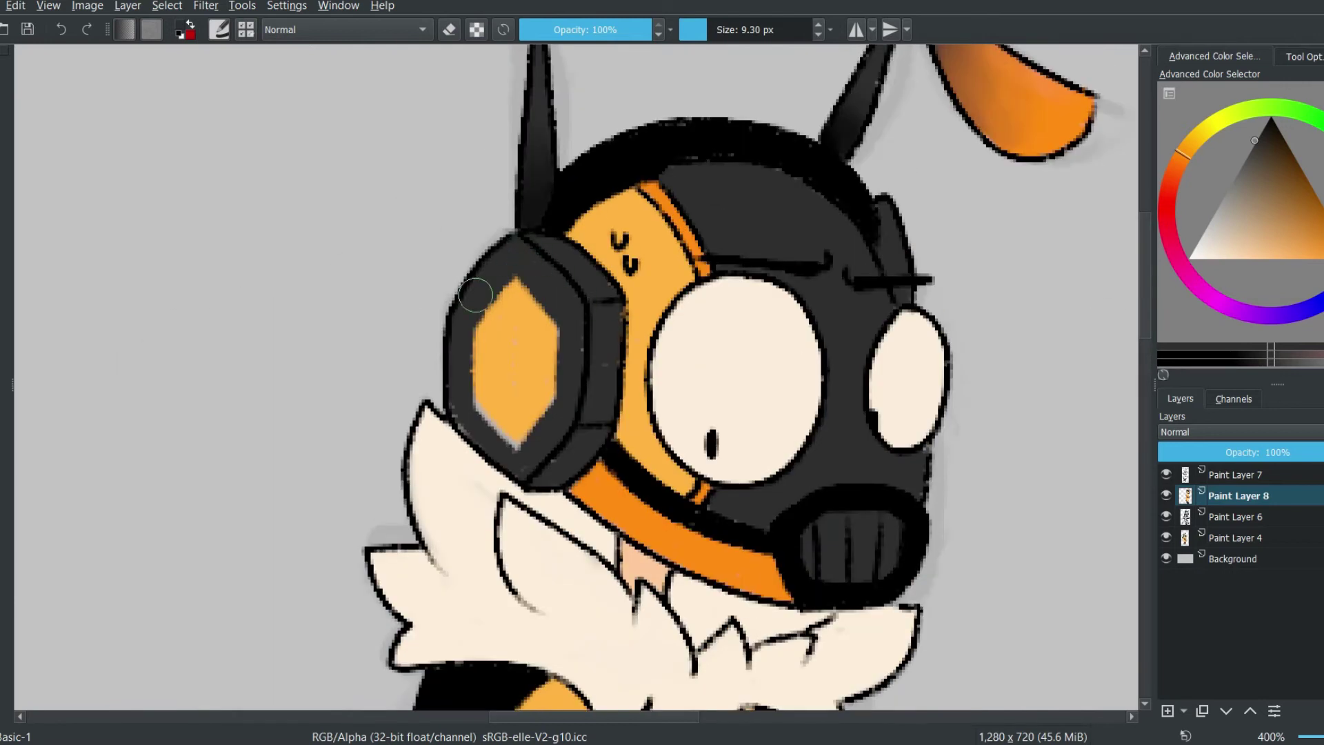
- Edge the light orange hexagon on the ear cup with a darker orange border at 2.24 px
{"action": "key", "text": "bracketleft"}
{"action": "key", "text": "bracketleft"}
{"action": "key", "text": "bracketleft"}
{"action": "key", "text": "bracketleft"}
{"action": "left_click", "coordinate": [540, 334], "text": "ctrl"}
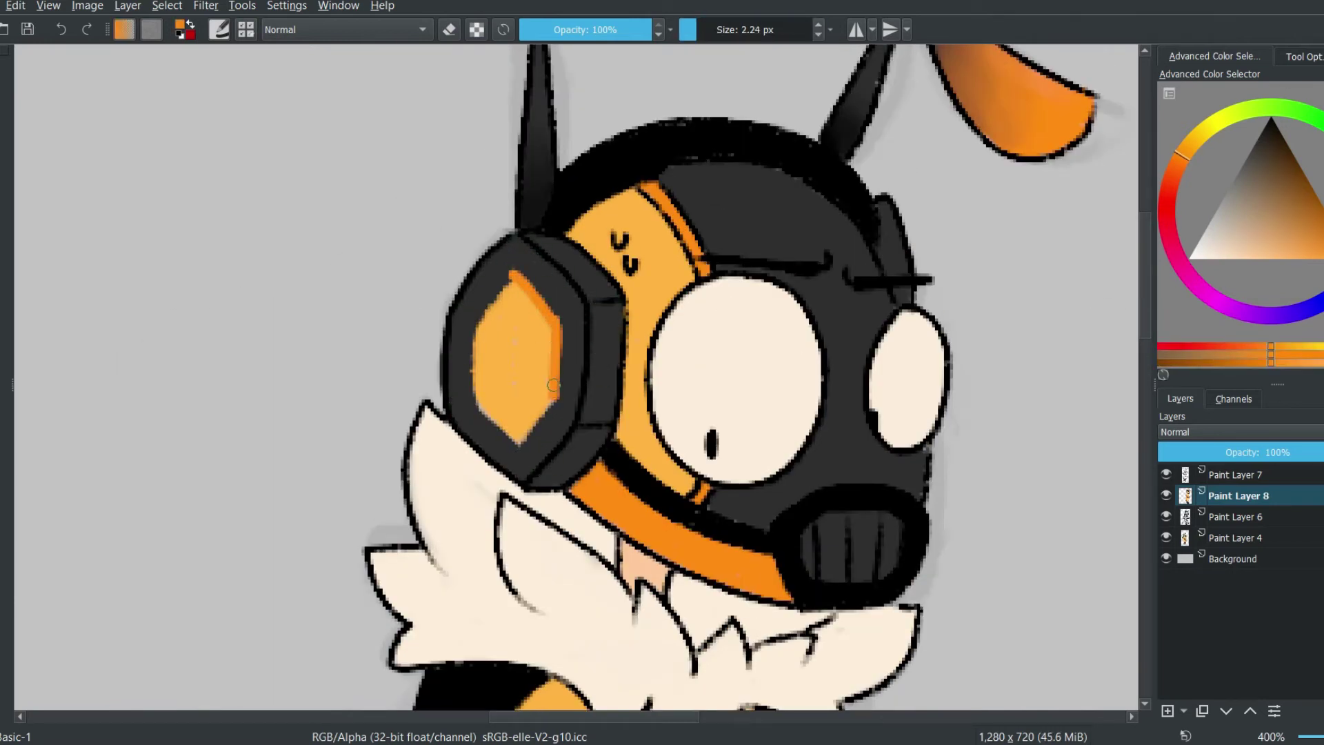
{"action": "left_click", "coordinate": [498, 382], "text": "ctrl"}
{"action": "scroll", "coordinate": [498, 382], "scroll_direction": "down", "scroll_amount": 10}
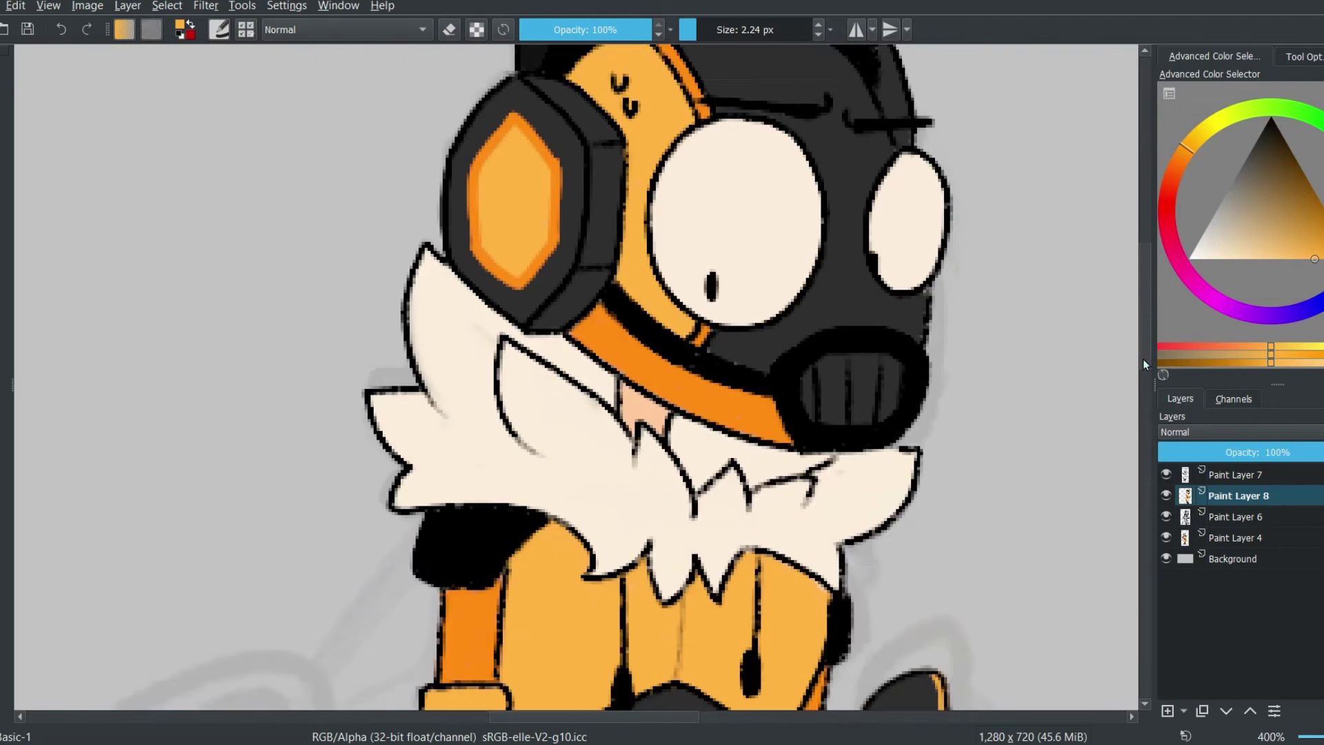
- Retouch the far antenna's stalk in dark grey and blend it with the Blender Basic brush at 9.30 px
{"action": "left_click", "coordinate": [1317, 739]}
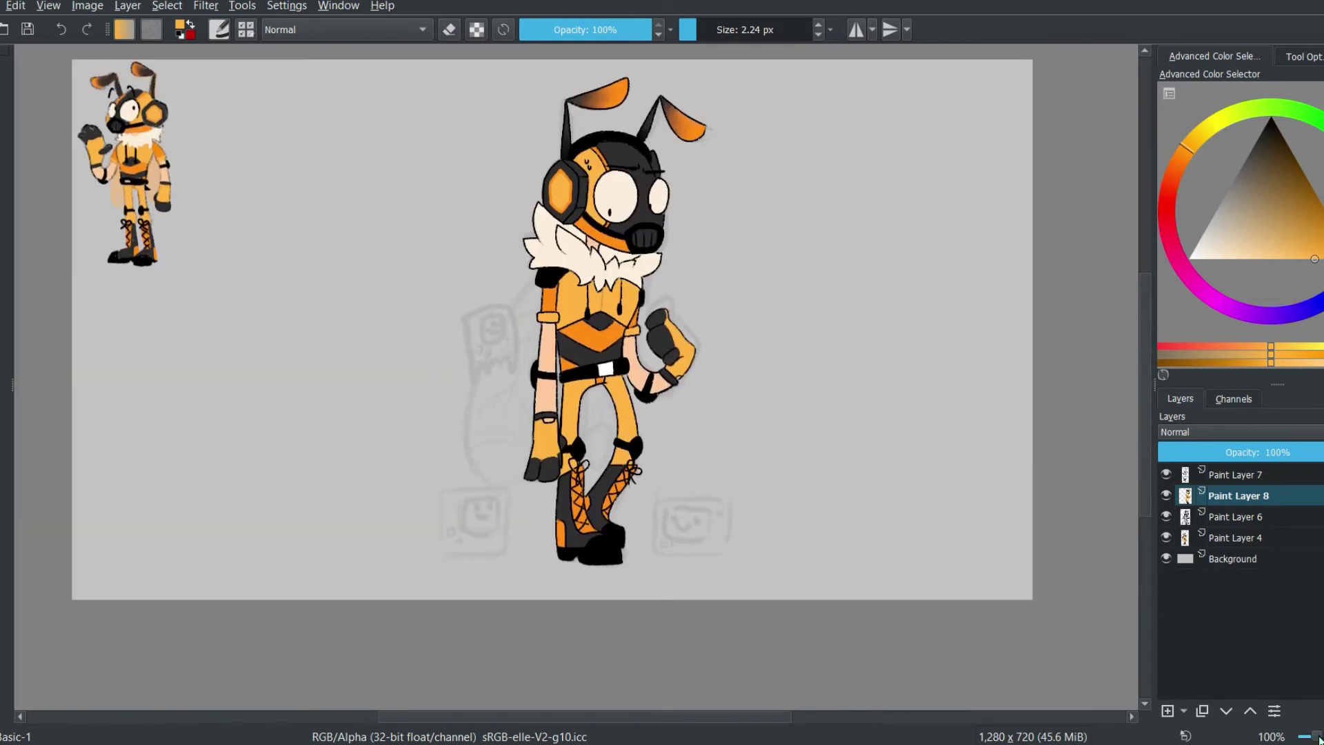
{"action": "scroll", "coordinate": [577, 502], "scroll_direction": "up", "scroll_amount": 4}
{"action": "scroll", "coordinate": [1143, 450], "scroll_direction": "up", "scroll_amount": 10}
{"action": "left_click", "coordinate": [823, 334], "text": "ctrl"}
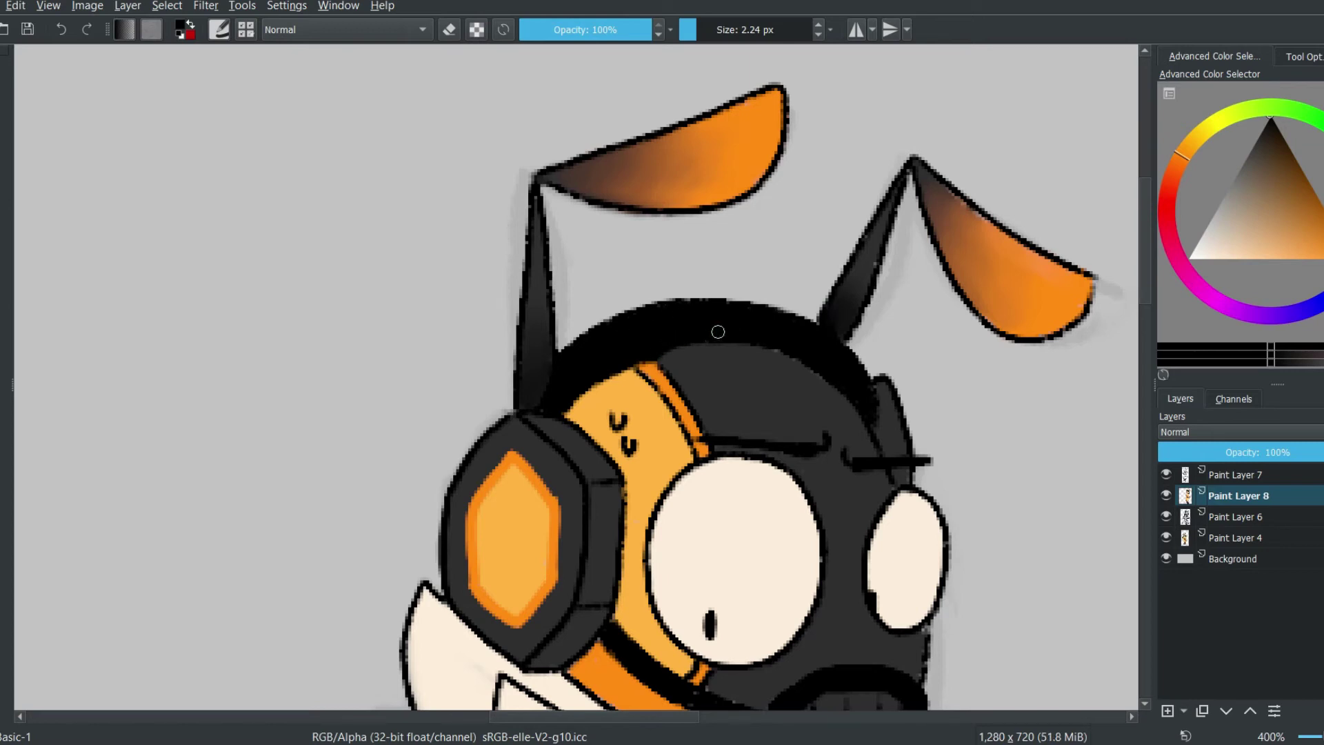
{"action": "right_click", "coordinate": [832, 513]}
{"action": "left_click", "coordinate": [816, 387]}
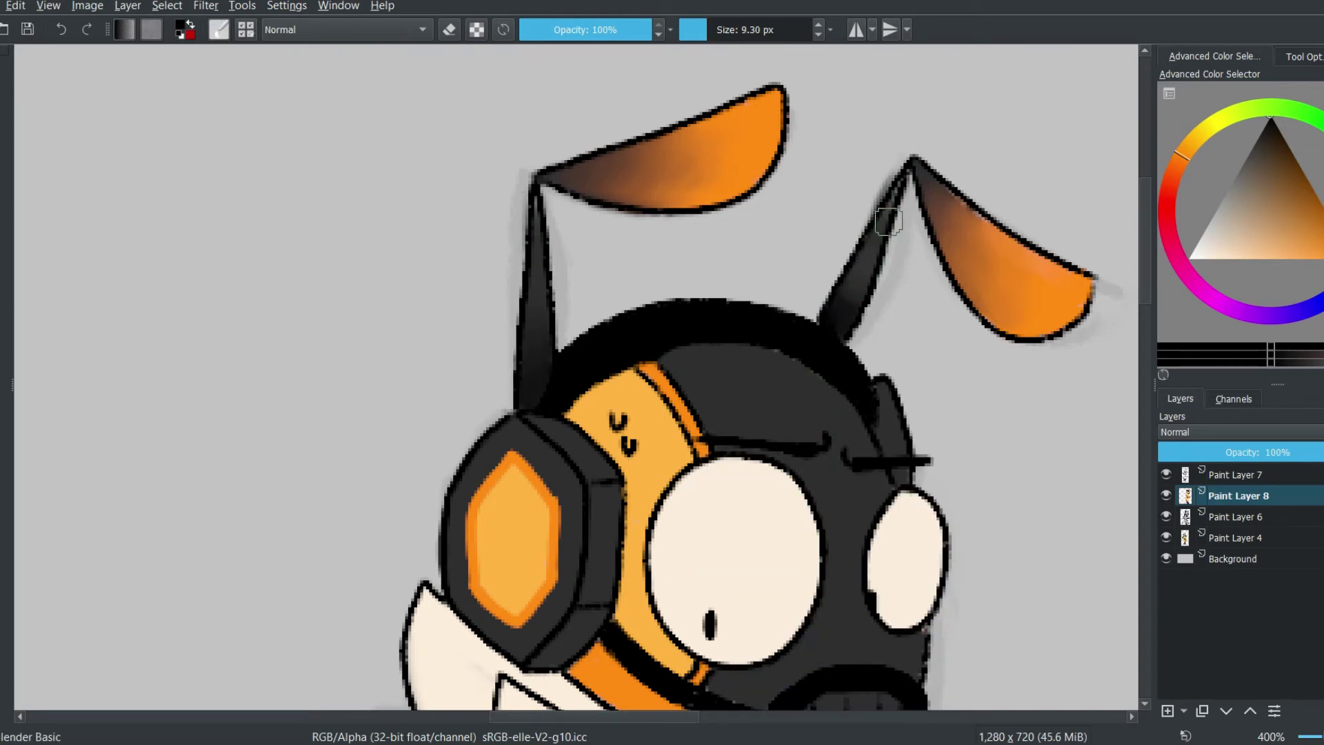
- Hide Paint Layer 6 and clean the antennae's edges with the Basic-1 brush in eraser mode at 0.91 px
{"action": "left_click", "coordinate": [1165, 516]}
{"action": "right_click", "coordinate": [406, 366]}
{"action": "left_click", "coordinate": [448, 283]}
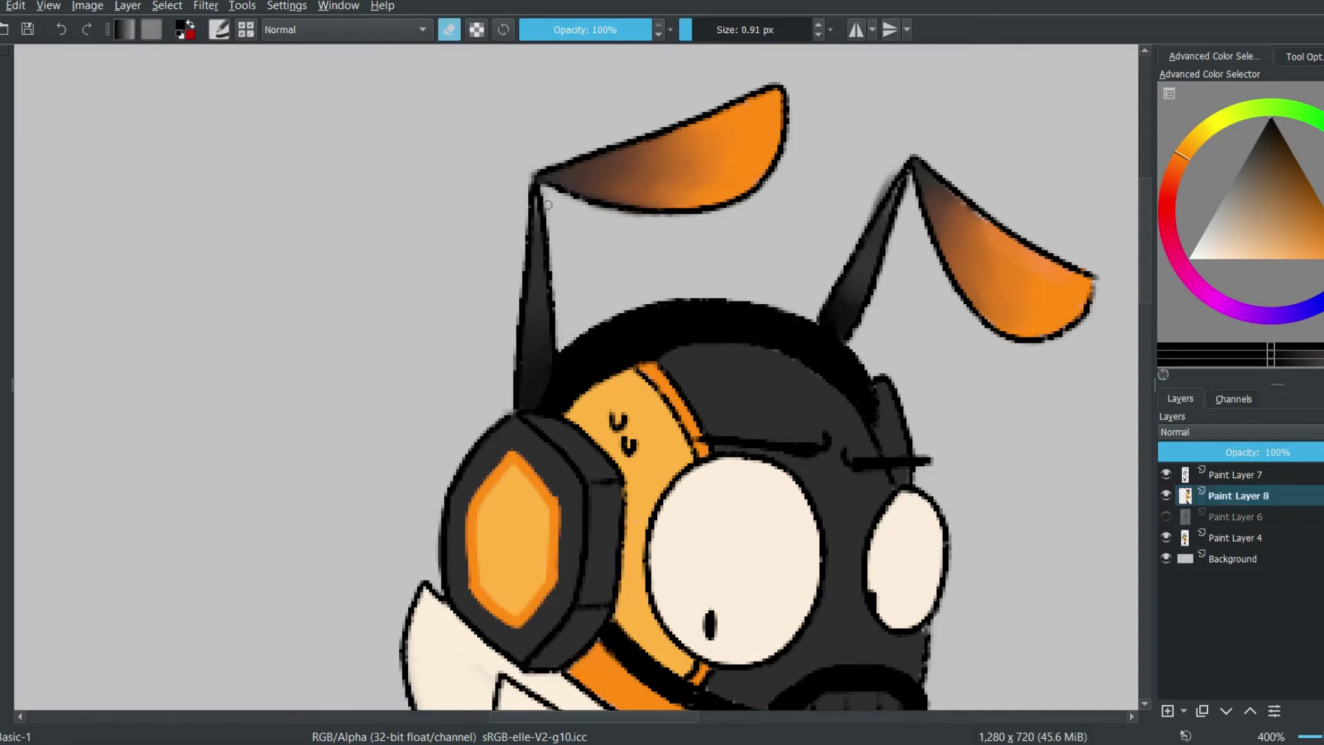
{"action": "scroll", "coordinate": [917, 216], "scroll_direction": "down", "scroll_amount": 4}
{"action": "scroll", "coordinate": [857, 267], "scroll_direction": "up", "scroll_amount": 3}
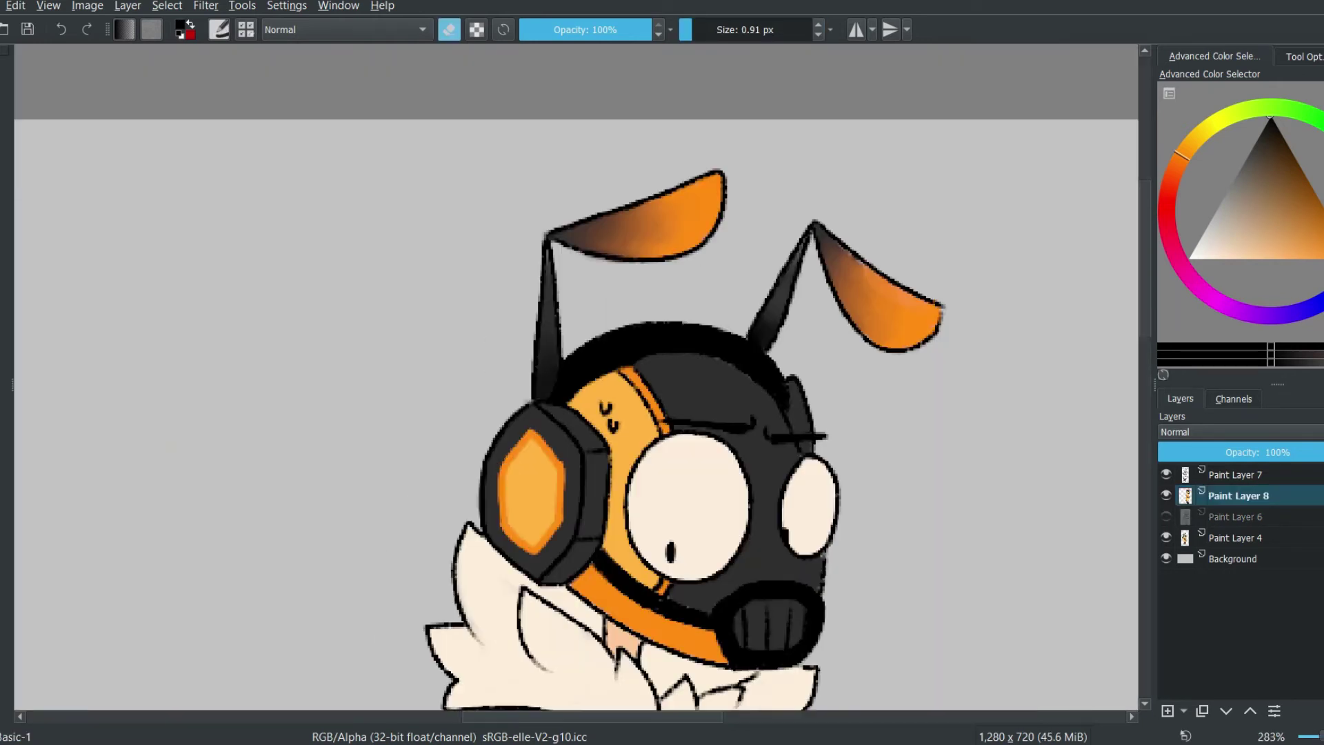
- Repaint the dark-to-orange gradient on the far antenna's tip and smooth it with the Blender Basic brush at 9.30 px
{"action": "key", "text": "e"}
{"action": "left_click", "coordinate": [857, 267], "text": "ctrl"}
{"action": "left_click", "coordinate": [856, 276], "text": "ctrl"}
{"action": "mouse_move", "coordinate": [855, 287]}
{"action": "left_mouse_down"}
{"action": "mouse_move", "coordinate": [834, 251]}
{"action": "mouse_move", "coordinate": [843, 236]}
{"action": "left_mouse_up"}
{"action": "right_click", "coordinate": [934, 433]}
{"action": "left_click", "coordinate": [918, 307]}
{"action": "left_click_drag", "start_coordinate": [847, 289], "coordinate": [838, 252]}
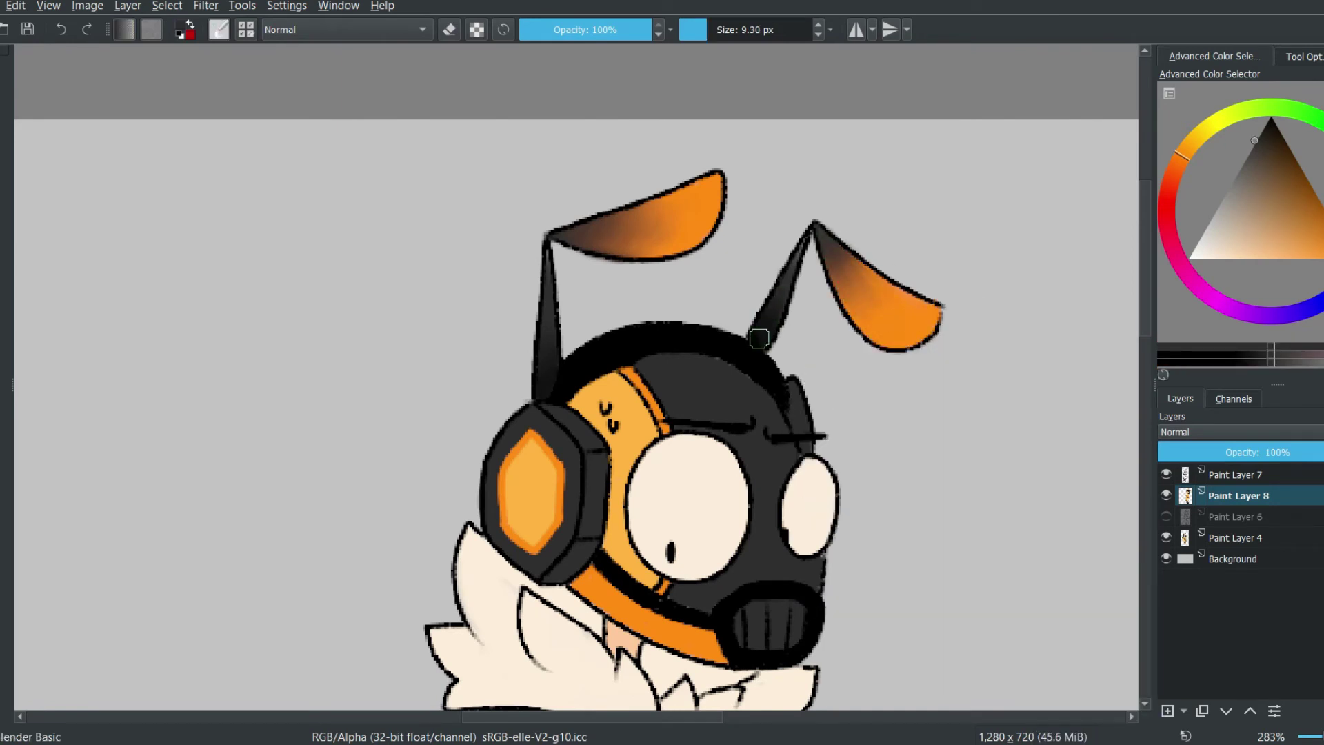
- Hide Paint Layer 4, show Paint Layer 6 again and add a new paint layer directly above it
{"action": "scroll", "coordinate": [545, 407], "scroll_direction": "down", "scroll_amount": 4}
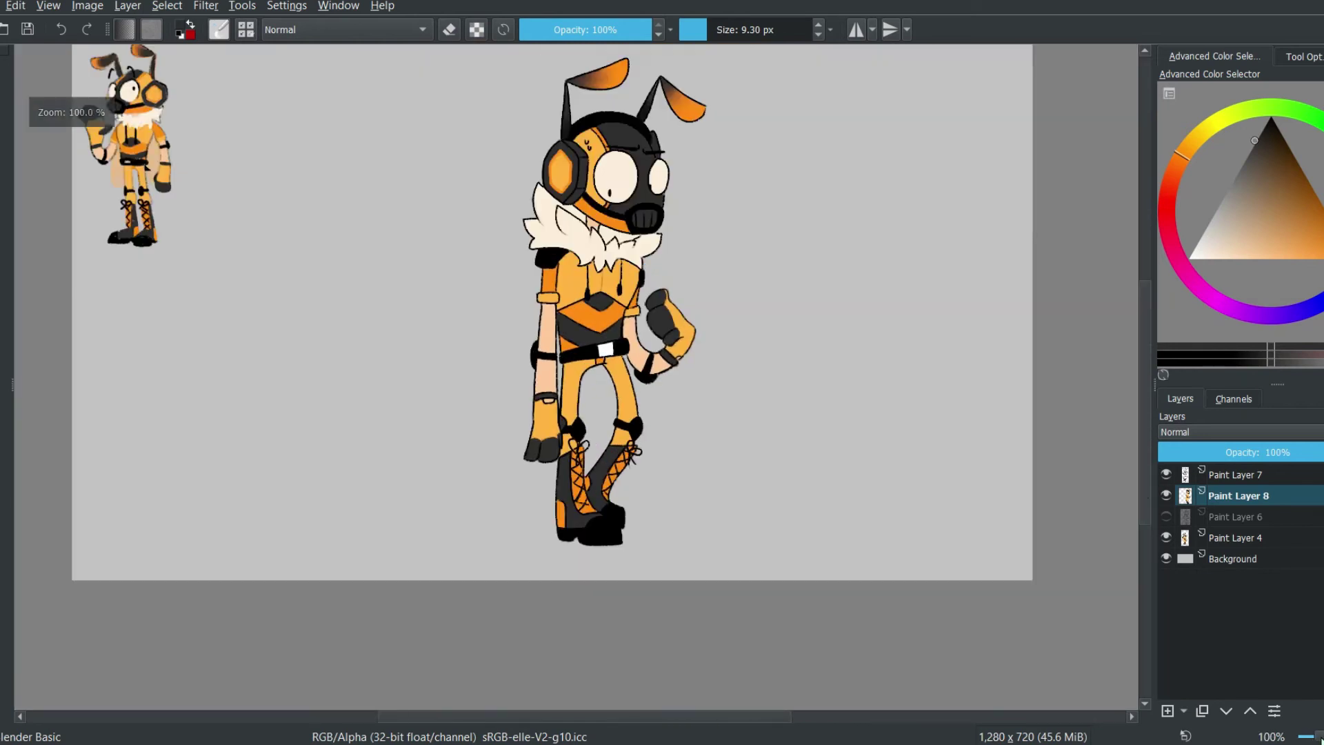
{"action": "left_click", "coordinate": [1167, 475]}
{"action": "left_click", "coordinate": [1167, 476]}
{"action": "left_click", "coordinate": [1166, 538]}
{"action": "left_click", "coordinate": [1166, 517]}
{"action": "left_click", "coordinate": [1234, 517]}
{"action": "key", "text": "Insert"}
- Choose a light green colour and the Basic-1 brush for painting the slimes
{"action": "left_click", "coordinate": [1307, 131]}
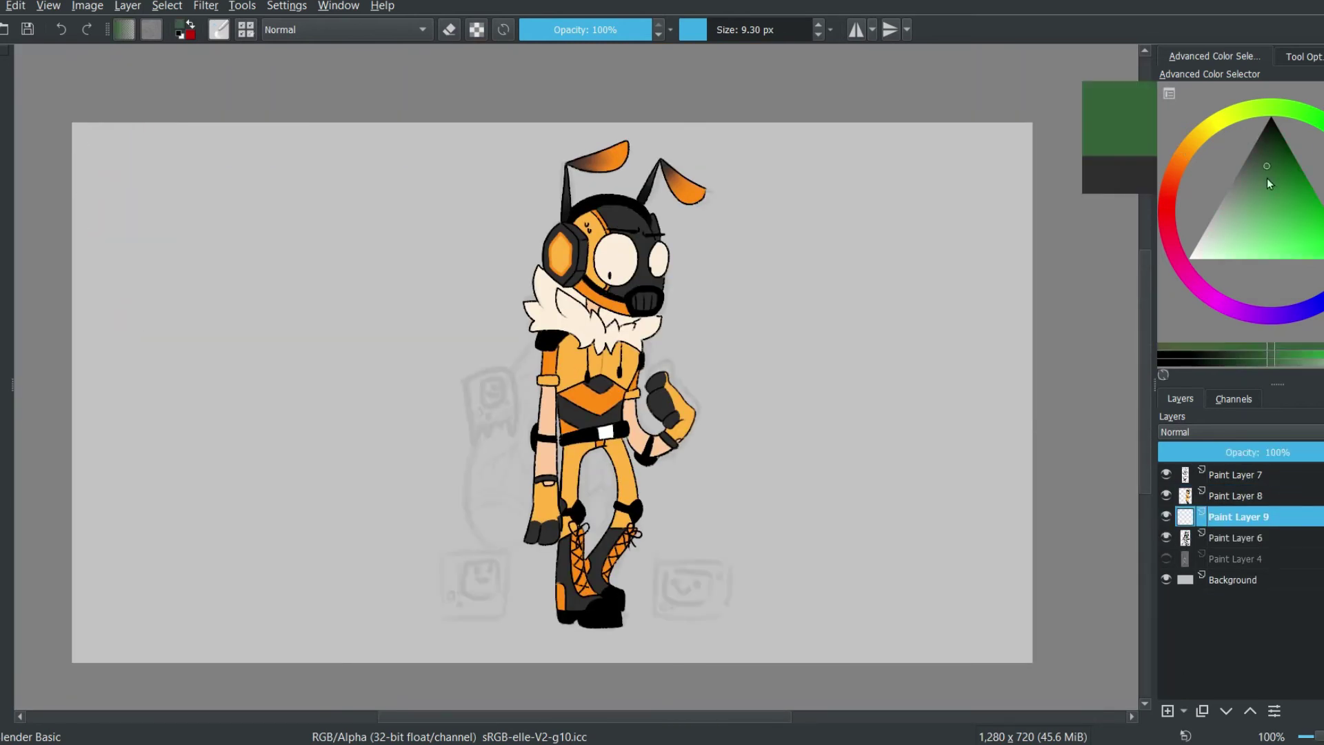
{"action": "left_click_drag", "start_coordinate": [1268, 178], "coordinate": [1281, 280]}
{"action": "left_click", "coordinate": [587, 36]}
{"action": "right_click", "coordinate": [813, 409]}
{"action": "left_click", "coordinate": [925, 345]}
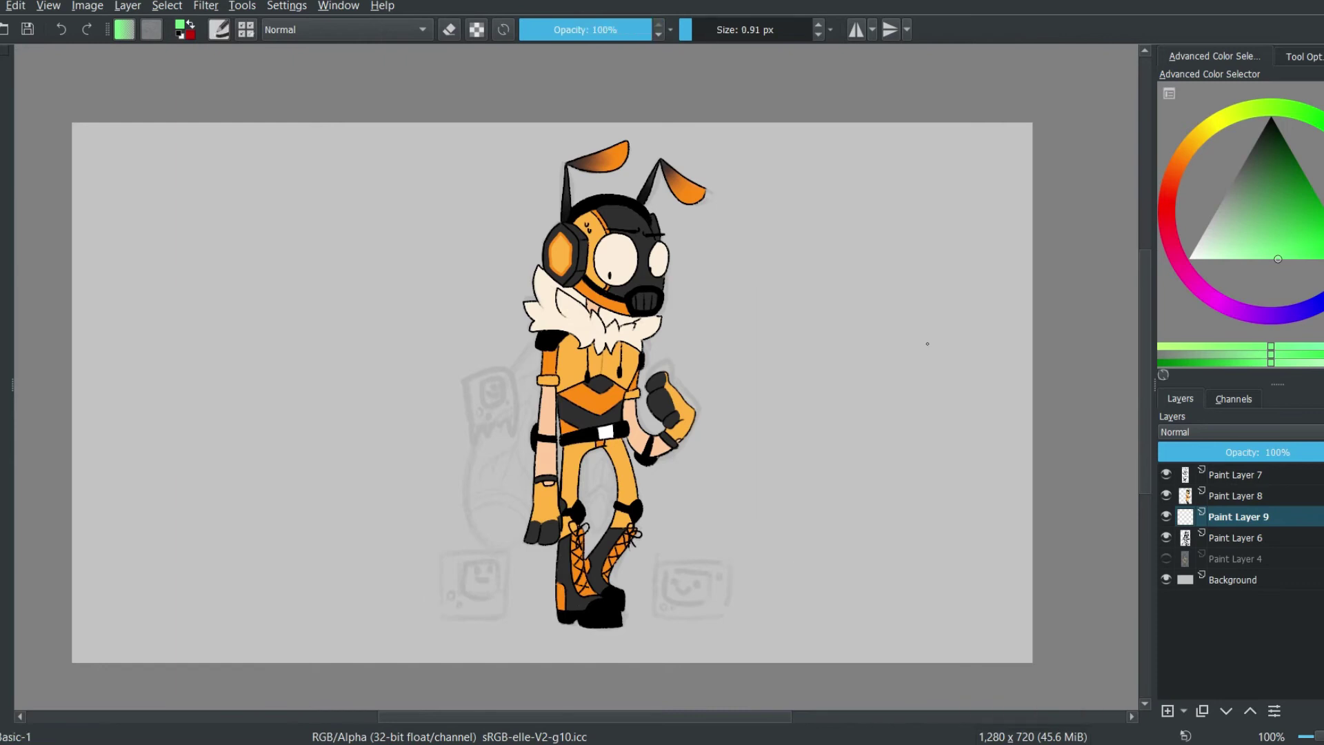
{"action": "mouse_move", "coordinate": [795, 214]}
{"action": "left_mouse_down"}
{"action": "mouse_move", "coordinate": [887, 479]}
{"action": "mouse_move", "coordinate": [641, 586]}
{"action": "left_mouse_up"}
{"action": "key", "text": "ctrl+z"}
{"action": "scroll", "coordinate": [374, 377], "scroll_direction": "up", "scroll_amount": 4}
{"action": "left_click_drag", "start_coordinate": [845, 386], "coordinate": [887, 473]}
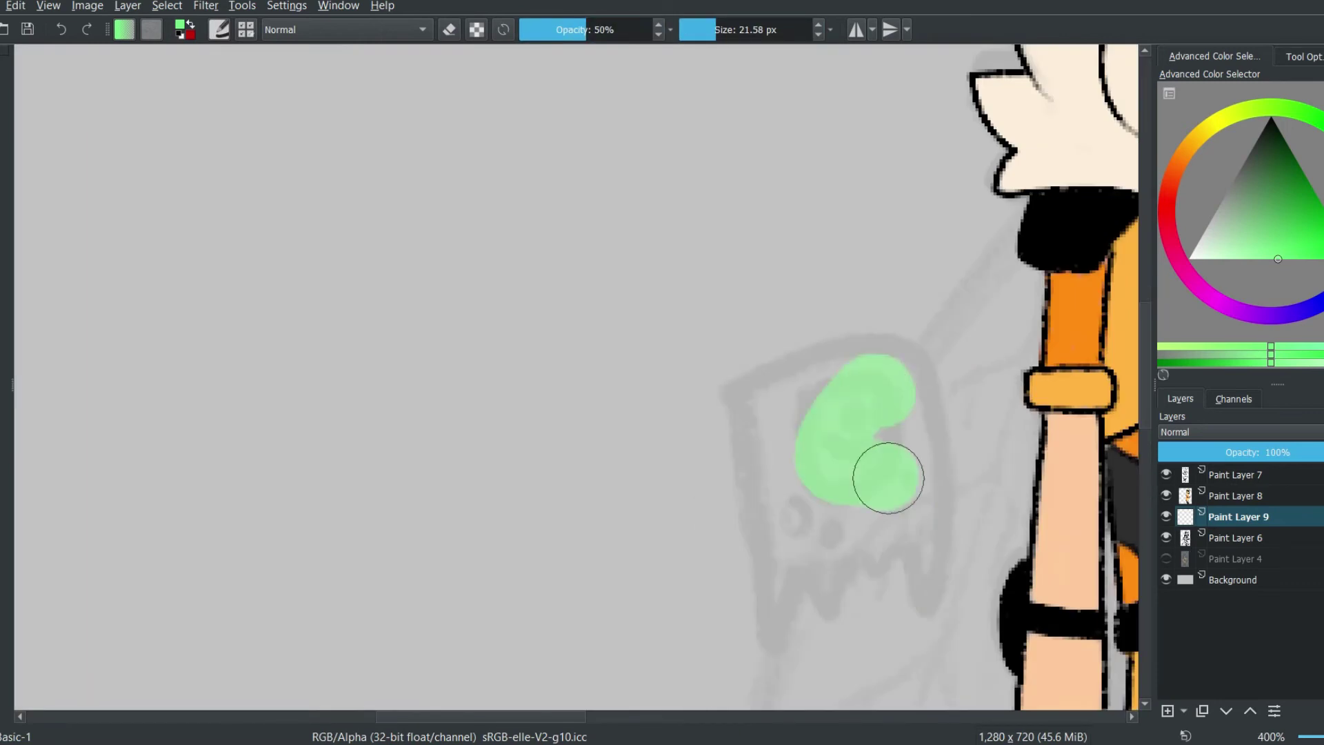
{"action": "left_click", "coordinate": [60, 29]}
- Paint the sketched floating slime's square body in medium green at 100% opacity
{"action": "left_click", "coordinate": [563, 29]}
{"action": "left_click", "coordinate": [703, 29]}
{"action": "left_click_drag", "start_coordinate": [895, 345], "coordinate": [764, 389]}
{"action": "left_click", "coordinate": [1281, 214]}
{"action": "mouse_move", "coordinate": [889, 349]}
{"action": "left_mouse_down"}
{"action": "mouse_move", "coordinate": [798, 532]}
{"action": "mouse_move", "coordinate": [908, 561]}
{"action": "mouse_move", "coordinate": [914, 362]}
{"action": "mouse_move", "coordinate": [785, 485]}
{"action": "mouse_move", "coordinate": [878, 359]}
{"action": "mouse_move", "coordinate": [908, 531]}
{"action": "mouse_move", "coordinate": [887, 360]}
{"action": "mouse_move", "coordinate": [882, 483]}
{"action": "left_mouse_up"}
{"action": "left_click", "coordinate": [60, 29]}
{"action": "left_click", "coordinate": [710, 29]}
{"action": "left_click", "coordinate": [648, 29]}
{"action": "left_click", "coordinate": [720, 29]}
{"action": "left_click", "coordinate": [60, 29]}
{"action": "left_click", "coordinate": [708, 29]}
{"action": "left_click", "coordinate": [700, 29]}
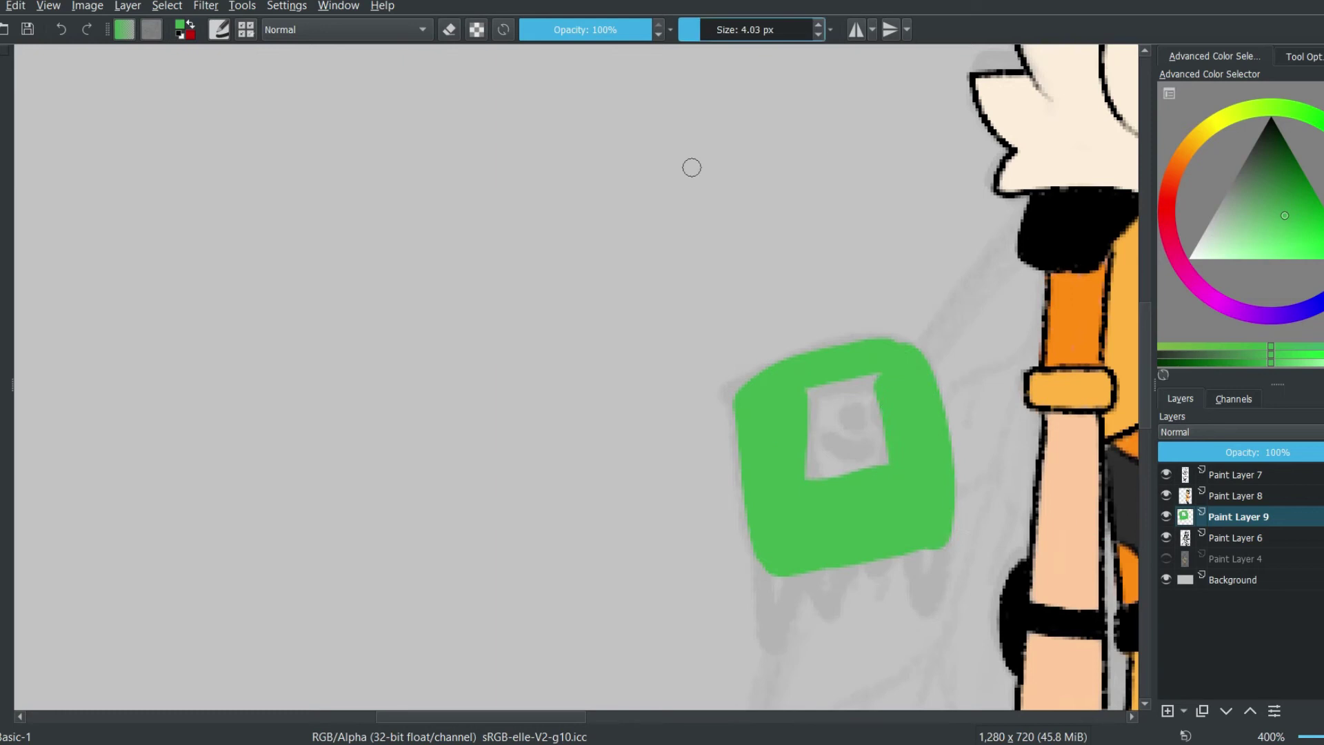
- Paint the uneven drips along the floating slime's lower edge in the same green at 4.03 px
{"action": "left_click_drag", "start_coordinate": [772, 551], "coordinate": [810, 593]}
{"action": "left_click_drag", "start_coordinate": [745, 428], "coordinate": [773, 642]}
{"action": "left_click_drag", "start_coordinate": [931, 544], "coordinate": [930, 599]}
{"action": "left_click_drag", "start_coordinate": [824, 573], "coordinate": [824, 614]}
{"action": "left_click_drag", "start_coordinate": [897, 552], "coordinate": [896, 571]}
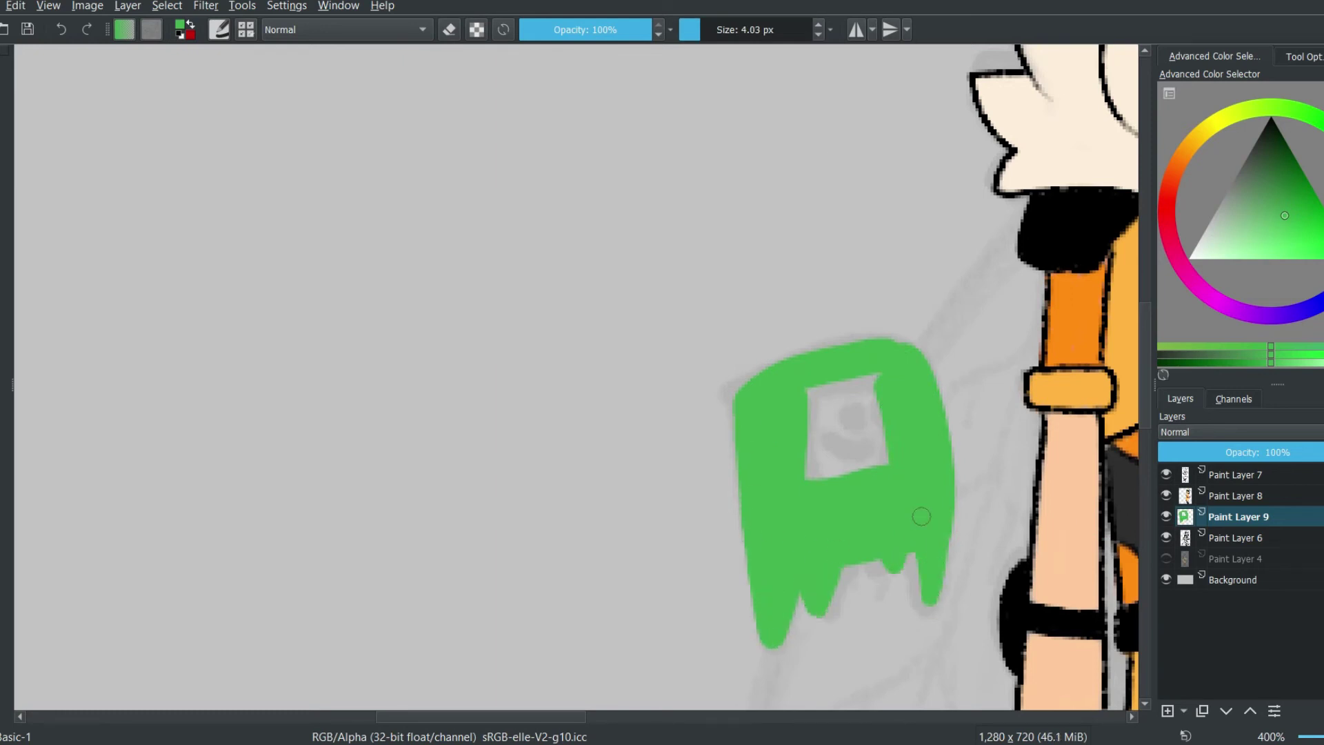
- Add the floating slime's light green face panel and spots, and set Paint Layer 9's opacity to 76%
{"action": "left_click", "coordinate": [1272, 253]}
{"action": "mouse_move", "coordinate": [786, 393]}
{"action": "left_mouse_down"}
{"action": "mouse_move", "coordinate": [906, 462]}
{"action": "mouse_move", "coordinate": [804, 450]}
{"action": "mouse_move", "coordinate": [876, 393]}
{"action": "mouse_move", "coordinate": [800, 376]}
{"action": "left_mouse_up"}
{"action": "left_click_drag", "start_coordinate": [783, 507], "coordinate": [797, 514]}
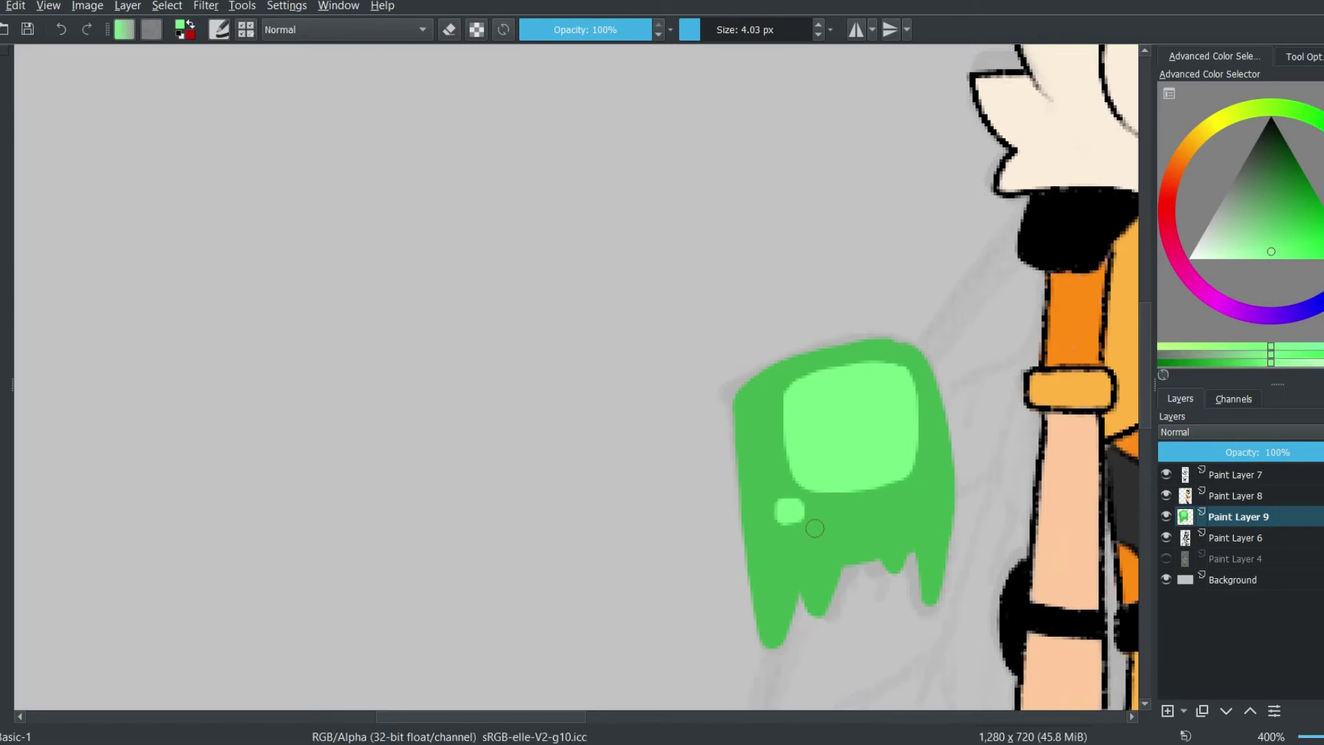
{"action": "mouse_move", "coordinate": [1310, 452]}
{"action": "left_mouse_down"}
{"action": "mouse_move", "coordinate": [1207, 451]}
{"action": "mouse_move", "coordinate": [1285, 451]}
{"action": "left_mouse_up"}
- Draw the floating slime's two eyes and smile in black at 1.70 px on Paint Layer 7
{"action": "scroll", "coordinate": [1131, 414], "scroll_direction": "down", "scroll_amount": 2}
{"action": "key", "text": "d"}
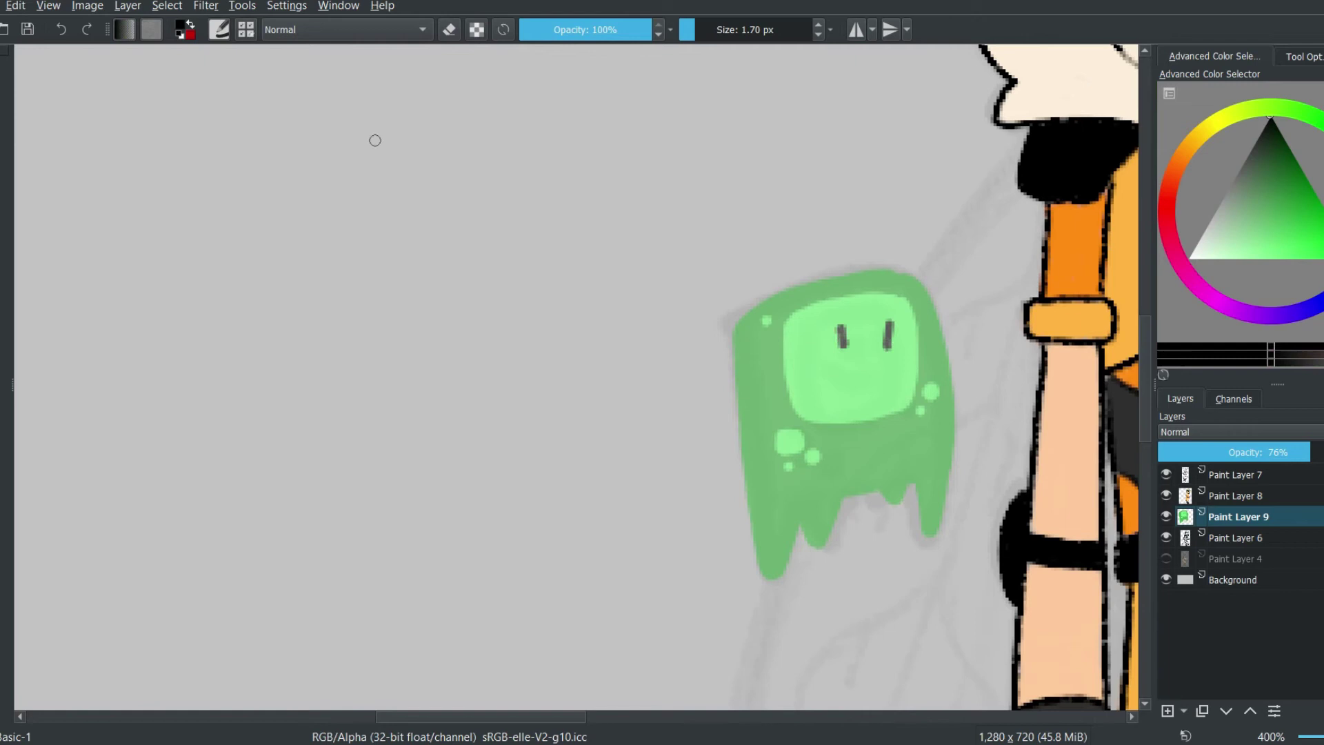
{"action": "key", "text": "Page_Up"}
{"action": "key", "text": "Page_Up"}
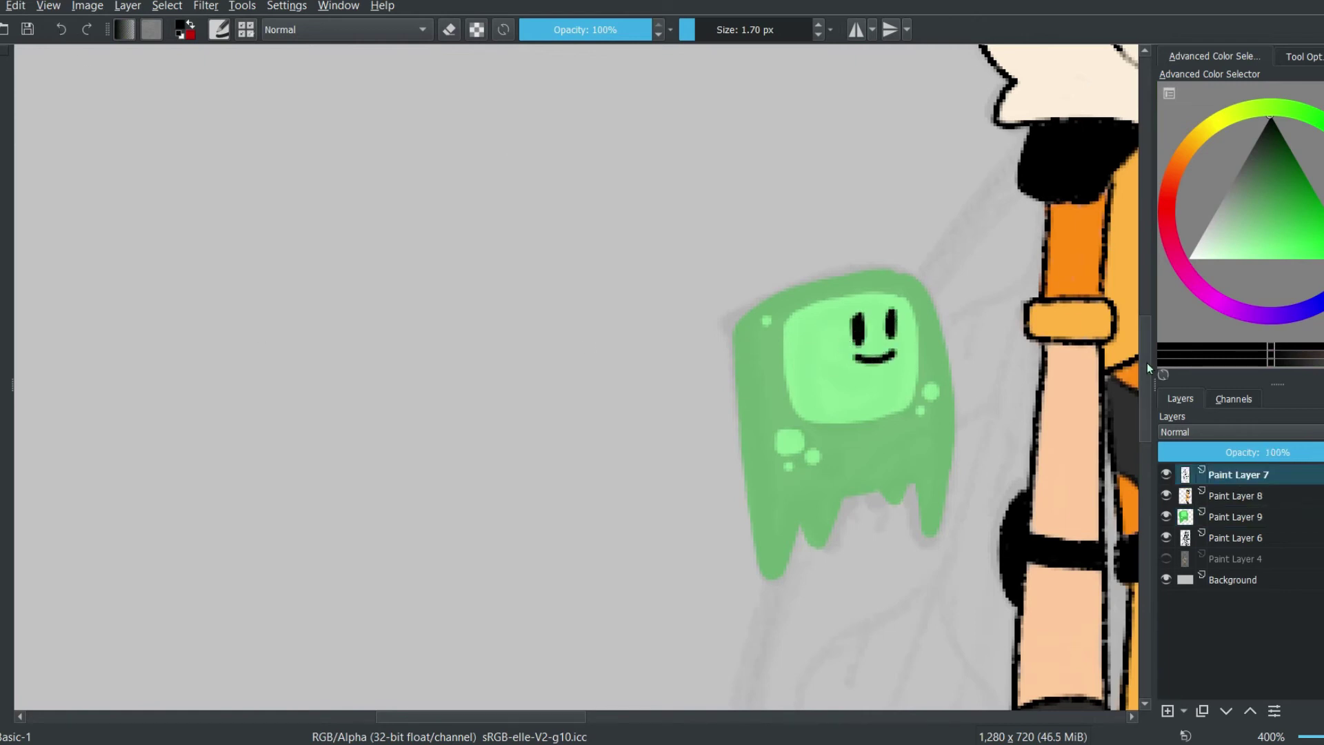
- On Paint Layer 9, paint the square slime beside the hanging glove in green with a light green face panel and spots
{"action": "scroll", "coordinate": [1148, 363], "scroll_direction": "down", "scroll_amount": 3}
{"action": "left_click", "coordinate": [1234, 517]}
{"action": "mouse_move", "coordinate": [655, 383]}
{"action": "left_mouse_down"}
{"action": "mouse_move", "coordinate": [887, 384]}
{"action": "mouse_move", "coordinate": [879, 583]}
{"action": "mouse_move", "coordinate": [648, 386]}
{"action": "mouse_move", "coordinate": [738, 556]}
{"action": "mouse_move", "coordinate": [856, 497]}
{"action": "left_mouse_up"}
{"action": "key", "text": "l"}
{"action": "mouse_move", "coordinate": [762, 445]}
{"action": "left_mouse_down"}
{"action": "mouse_move", "coordinate": [792, 428]}
{"action": "mouse_move", "coordinate": [736, 467]}
{"action": "mouse_move", "coordinate": [748, 520]}
{"action": "mouse_move", "coordinate": [891, 446]}
{"action": "left_mouse_up"}
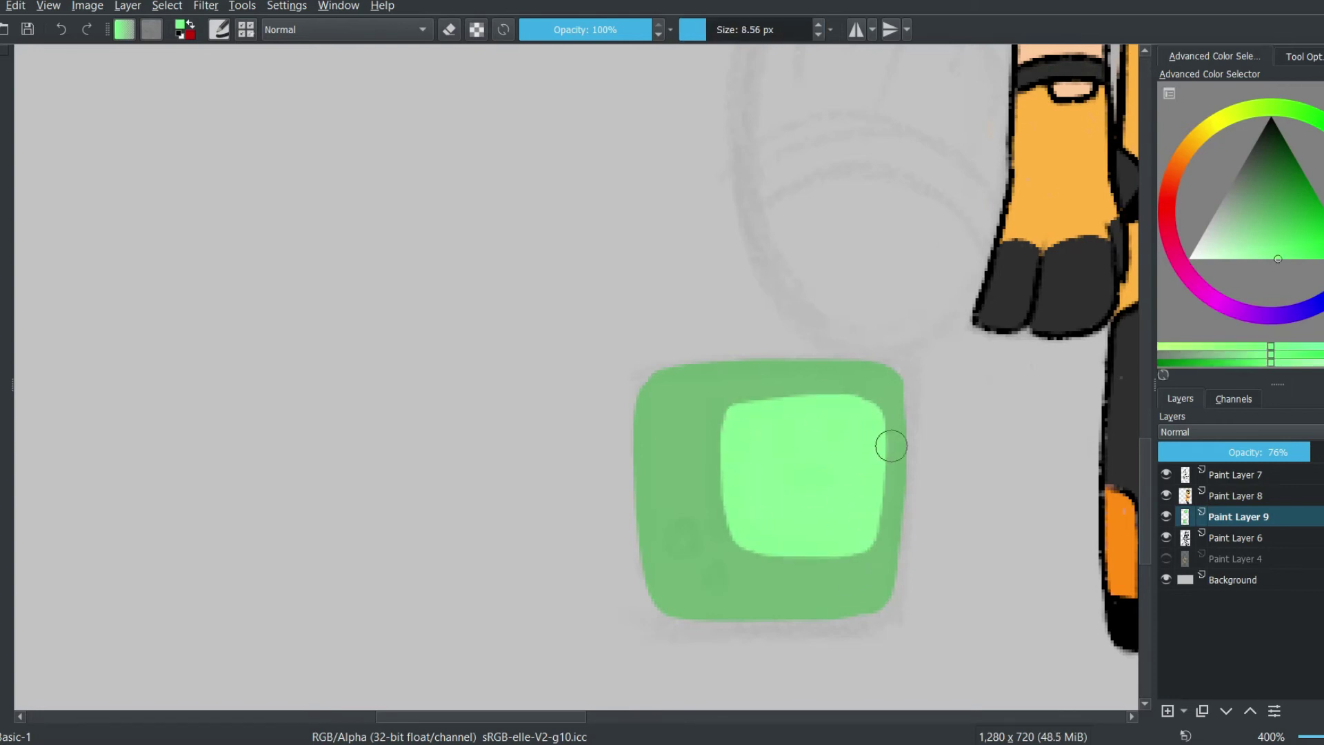
{"action": "left_click", "coordinate": [703, 397]}
{"action": "left_click", "coordinate": [723, 384]}
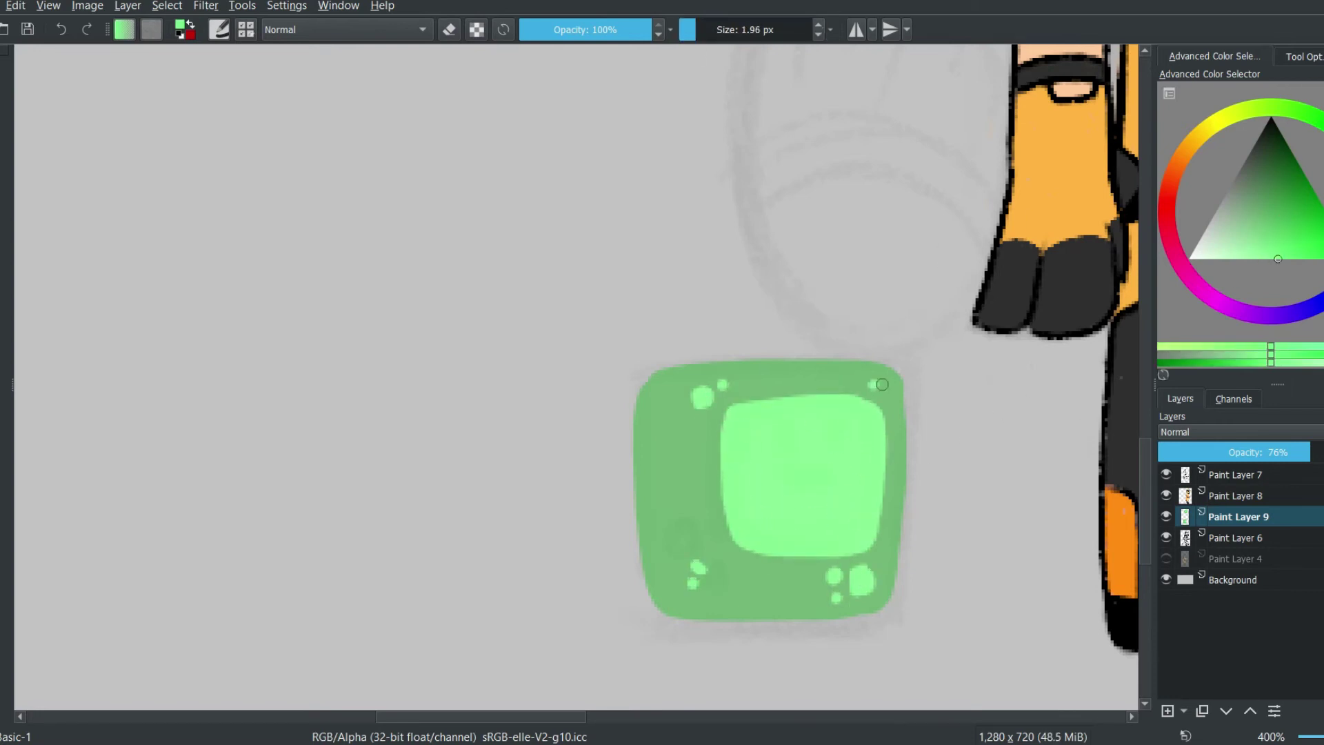
- Paint the green body of the other ground slime, beside the hero's boots, with a darker, larger brush
{"action": "scroll", "coordinate": [882, 385], "scroll_direction": "right", "scroll_amount": 10}
{"action": "key", "text": "k"}
{"action": "key", "text": "k"}
{"action": "key", "text": "k"}
{"action": "key", "text": "bracketright"}
{"action": "key", "text": "bracketright"}
{"action": "key", "text": "bracketright"}
{"action": "key", "text": "bracketright"}
{"action": "mouse_move", "coordinate": [538, 426]}
{"action": "left_mouse_down"}
{"action": "mouse_move", "coordinate": [783, 550]}
{"action": "mouse_move", "coordinate": [523, 457]}
{"action": "mouse_move", "coordinate": [581, 473]}
{"action": "mouse_move", "coordinate": [576, 555]}
{"action": "mouse_move", "coordinate": [677, 465]}
{"action": "mouse_move", "coordinate": [765, 520]}
{"action": "mouse_move", "coordinate": [573, 431]}
{"action": "left_mouse_up"}
- Paint a light green face panel and small corner spots on the slime beside the boots
{"action": "key", "text": "l"}
{"action": "key", "text": "l"}
{"action": "key", "text": "l"}
{"action": "key", "text": "l"}
{"action": "mouse_move", "coordinate": [674, 488]}
{"action": "left_mouse_down"}
{"action": "mouse_move", "coordinate": [705, 497]}
{"action": "mouse_move", "coordinate": [641, 511]}
{"action": "left_mouse_up"}
{"action": "key", "text": "bracketleft"}
{"action": "key", "text": "bracketleft"}
{"action": "key", "text": "bracketleft"}
{"action": "left_click", "coordinate": [737, 453]}
{"action": "left_click", "coordinate": [742, 479]}
- Draw small black smiling faces on the two ground slimes at 0.91 px on Paint Layer 7
{"action": "left_click", "coordinate": [1235, 474]}
{"action": "key", "text": "d"}
{"action": "key", "text": "bracketleft"}
{"action": "key", "text": "bracketleft"}
{"action": "key", "text": "bracketleft"}
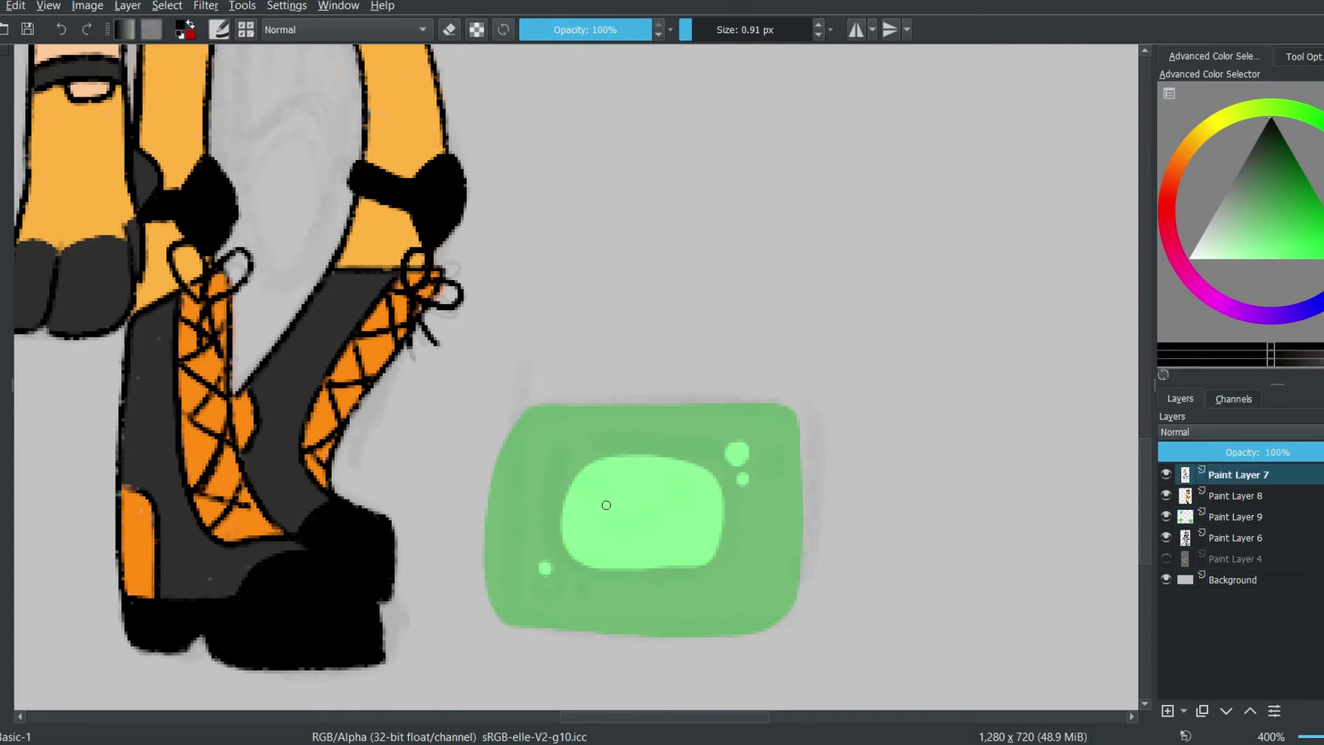
{"action": "left_click_drag", "start_coordinate": [685, 414], "coordinate": [696, 436]}
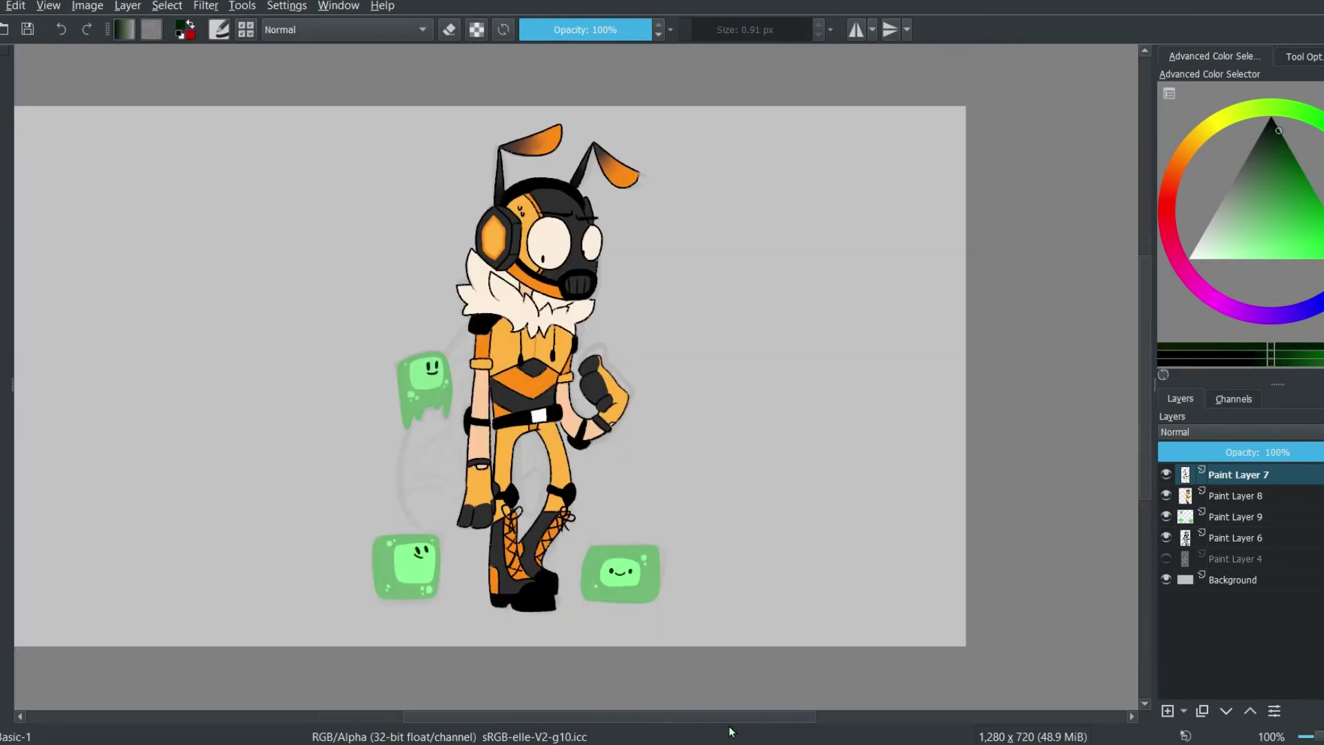
- Shift the painted slime bodies on Paint Layer 9 slightly with the Transform tool
{"action": "key", "text": "ctrl+t"}
{"action": "key", "text": "Page_Down"}
{"action": "key", "text": "Page_Down"}
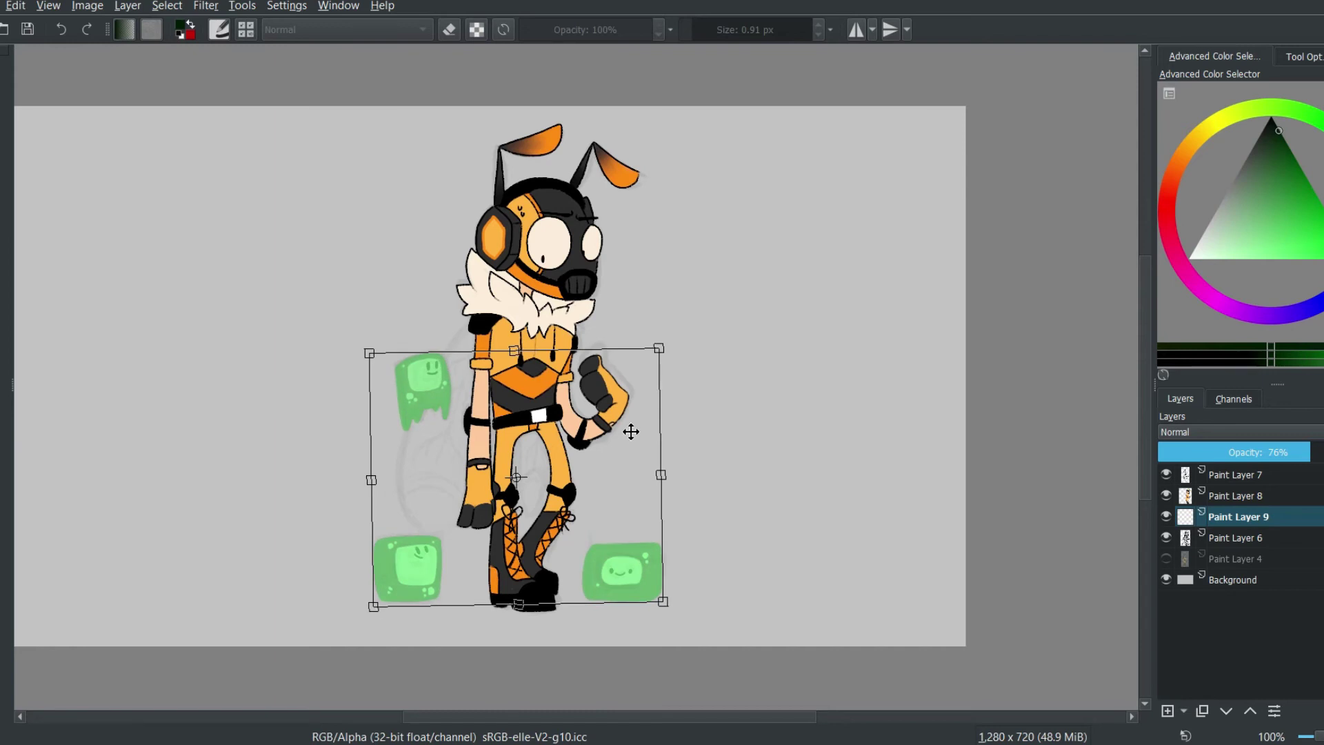
{"action": "key", "text": "Return"}
- Nudge the slimes' faces on Paint Layer 7 so they fit the shifted bodies
{"action": "key", "text": "Page_Up"}
{"action": "key", "text": "Page_Up"}
{"action": "mouse_move", "coordinate": [418, 507]}
{"action": "left_mouse_down"}
{"action": "mouse_move", "coordinate": [397, 572]}
{"action": "mouse_move", "coordinate": [418, 506]}
{"action": "left_mouse_up"}
{"action": "key", "text": "ctrl+t"}
{"action": "key", "text": "Escape"}
{"action": "left_click_drag", "start_coordinate": [428, 331], "coordinate": [431, 334]}
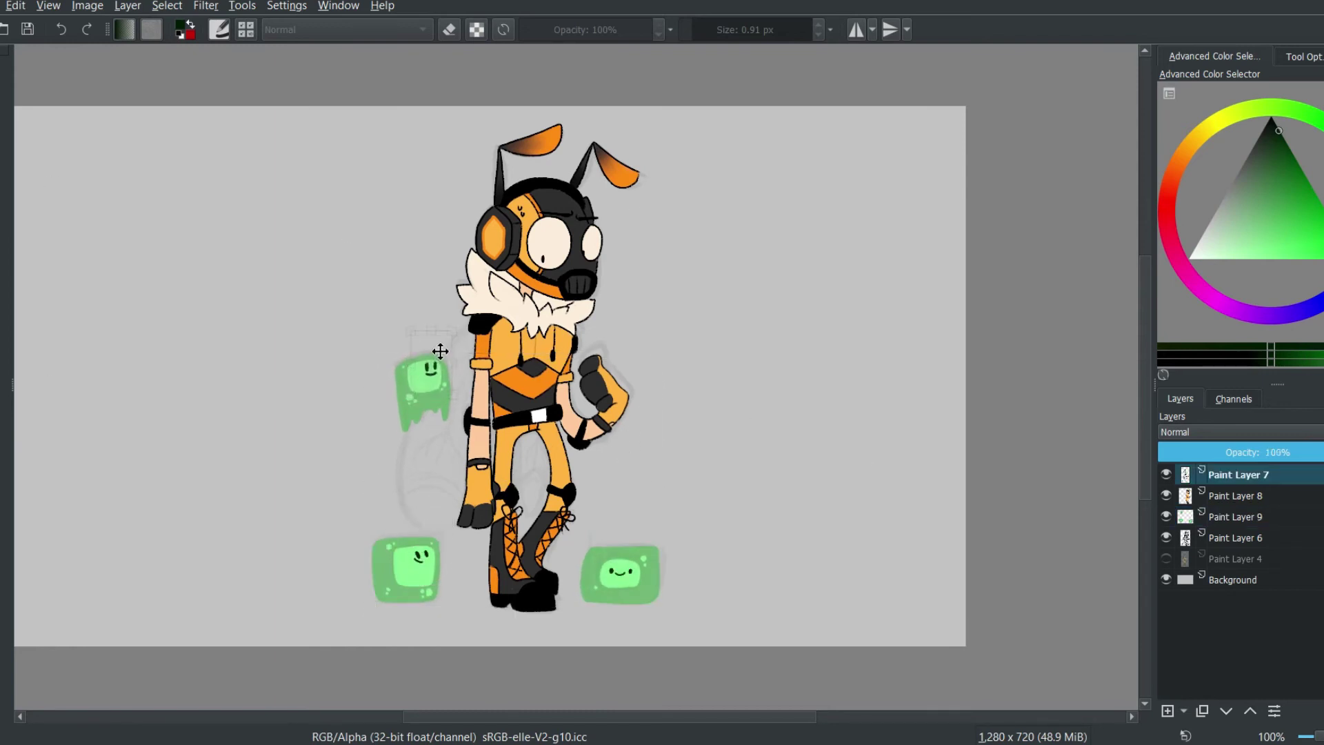
- Add a paint layer above Paint Layer 6 and outline the rounded bulb behind the hanging arm in pale orange at 4.48 px
{"action": "left_click", "coordinate": [1234, 537]}
{"action": "key", "text": "Insert"}
{"action": "key", "text": "ctrl+plus"}
{"action": "key", "text": "ctrl+plus"}
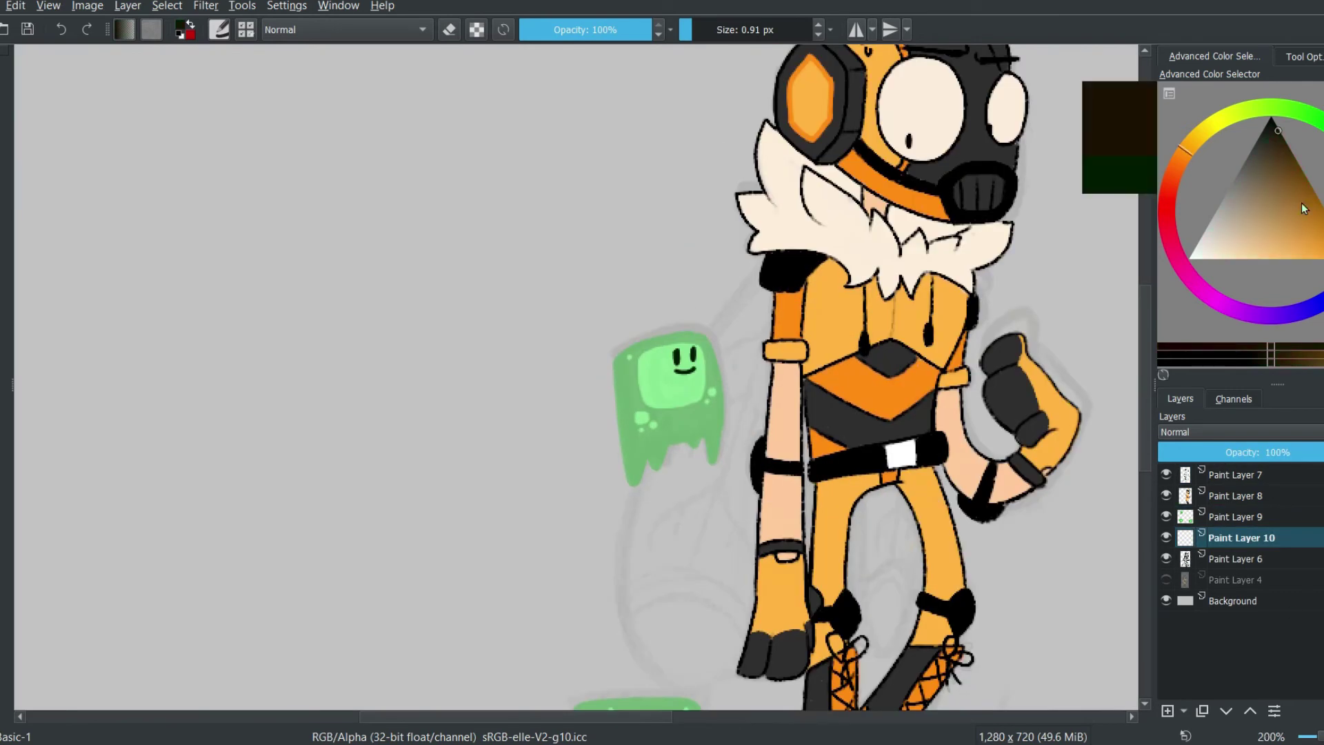
{"action": "left_click", "coordinate": [1302, 203]}
{"action": "key", "text": "bracketright"}
{"action": "key", "text": "bracketright"}
{"action": "key", "text": "bracketright"}
{"action": "scroll", "coordinate": [793, 207], "scroll_direction": "down", "scroll_amount": 1}
{"action": "left_click_drag", "start_coordinate": [761, 235], "coordinate": [742, 631]}
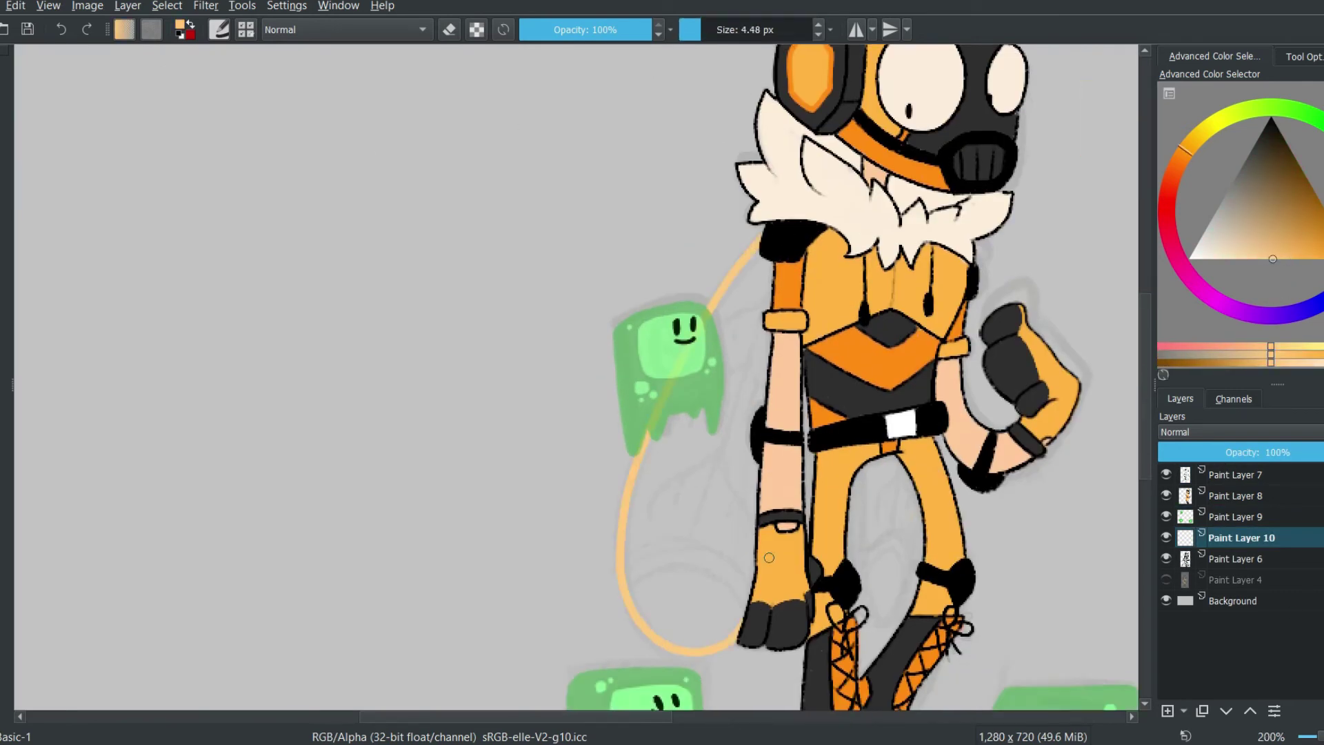
- Hide Paint Layer 8 and fill the outlined bulb behind the arm with pale orange
{"action": "left_click", "coordinate": [1166, 495]}
{"action": "key", "text": "f"}
{"action": "left_click", "coordinate": [714, 513]}
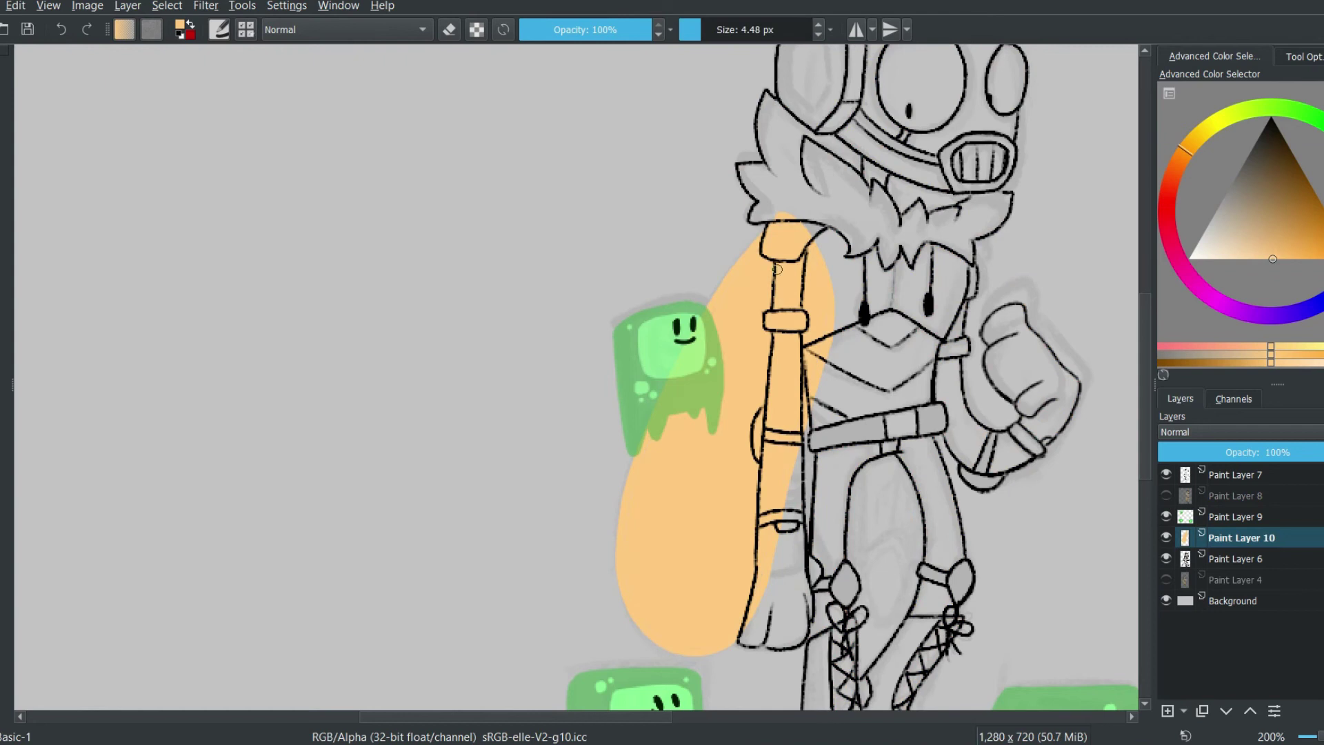
- Paint a darker orange band along the bulb's outer edge, from 1.96 px down to 0.25 px at its underside
{"action": "key", "text": "bracketleft"}
{"action": "key", "text": "bracketleft"}
{"action": "key", "text": "bracketleft"}
{"action": "key", "text": "bracketleft"}
{"action": "scroll", "coordinate": [625, 598], "scroll_direction": "down", "scroll_amount": 1}
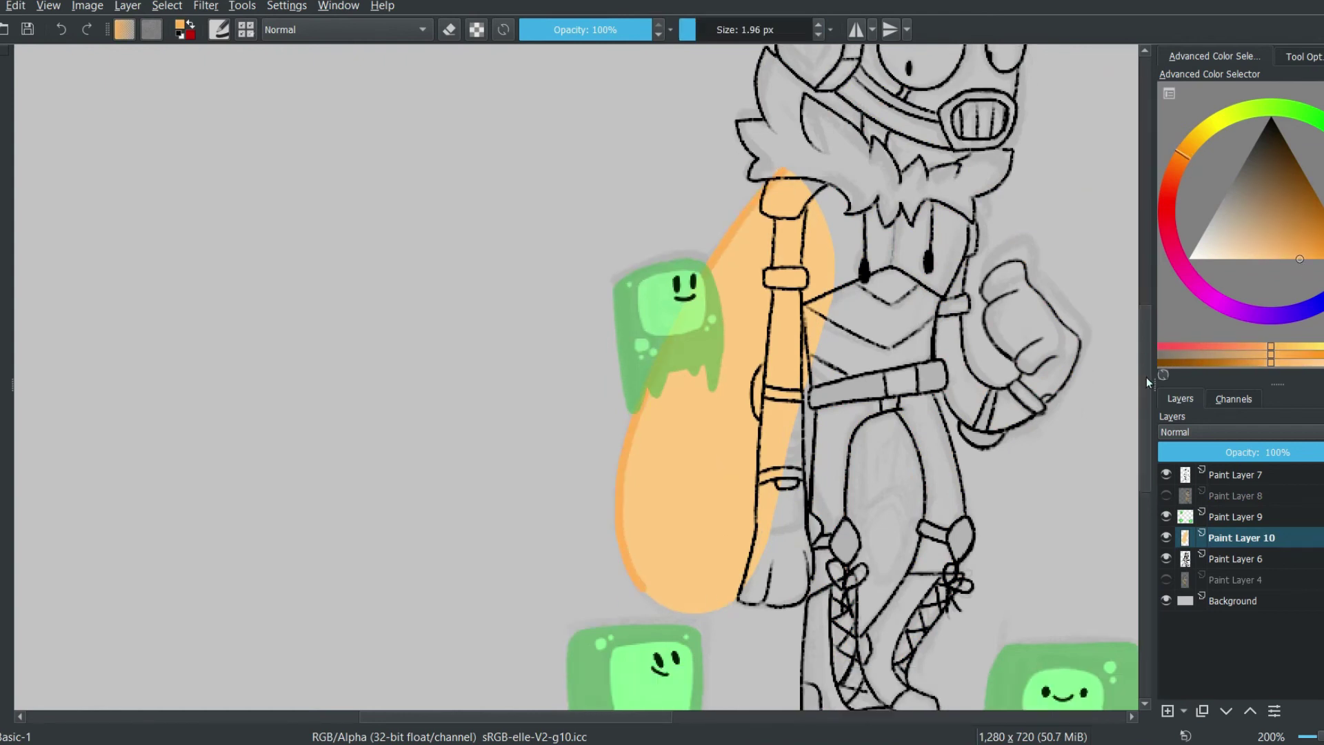
{"action": "scroll", "coordinate": [723, 490], "scroll_direction": "up", "scroll_amount": 2}
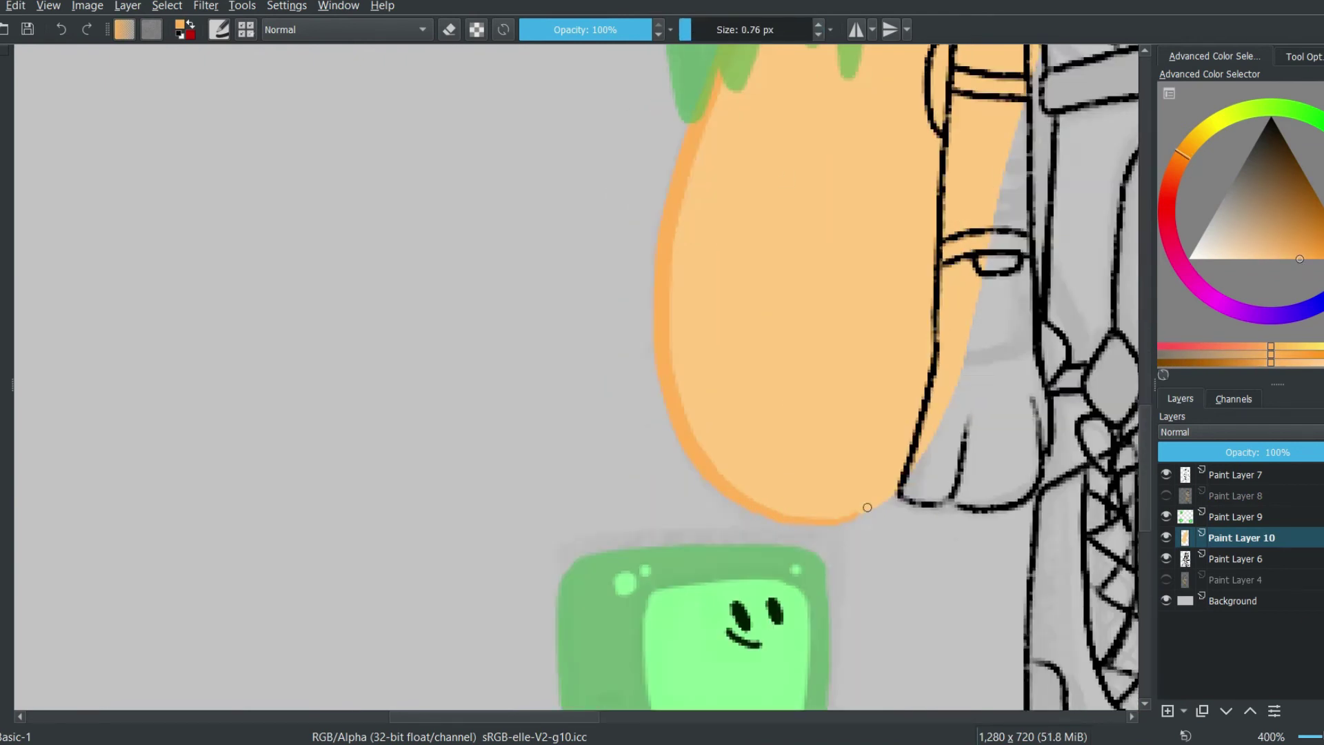
{"action": "key", "text": "plus"}
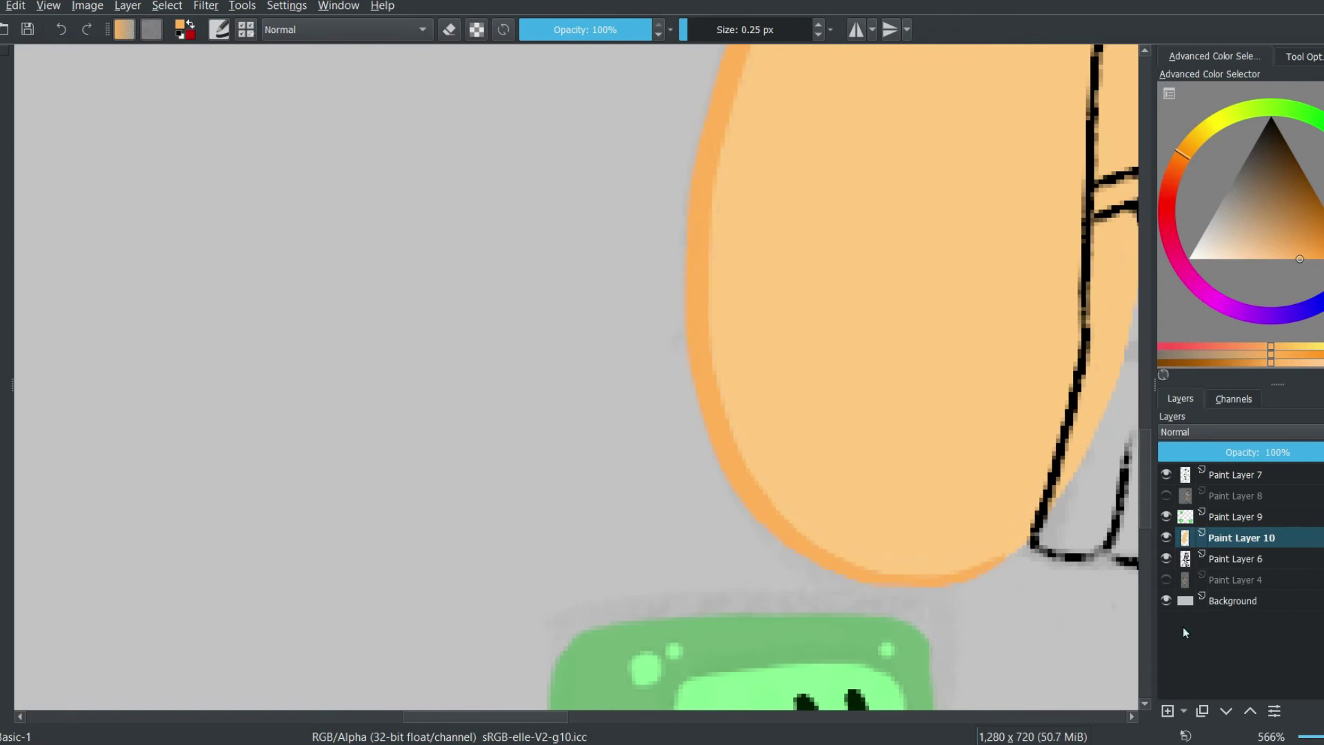
- Lower the bulb layer's opacity and set Paint Layer 6's opacity to 56% so the sketch shows through
{"action": "key", "text": "minus"}
{"action": "key", "text": "minus"}
{"action": "key", "text": "minus"}
{"action": "key", "text": "minus"}
{"action": "left_click", "coordinate": [1240, 452]}
{"action": "left_click", "coordinate": [1283, 452]}
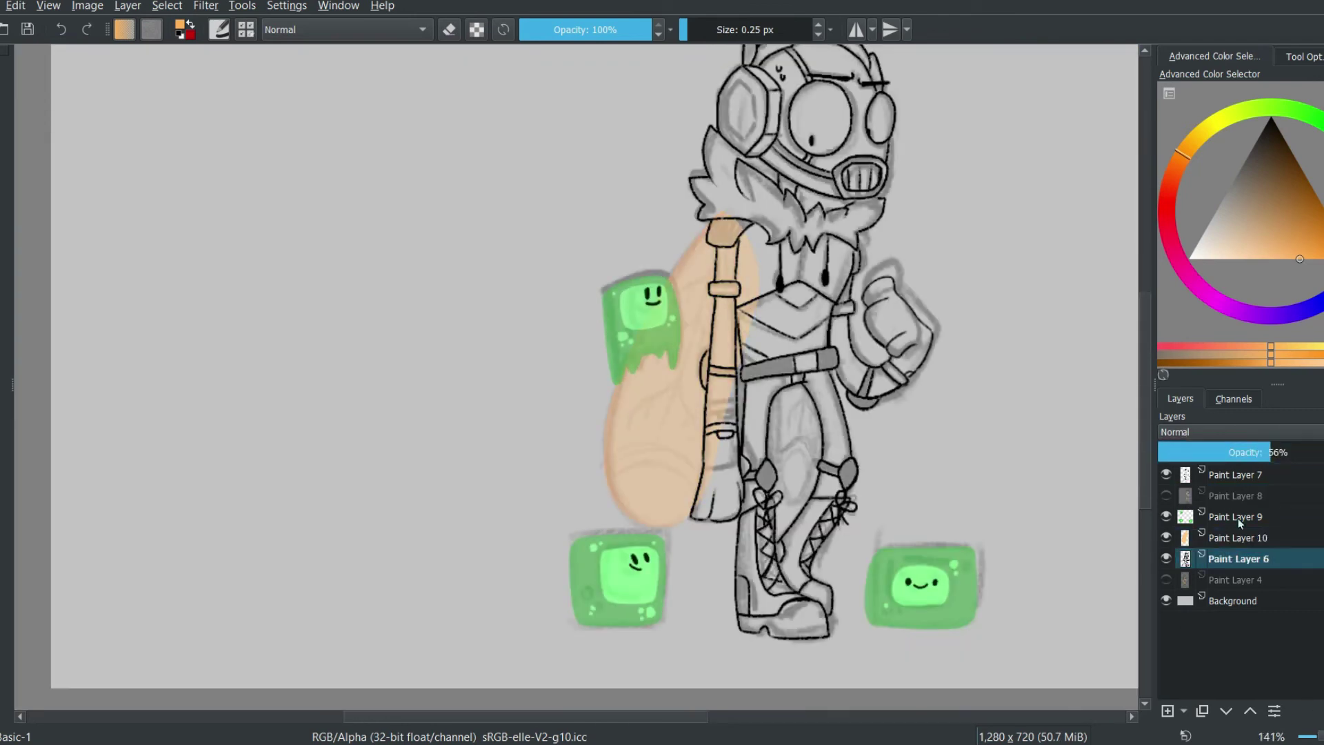
- Paint a darker orange centre line and two curved bands across the lower end of the bulb on Paint Layer 10, at up to 9.30 px
{"action": "key", "text": "bracketright"}
{"action": "key", "text": "bracketright"}
{"action": "key", "text": "bracketright"}
{"action": "key", "text": "bracketright"}
{"action": "key", "text": "bracketright"}
{"action": "key", "text": "bracketright"}
{"action": "key", "text": "plus"}
{"action": "key", "text": "plus"}
{"action": "key", "text": "plus"}
{"action": "left_click_drag", "start_coordinate": [959, 524], "coordinate": [745, 393]}
{"action": "key", "text": "bracketright"}
{"action": "key", "text": "bracketright"}
{"action": "left_click_drag", "start_coordinate": [680, 483], "coordinate": [924, 564]}
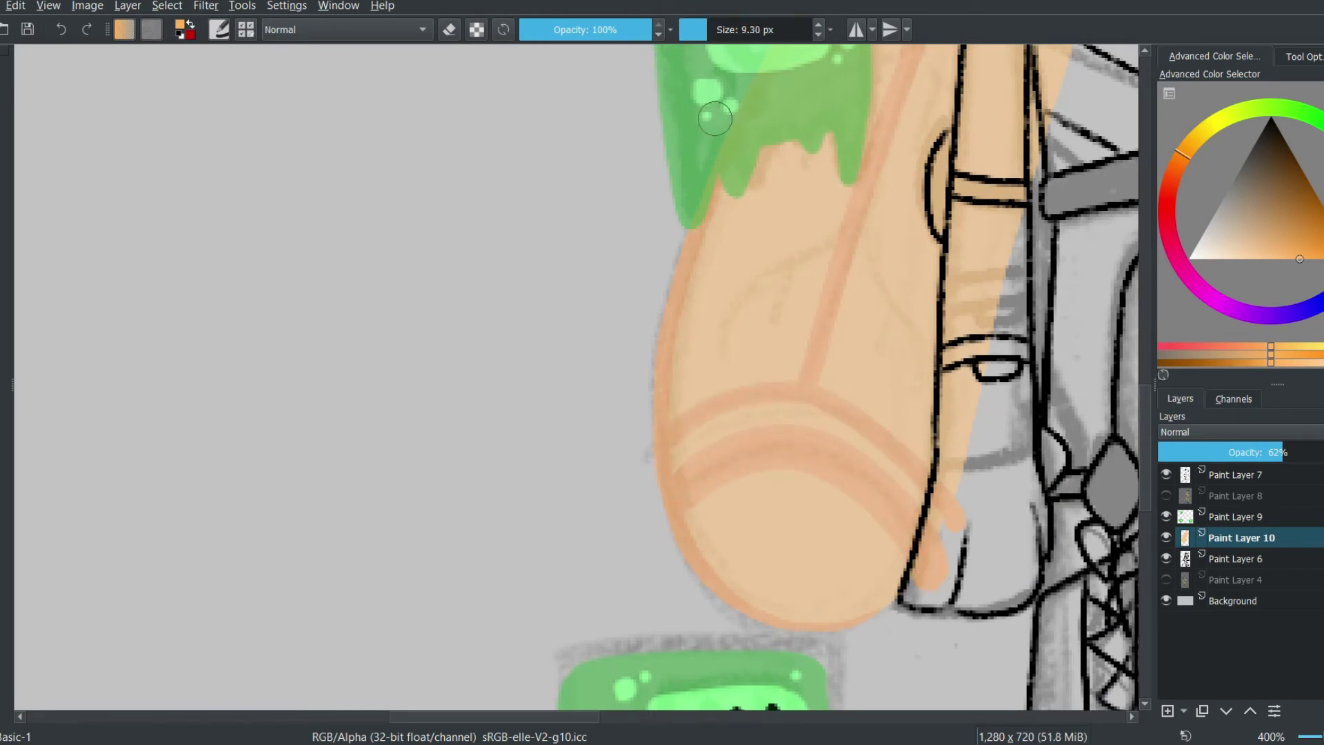
- Paint thin darker orange veins branching from the bulb's centre line, reducing the brush to 1.26 px
{"action": "key", "text": "bracketleft"}
{"action": "key", "text": "bracketleft"}
{"action": "scroll", "coordinate": [924, 483], "scroll_direction": "up", "scroll_amount": 3}
{"action": "key", "text": "bracketleft"}
{"action": "key", "text": "bracketleft"}
{"action": "scroll", "coordinate": [922, 414], "scroll_direction": "up", "scroll_amount": 3}
{"action": "key", "text": "bracketleft"}
{"action": "key", "text": "bracketleft"}
{"action": "key", "text": "bracketleft"}
{"action": "key", "text": "bracketleft"}
{"action": "scroll", "coordinate": [925, 306], "scroll_direction": "down", "scroll_amount": 4}
{"action": "key", "text": "minus"}
{"action": "key", "text": "minus"}
{"action": "key", "text": "minus"}
{"action": "key", "text": "minus"}
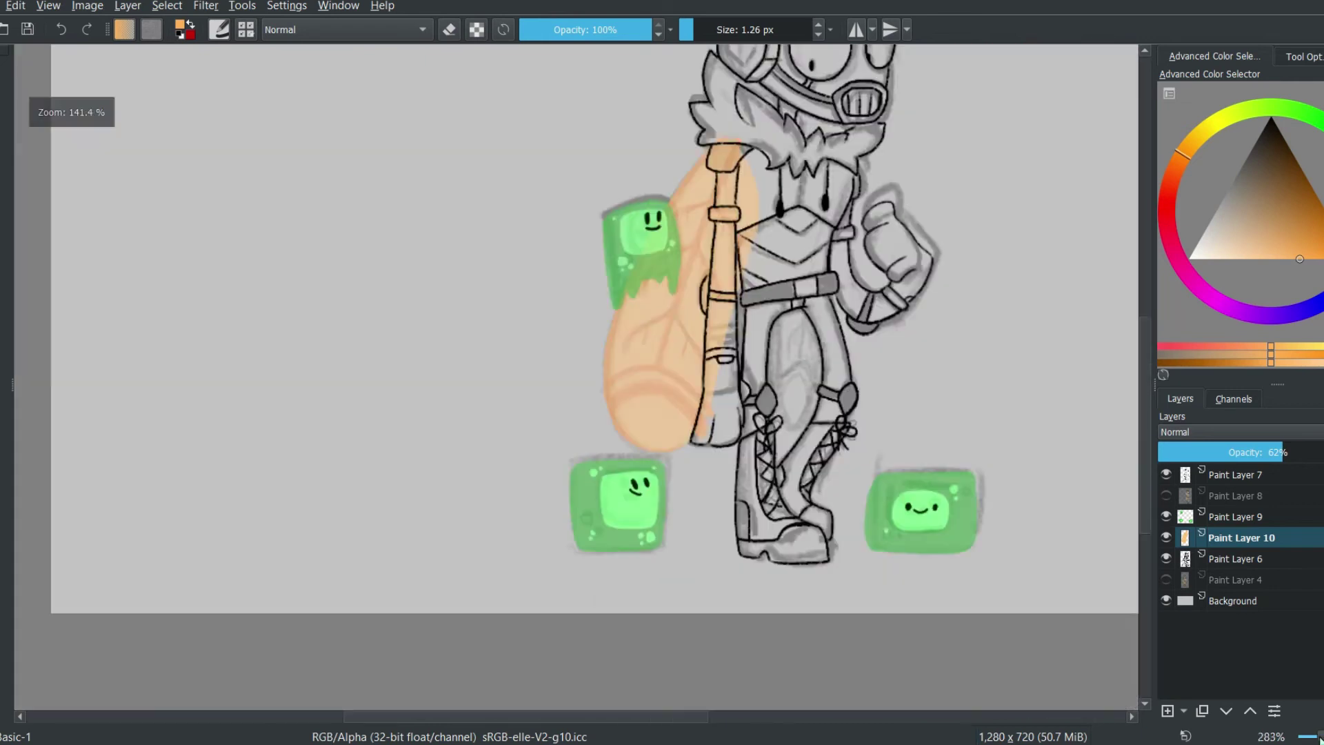
- Hide Paint Layer 6, show Paint Layer 8, and lower the opacity of Paint Layer 9 and of Paint Layer 10, the latter to 43%
{"action": "left_click", "coordinate": [1166, 559]}
{"action": "left_click", "coordinate": [1166, 495]}
{"action": "left_click", "coordinate": [1234, 517]}
{"action": "mouse_move", "coordinate": [1242, 453]}
{"action": "left_mouse_down"}
{"action": "mouse_move", "coordinate": [1221, 453]}
{"action": "mouse_move", "coordinate": [1287, 453]}
{"action": "left_mouse_up"}
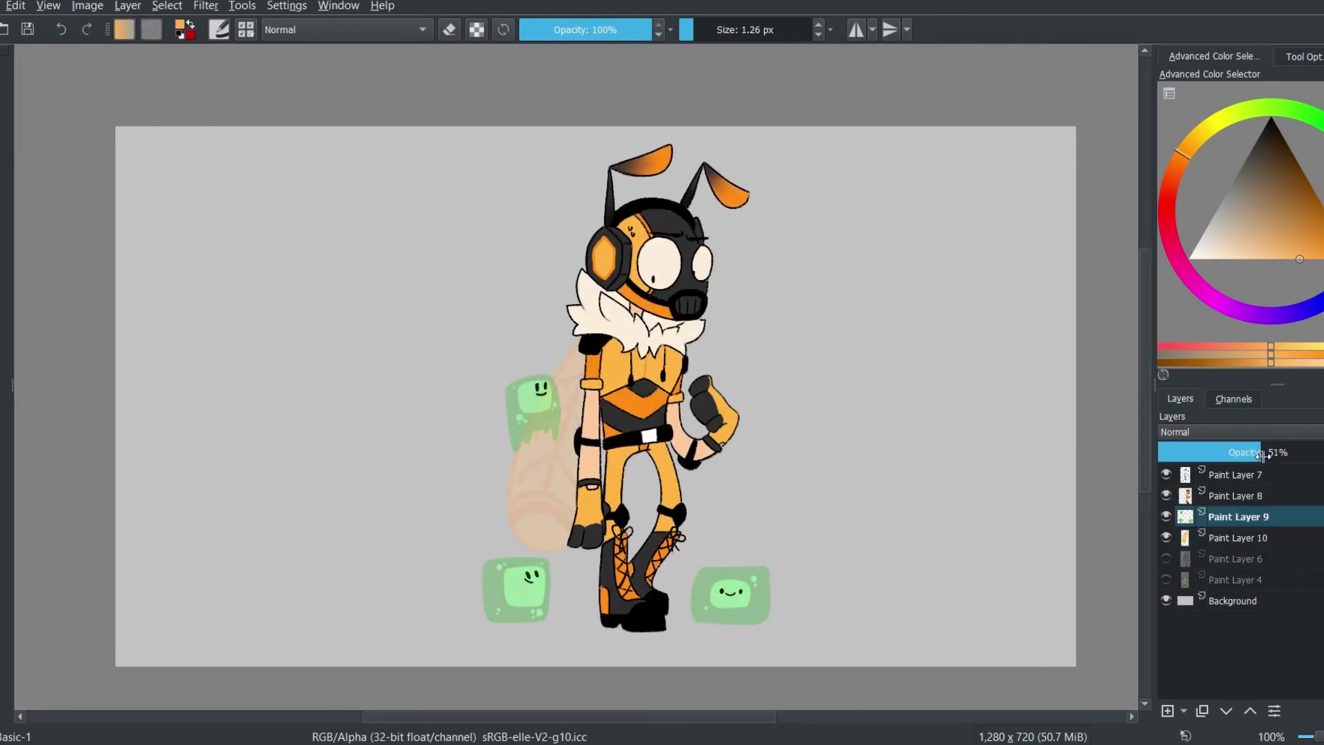
{"action": "left_click", "coordinate": [1235, 538]}
- Show the Paint Layer 6 sketch and paint a second pale orange bulb between the hero's legs on Paint Layer 10
{"action": "left_click", "coordinate": [1166, 558]}
{"action": "left_click", "coordinate": [1235, 558]}
{"action": "left_click", "coordinate": [1234, 537]}
{"action": "scroll", "coordinate": [576, 522], "scroll_direction": "up", "scroll_amount": 4}
{"action": "key", "text": "bracketright"}
{"action": "key", "text": "bracketright"}
{"action": "key", "text": "bracketright"}
{"action": "key", "text": "bracketright"}
{"action": "key", "text": "bracketright"}
{"action": "key", "text": "bracketright"}
{"action": "key", "text": "bracketright"}
{"action": "mouse_move", "coordinate": [811, 246]}
{"action": "left_mouse_down"}
{"action": "mouse_move", "coordinate": [834, 384]}
{"action": "mouse_move", "coordinate": [793, 338]}
{"action": "left_mouse_up"}
{"action": "key", "text": "bracketleft"}
{"action": "key", "text": "bracketleft"}
{"action": "key", "text": "bracketleft"}
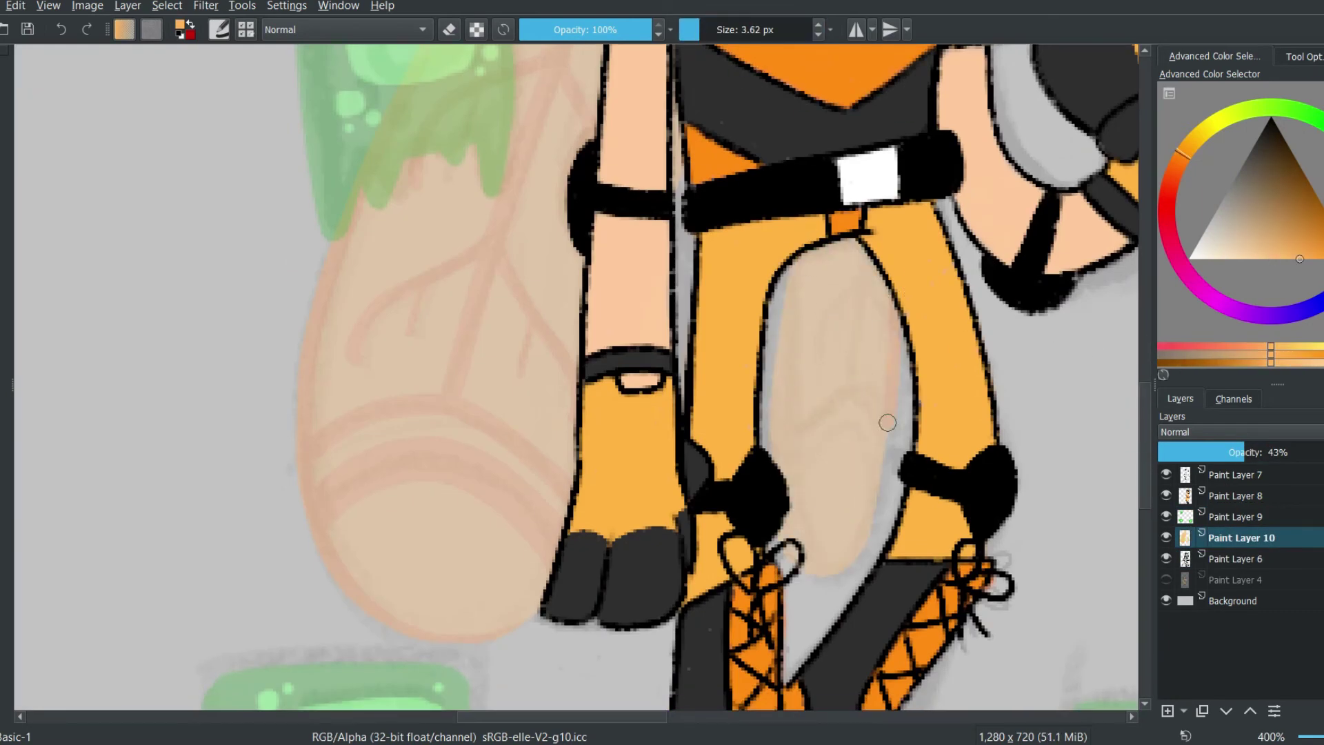
- Add darker orange edges, curved bands and veins to the bulb between the legs, down to 0.91 px, and hide Paint Layer 6
{"action": "key", "text": "bracketright"}
{"action": "key", "text": "bracketright"}
{"action": "key", "text": "bracketright"}
{"action": "key", "text": "bracketright"}
{"action": "key", "text": "bracketright"}
{"action": "key", "text": "bracketright"}
{"action": "key", "text": "bracketright"}
{"action": "key", "text": "bracketright"}
{"action": "key", "text": "bracketright"}
{"action": "key", "text": "bracketright"}
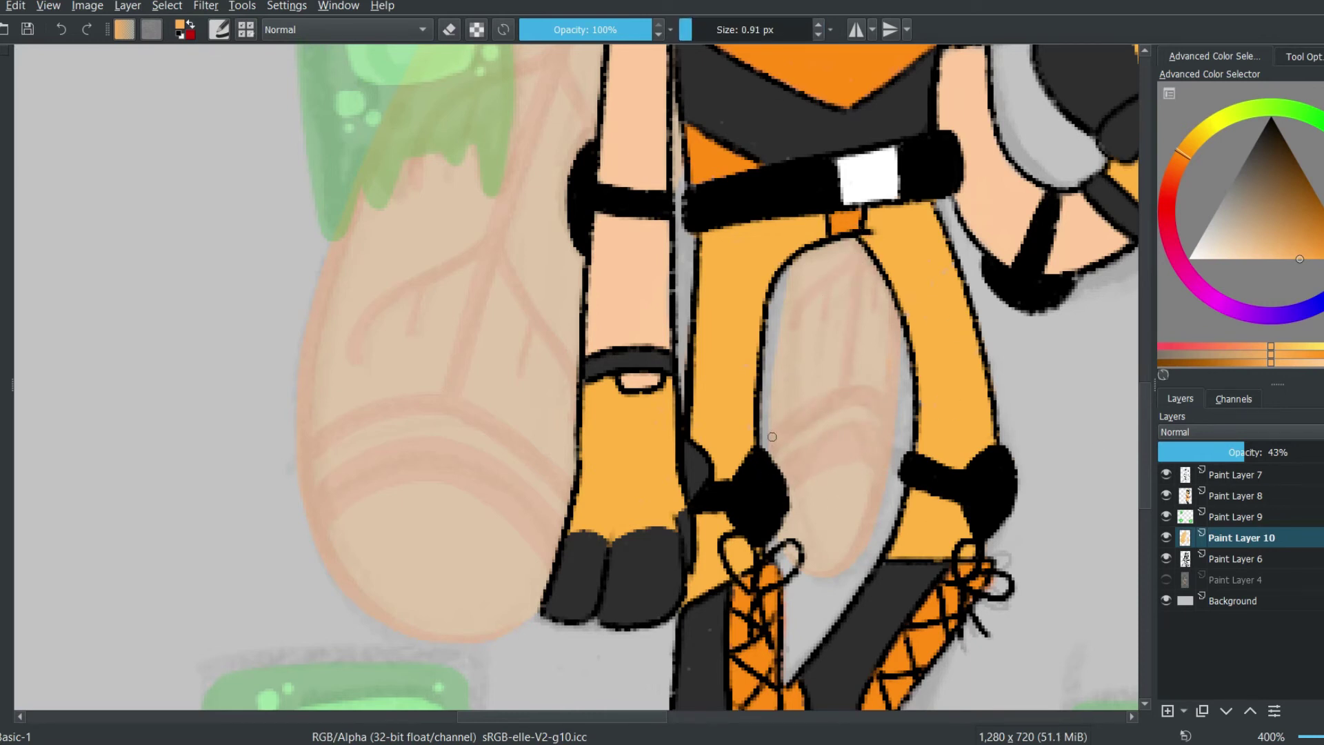
{"action": "key", "text": "1"}
{"action": "left_click", "coordinate": [1167, 559]}
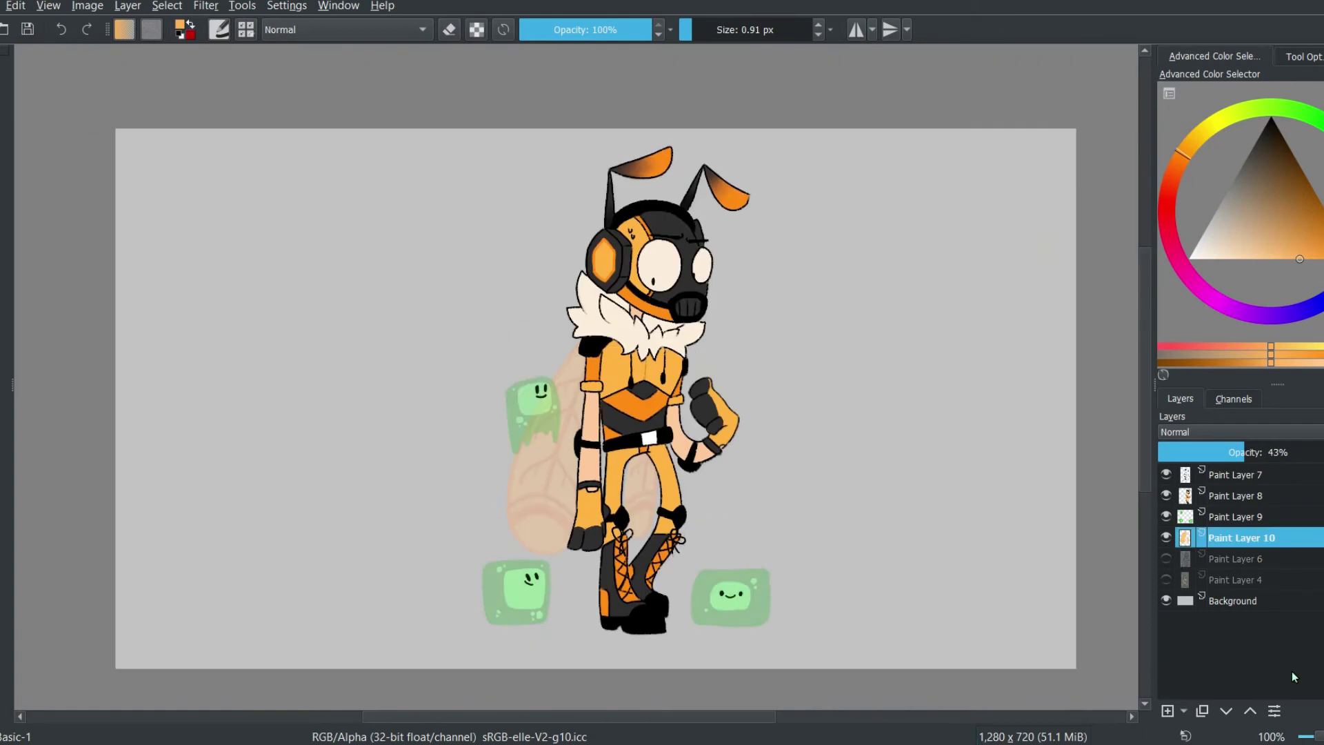
- Add a paint layer on top at 61% opacity and paint a small yellow sun with rays beside the antennae at 4.48 px
{"action": "key", "text": "Insert"}
{"action": "left_click", "coordinate": [1169, 181]}
{"action": "left_click", "coordinate": [1288, 147]}
{"action": "left_click", "coordinate": [1278, 455]}
{"action": "left_click", "coordinate": [1207, 124]}
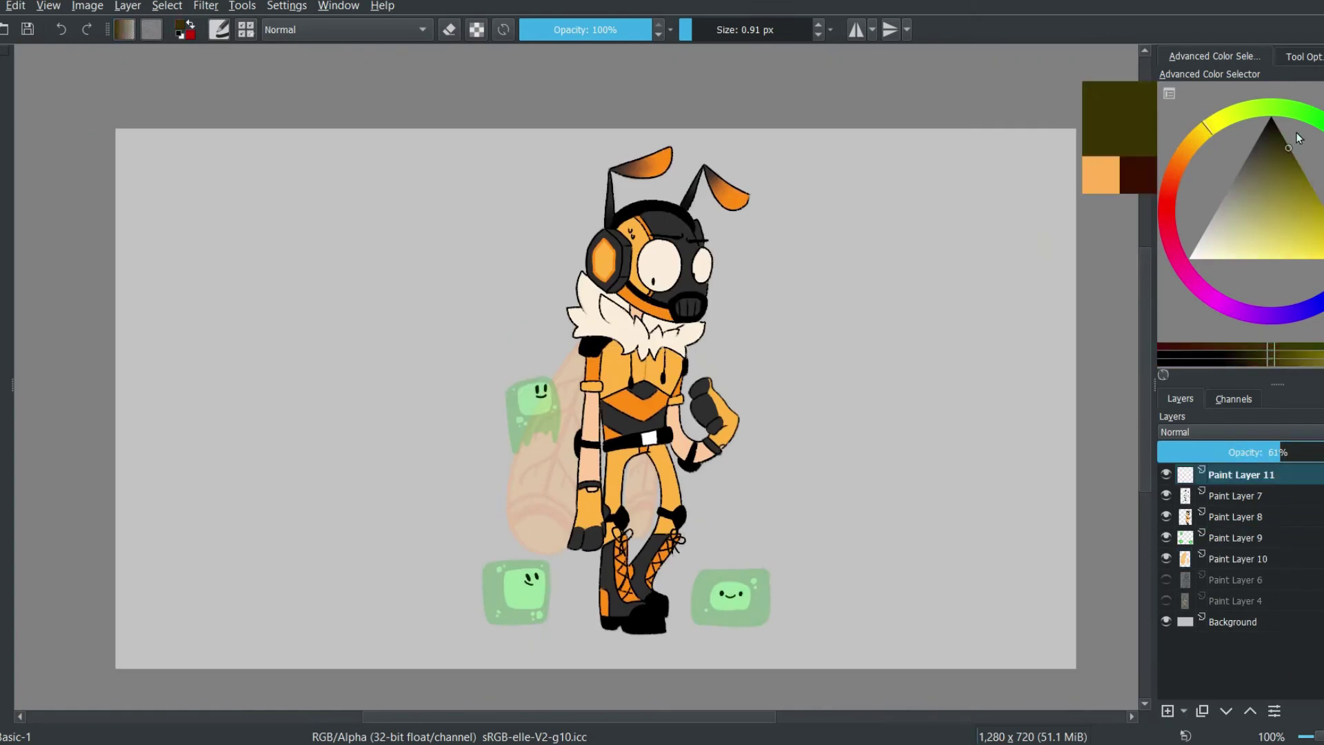
{"action": "mouse_move", "coordinate": [804, 168]}
{"action": "left_mouse_down"}
{"action": "mouse_move", "coordinate": [830, 181]}
{"action": "mouse_move", "coordinate": [788, 152]}
{"action": "left_mouse_up"}
{"action": "left_click_drag", "start_coordinate": [763, 174], "coordinate": [785, 172]}
{"action": "left_click_drag", "start_coordinate": [773, 207], "coordinate": [793, 192]}
{"action": "left_click_drag", "start_coordinate": [800, 213], "coordinate": [812, 194]}
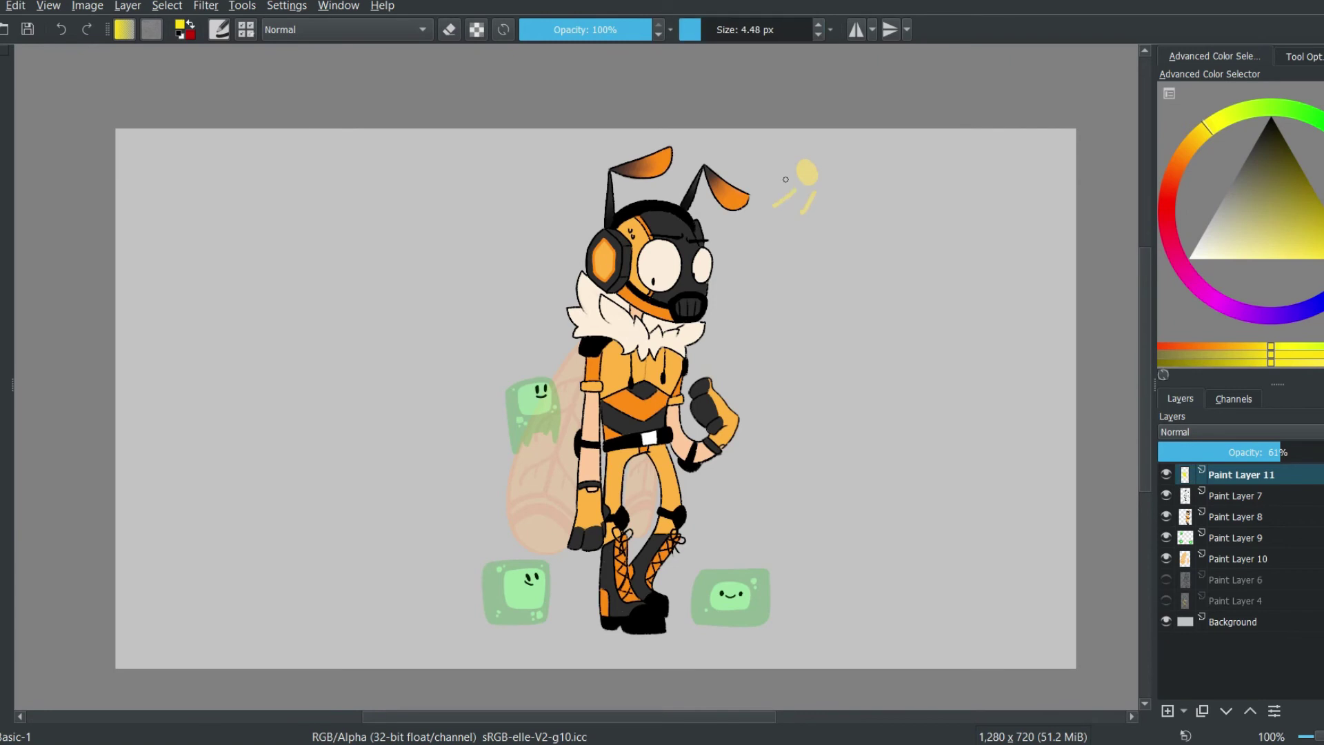
- Choose a very dark red for shadows and move Paint Layer 11 below Paint Layer 7
{"action": "key", "text": "plus"}
{"action": "left_click", "coordinate": [1166, 205]}
{"action": "left_click", "coordinate": [1214, 229]}
{"action": "scroll", "coordinate": [854, 336], "scroll_direction": "up", "scroll_amount": 5}
{"action": "key", "text": "ctrl+z"}
{"action": "key", "text": "plus"}
{"action": "key", "text": "plus"}
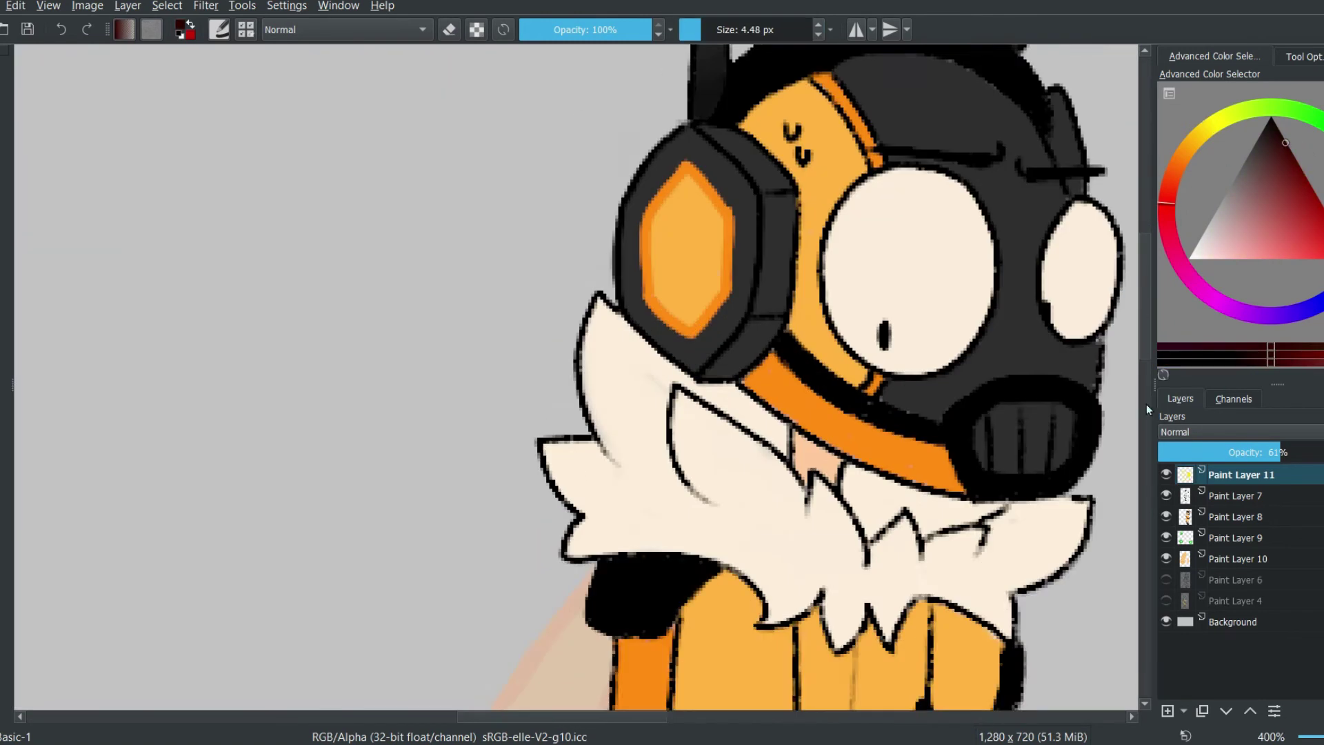
{"action": "left_click_drag", "start_coordinate": [1215, 494], "coordinate": [1217, 498]}
- Shade along the orange strip on the mask above and below the large eye at 1.96 px
{"action": "left_click_drag", "start_coordinate": [500, 219], "coordinate": [544, 316]}
{"action": "key", "text": "ctrl+z"}
{"action": "left_click", "coordinate": [505, 207], "text": "ctrl"}
{"action": "left_click_drag", "start_coordinate": [506, 207], "coordinate": [552, 552]}
{"action": "left_click_drag", "start_coordinate": [709, 19], "coordinate": [700, 20]}
{"action": "left_click_drag", "start_coordinate": [532, 340], "coordinate": [522, 362]}
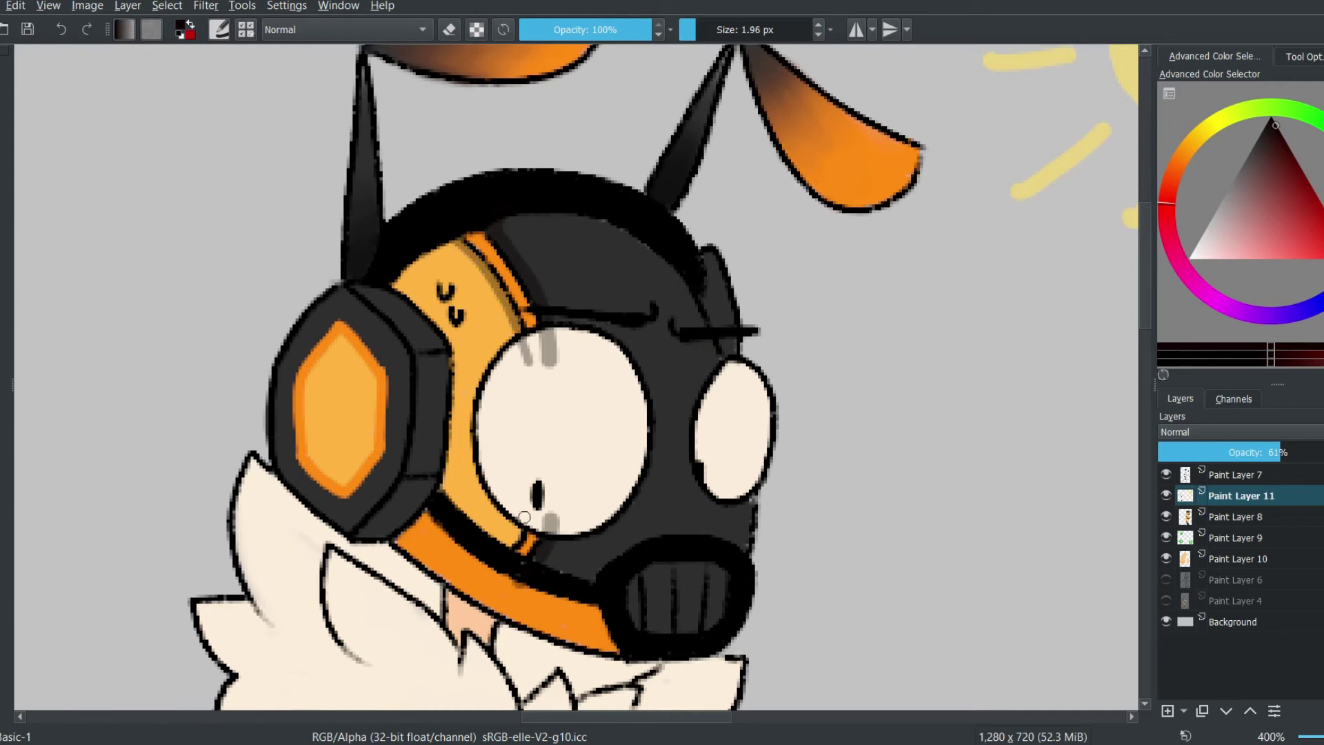
- Shade the front face of the ear cup at up to 4.96 px and clean up the shadow with the eraser
{"action": "mouse_move", "coordinate": [354, 294]}
{"action": "left_mouse_down"}
{"action": "mouse_move", "coordinate": [407, 386]}
{"action": "mouse_move", "coordinate": [340, 290]}
{"action": "mouse_move", "coordinate": [378, 337]}
{"action": "mouse_move", "coordinate": [397, 407]}
{"action": "left_mouse_up"}
{"action": "mouse_move", "coordinate": [388, 351]}
{"action": "left_mouse_down"}
{"action": "mouse_move", "coordinate": [386, 490]}
{"action": "mouse_move", "coordinate": [381, 476]}
{"action": "mouse_move", "coordinate": [358, 483]}
{"action": "left_mouse_up"}
{"action": "key", "text": "bracketright"}
{"action": "key", "text": "bracketright"}
{"action": "key", "text": "bracketright"}
{"action": "mouse_move", "coordinate": [324, 310]}
{"action": "left_mouse_down"}
{"action": "mouse_move", "coordinate": [303, 510]}
{"action": "mouse_move", "coordinate": [331, 497]}
{"action": "left_mouse_up"}
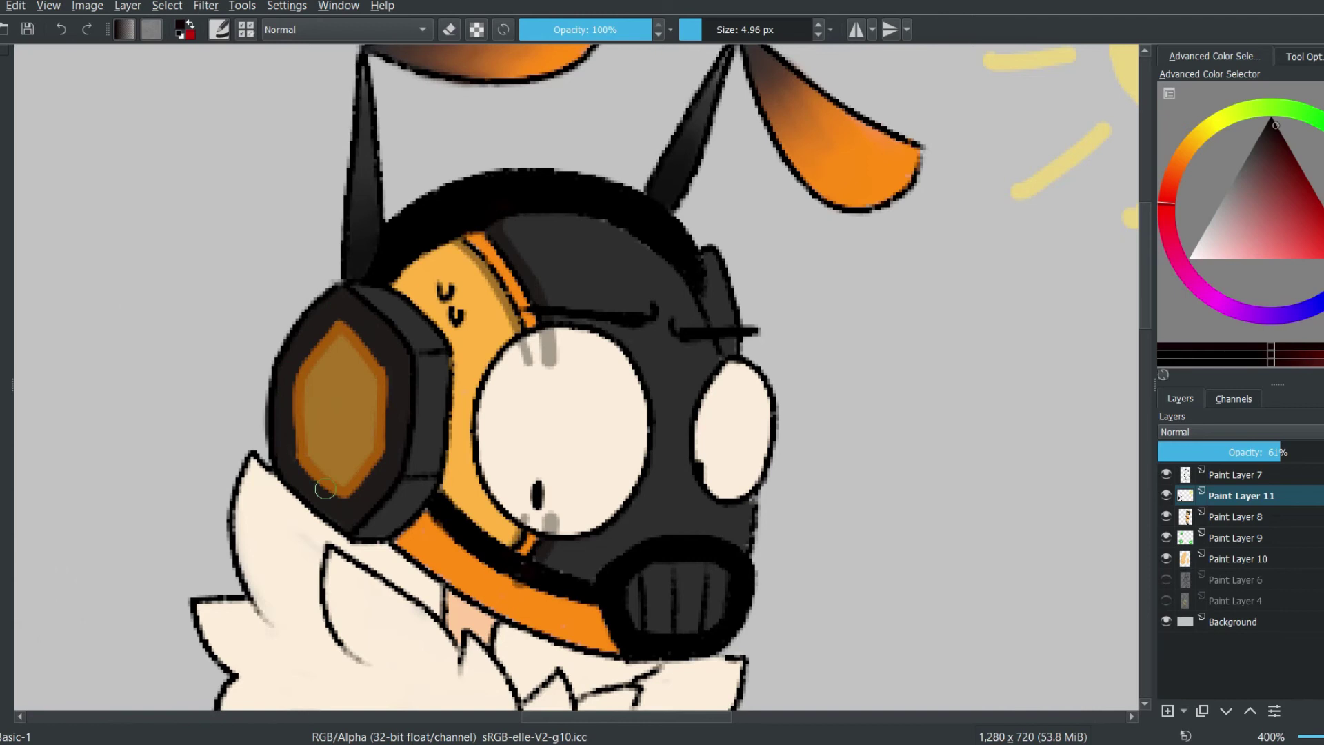
{"action": "scroll", "coordinate": [329, 266], "scroll_direction": "down", "scroll_amount": 5}
{"action": "key", "text": "e"}
{"action": "scroll", "coordinate": [865, 193], "scroll_direction": "up", "scroll_amount": 3}
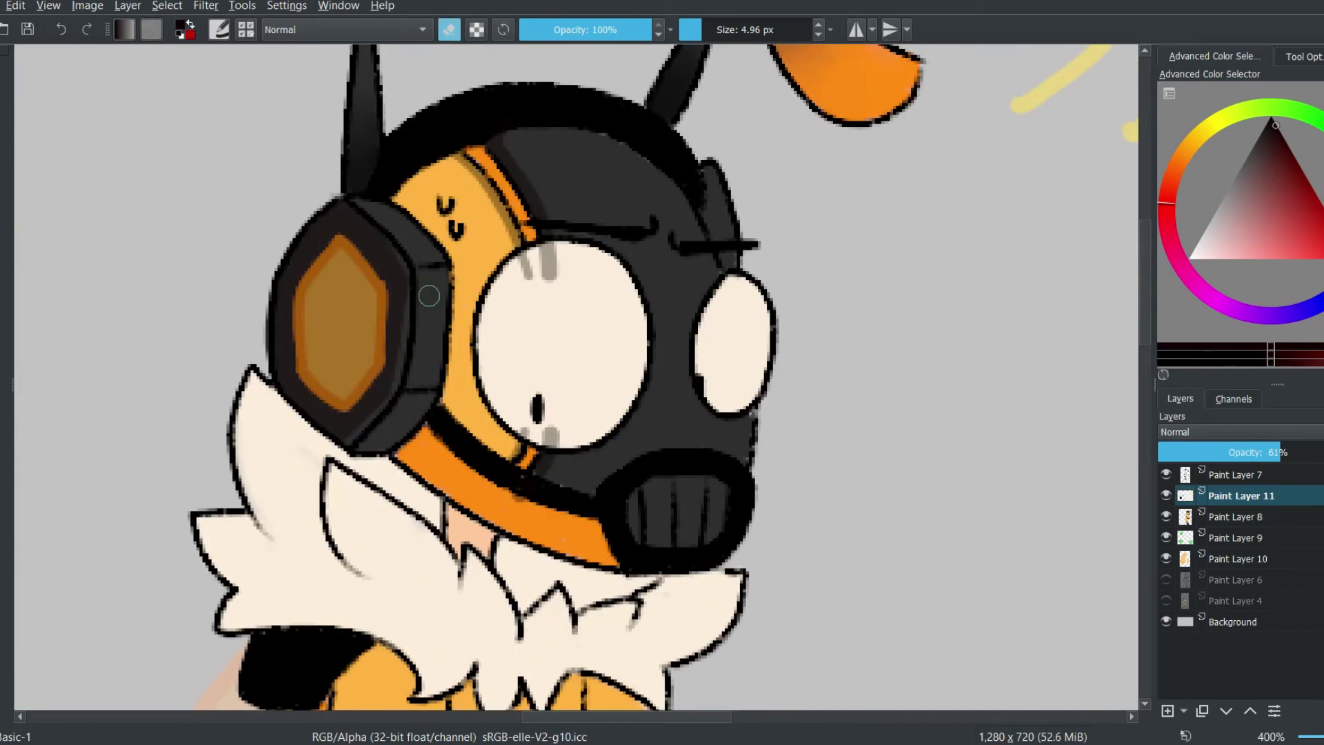
- Shade the lower edge of the orange jaw strap and the neck beneath it at 2.54 px
{"action": "scroll", "coordinate": [382, 264], "scroll_direction": "down", "scroll_amount": 5}
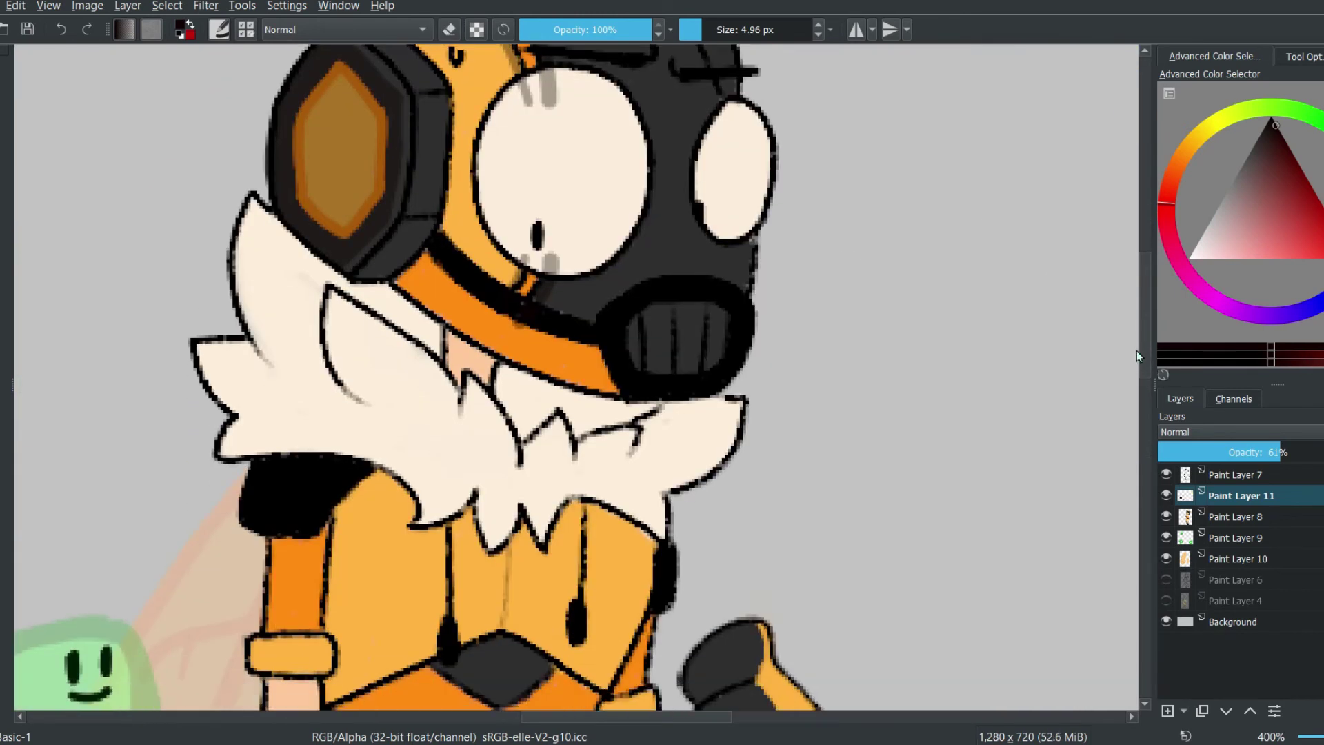
{"action": "key", "text": "bracketleft"}
{"action": "key", "text": "bracketleft"}
{"action": "left_click_drag", "start_coordinate": [604, 307], "coordinate": [449, 239]}
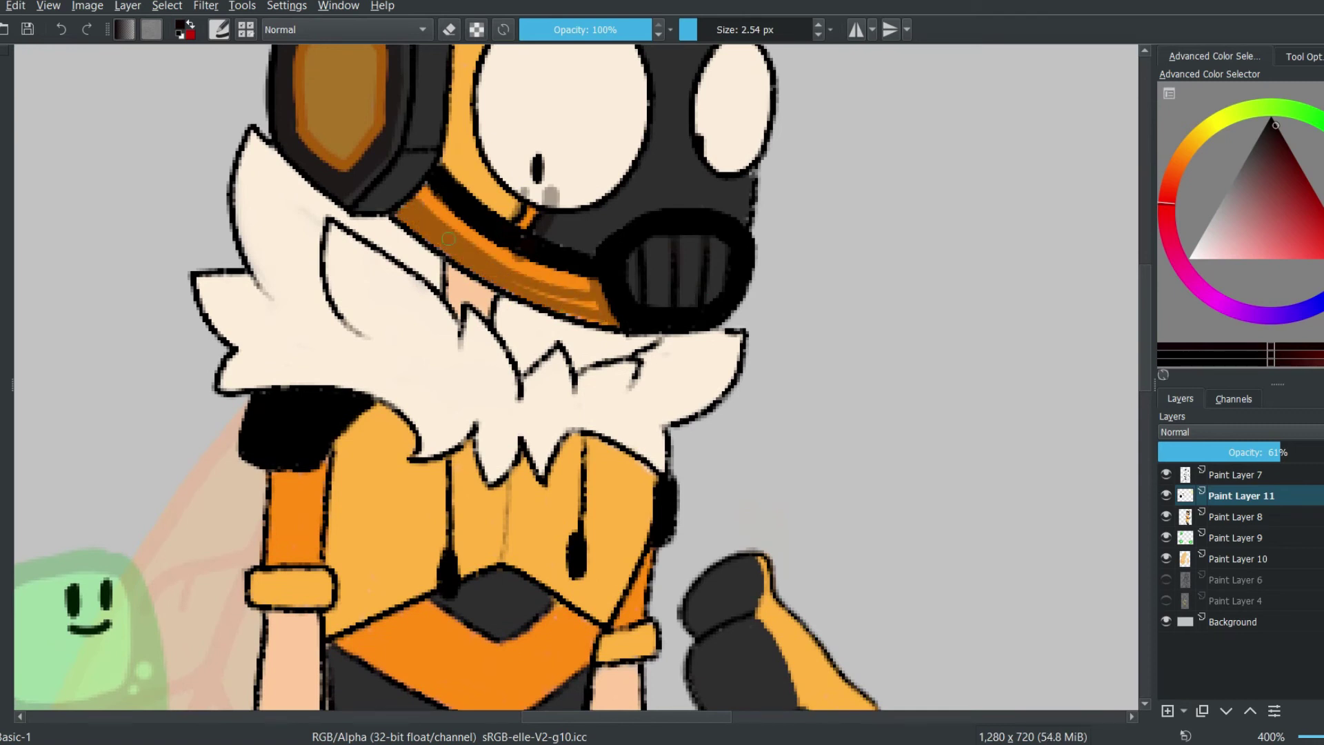
{"action": "scroll", "coordinate": [460, 292], "scroll_direction": "up", "scroll_amount": 10}
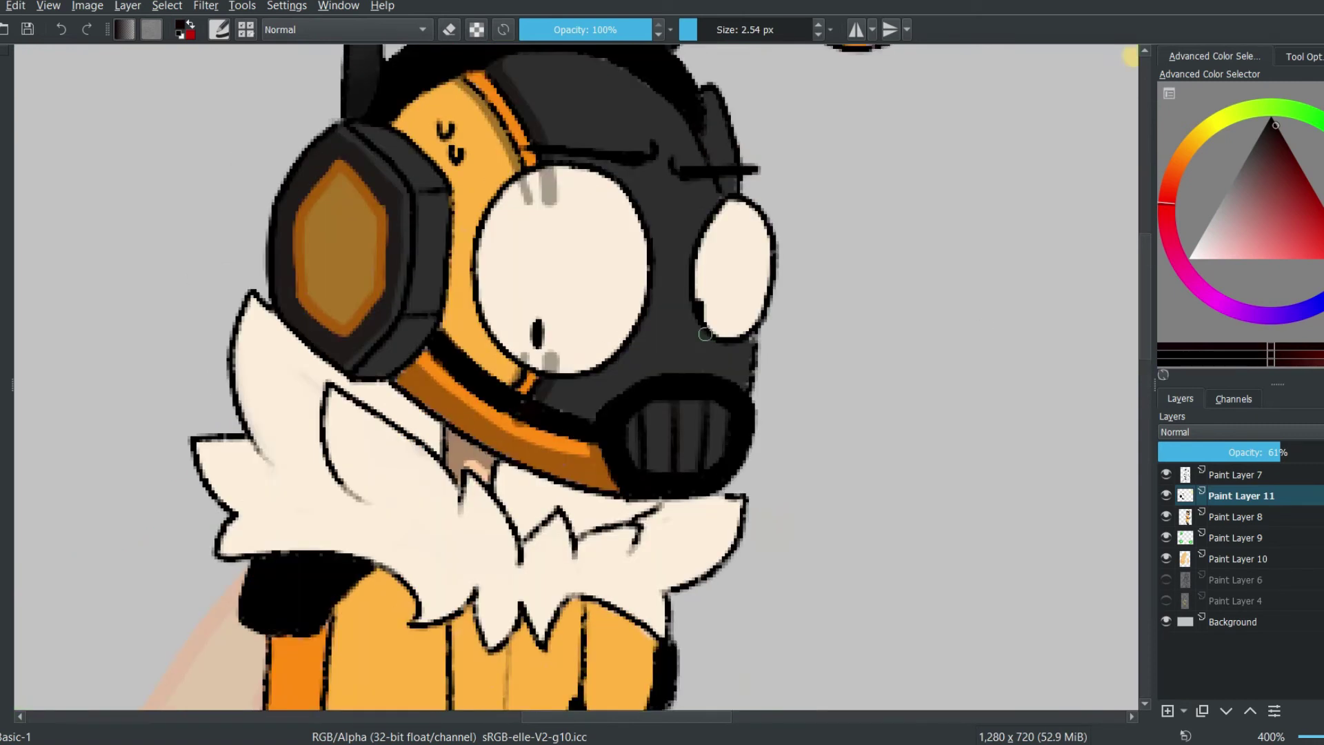
- Shade the inner folds and upper outer tuft of the white fur collar at 2.54 px
{"action": "mouse_move", "coordinate": [398, 243]}
{"action": "left_mouse_down"}
{"action": "mouse_move", "coordinate": [355, 345]}
{"action": "mouse_move", "coordinate": [355, 441]}
{"action": "left_mouse_up"}
{"action": "mouse_move", "coordinate": [652, 386]}
{"action": "left_mouse_down"}
{"action": "mouse_move", "coordinate": [793, 365]}
{"action": "mouse_move", "coordinate": [864, 405]}
{"action": "left_mouse_up"}
{"action": "scroll", "coordinate": [865, 404], "scroll_direction": "down", "scroll_amount": 10}
{"action": "left_click_drag", "start_coordinate": [524, 417], "coordinate": [638, 384]}
{"action": "left_click_drag", "start_coordinate": [469, 358], "coordinate": [463, 371]}
{"action": "mouse_move", "coordinate": [373, 366]}
{"action": "left_mouse_down"}
{"action": "mouse_move", "coordinate": [329, 256]}
{"action": "mouse_move", "coordinate": [373, 366]}
{"action": "left_mouse_up"}
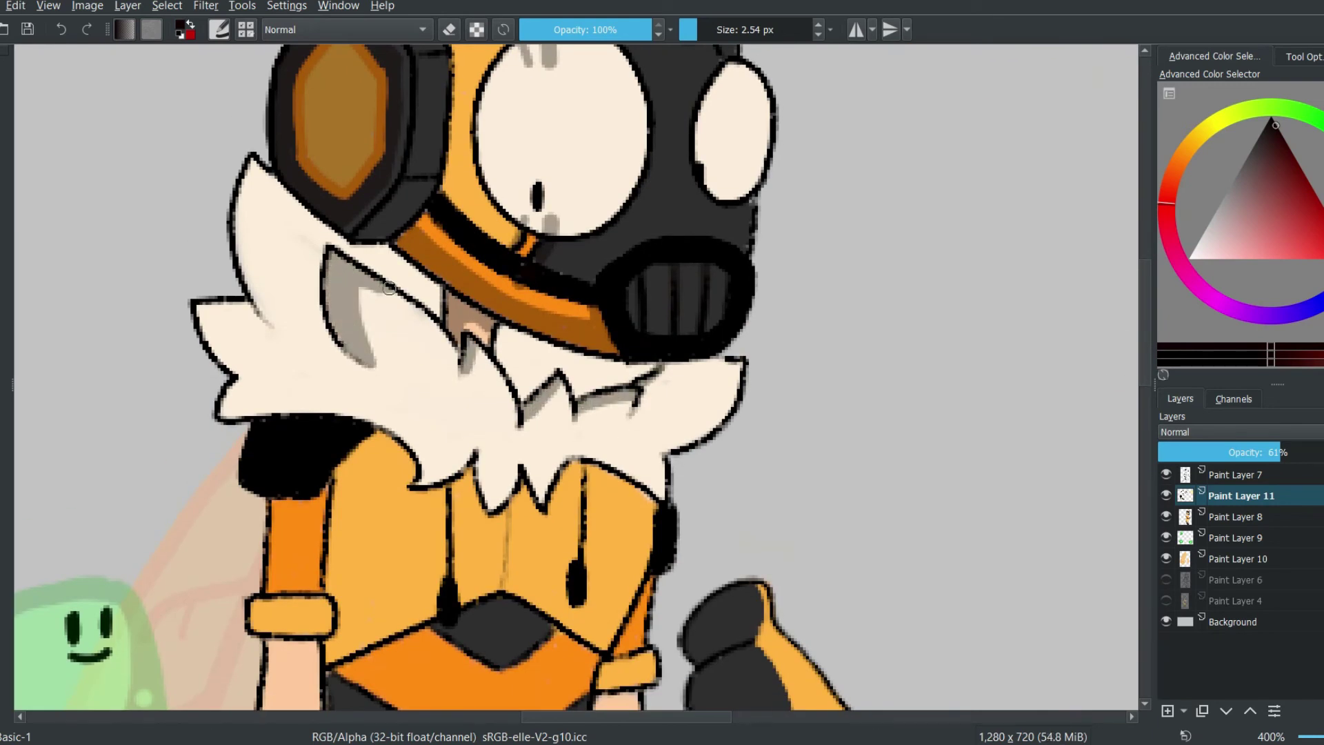
{"action": "mouse_move", "coordinate": [326, 225]}
{"action": "left_mouse_down"}
{"action": "mouse_move", "coordinate": [252, 251]}
{"action": "mouse_move", "coordinate": [290, 206]}
{"action": "mouse_move", "coordinate": [270, 199]}
{"action": "mouse_move", "coordinate": [269, 321]}
{"action": "left_mouse_up"}
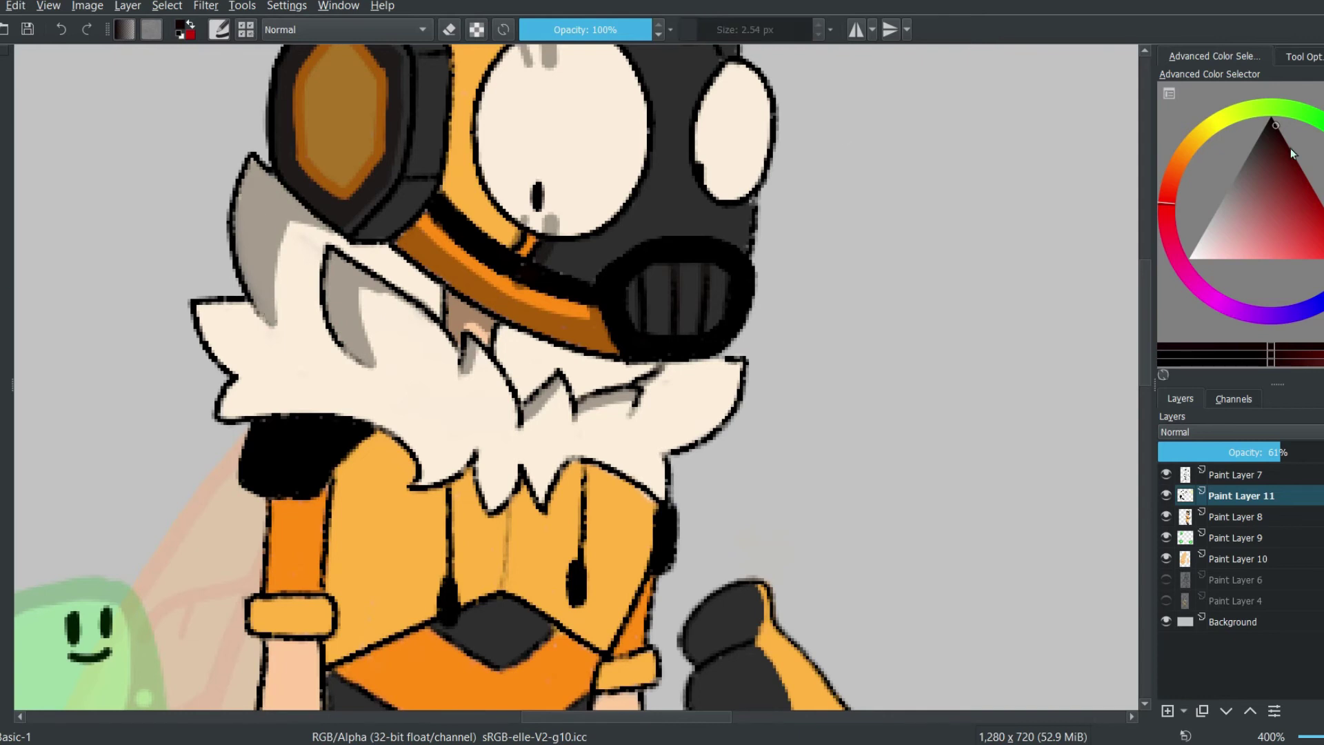
- Choose a slightly redder dark tone and refill the painted shadows on the ear cup, mask and collar with it
{"action": "scroll", "coordinate": [252, 461], "scroll_direction": "up", "scroll_amount": 5}
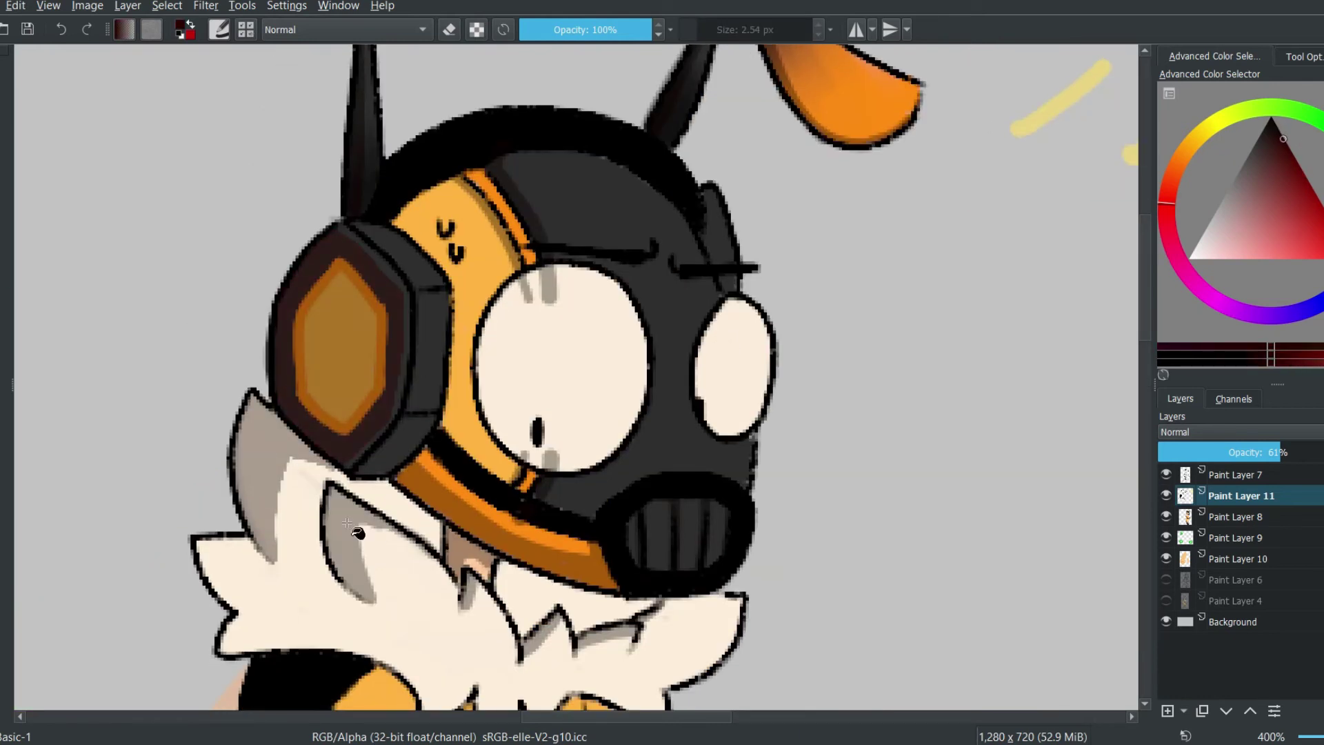
{"action": "scroll", "coordinate": [604, 259], "scroll_direction": "up", "scroll_amount": 3}
{"action": "scroll", "coordinate": [592, 546], "scroll_direction": "down", "scroll_amount": 5}
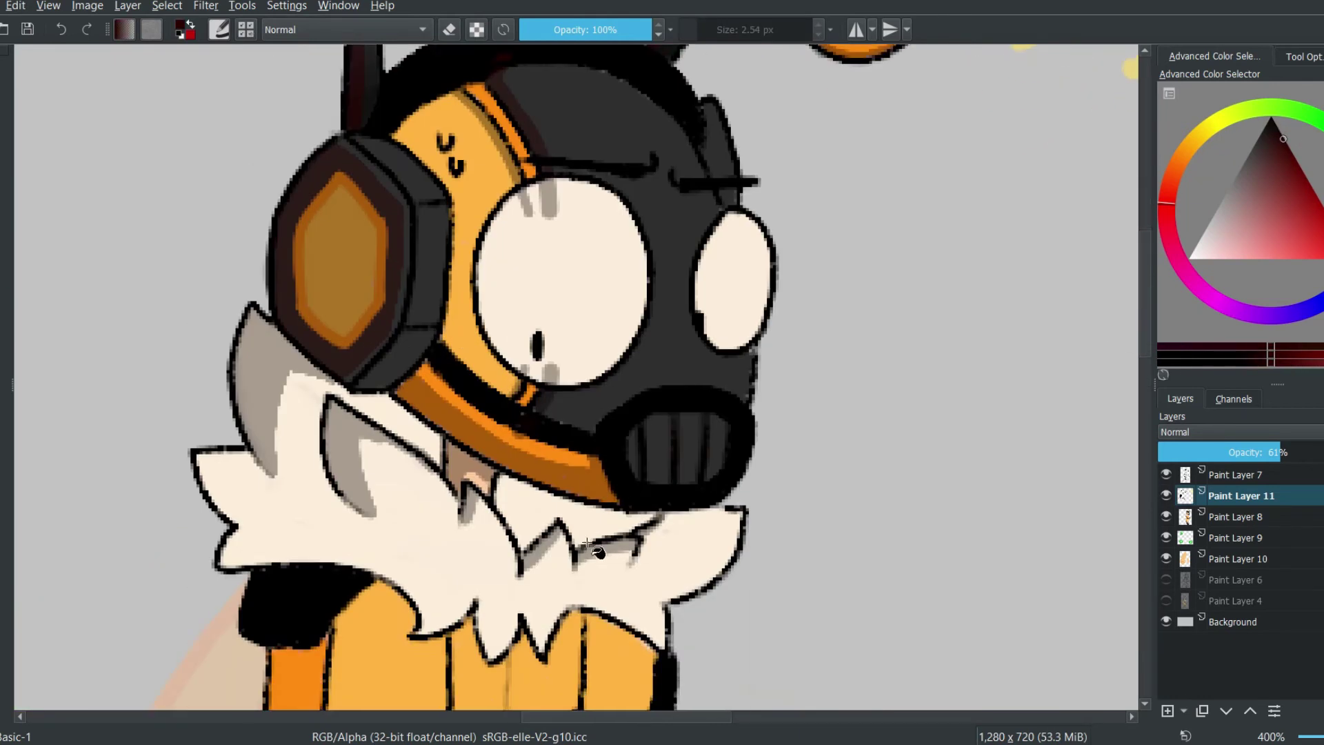
- Shade the remaining outer tufts and the lower edge of the fur collar at 2.54 px
{"action": "scroll", "coordinate": [1142, 344], "scroll_direction": "down", "scroll_amount": 4}
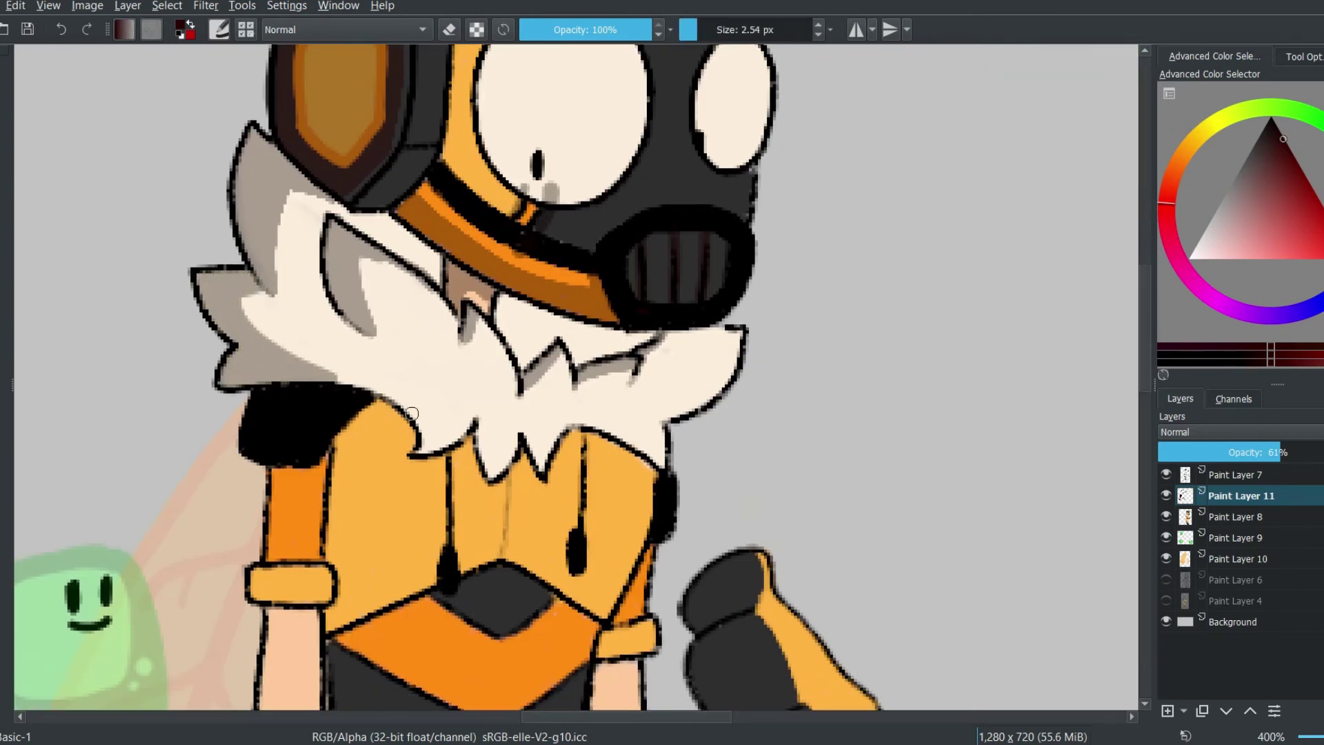
{"action": "scroll", "coordinate": [667, 342], "scroll_direction": "down", "scroll_amount": 2}
{"action": "scroll", "coordinate": [883, 297], "scroll_direction": "down", "scroll_amount": 3}
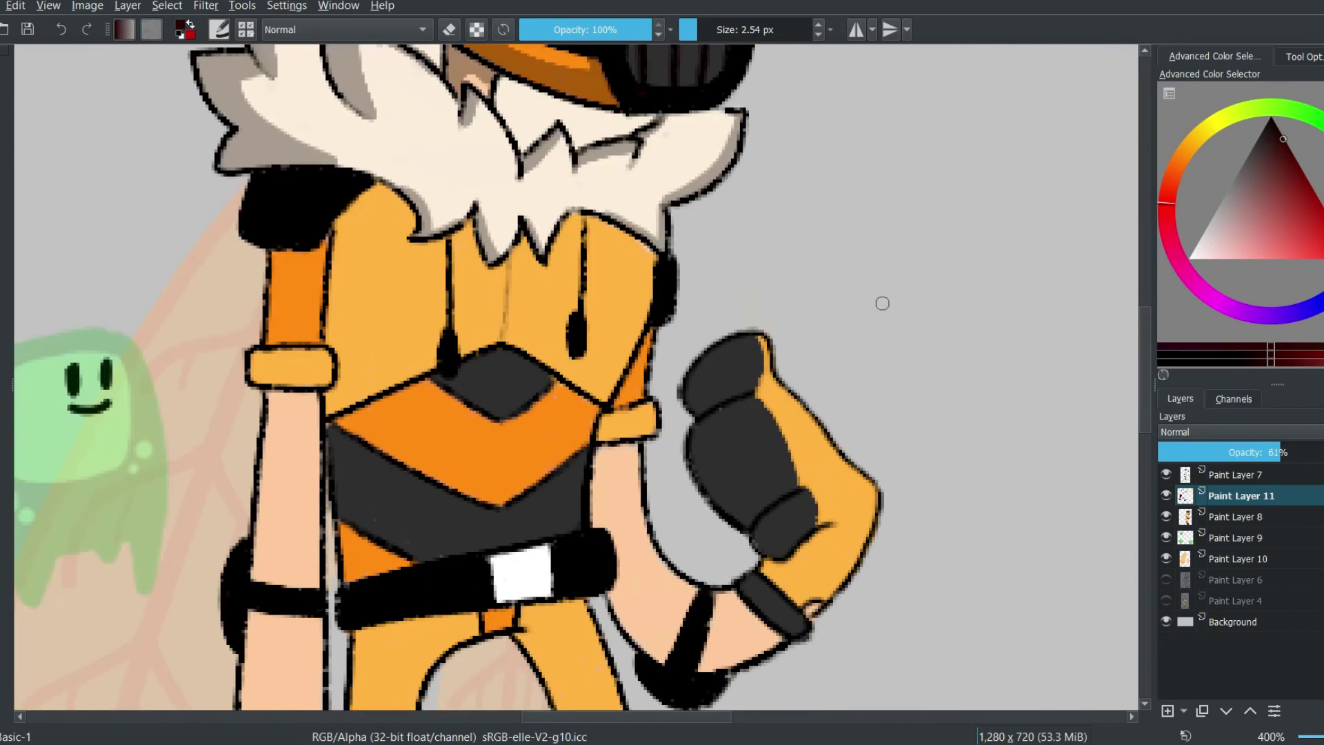
- Shade the yellow chest under the collar, down its middle and along its lower edges, refining the shadow with the eraser
{"action": "mouse_move", "coordinate": [508, 252]}
{"action": "left_mouse_down"}
{"action": "mouse_move", "coordinate": [510, 342]}
{"action": "mouse_move", "coordinate": [566, 255]}
{"action": "mouse_move", "coordinate": [525, 359]}
{"action": "mouse_move", "coordinate": [600, 396]}
{"action": "left_mouse_up"}
{"action": "mouse_move", "coordinate": [381, 214]}
{"action": "left_mouse_down"}
{"action": "mouse_move", "coordinate": [483, 342]}
{"action": "mouse_move", "coordinate": [331, 414]}
{"action": "mouse_move", "coordinate": [338, 207]}
{"action": "mouse_move", "coordinate": [379, 386]}
{"action": "mouse_move", "coordinate": [356, 276]}
{"action": "mouse_move", "coordinate": [366, 369]}
{"action": "left_mouse_up"}
{"action": "key", "text": "e"}
{"action": "mouse_move", "coordinate": [591, 249]}
{"action": "left_mouse_down"}
{"action": "mouse_move", "coordinate": [544, 332]}
{"action": "mouse_move", "coordinate": [563, 305]}
{"action": "left_mouse_up"}
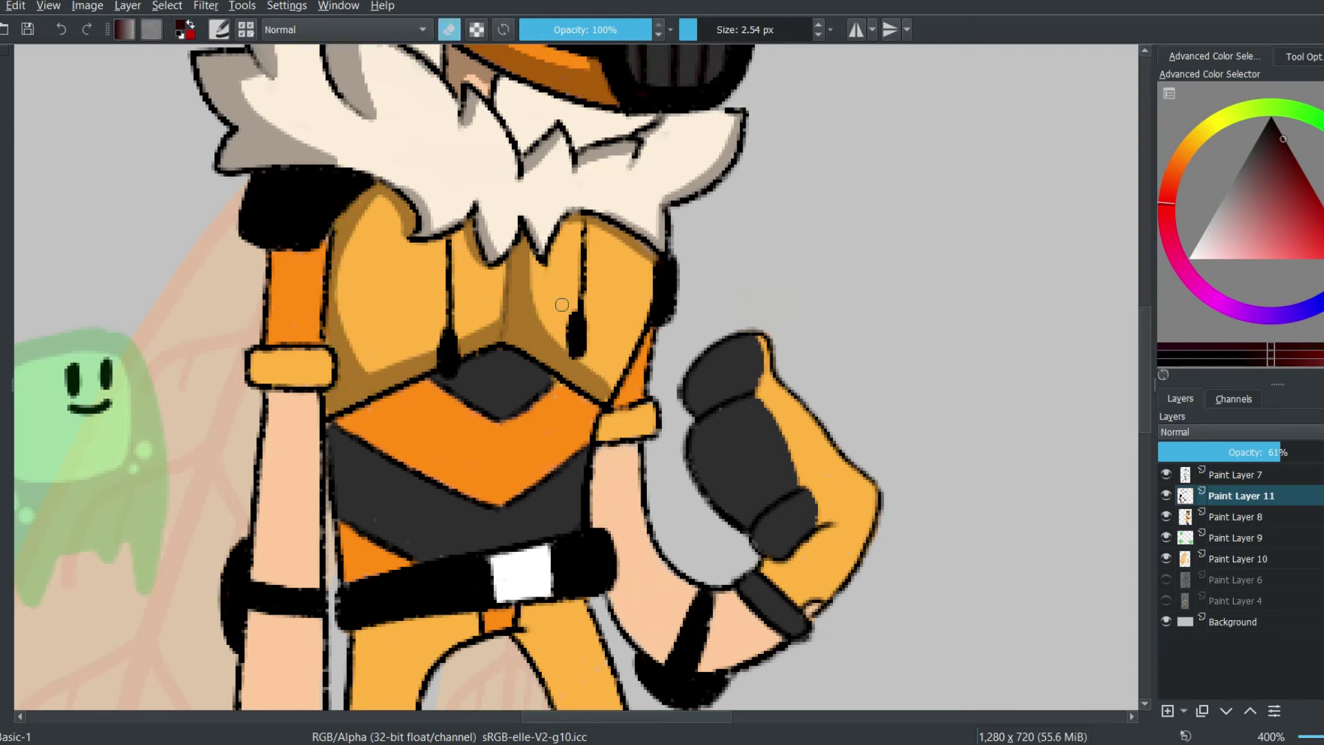
- Shade the bent arm with its sleeve and straps, and the raised thumbs-up glove, at 2.54 px
{"action": "mouse_move", "coordinate": [627, 352]}
{"action": "left_mouse_down"}
{"action": "mouse_move", "coordinate": [624, 410]}
{"action": "mouse_move", "coordinate": [659, 435]}
{"action": "left_mouse_up"}
{"action": "scroll", "coordinate": [620, 428], "scroll_direction": "down", "scroll_amount": 3}
{"action": "mouse_move", "coordinate": [676, 525]}
{"action": "left_mouse_down"}
{"action": "mouse_move", "coordinate": [644, 512]}
{"action": "mouse_move", "coordinate": [749, 462]}
{"action": "mouse_move", "coordinate": [682, 344]}
{"action": "mouse_move", "coordinate": [727, 533]}
{"action": "mouse_move", "coordinate": [761, 520]}
{"action": "mouse_move", "coordinate": [764, 497]}
{"action": "mouse_move", "coordinate": [796, 514]}
{"action": "mouse_move", "coordinate": [818, 487]}
{"action": "mouse_move", "coordinate": [788, 444]}
{"action": "mouse_move", "coordinate": [821, 487]}
{"action": "mouse_move", "coordinate": [793, 373]}
{"action": "mouse_move", "coordinate": [828, 403]}
{"action": "left_mouse_up"}
{"action": "left_click_drag", "start_coordinate": [756, 269], "coordinate": [710, 284]}
{"action": "key", "text": "minus"}
{"action": "key", "text": "minus"}
{"action": "key", "text": "minus"}
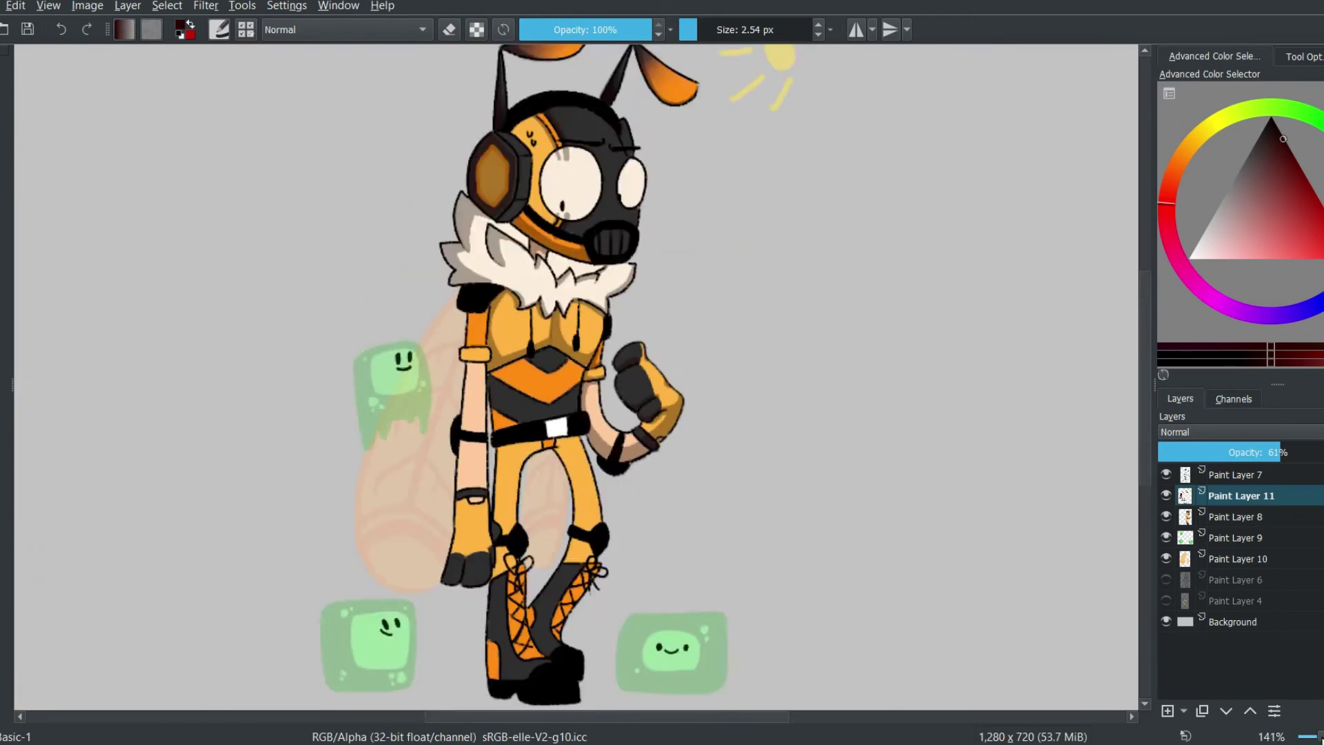
- Shade the upper and outer edges of the dark and orange chevrons on the torso and the belt
{"action": "key", "text": "plus"}
{"action": "key", "text": "plus"}
{"action": "key", "text": "plus"}
{"action": "left_click_drag", "start_coordinate": [330, 295], "coordinate": [502, 377]}
{"action": "left_click_drag", "start_coordinate": [342, 307], "coordinate": [362, 453]}
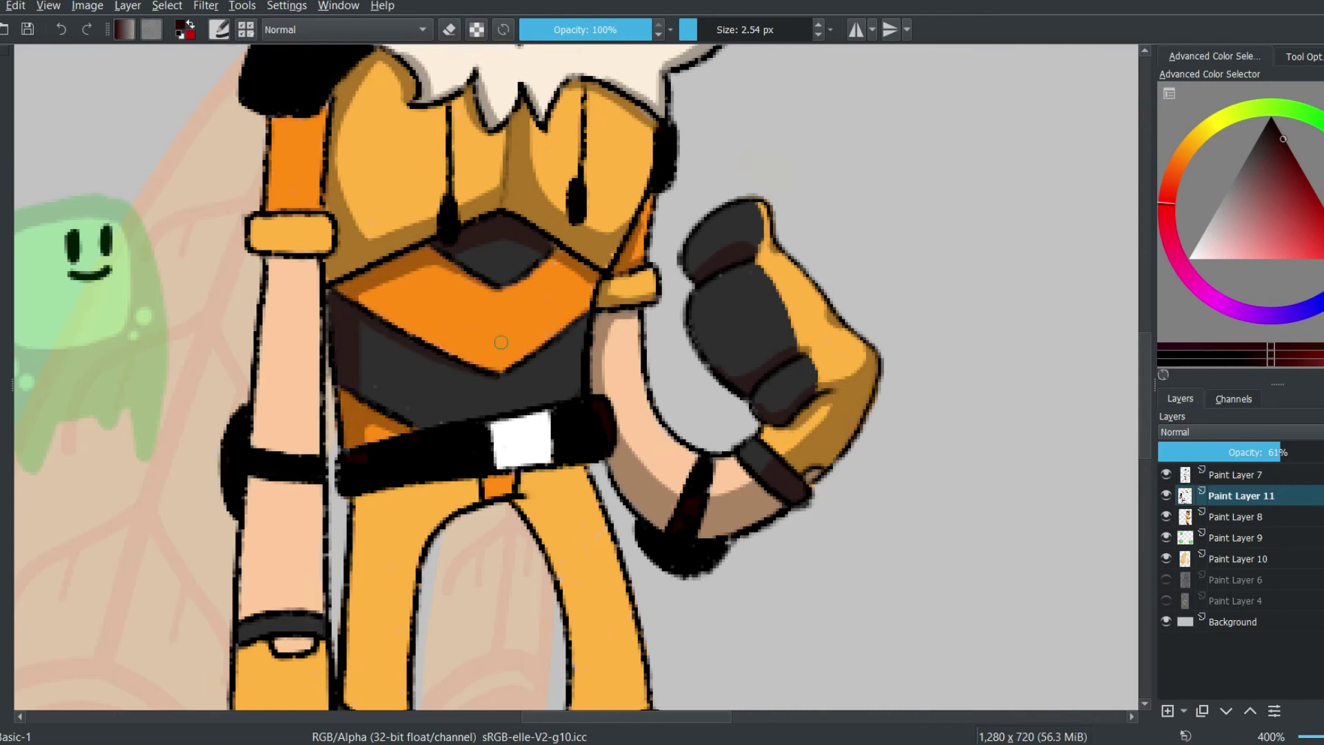
- Shade the yellow trousers below the belt, along both legs and below the knee pad
{"action": "scroll", "coordinate": [573, 373], "scroll_direction": "down", "scroll_amount": 3}
{"action": "mouse_move", "coordinate": [476, 323]}
{"action": "left_mouse_down"}
{"action": "mouse_move", "coordinate": [358, 348]}
{"action": "mouse_move", "coordinate": [348, 538]}
{"action": "left_mouse_up"}
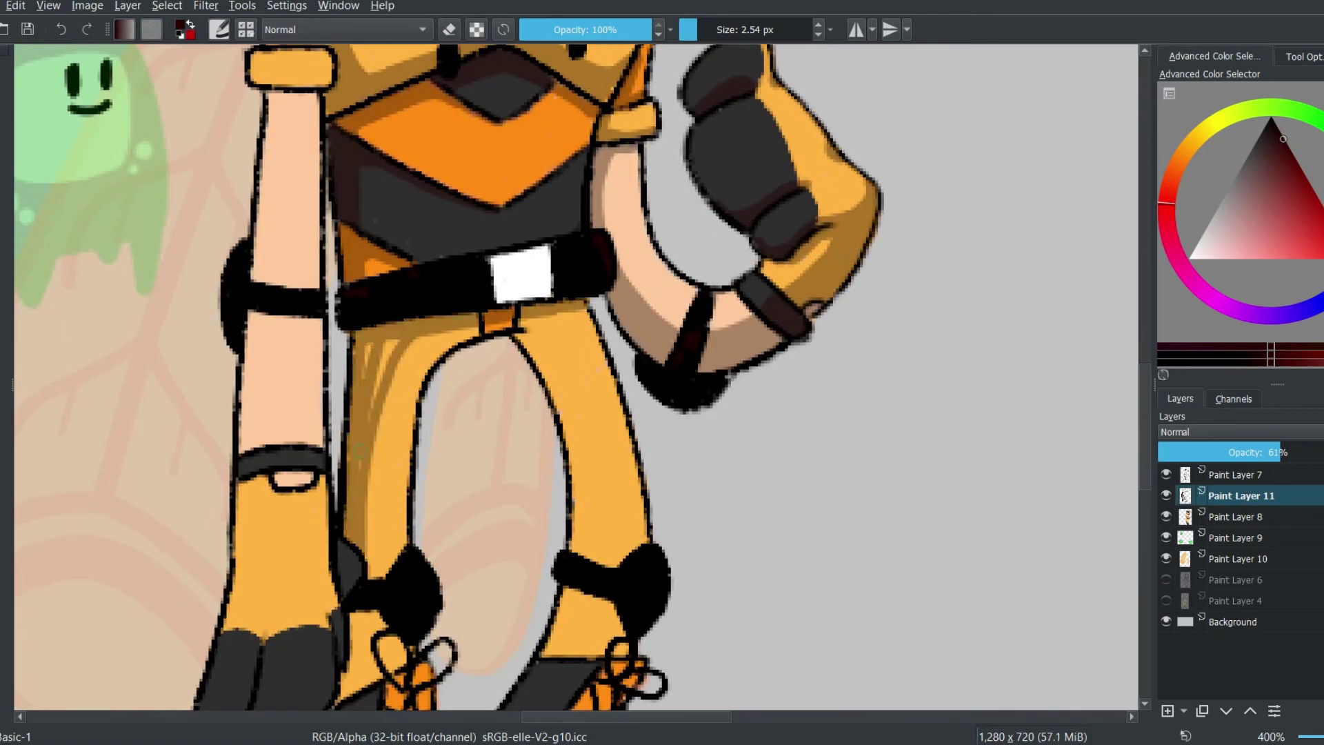
{"action": "mouse_move", "coordinate": [519, 332]}
{"action": "left_mouse_down"}
{"action": "mouse_move", "coordinate": [579, 552]}
{"action": "mouse_move", "coordinate": [566, 448]}
{"action": "left_mouse_up"}
{"action": "scroll", "coordinate": [566, 448], "scroll_direction": "down", "scroll_amount": 3}
{"action": "left_click_drag", "start_coordinate": [593, 400], "coordinate": [571, 441]}
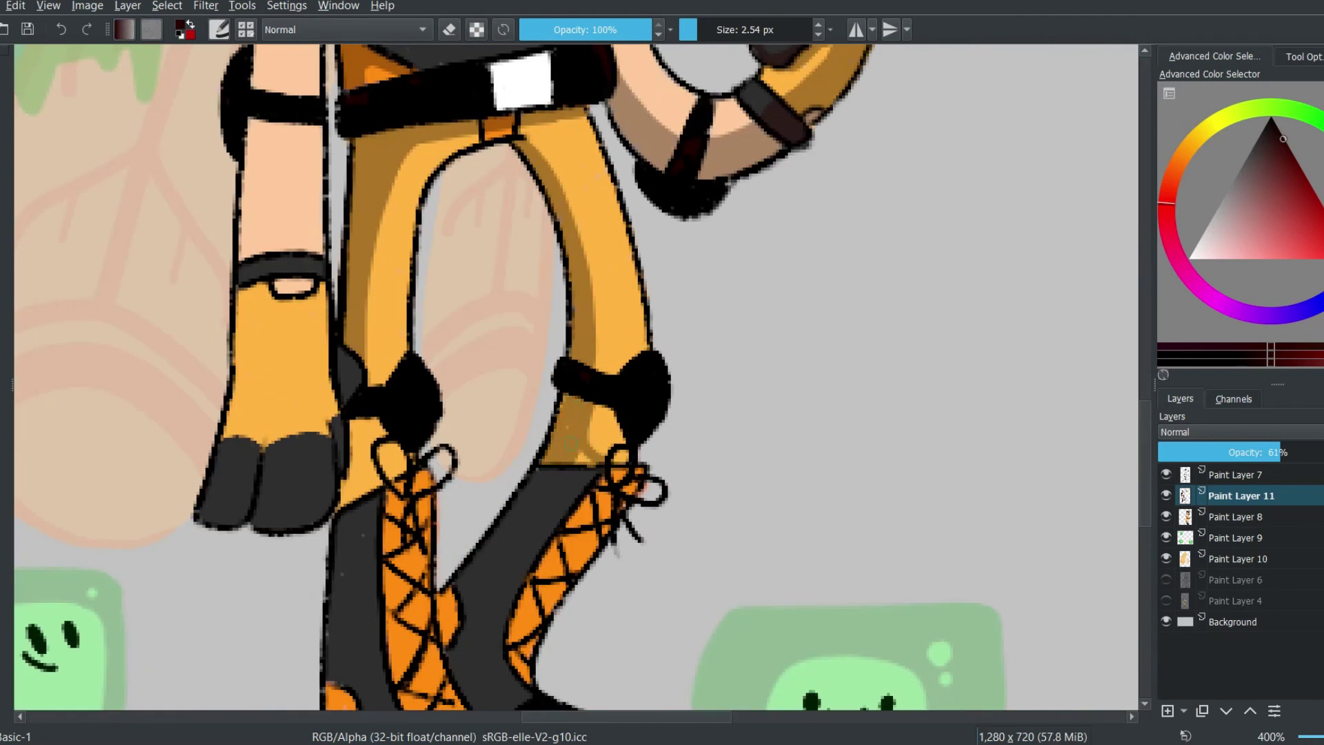
- Shade both boots along their shafts, orange lacing panels and heel patches at 2.54 px
{"action": "scroll", "coordinate": [598, 418], "scroll_direction": "down", "scroll_amount": 2}
{"action": "mouse_move", "coordinate": [544, 343]}
{"action": "left_mouse_down"}
{"action": "mouse_move", "coordinate": [445, 538]}
{"action": "mouse_move", "coordinate": [445, 604]}
{"action": "left_mouse_up"}
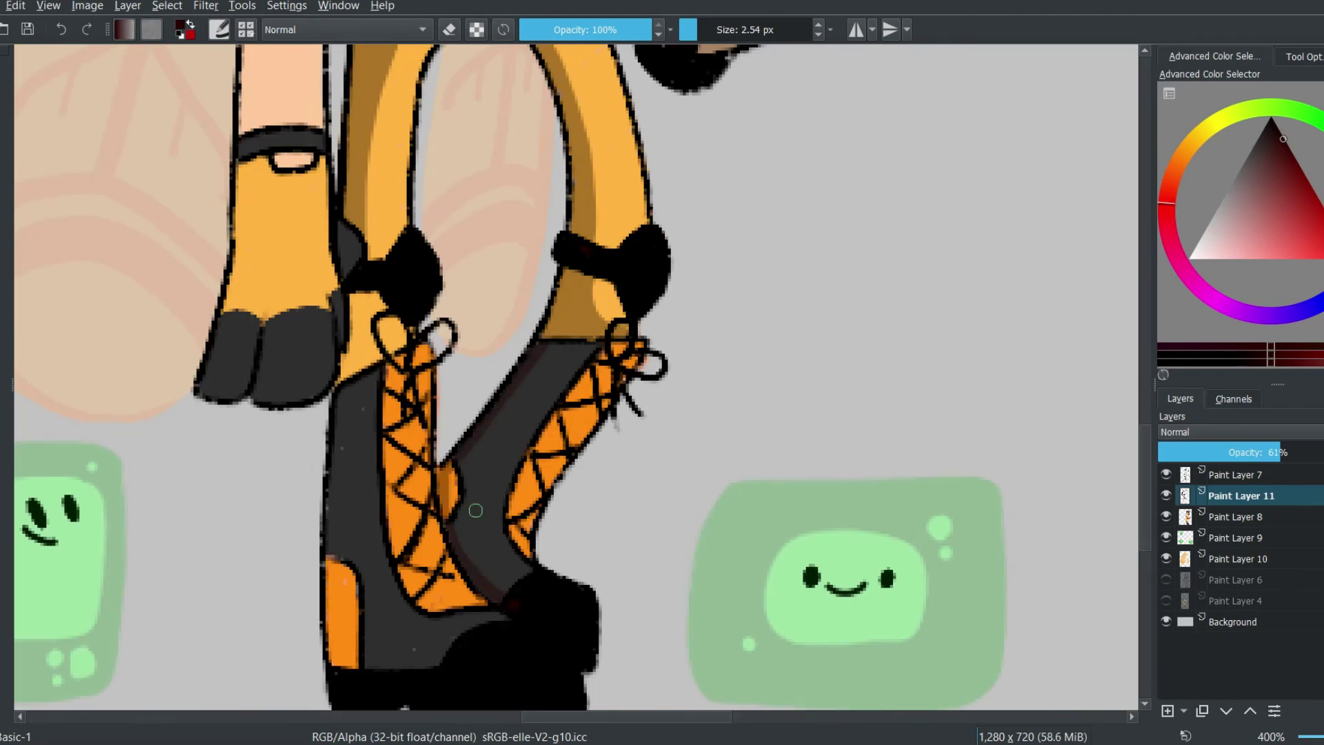
{"action": "left_click_drag", "start_coordinate": [459, 472], "coordinate": [510, 586]}
{"action": "mouse_move", "coordinate": [361, 381]}
{"action": "left_mouse_down"}
{"action": "mouse_move", "coordinate": [473, 648]}
{"action": "mouse_move", "coordinate": [423, 668]}
{"action": "mouse_move", "coordinate": [415, 635]}
{"action": "mouse_move", "coordinate": [333, 647]}
{"action": "mouse_move", "coordinate": [345, 534]}
{"action": "left_mouse_up"}
{"action": "left_click_drag", "start_coordinate": [338, 413], "coordinate": [332, 535]}
{"action": "mouse_move", "coordinate": [390, 365]}
{"action": "left_mouse_down"}
{"action": "mouse_move", "coordinate": [387, 458]}
{"action": "mouse_move", "coordinate": [476, 607]}
{"action": "left_mouse_up"}
{"action": "left_click_drag", "start_coordinate": [396, 400], "coordinate": [399, 521]}
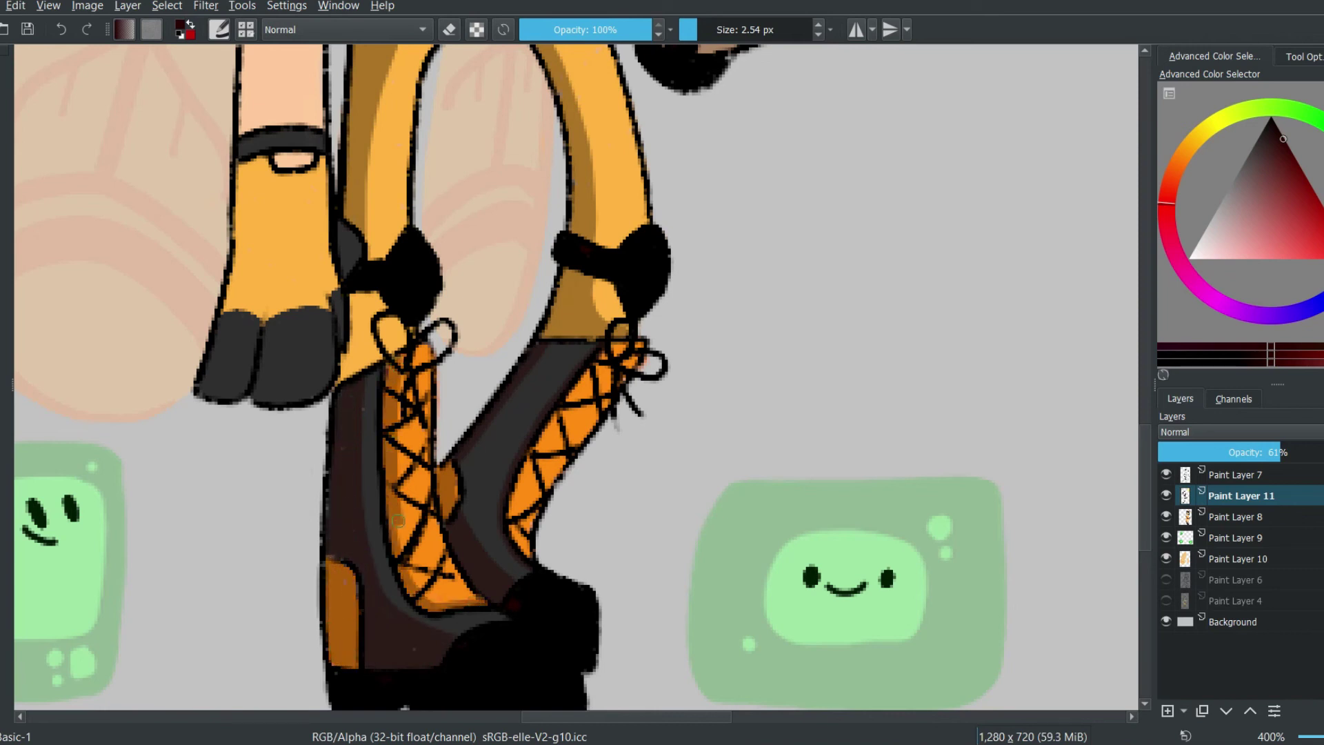
- Shade the hanging arm's glove, fingers, forearm and sleeve along their outer edge
{"action": "scroll", "coordinate": [1139, 414], "scroll_direction": "up", "scroll_amount": 3}
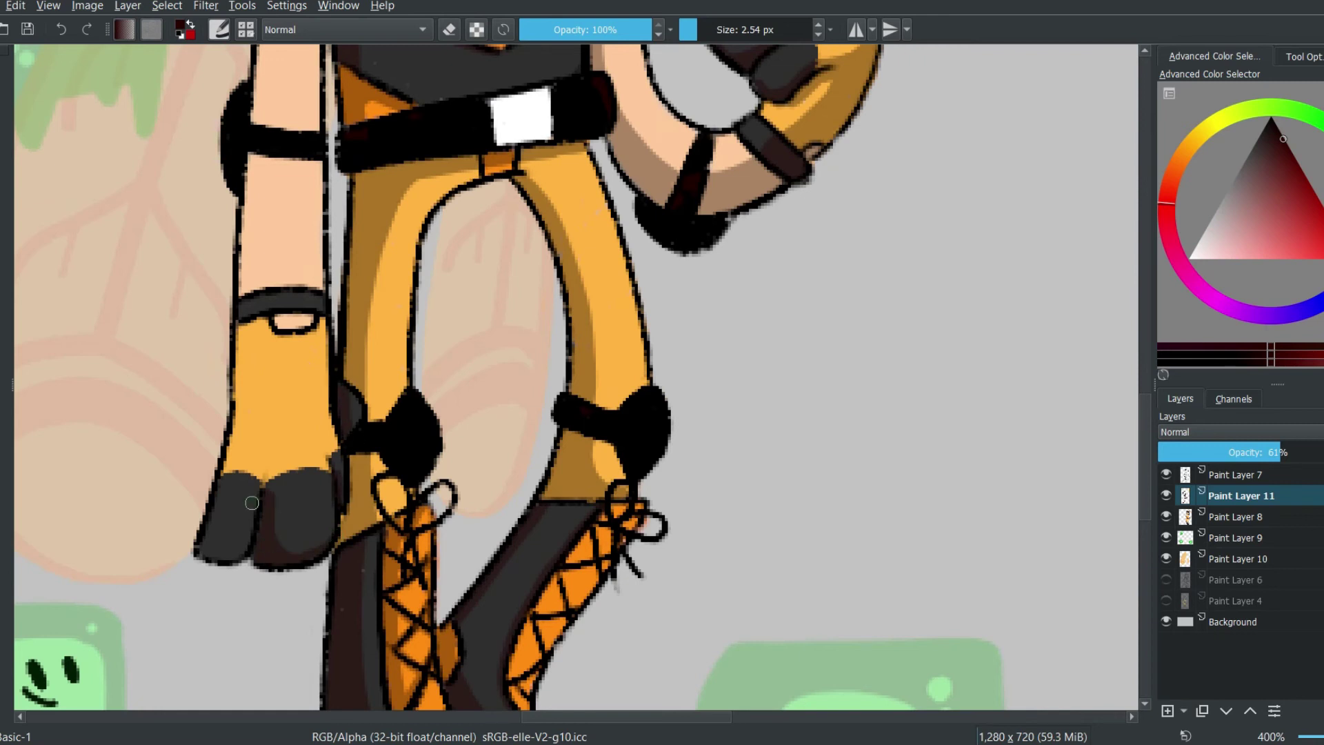
{"action": "left_click_drag", "start_coordinate": [240, 318], "coordinate": [202, 555]}
{"action": "scroll", "coordinate": [1078, 424], "scroll_direction": "up", "scroll_amount": 5}
{"action": "left_click_drag", "start_coordinate": [266, 197], "coordinate": [244, 483]}
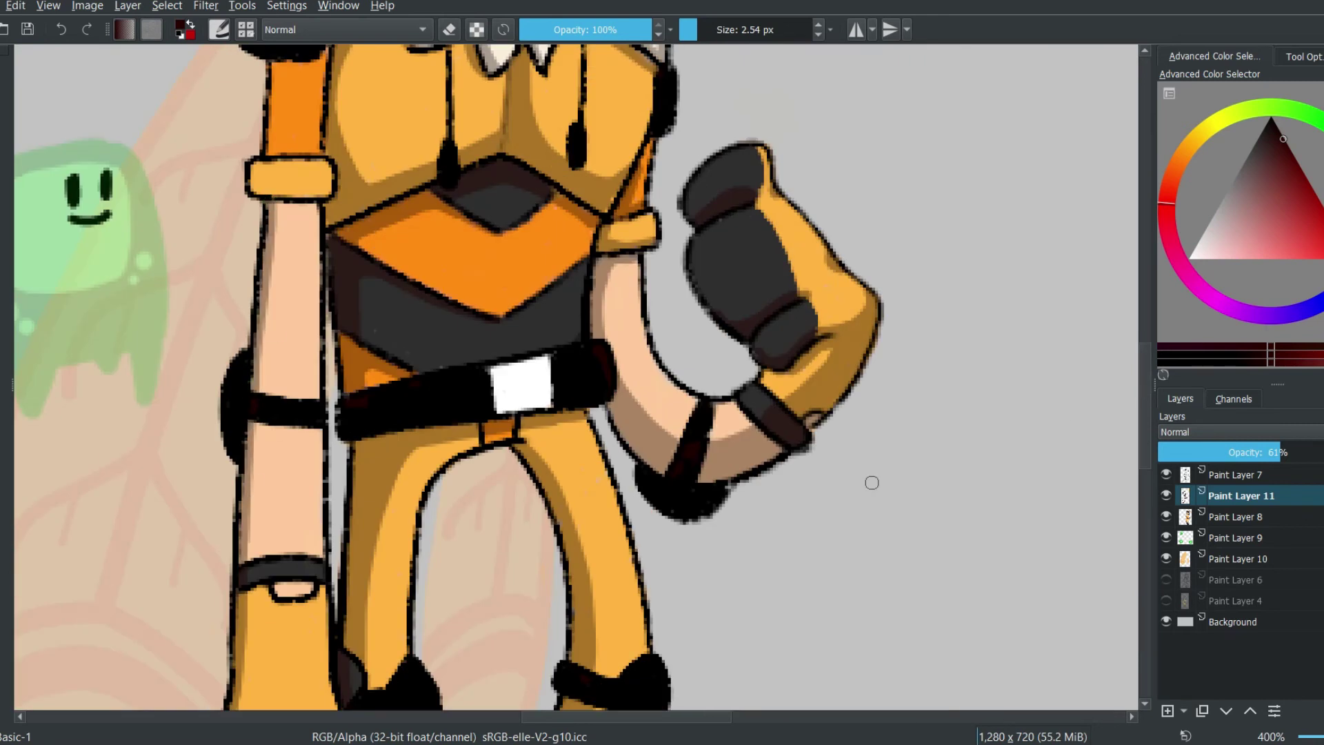
- Erase the stray shadow strokes on the large eye and the reddish tint on the belt and bent arm's strap
{"action": "scroll", "coordinate": [872, 483], "scroll_direction": "up", "scroll_amount": 5}
{"action": "scroll", "coordinate": [554, 504], "scroll_direction": "up", "scroll_amount": 10}
{"action": "key", "text": "e"}
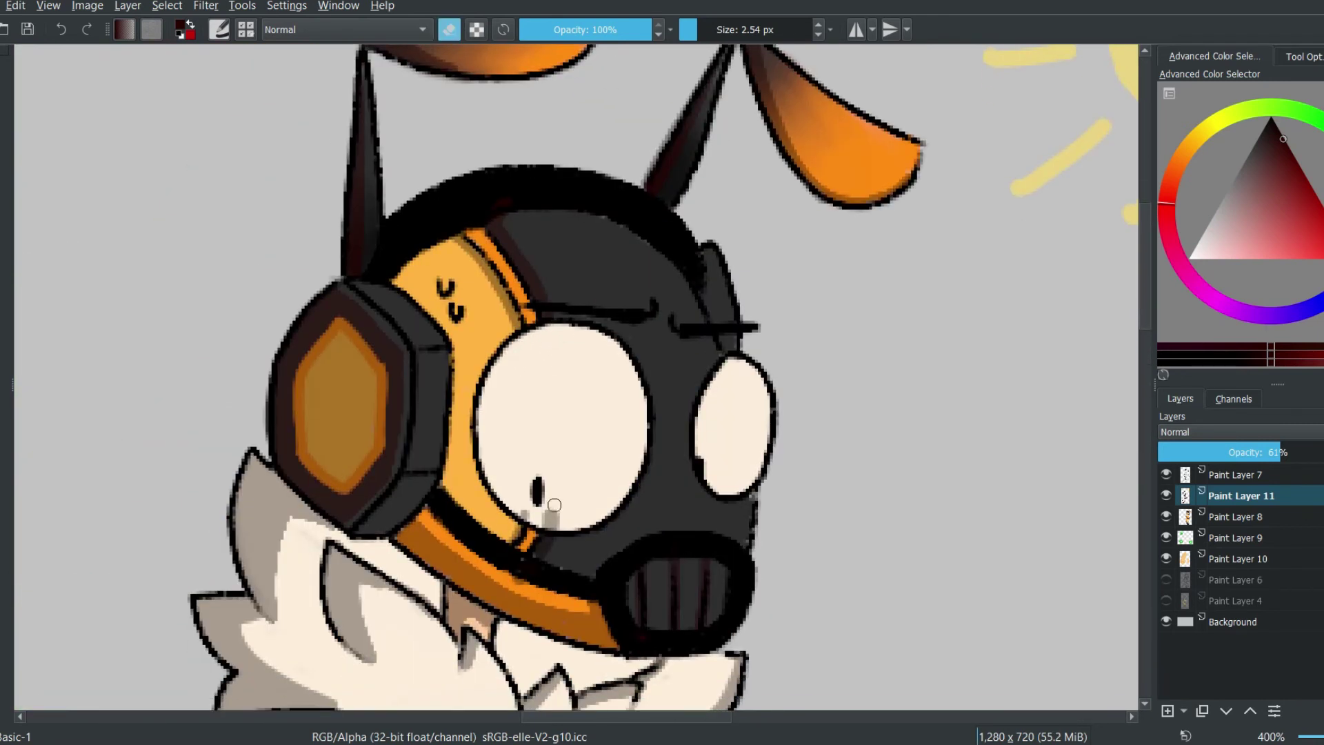
{"action": "scroll", "coordinate": [1100, 457], "scroll_direction": "down", "scroll_amount": 11}
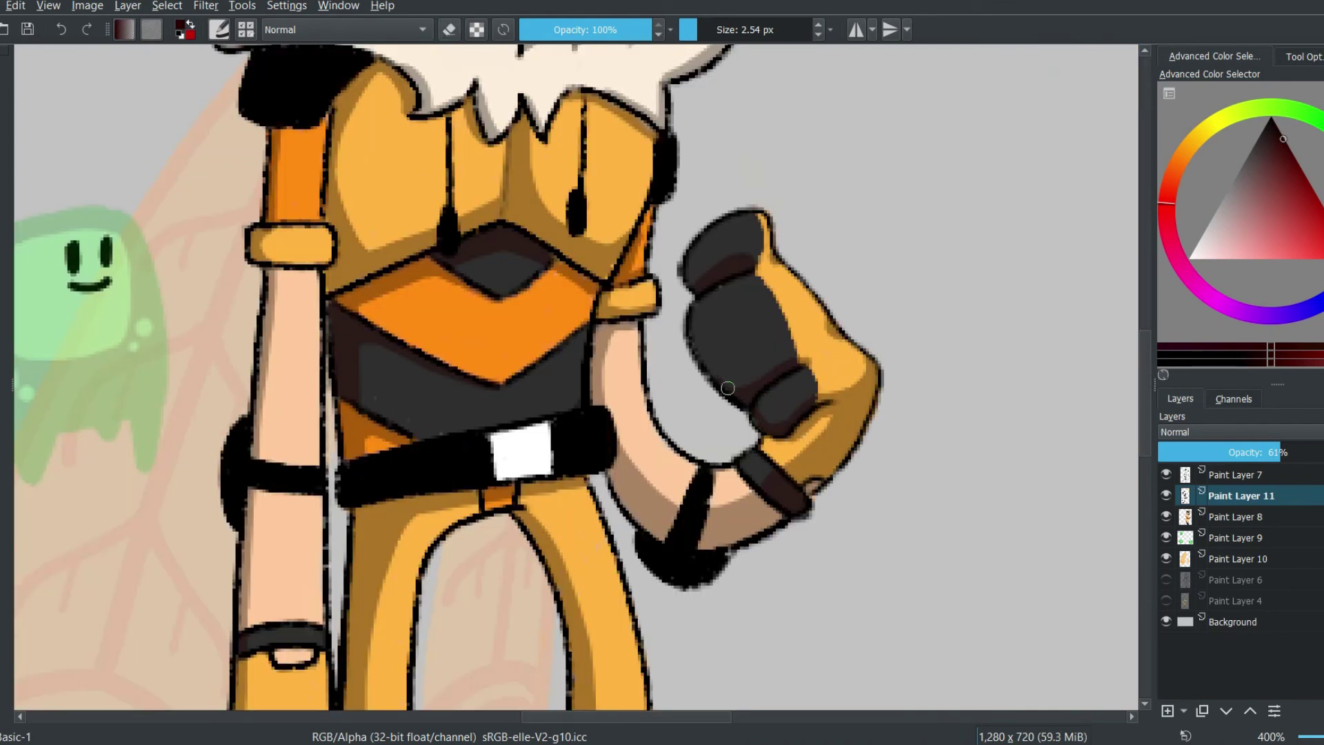
{"action": "scroll", "coordinate": [745, 416], "scroll_direction": "up", "scroll_amount": 8}
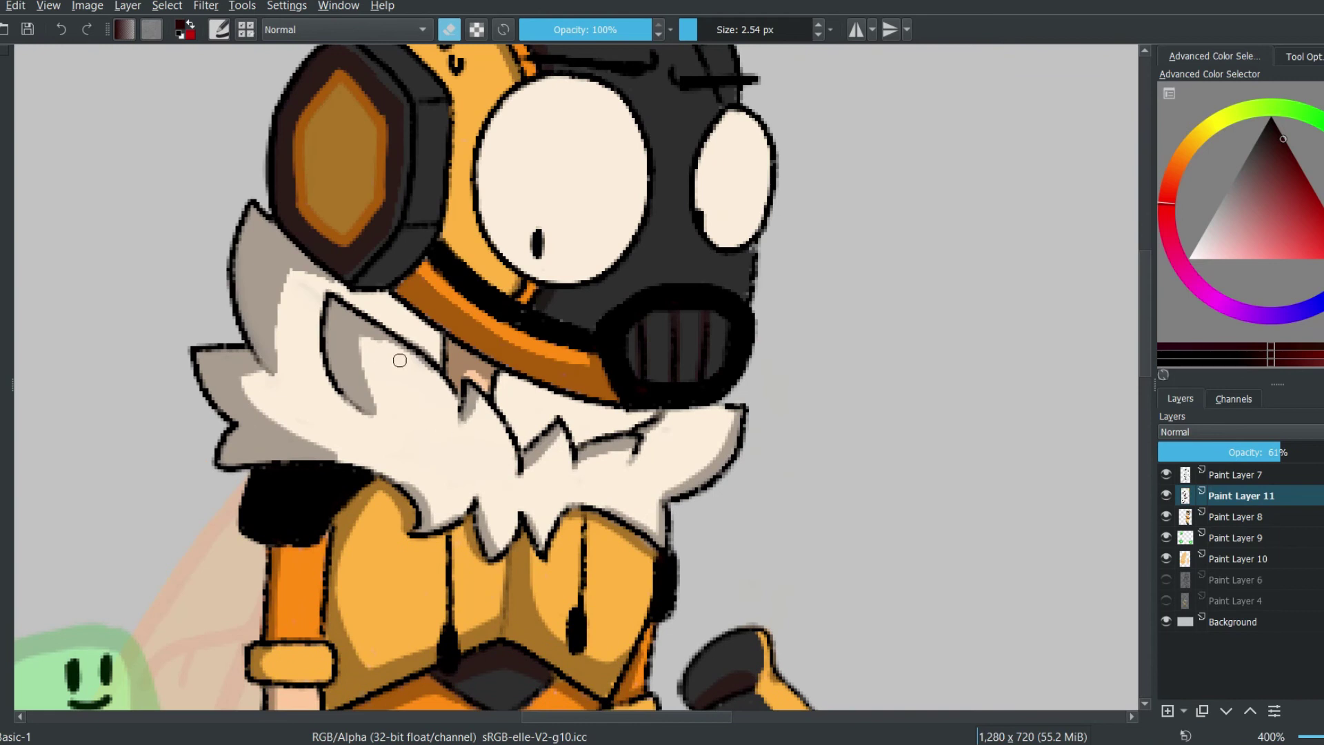
{"action": "key", "text": "e"}
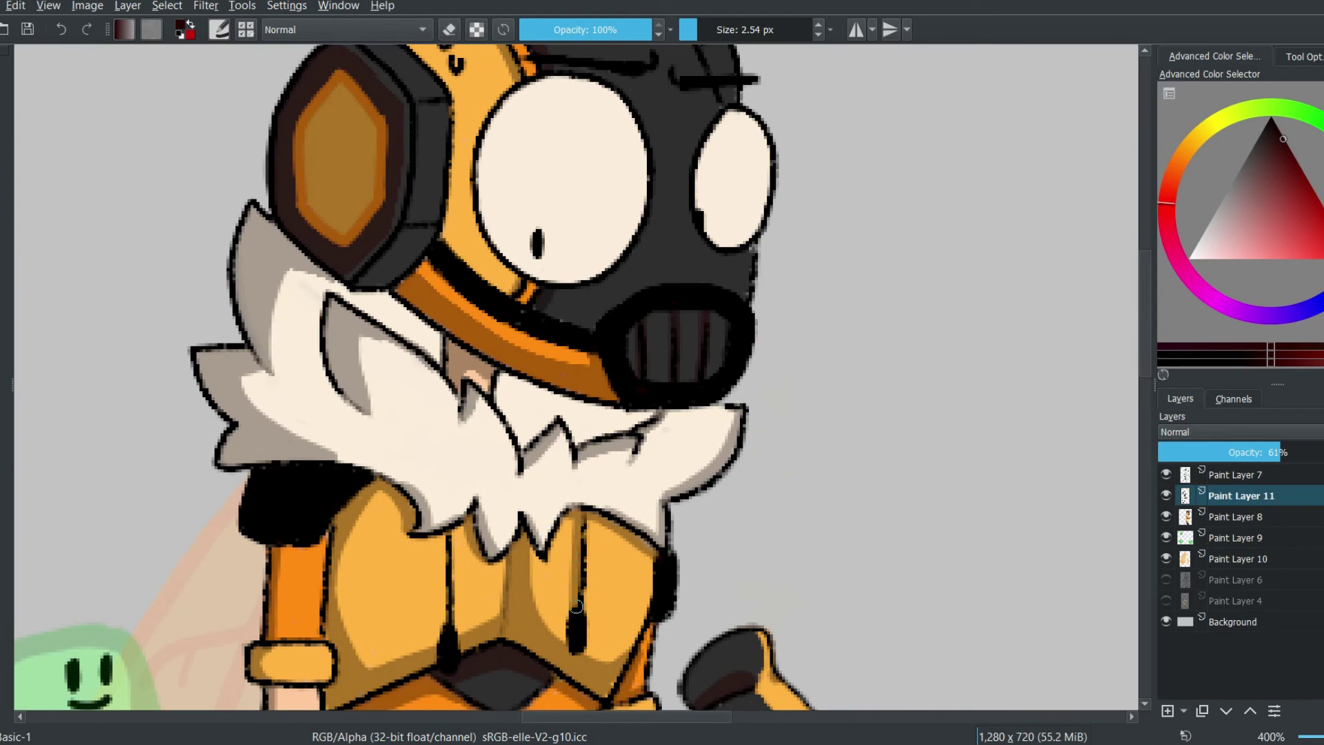
- Shade the upper part of both mask eyes, enlarging the brush to 8.56 px
{"action": "scroll", "coordinate": [1044, 496], "scroll_direction": "down", "scroll_amount": 5}
{"action": "scroll", "coordinate": [1146, 319], "scroll_direction": "up", "scroll_amount": 9}
{"action": "scroll", "coordinate": [1147, 319], "scroll_direction": "up", "scroll_amount": 1}
{"action": "mouse_move", "coordinate": [621, 372]}
{"action": "left_mouse_down"}
{"action": "mouse_move", "coordinate": [505, 407]}
{"action": "mouse_move", "coordinate": [620, 400]}
{"action": "left_mouse_up"}
{"action": "key", "text": "bracketright"}
{"action": "key", "text": "bracketright"}
{"action": "key", "text": "bracketright"}
{"action": "left_click_drag", "start_coordinate": [710, 435], "coordinate": [769, 417]}
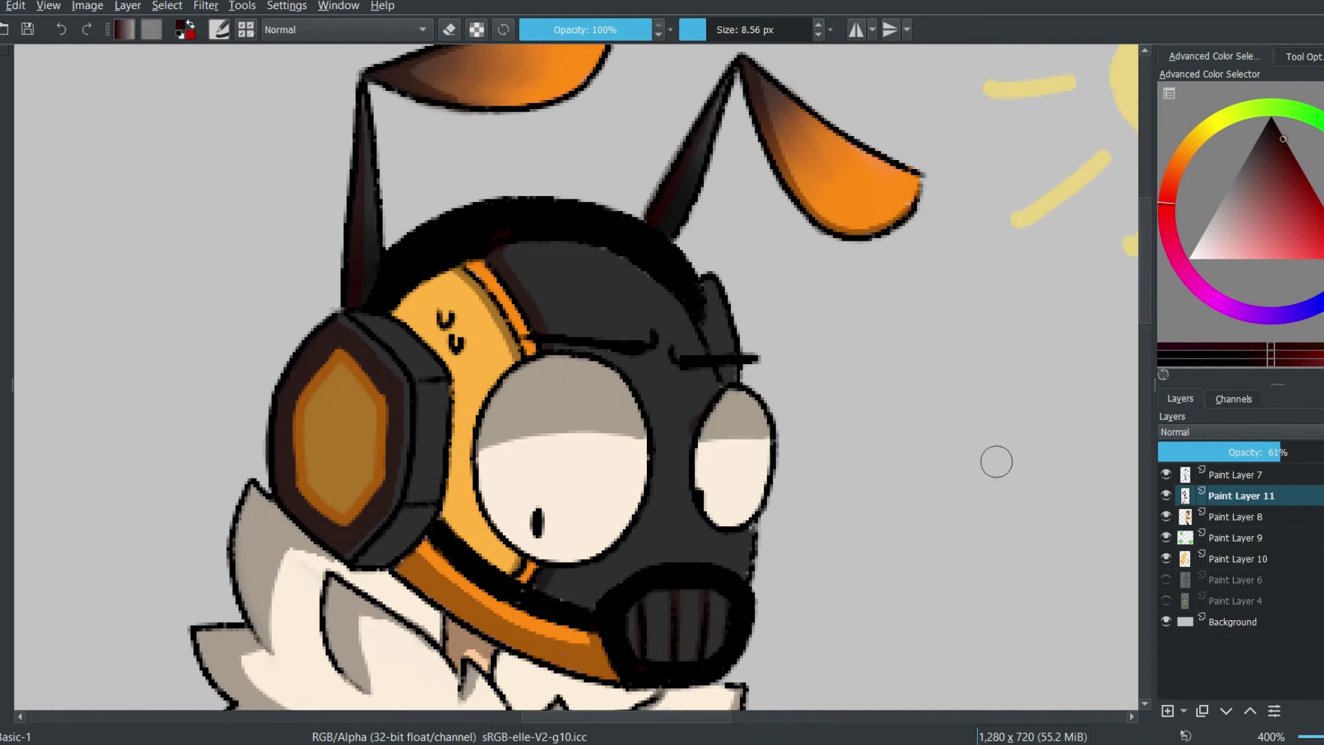
- Recolour the shading on the upper part of both mask eyes dark red
{"action": "key", "text": "e"}
{"action": "key", "text": "e"}
{"action": "left_click", "coordinate": [1303, 220]}
{"action": "scroll", "coordinate": [1147, 399], "scroll_direction": "down", "scroll_amount": 3}
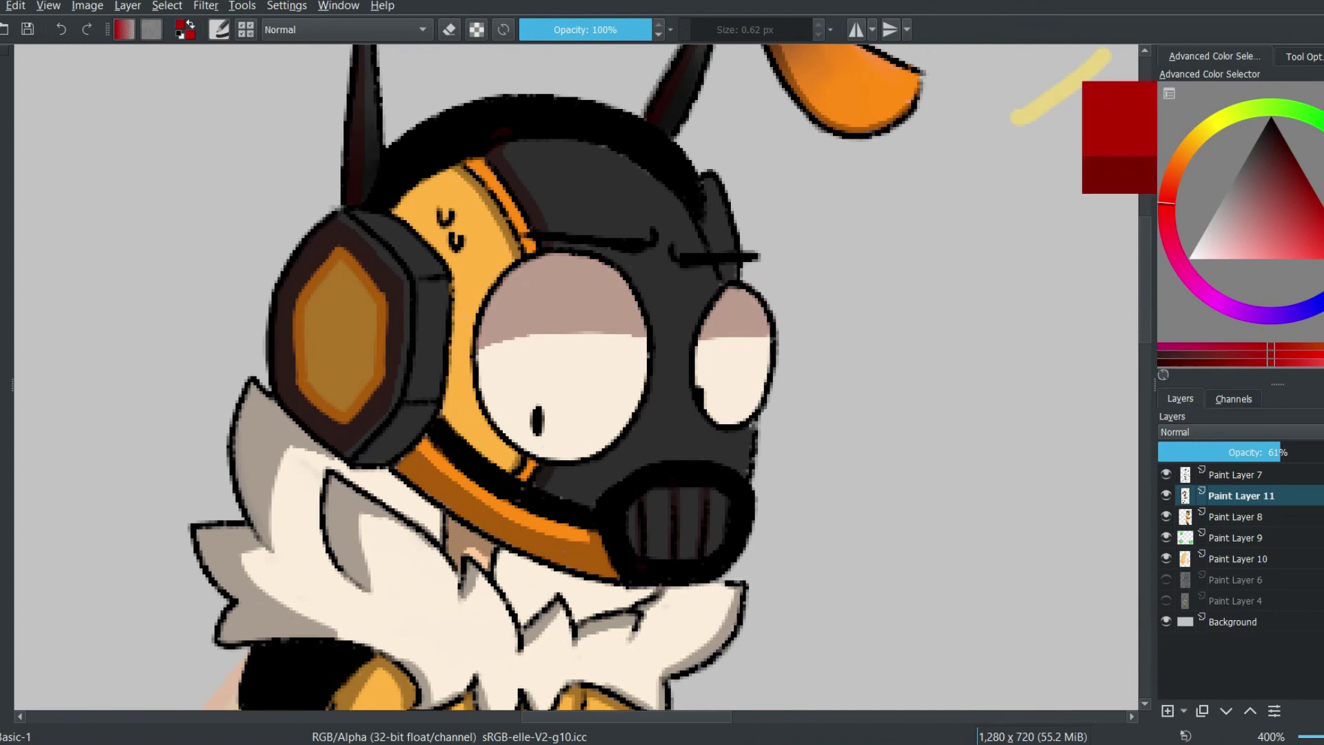
{"action": "scroll", "coordinate": [466, 450], "scroll_direction": "down", "scroll_amount": 5}
{"action": "scroll", "coordinate": [466, 450], "scroll_direction": "up", "scroll_amount": 5}
- Undo the red recolouring and the shading on the upper part of both mask eyes
{"action": "key", "text": "e"}
{"action": "key", "text": "ctrl+z"}
{"action": "scroll", "coordinate": [467, 450], "scroll_direction": "up", "scroll_amount": 2}
{"action": "key", "text": "ctrl+z"}
{"action": "scroll", "coordinate": [1141, 442], "scroll_direction": "down", "scroll_amount": 8}
{"action": "scroll", "coordinate": [572, 337], "scroll_direction": "up", "scroll_amount": 8}
{"action": "key", "text": "e"}
{"action": "mouse_move", "coordinate": [509, 213]}
{"action": "left_mouse_down"}
{"action": "mouse_move", "coordinate": [541, 154]}
{"action": "mouse_move", "coordinate": [524, 234]}
{"action": "left_mouse_up"}
{"action": "left_click_drag", "start_coordinate": [743, 223], "coordinate": [813, 172]}
{"action": "scroll", "coordinate": [656, 154], "scroll_direction": "down", "scroll_amount": 4}
{"action": "left_click", "coordinate": [61, 30]}
{"action": "left_click", "coordinate": [61, 31]}
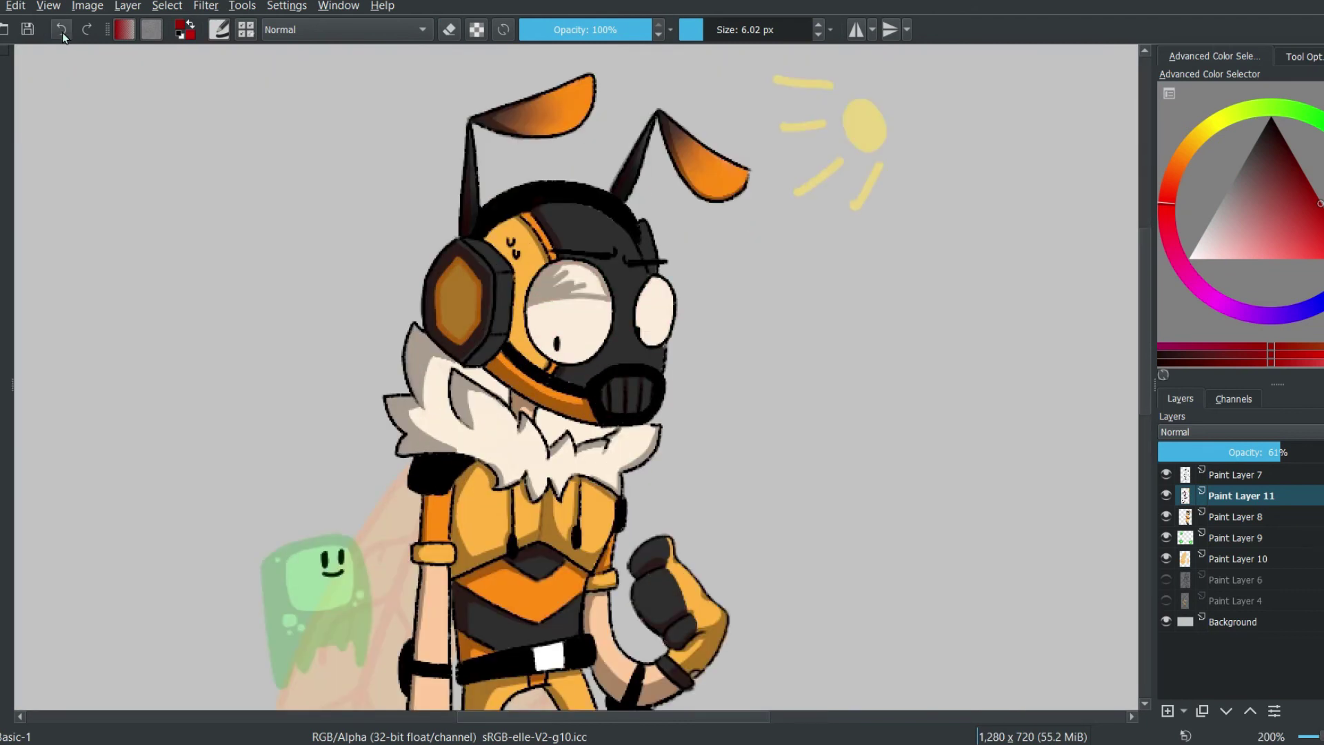
- Shade the lower part of both mask eyes in dark red at 6.02 px
{"action": "scroll", "coordinate": [487, 296], "scroll_direction": "up", "scroll_amount": 4}
{"action": "left_click_drag", "start_coordinate": [488, 295], "coordinate": [448, 207]}
{"action": "scroll", "coordinate": [689, 305], "scroll_direction": "down", "scroll_amount": 2}
{"action": "left_click_drag", "start_coordinate": [690, 304], "coordinate": [779, 324]}
- Erase the red shading that spills outside both eyes and set the hero shading layer's opacity to 60%
{"action": "key", "text": "e"}
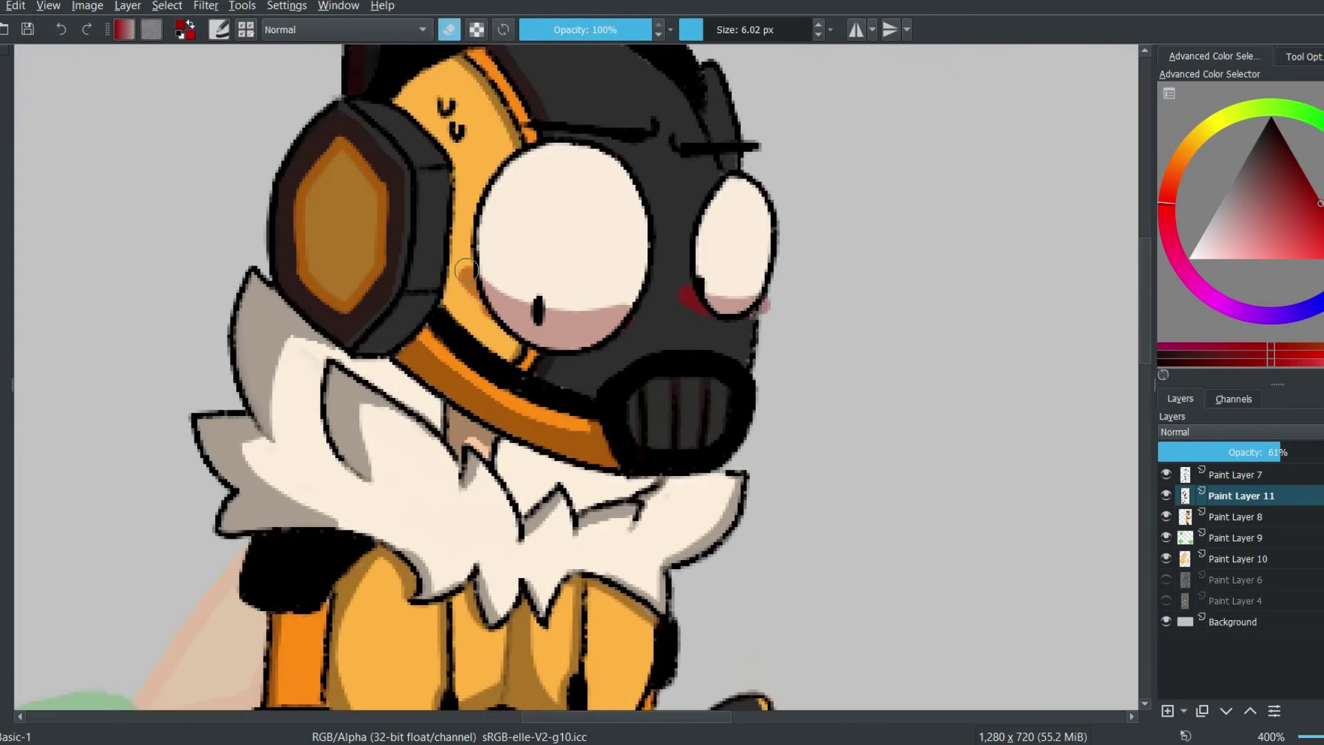
{"action": "scroll", "coordinate": [710, 310], "scroll_direction": "down", "scroll_amount": 4}
{"action": "scroll", "coordinate": [571, 233], "scroll_direction": "up", "scroll_amount": 3}
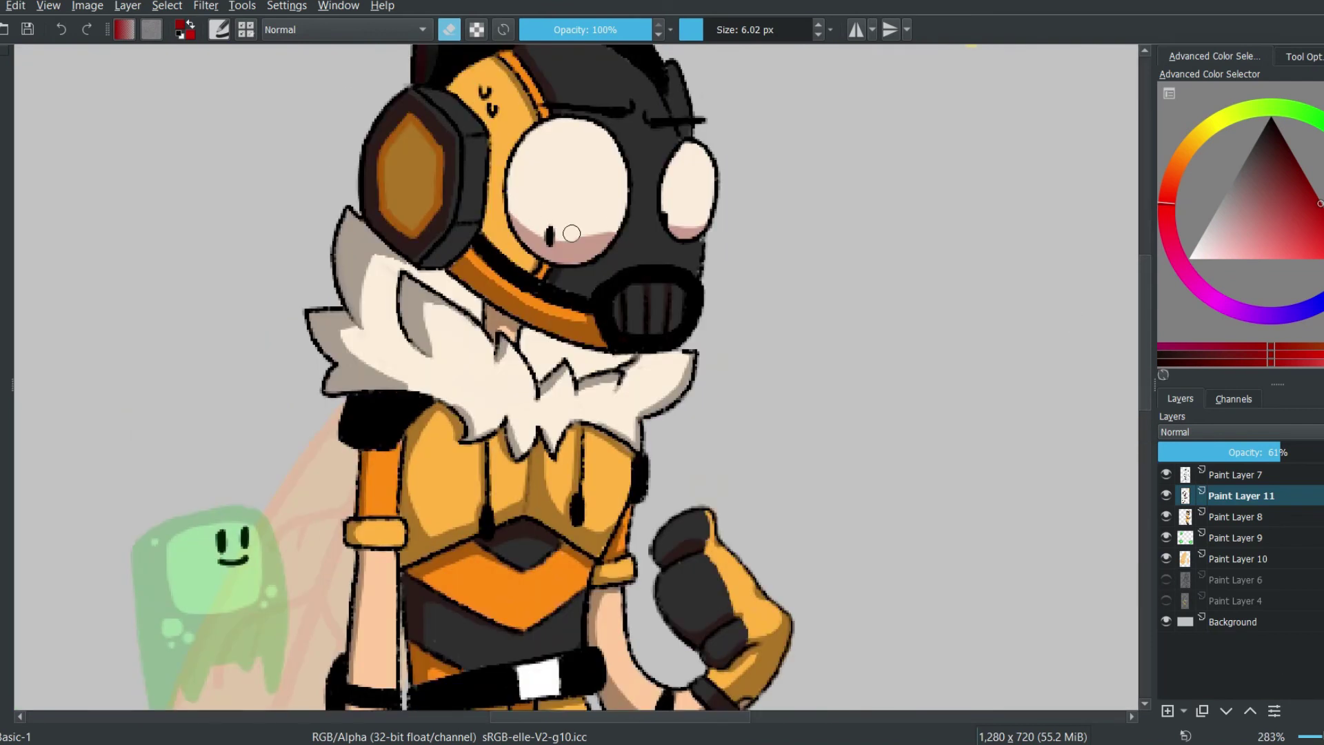
{"action": "scroll", "coordinate": [610, 222], "scroll_direction": "down", "scroll_amount": 5}
{"action": "left_click_drag", "start_coordinate": [1279, 452], "coordinate": [1297, 452]}
{"action": "scroll", "coordinate": [763, 286], "scroll_direction": "up", "scroll_amount": 5}
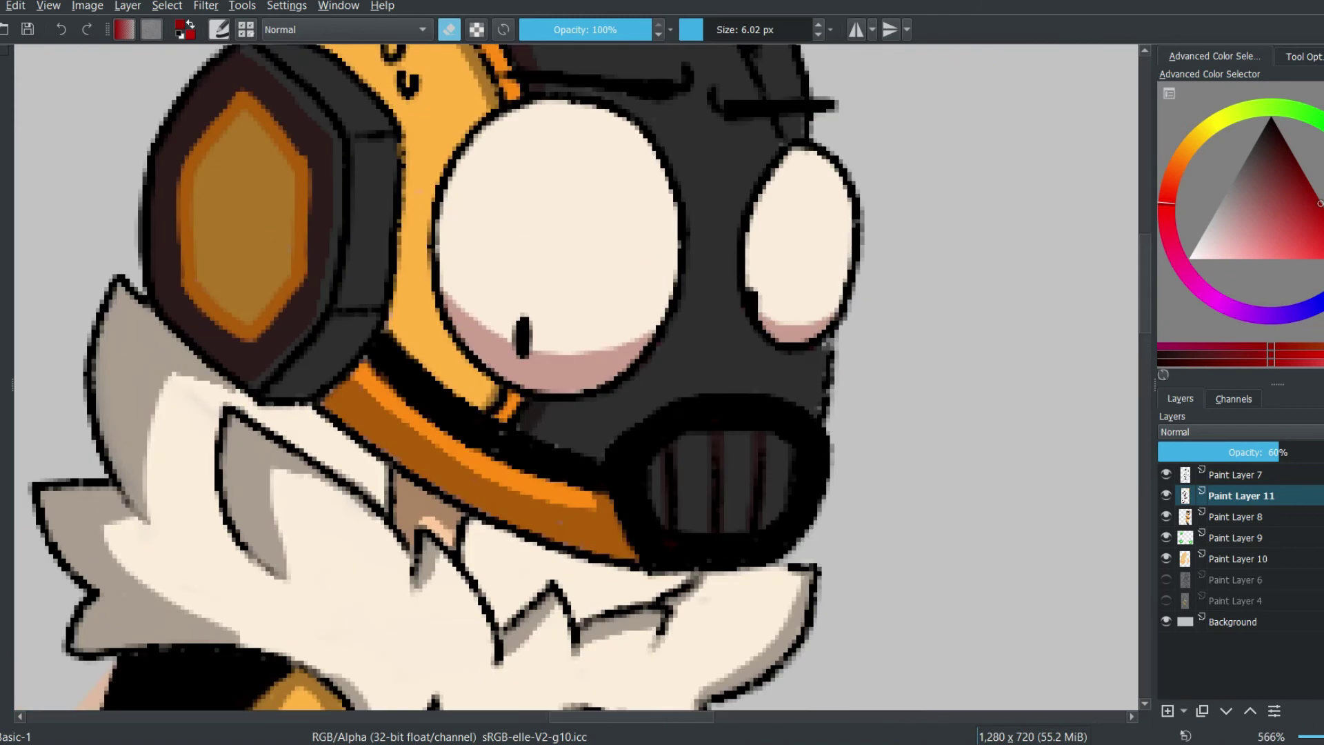
{"action": "scroll", "coordinate": [762, 286], "scroll_direction": "down", "scroll_amount": 4}
{"action": "scroll", "coordinate": [576, 394], "scroll_direction": "up", "scroll_amount": 3}
{"action": "scroll", "coordinate": [576, 394], "scroll_direction": "down", "scroll_amount": 4}
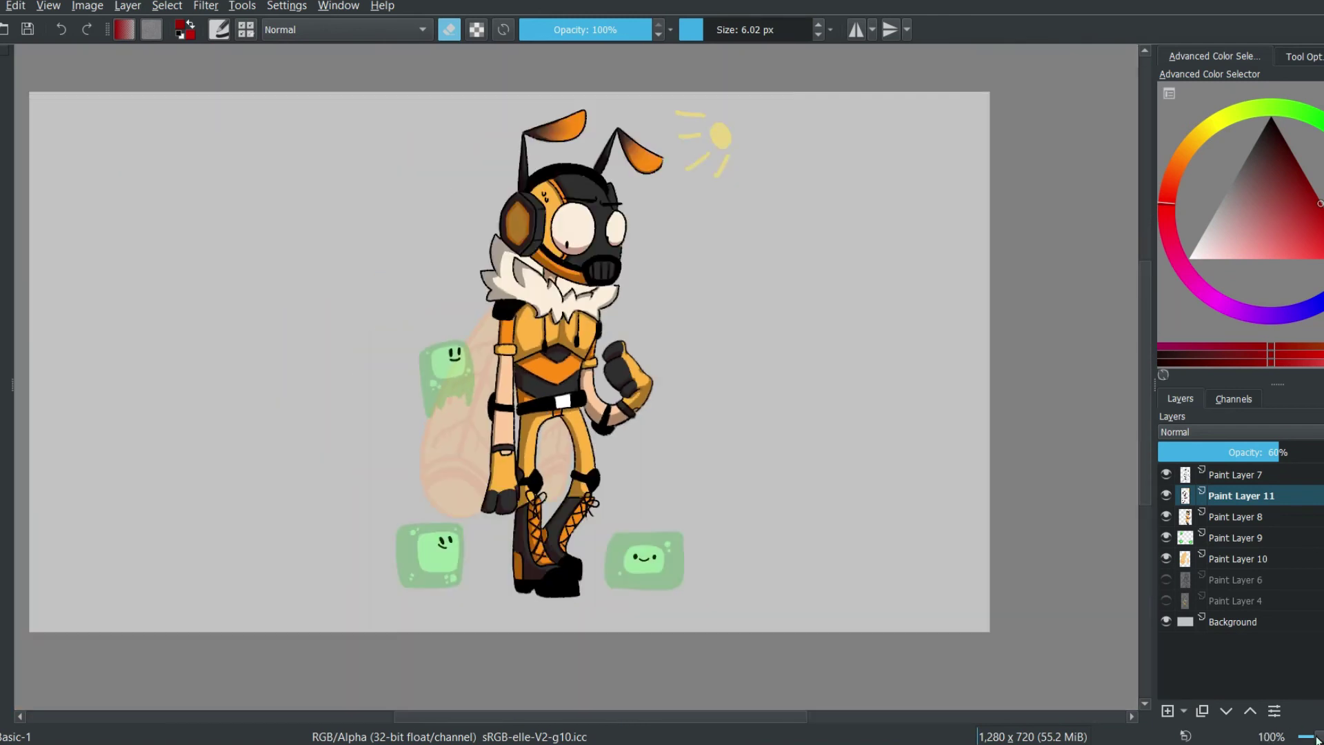
- Add a layer above Paint Layer 8 at 31% opacity and shade the upper slime's outer edge and drips in dark green at 6.02 px
{"action": "scroll", "coordinate": [449, 359], "scroll_direction": "up", "scroll_amount": 1}
{"action": "scroll", "coordinate": [449, 359], "scroll_direction": "up", "scroll_amount": 4}
{"action": "key", "text": "e"}
{"action": "left_click", "coordinate": [453, 346], "text": "ctrl"}
{"action": "key", "text": "Insert"}
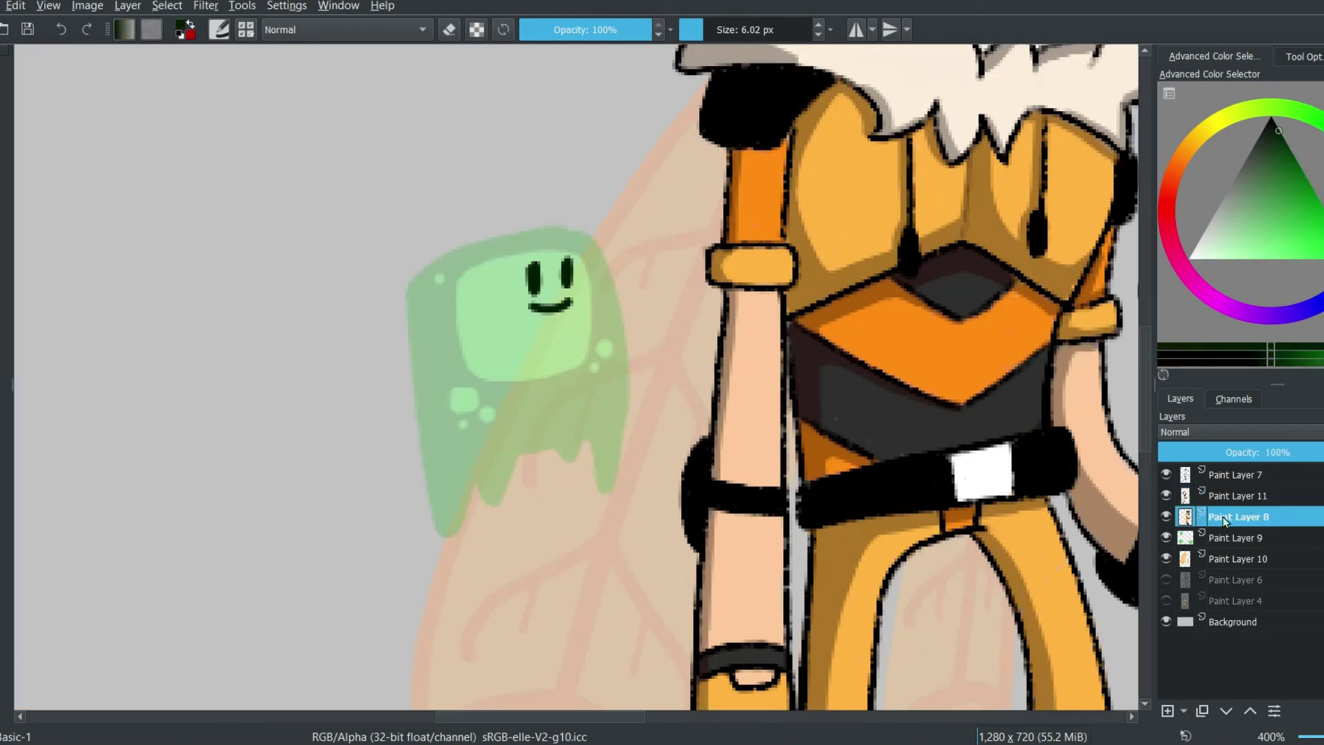
{"action": "mouse_move", "coordinate": [420, 296]}
{"action": "left_mouse_down"}
{"action": "mouse_move", "coordinate": [436, 493]}
{"action": "mouse_move", "coordinate": [491, 502]}
{"action": "left_mouse_up"}
{"action": "left_click_drag", "start_coordinate": [560, 441], "coordinate": [571, 460]}
{"action": "left_click_drag", "start_coordinate": [599, 433], "coordinate": [604, 491]}
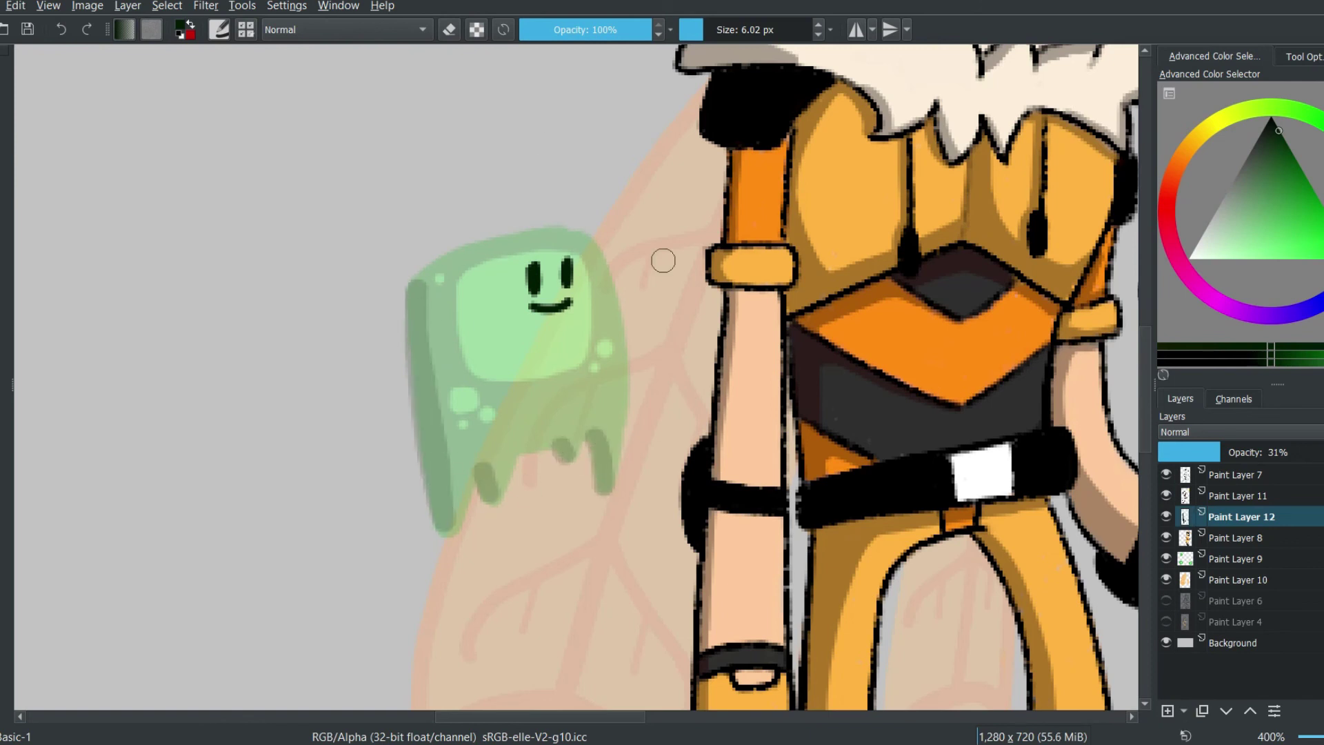
- Trim the upper slime's edge shading with the eraser and shade around its light face panel at 1.26 px
{"action": "key", "text": "e"}
{"action": "left_click_drag", "start_coordinate": [468, 476], "coordinate": [426, 320]}
{"action": "key", "text": "e"}
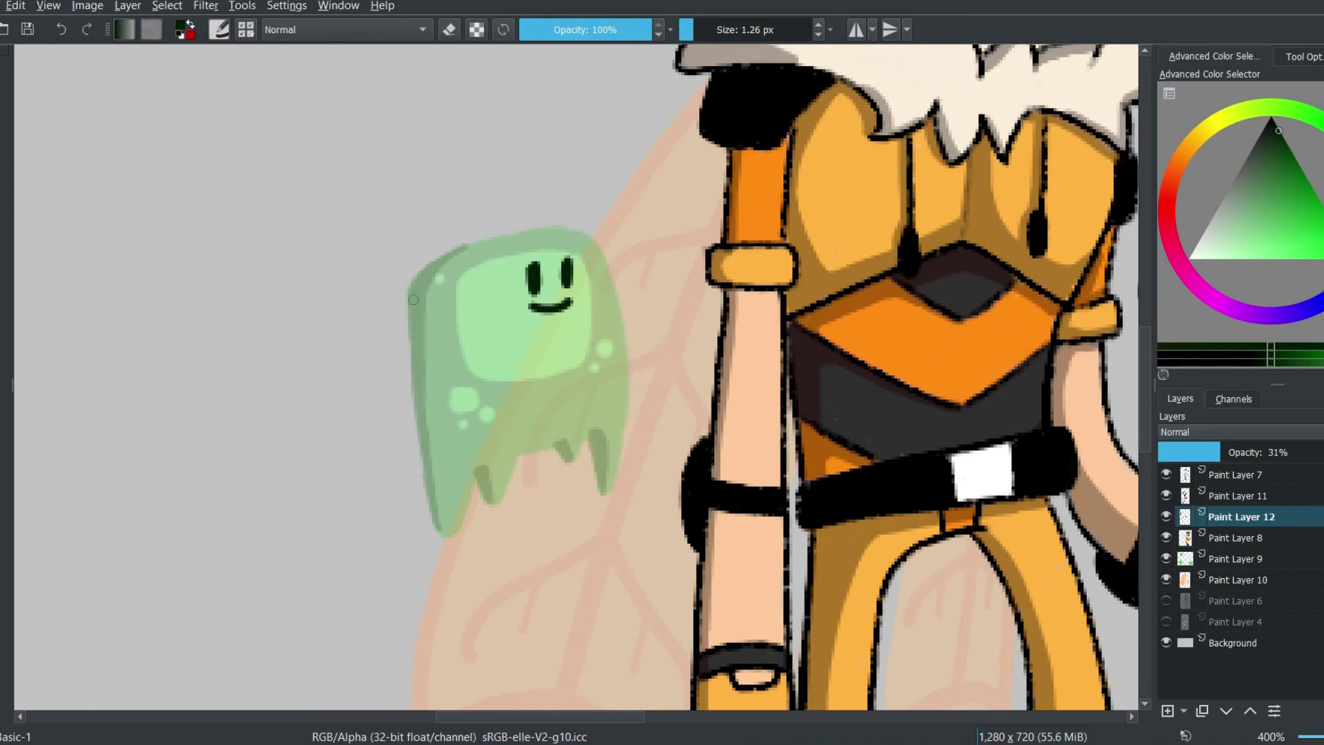
{"action": "mouse_move", "coordinate": [461, 280]}
{"action": "left_mouse_down"}
{"action": "mouse_move", "coordinate": [466, 372]}
{"action": "mouse_move", "coordinate": [462, 327]}
{"action": "left_mouse_up"}
{"action": "key", "text": "ctrl+z"}
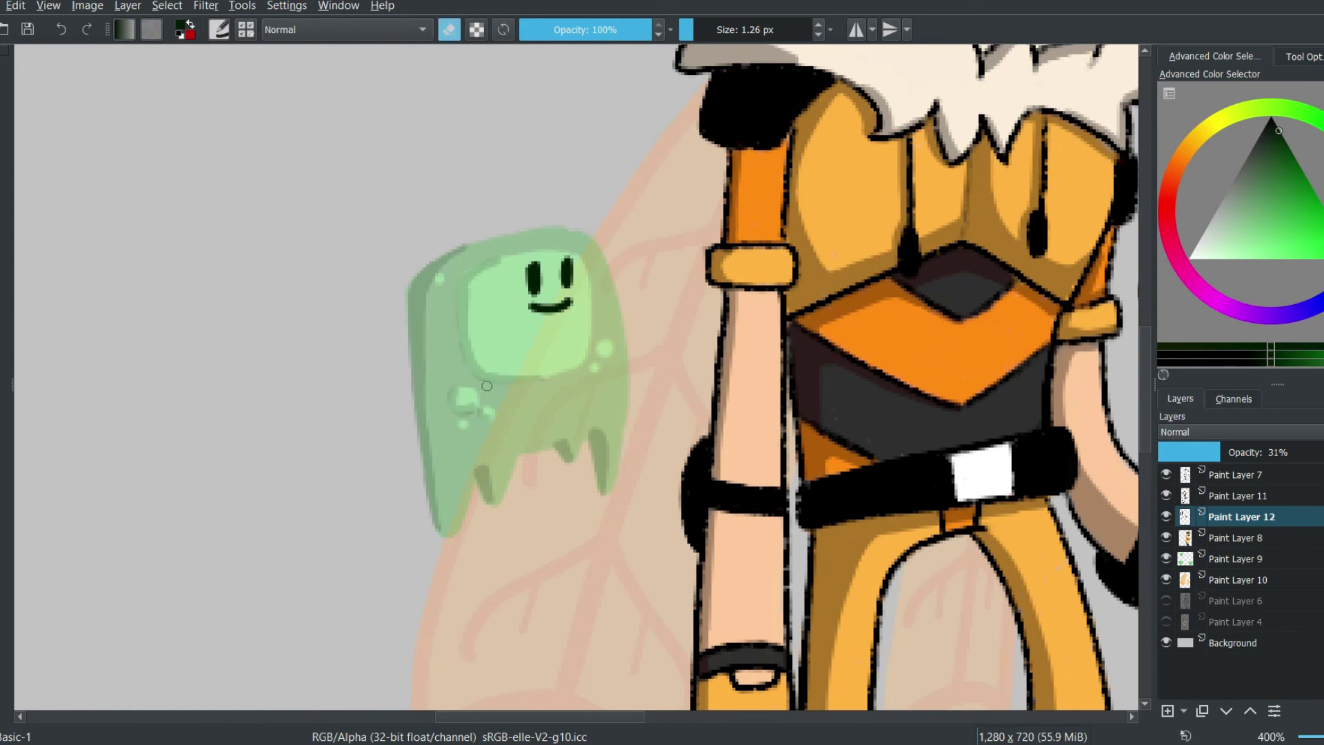
{"action": "left_click_drag", "start_coordinate": [461, 325], "coordinate": [473, 266]}
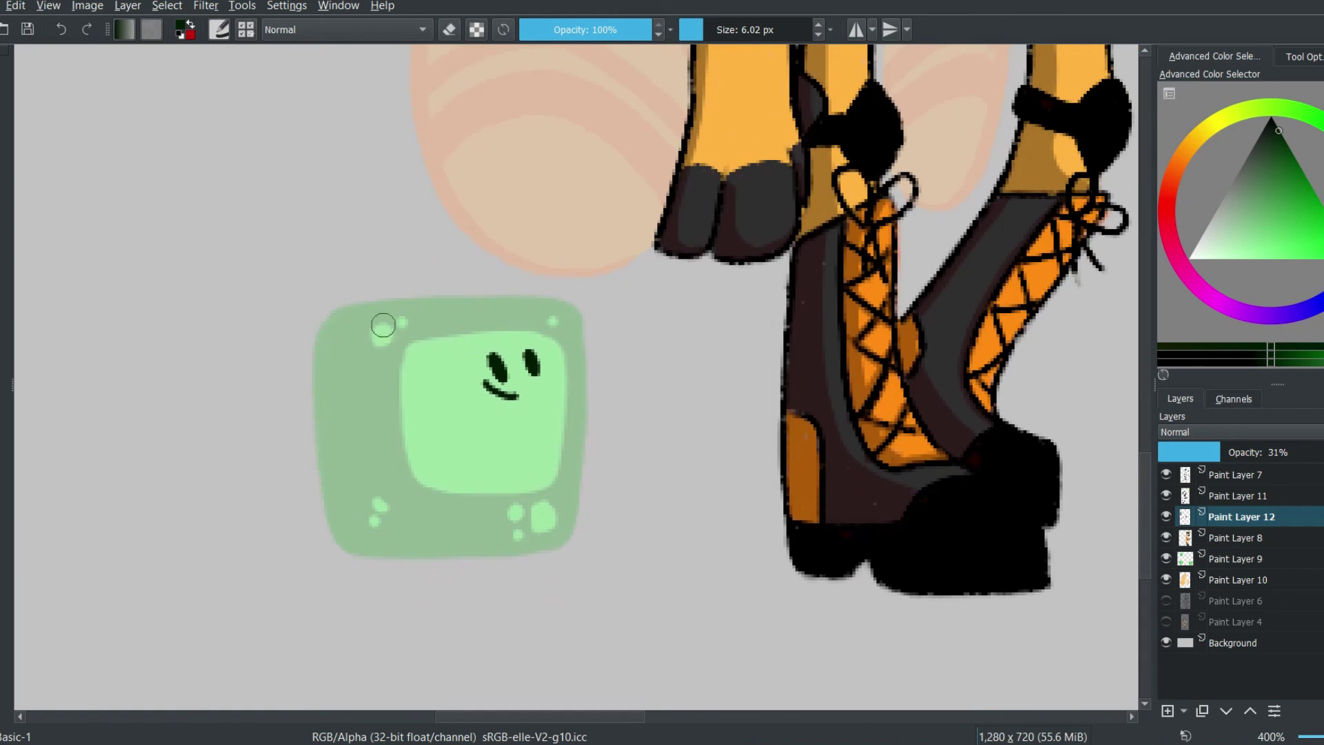
- Shade the outer side and underside of the slime beneath the bee abdomen and erase the excess at 1.96 px
{"action": "mouse_move", "coordinate": [376, 303]}
{"action": "left_mouse_down"}
{"action": "mouse_move", "coordinate": [357, 391]}
{"action": "mouse_move", "coordinate": [567, 535]}
{"action": "left_mouse_up"}
{"action": "mouse_move", "coordinate": [328, 328]}
{"action": "left_mouse_down"}
{"action": "mouse_move", "coordinate": [347, 545]}
{"action": "mouse_move", "coordinate": [419, 549]}
{"action": "left_mouse_up"}
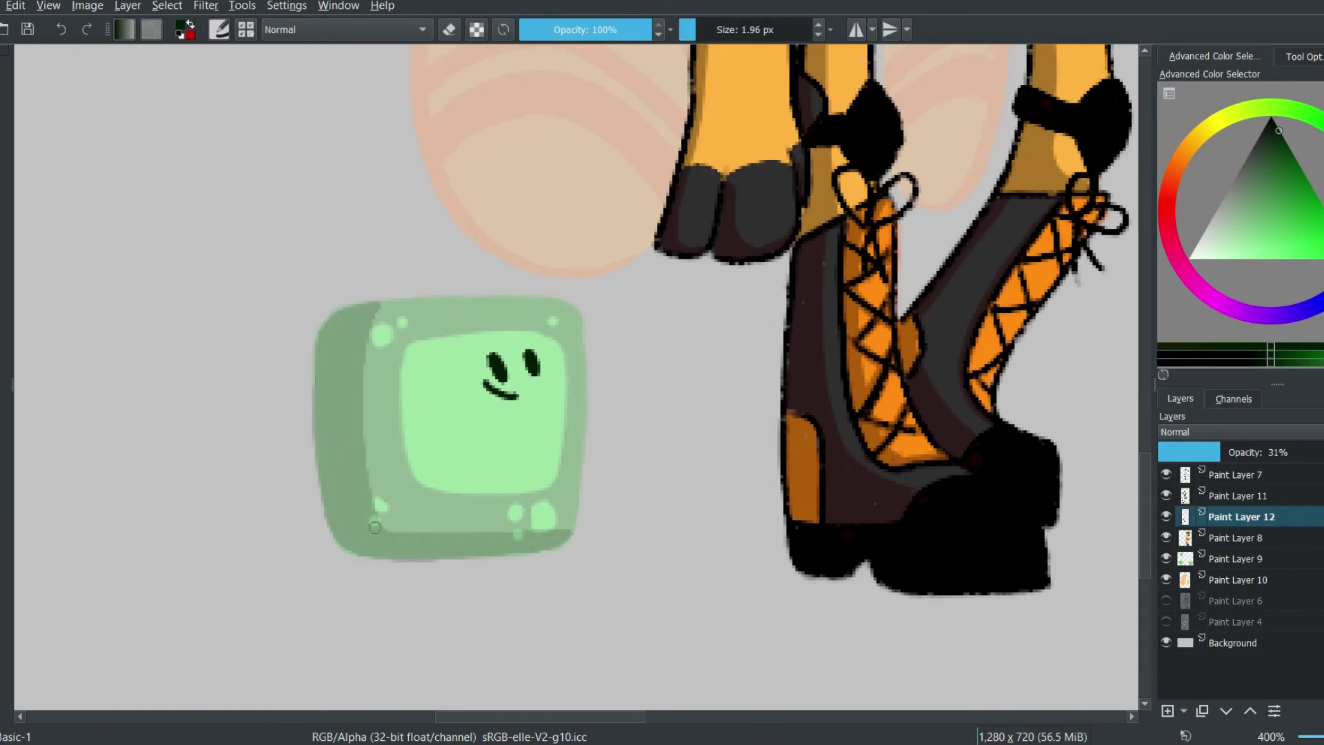
{"action": "scroll", "coordinate": [482, 142], "scroll_direction": "right", "scroll_amount": 2}
{"action": "key", "text": "e"}
{"action": "left_click_drag", "start_coordinate": [331, 530], "coordinate": [455, 531]}
- Shade the curved underside of the slime in front of the boots at 1.96 px and clean its edges
{"action": "scroll", "coordinate": [461, 546], "scroll_direction": "right", "scroll_amount": 10}
{"action": "key", "text": "e"}
{"action": "left_click_drag", "start_coordinate": [307, 552], "coordinate": [616, 449]}
{"action": "left_click_drag", "start_coordinate": [302, 466], "coordinate": [393, 545]}
{"action": "mouse_move", "coordinate": [618, 459]}
{"action": "left_mouse_down"}
{"action": "mouse_move", "coordinate": [576, 552]}
{"action": "mouse_move", "coordinate": [331, 552]}
{"action": "left_mouse_up"}
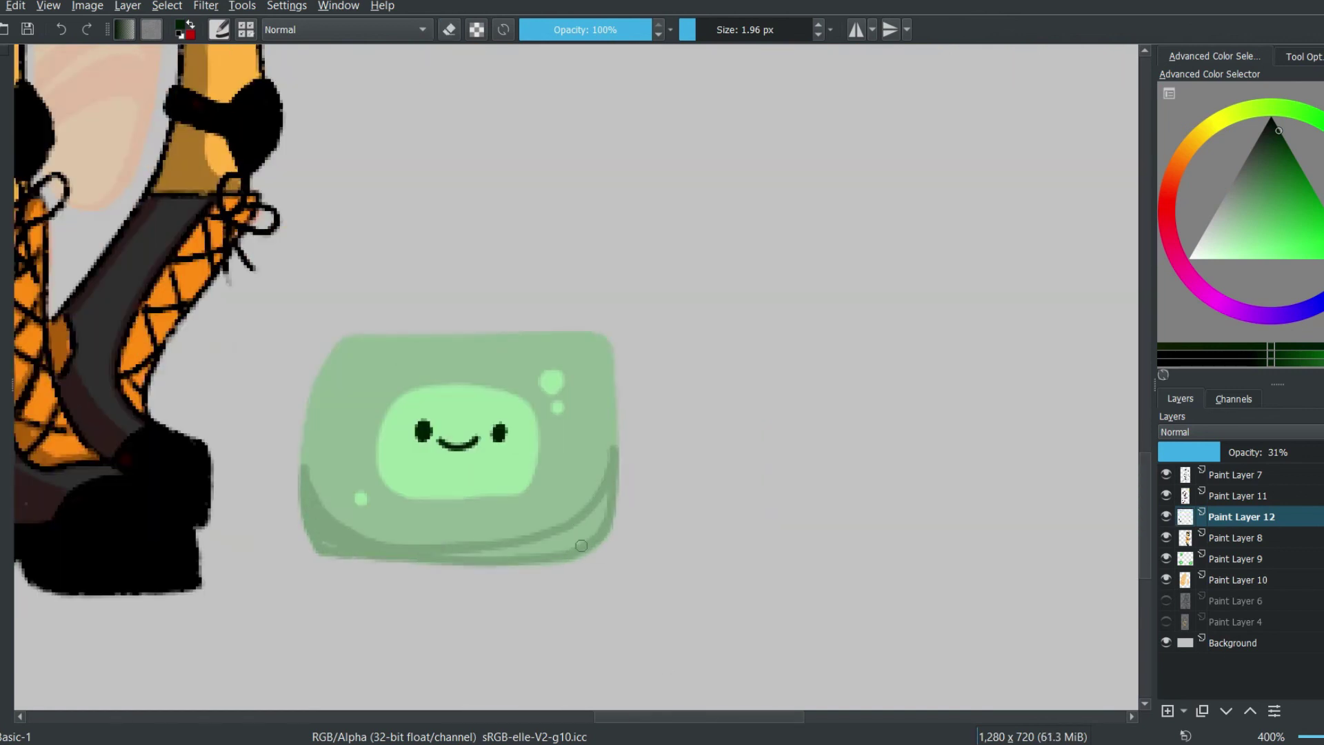
{"action": "key", "text": "e"}
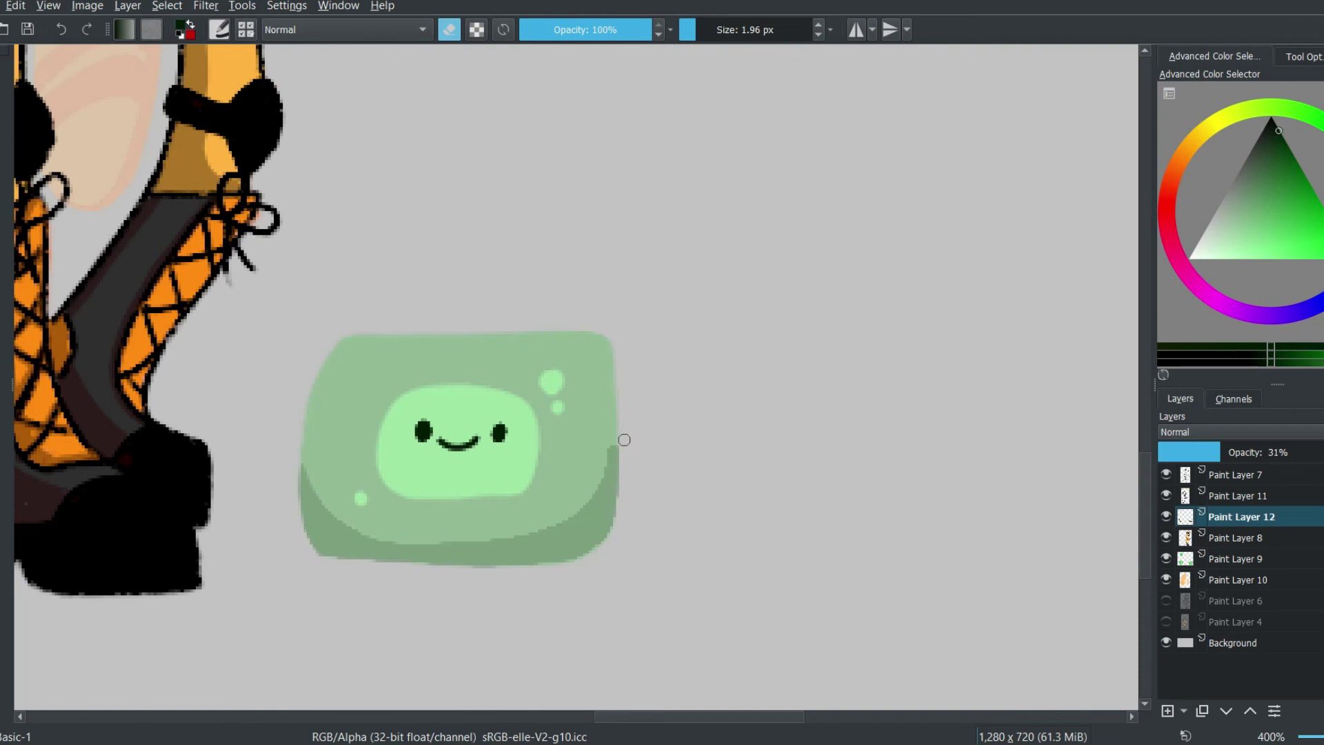
- Set the hero shading layer's opacity to 62% and the slime shading layer's opacity to 29%
{"action": "scroll", "coordinate": [662, 373], "scroll_direction": "down", "scroll_amount": 5}
{"action": "scroll", "coordinate": [663, 372], "scroll_direction": "up", "scroll_amount": 2}
{"action": "left_click", "coordinate": [1237, 496]}
{"action": "left_click", "coordinate": [1238, 559]}
{"action": "left_click", "coordinate": [1238, 516]}
{"action": "left_click_drag", "start_coordinate": [1283, 451], "coordinate": [1240, 452]}
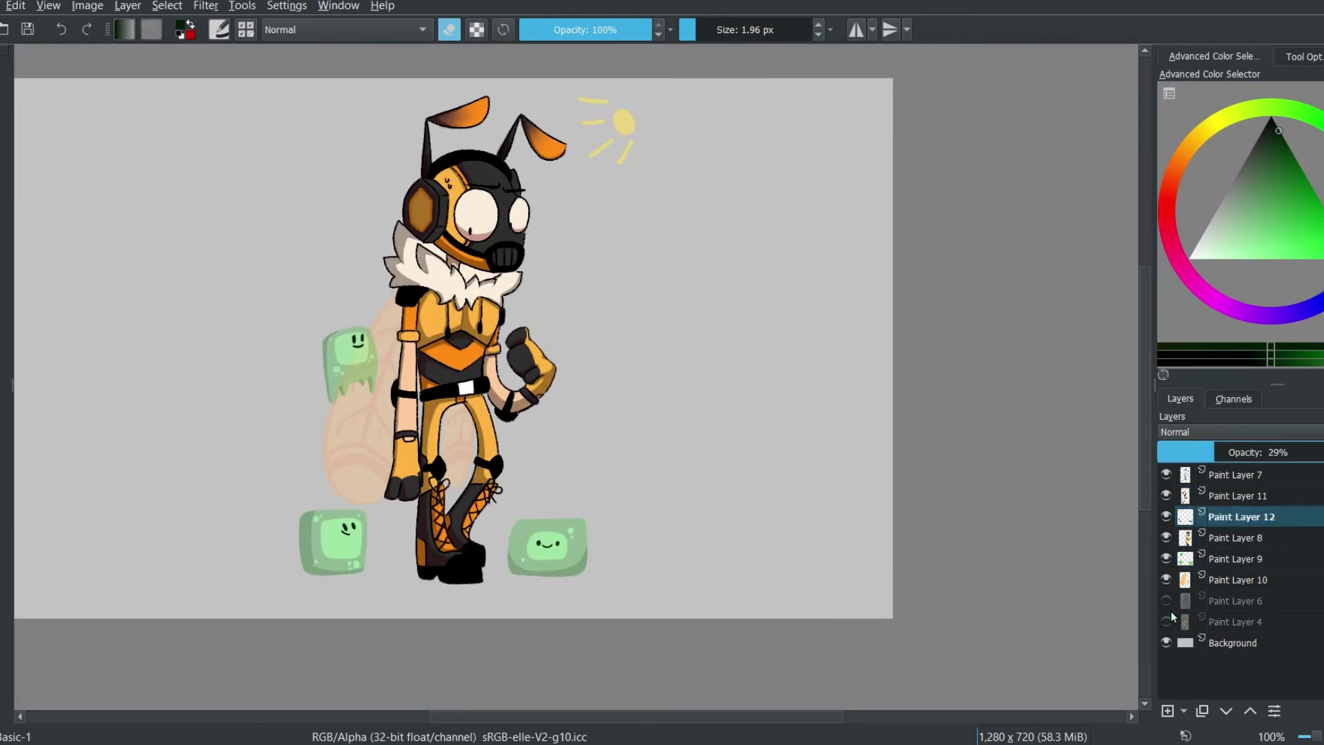
- Erase the yellow sun marker beside the antennae with a 39.62 px eraser
{"action": "left_click_drag", "start_coordinate": [813, 717], "coordinate": [767, 718]}
{"action": "left_click", "coordinate": [1166, 496]}
{"action": "left_click", "coordinate": [1166, 495]}
{"action": "left_click", "coordinate": [1185, 495]}
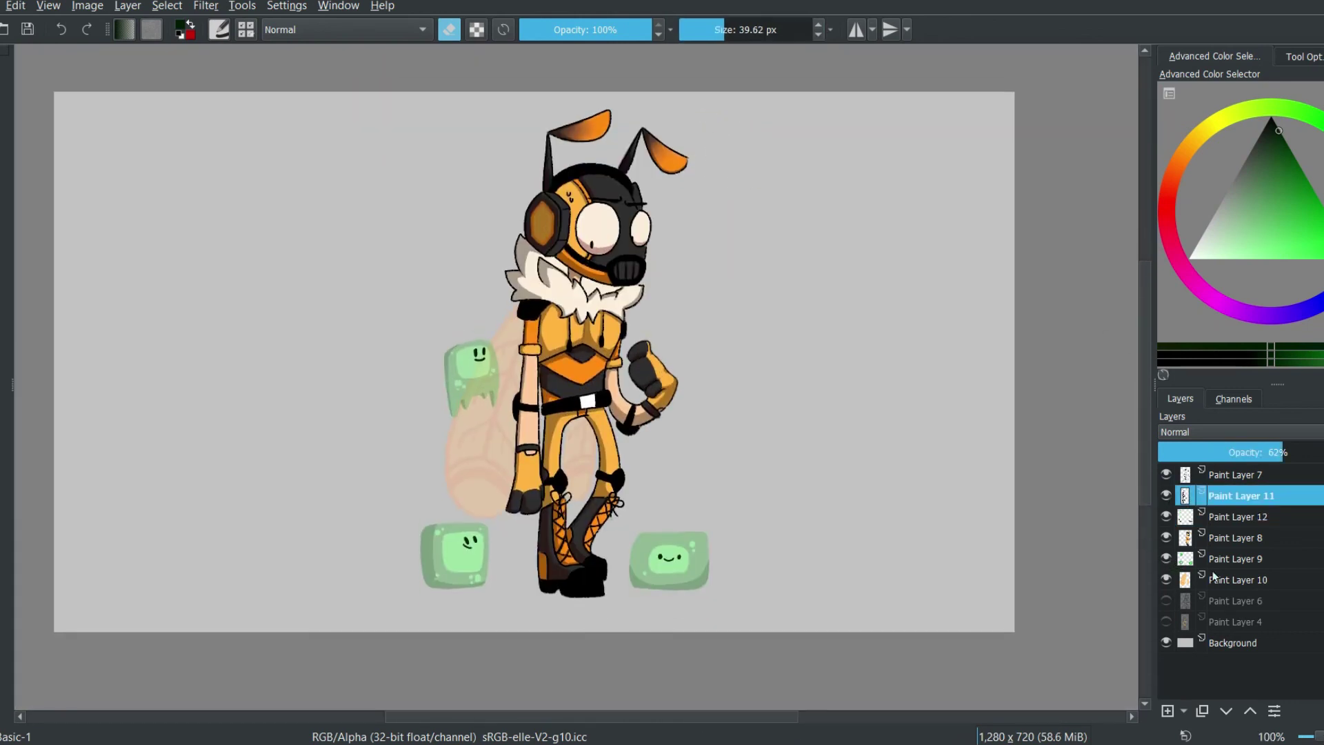
- Add a layer above the Background and paint a mid-green oval ground patch under the hero and lower slimes at 39.62 px
{"action": "left_click", "coordinate": [1232, 642]}
{"action": "key", "text": "Insert"}
{"action": "left_click", "coordinate": [1274, 189]}
{"action": "key", "text": "e"}
{"action": "mouse_move", "coordinate": [438, 589]}
{"action": "left_mouse_down"}
{"action": "mouse_move", "coordinate": [700, 580]}
{"action": "mouse_move", "coordinate": [441, 610]}
{"action": "mouse_move", "coordinate": [782, 567]}
{"action": "left_mouse_up"}
- Trim the outline and rounded ends of the green ground patch with a 7.87 px eraser
{"action": "left_click", "coordinate": [450, 33]}
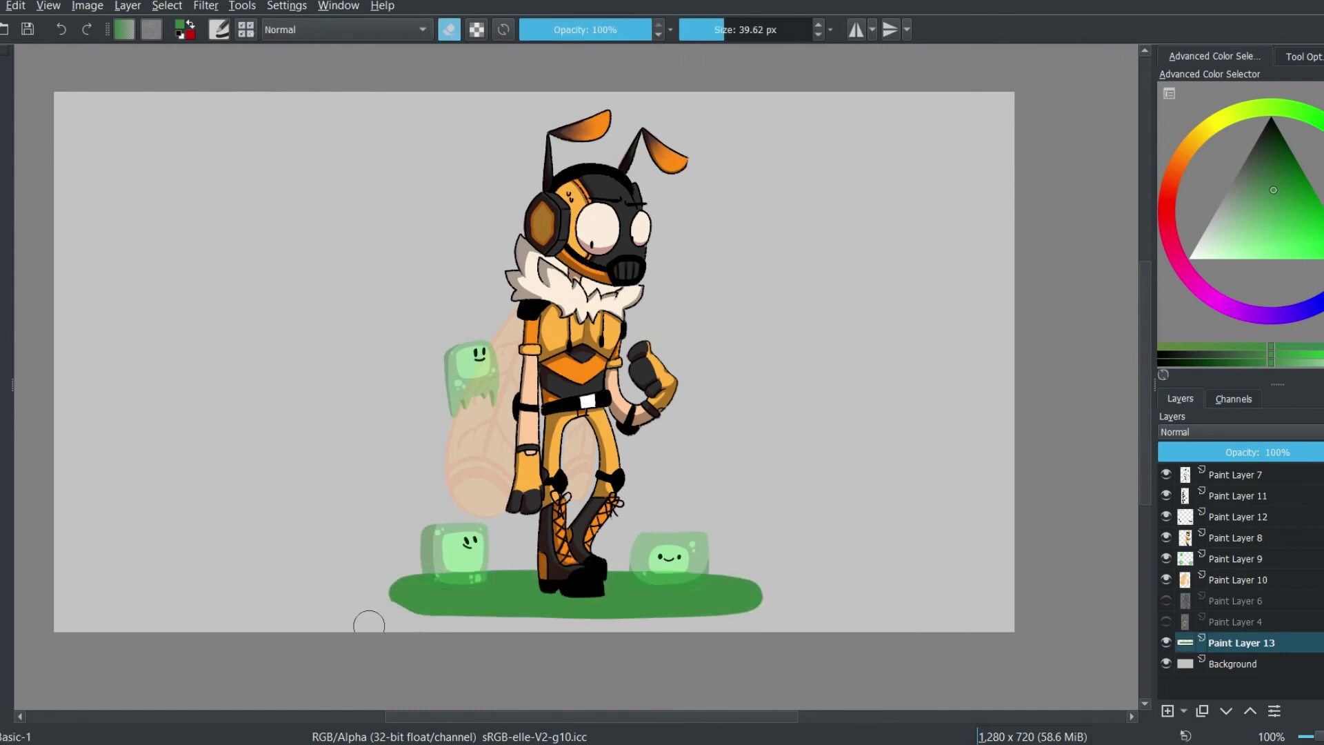
{"action": "key", "text": "plus"}
{"action": "key", "text": "plus"}
{"action": "key", "text": "plus"}
{"action": "key", "text": "bracketleft"}
{"action": "key", "text": "bracketleft"}
{"action": "key", "text": "bracketleft"}
{"action": "key", "text": "bracketleft"}
{"action": "key", "text": "bracketleft"}
{"action": "key", "text": "bracketleft"}
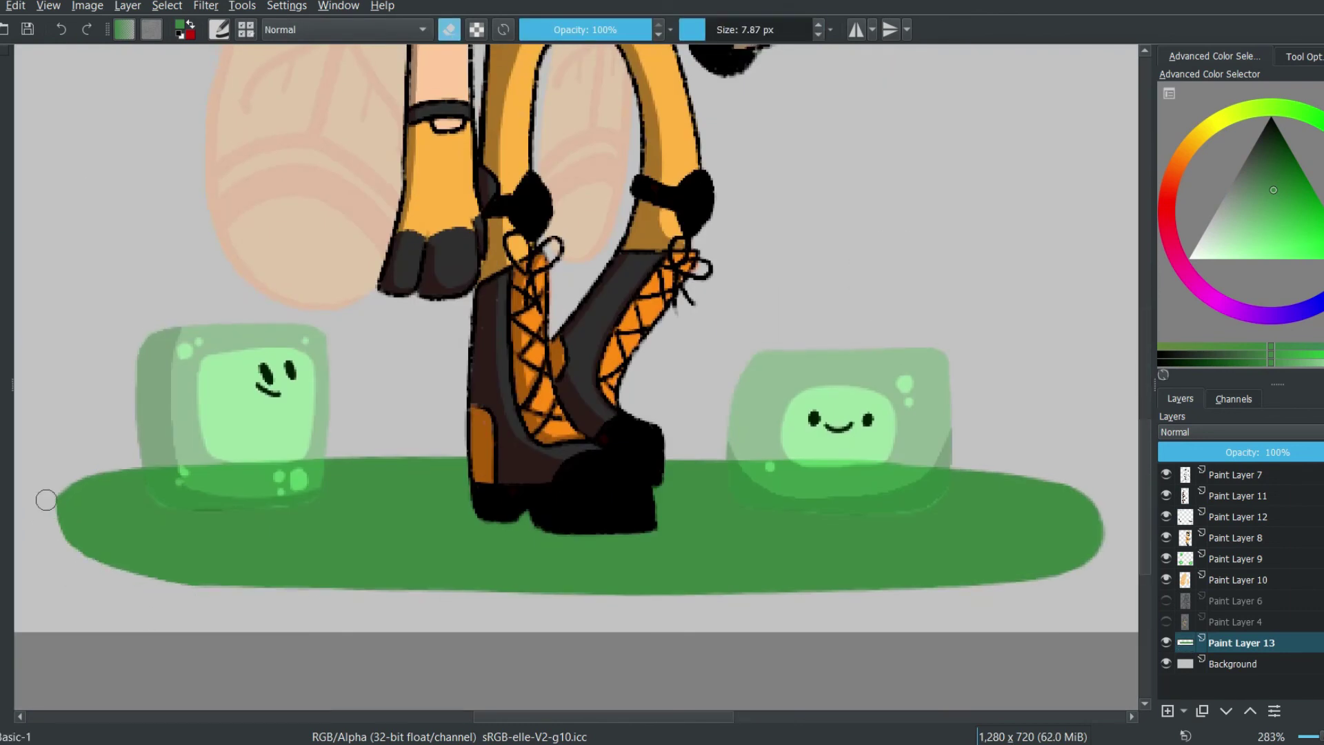
{"action": "scroll", "coordinate": [777, 571], "scroll_direction": "right", "scroll_amount": 5}
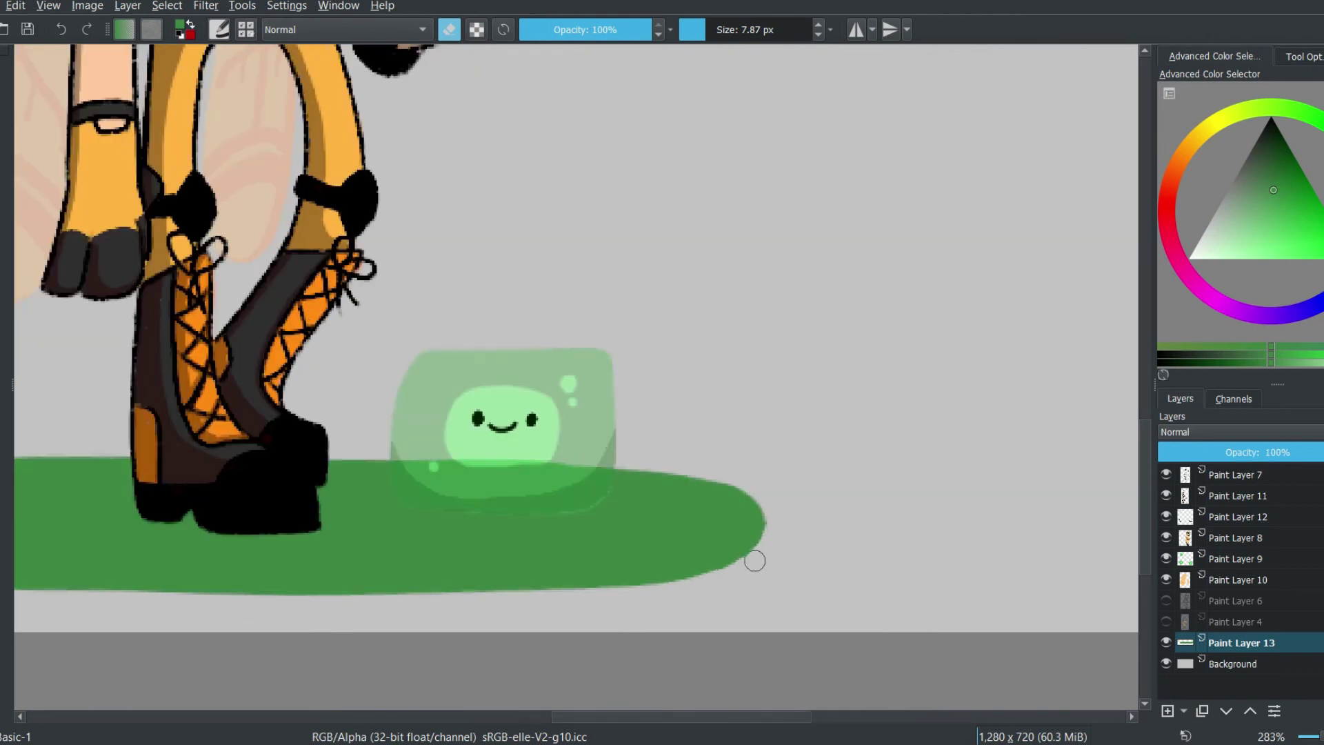
{"action": "scroll", "coordinate": [769, 490], "scroll_direction": "left", "scroll_amount": 8}
{"action": "left_click", "coordinate": [829, 529]}
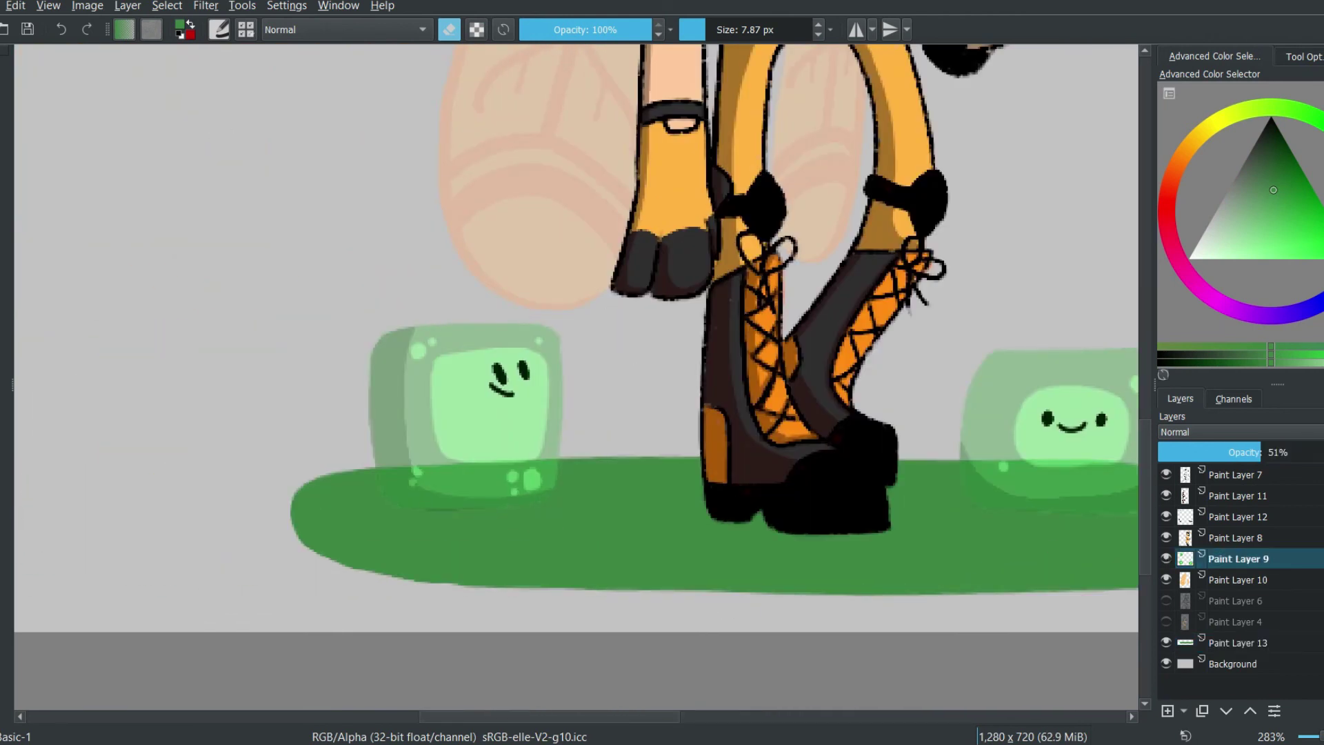
- Set the opacity of the slimes on Paint Layer 9 to 69%
{"action": "scroll", "coordinate": [576, 319], "scroll_direction": "right", "scroll_amount": 7}
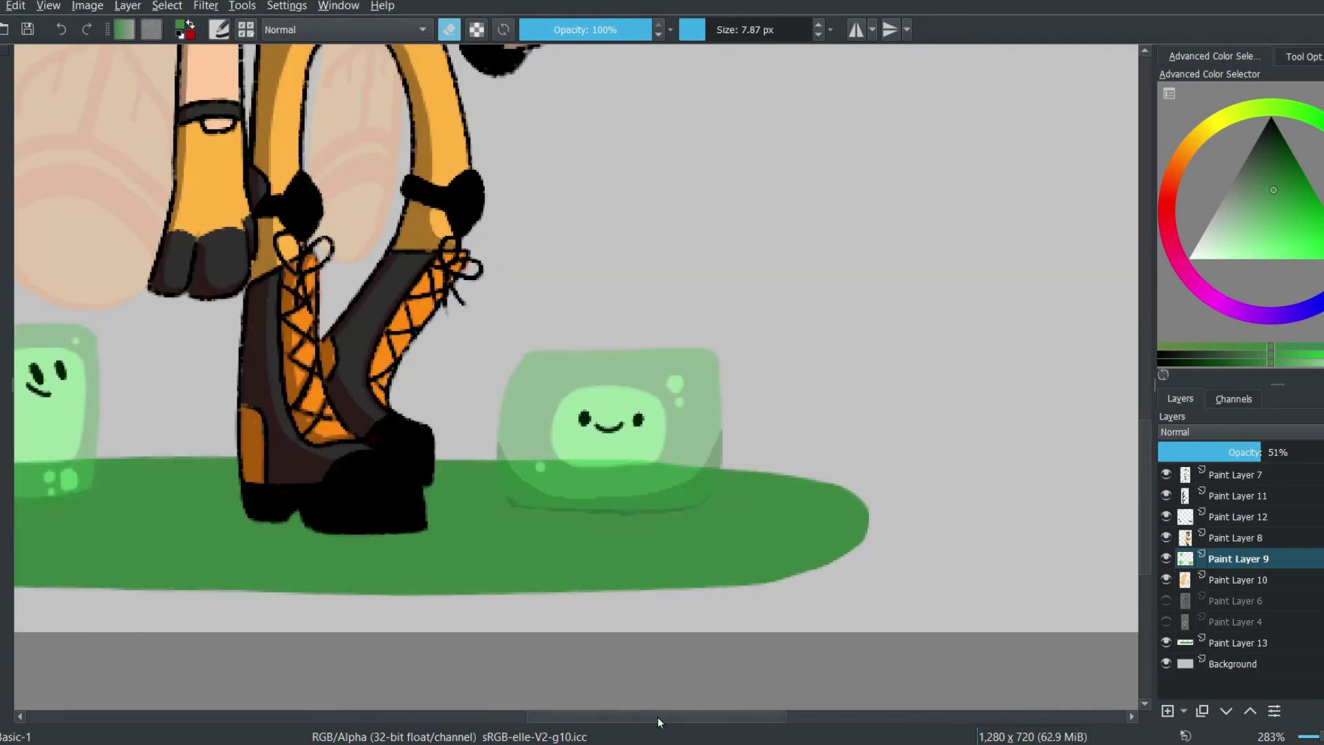
{"action": "scroll", "coordinate": [658, 722], "scroll_direction": "left", "scroll_amount": 6}
{"action": "key", "text": "minus"}
{"action": "key", "text": "minus"}
{"action": "key", "text": "minus"}
{"action": "key", "text": "minus"}
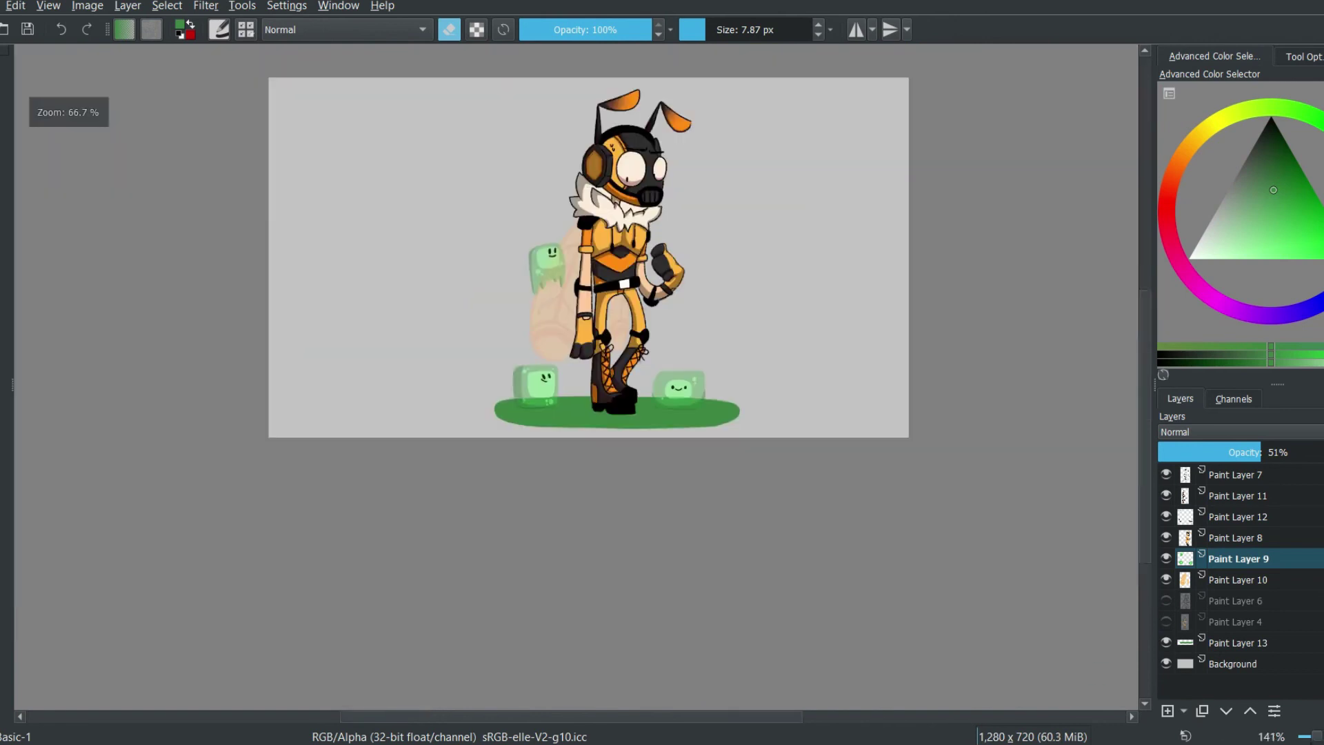
{"action": "left_click", "coordinate": [1320, 452]}
{"action": "key", "text": "1"}
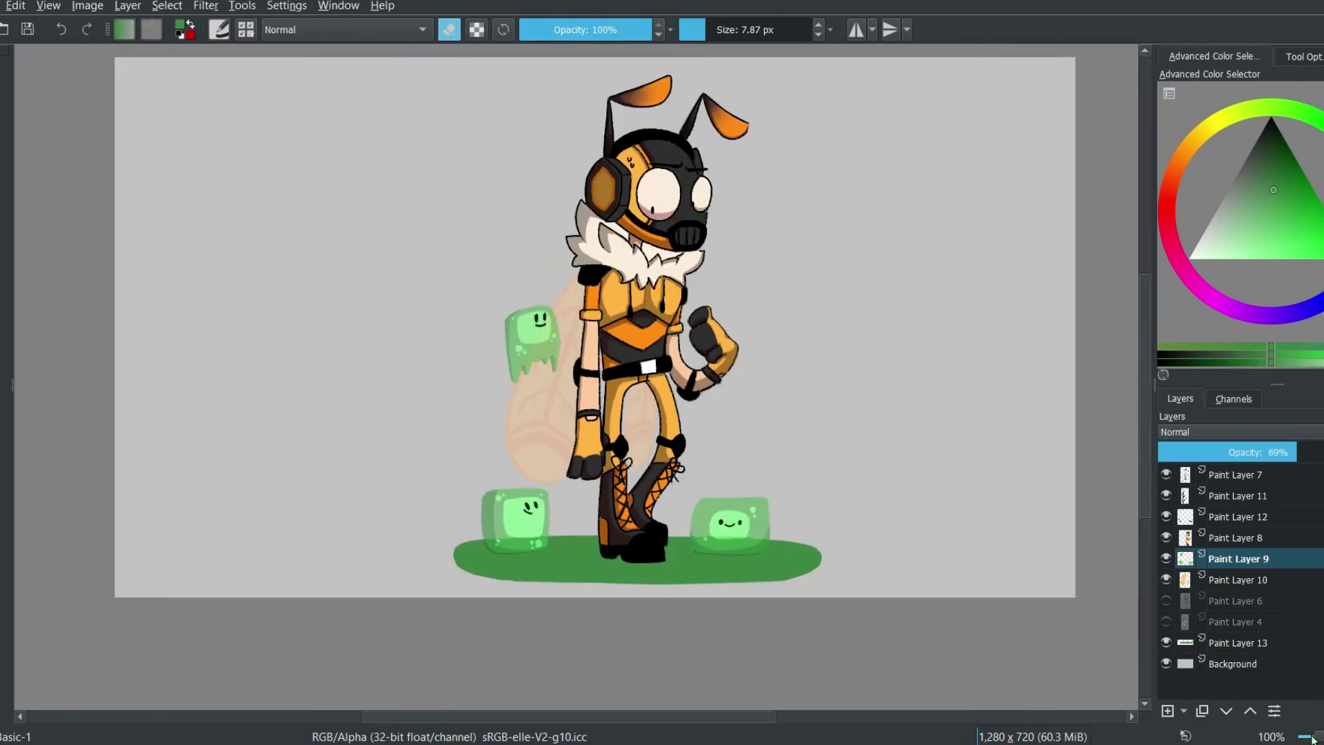
- Try several greens as the fill of the ground patch on Paint Layer 13, settling on a muted mid green
{"action": "left_click", "coordinate": [1235, 643]}
{"action": "left_click", "coordinate": [1255, 195]}
{"action": "left_click", "coordinate": [1269, 180]}
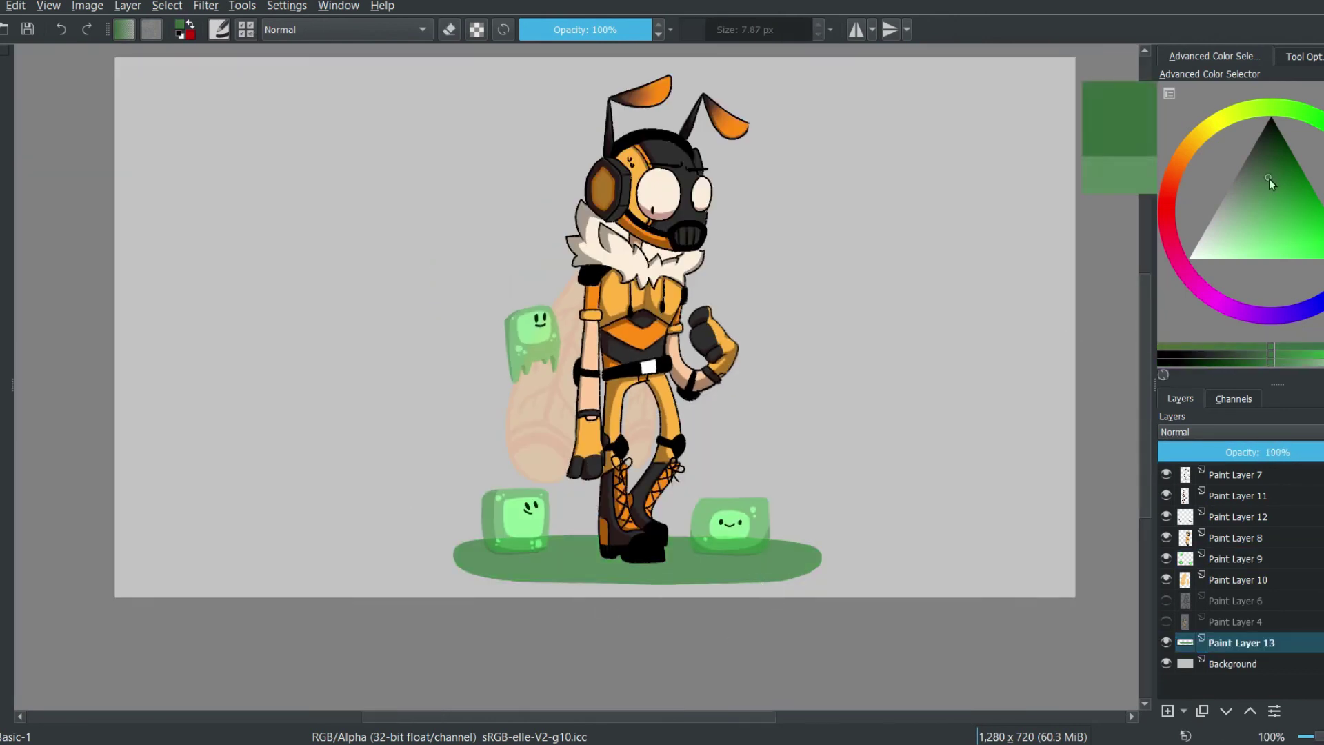
{"action": "key", "text": "shift+BackSpace"}
{"action": "left_click", "coordinate": [1267, 246]}
{"action": "key", "text": "shift+BackSpace"}
{"action": "left_click", "coordinate": [1284, 203]}
{"action": "key", "text": "shift+BackSpace"}
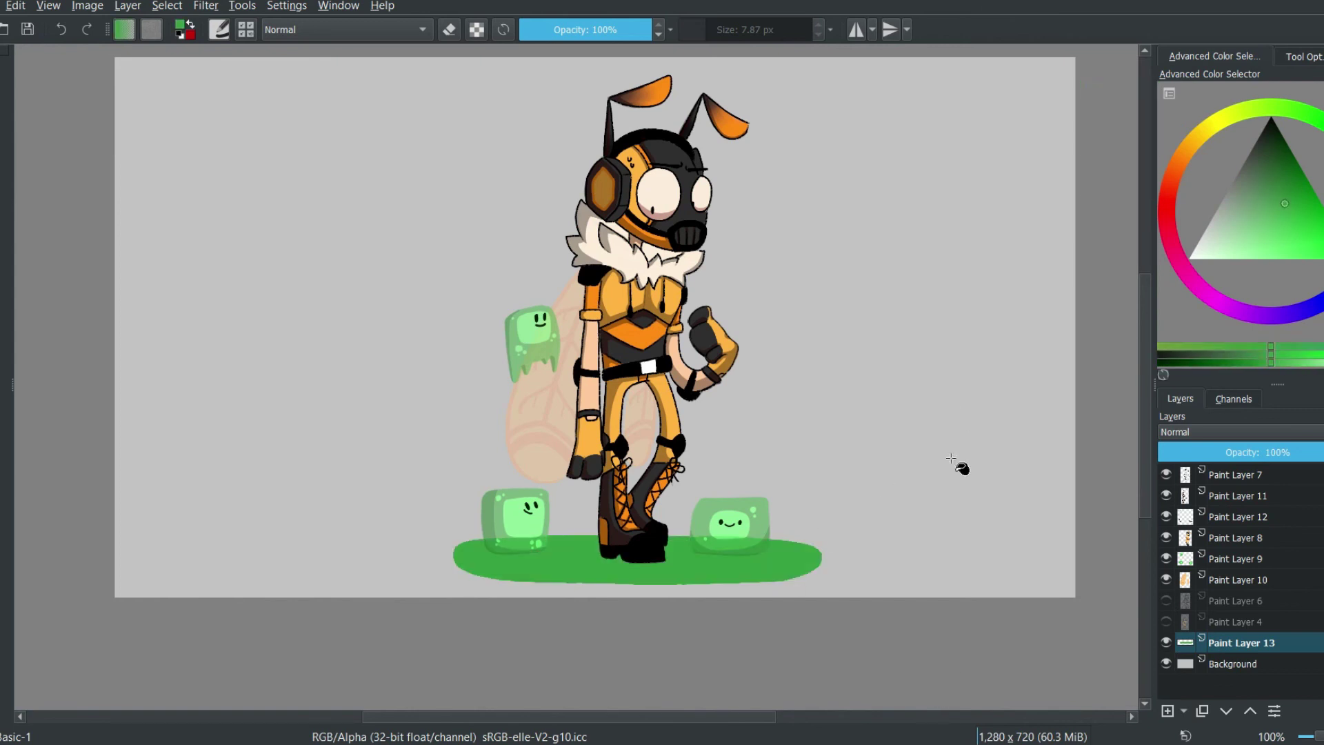
{"action": "scroll", "coordinate": [576, 547], "scroll_direction": "up", "scroll_amount": 3}
{"action": "left_click", "coordinate": [1265, 191]}
- Draw green grass tufts along the back edge of the ground patch with the Pencil-2 brush at 10.07 px
{"action": "right_click", "coordinate": [560, 486]}
{"action": "left_click", "coordinate": [502, 403]}
{"action": "mouse_move", "coordinate": [538, 551]}
{"action": "left_mouse_down"}
{"action": "mouse_move", "coordinate": [529, 519]}
{"action": "mouse_move", "coordinate": [563, 476]}
{"action": "left_mouse_up"}
{"action": "left_click_drag", "start_coordinate": [562, 545], "coordinate": [576, 493]}
{"action": "left_click_drag", "start_coordinate": [259, 583], "coordinate": [272, 525]}
{"action": "left_click_drag", "start_coordinate": [272, 579], "coordinate": [290, 518]}
- Add a layer above Paint Layer 7 and draw grass tufts in front of the boots, the slime and across the ground patch
{"action": "scroll", "coordinate": [751, 664], "scroll_direction": "right", "scroll_amount": 4}
{"action": "key", "text": "Insert"}
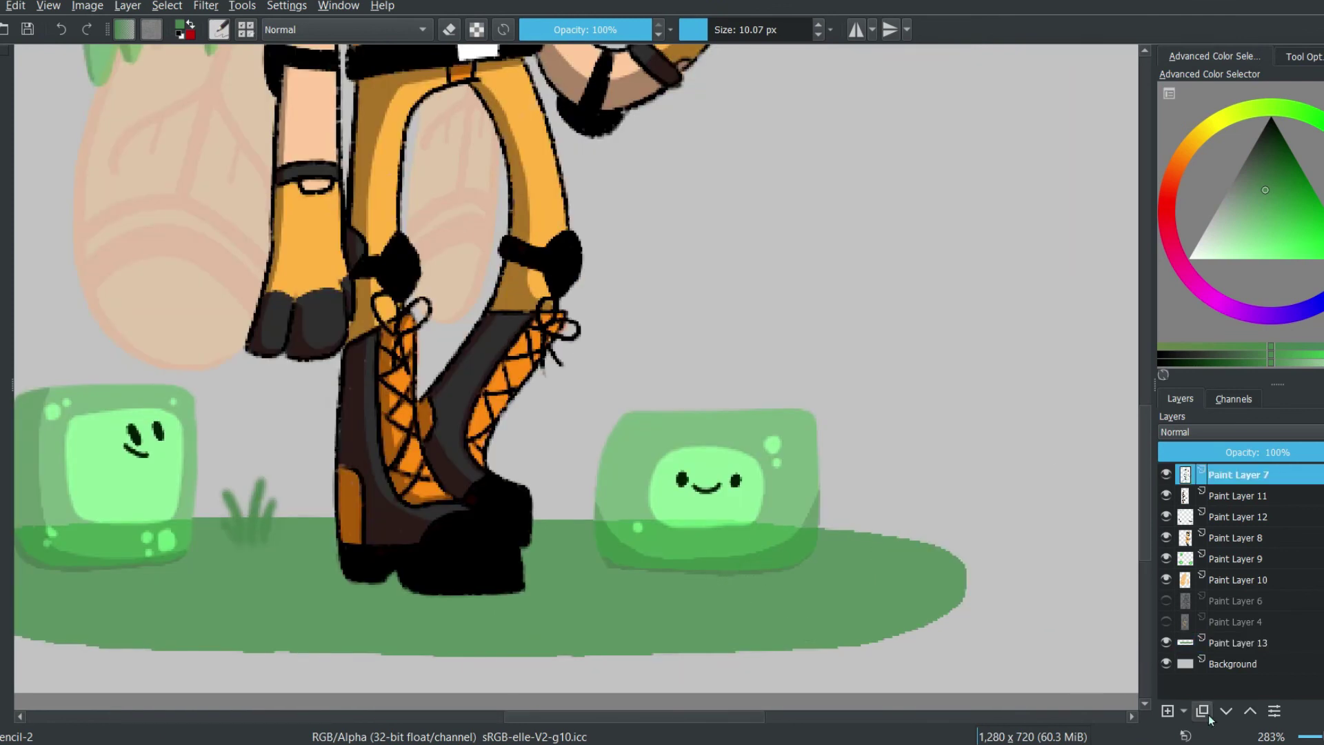
{"action": "left_click_drag", "start_coordinate": [743, 586], "coordinate": [758, 545]}
{"action": "left_click_drag", "start_coordinate": [624, 573], "coordinate": [621, 538]}
{"action": "left_click_drag", "start_coordinate": [452, 595], "coordinate": [461, 562]}
{"action": "left_click_drag", "start_coordinate": [353, 581], "coordinate": [348, 552]}
{"action": "left_click_drag", "start_coordinate": [475, 594], "coordinate": [474, 572]}
{"action": "left_click_drag", "start_coordinate": [918, 560], "coordinate": [928, 517]}
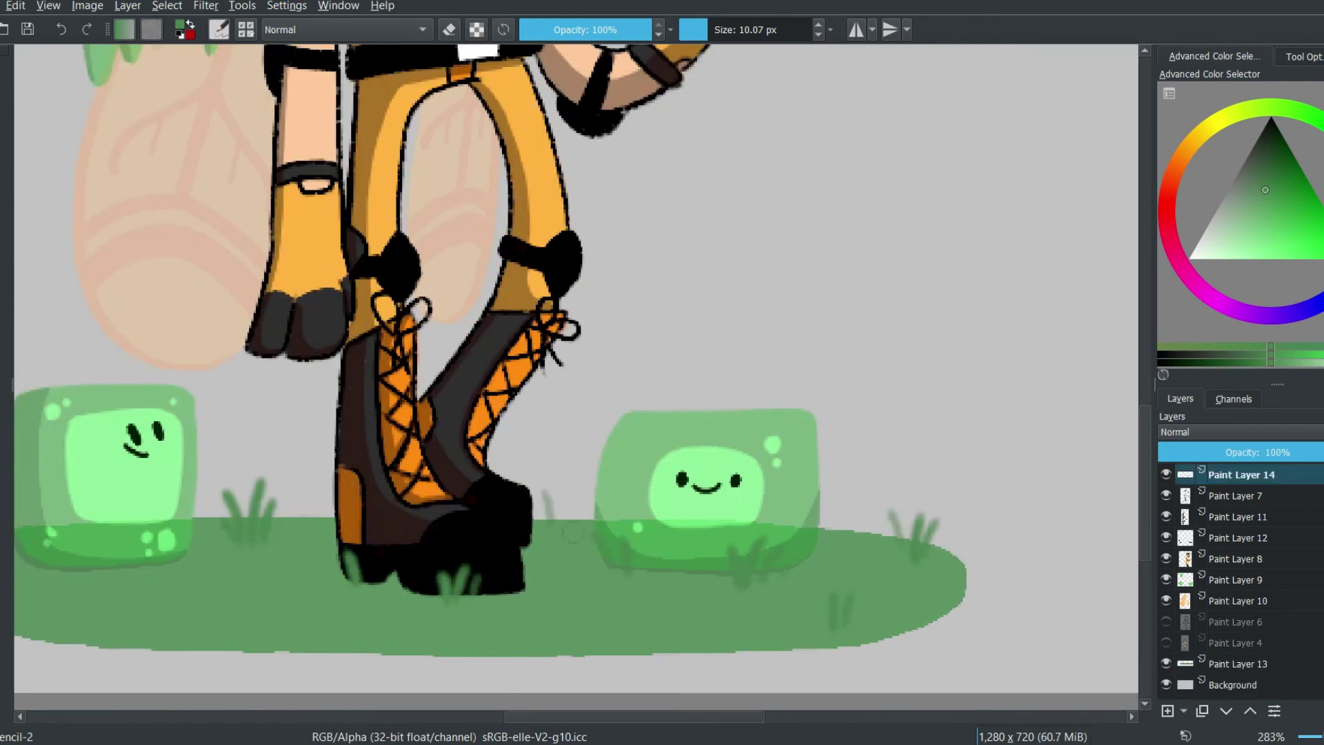
- Paint a pale yellow flower with an orange centre on the ground beside the boots at 10.07 px
{"action": "scroll", "coordinate": [571, 534], "scroll_direction": "left", "scroll_amount": 4}
{"action": "left_click", "coordinate": [1200, 131]}
{"action": "left_click", "coordinate": [1269, 258]}
{"action": "left_click_drag", "start_coordinate": [532, 578], "coordinate": [566, 585]}
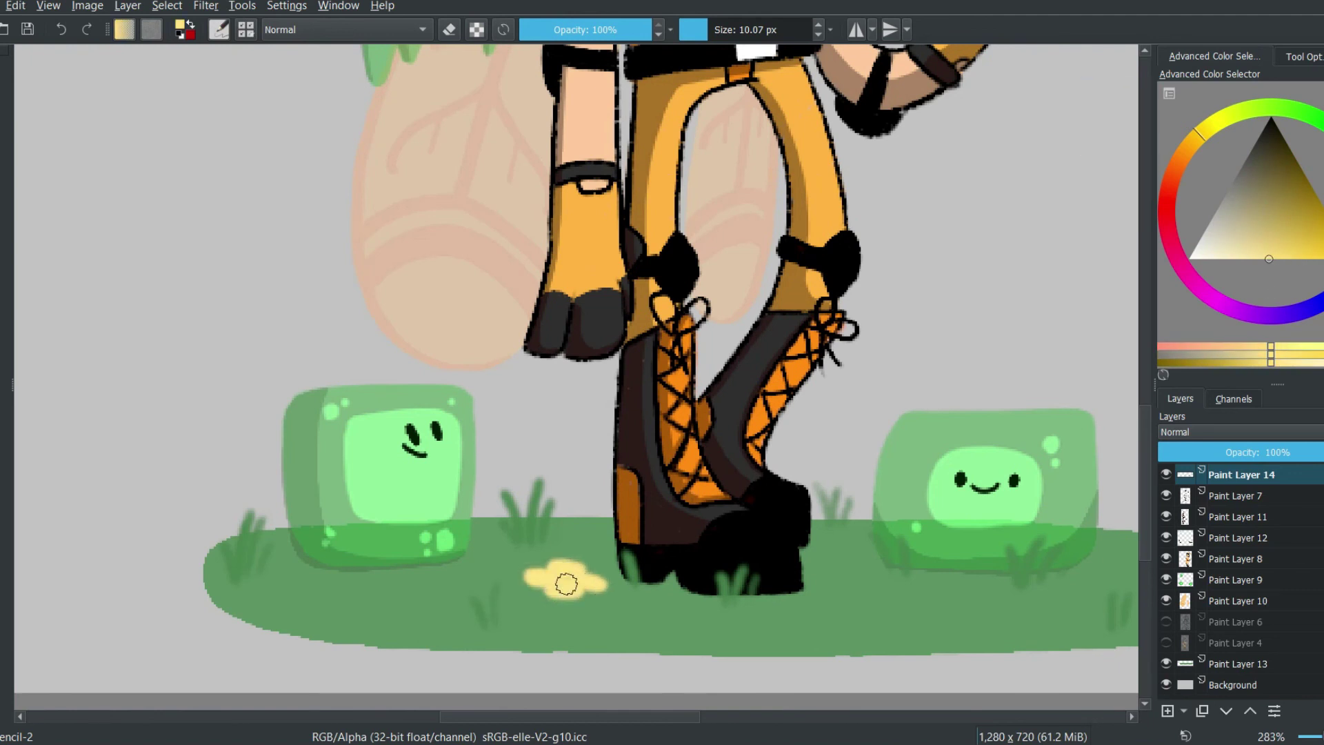
{"action": "left_click", "coordinate": [1238, 184]}
{"action": "left_click", "coordinate": [565, 580]}
{"action": "key", "text": "minus"}
{"action": "key", "text": "minus"}
{"action": "key", "text": "minus"}
{"action": "key", "text": "minus"}
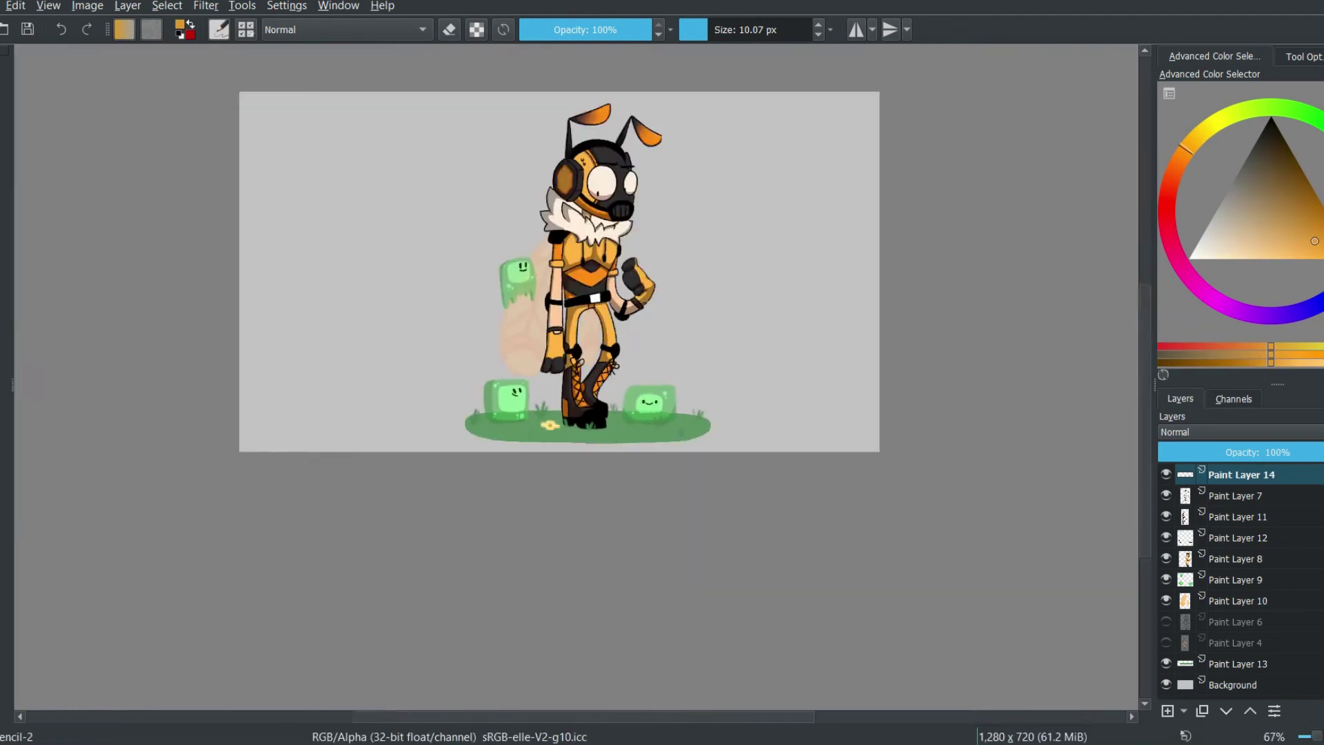
- Add a new top layer and shade the flower's petals and centre in dark reddish brown at 4.03 px
{"action": "scroll", "coordinate": [554, 425], "scroll_direction": "up", "scroll_amount": 5}
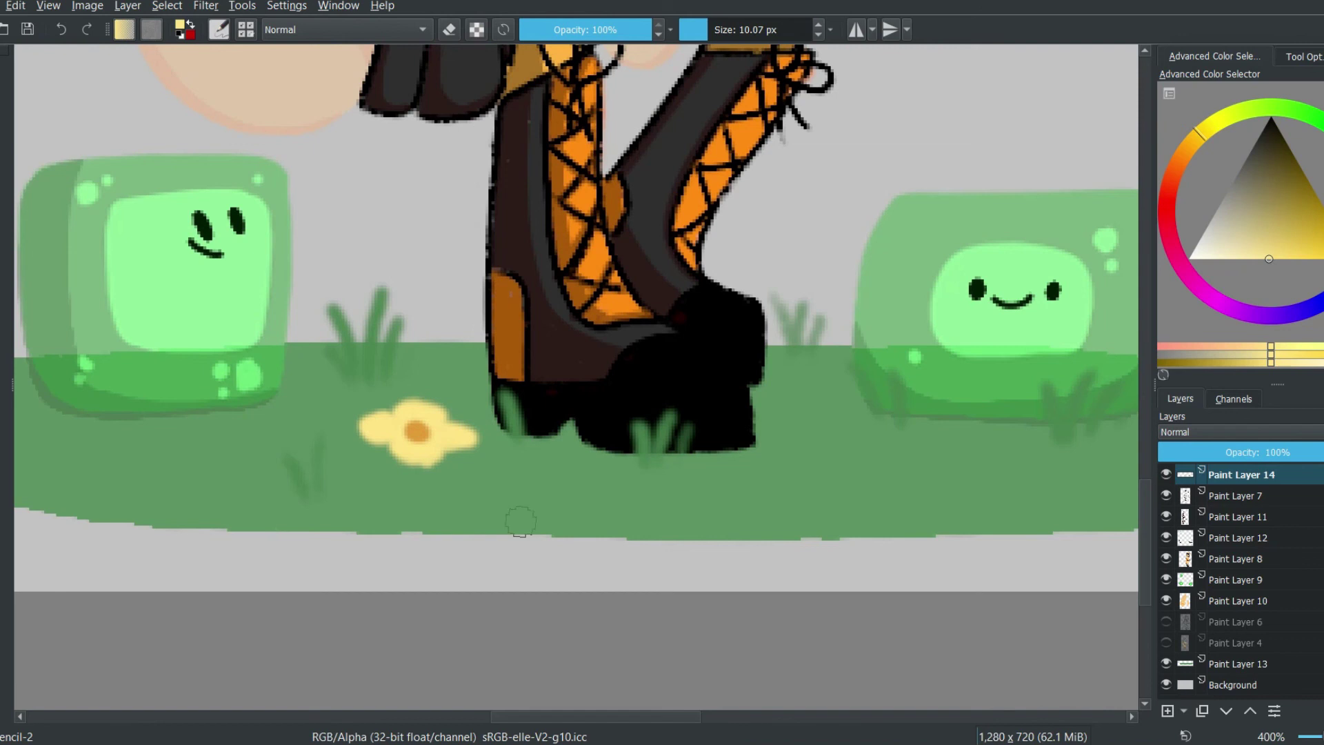
{"action": "key", "text": "Insert"}
{"action": "left_click", "coordinate": [1168, 179]}
{"action": "left_click", "coordinate": [1305, 176]}
{"action": "key", "text": "bracketleft"}
{"action": "key", "text": "bracketleft"}
{"action": "key", "text": "bracketleft"}
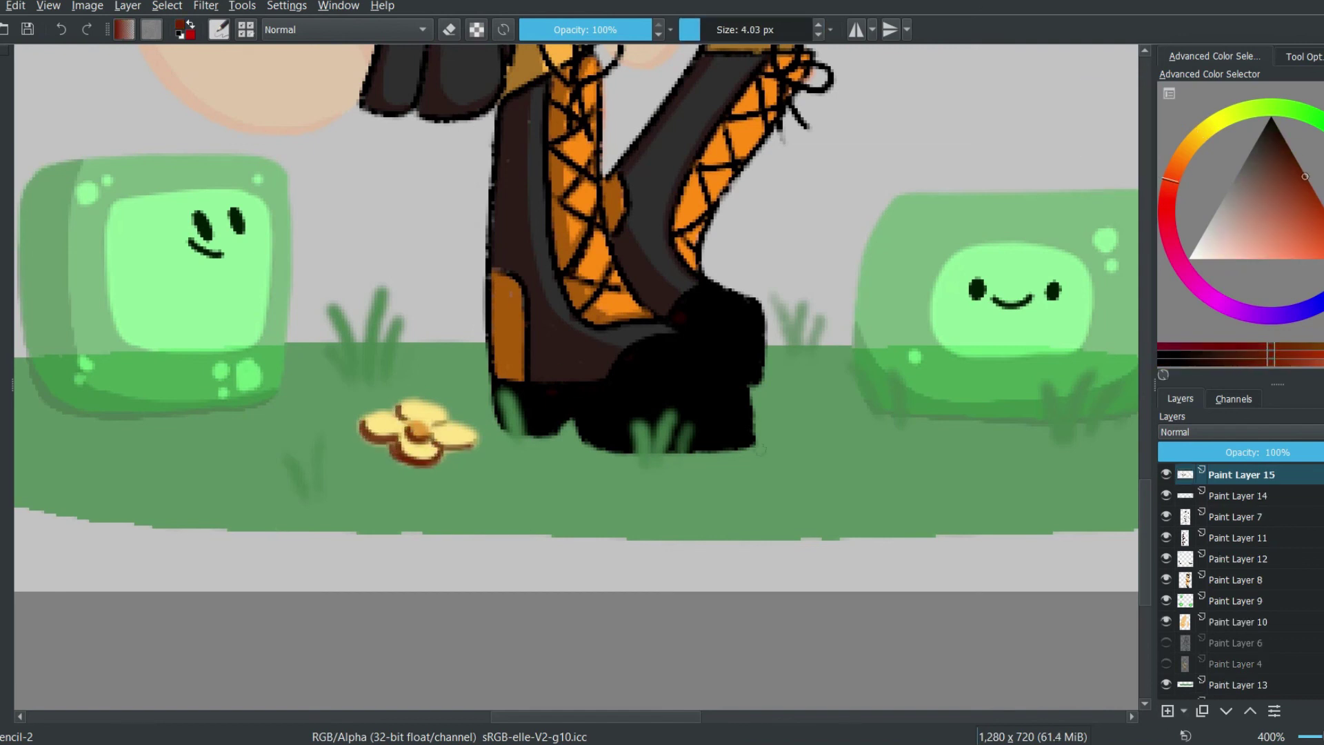
- Set the flower shading layer's opacity to 47%
{"action": "left_click", "coordinate": [1252, 452]}
{"action": "key", "text": "1"}
{"action": "scroll", "coordinate": [1142, 527], "scroll_direction": "up", "scroll_amount": 3}
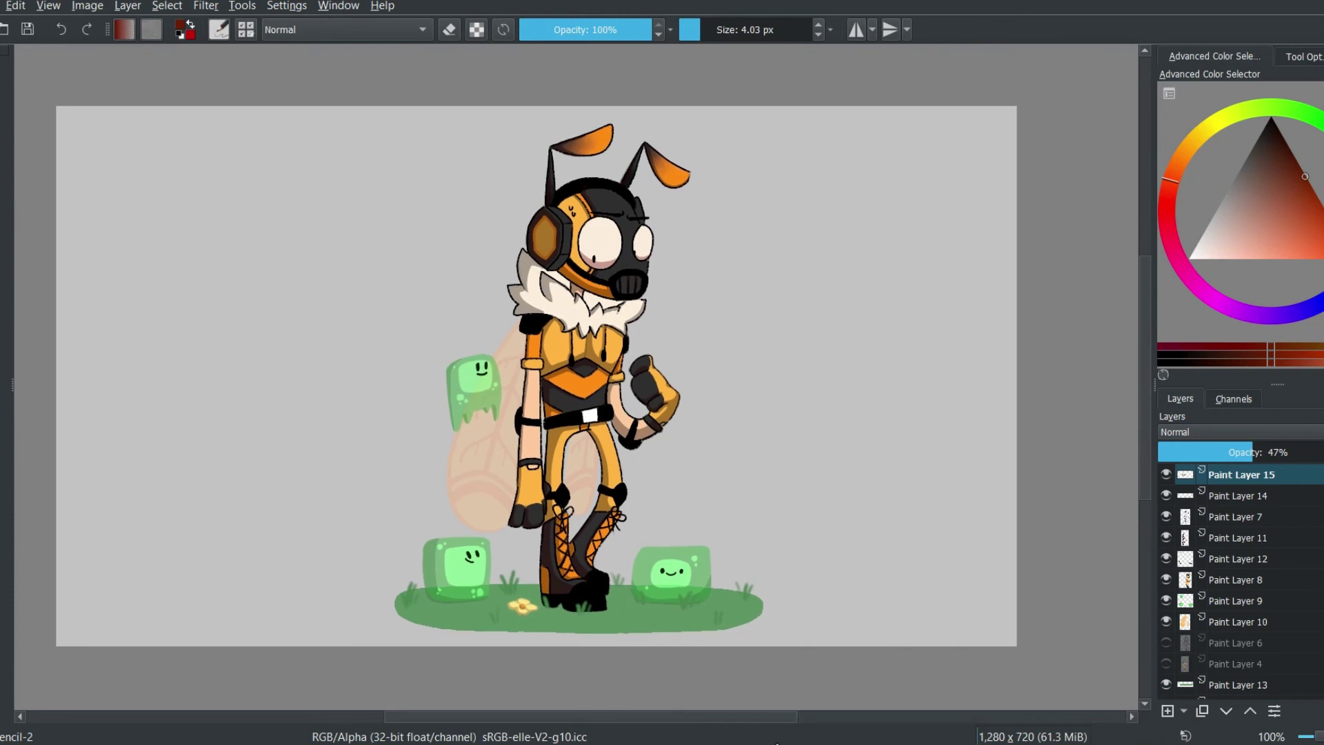
- Fill the Background layer with a very pale cyan blue
{"action": "scroll", "coordinate": [1234, 586], "scroll_direction": "down", "scroll_amount": 1}
{"action": "left_click", "coordinate": [1235, 688]}
{"action": "left_click", "coordinate": [1317, 207]}
{"action": "left_click", "coordinate": [1211, 258]}
{"action": "key", "text": "f"}
{"action": "left_click", "coordinate": [878, 576]}
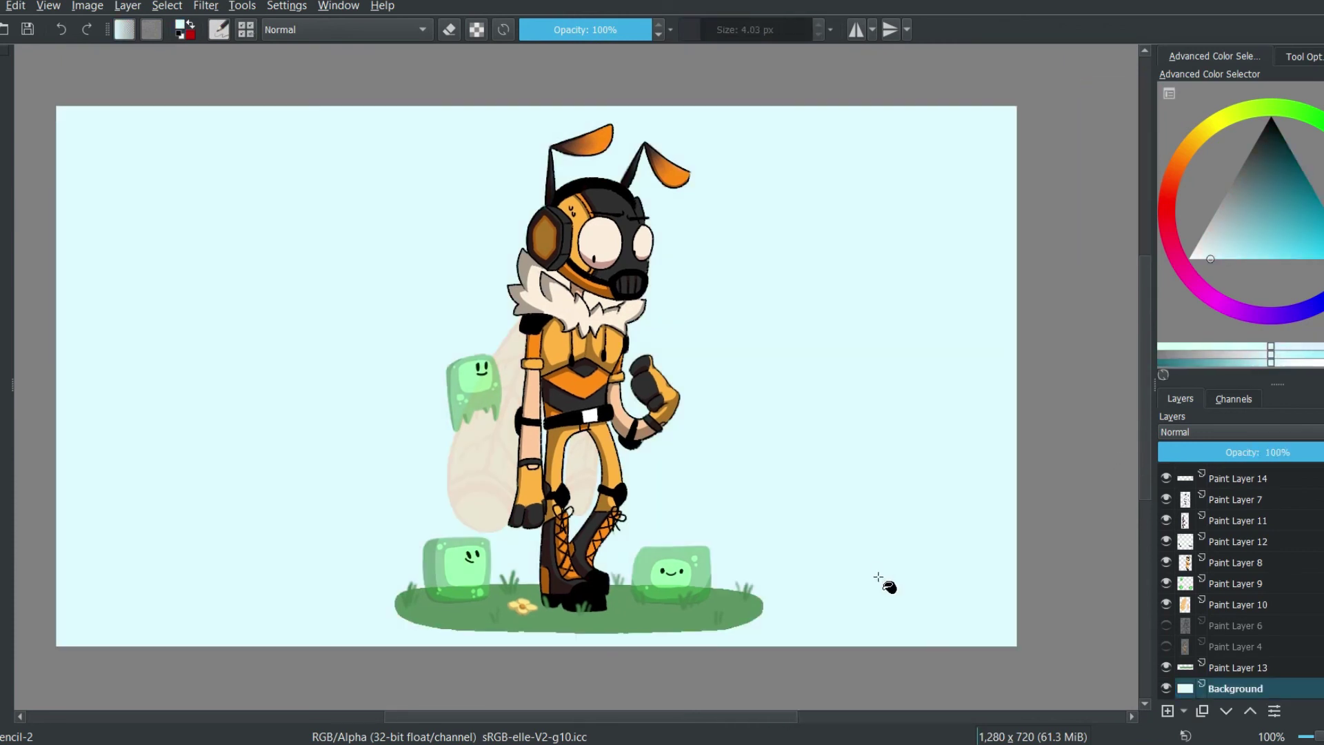